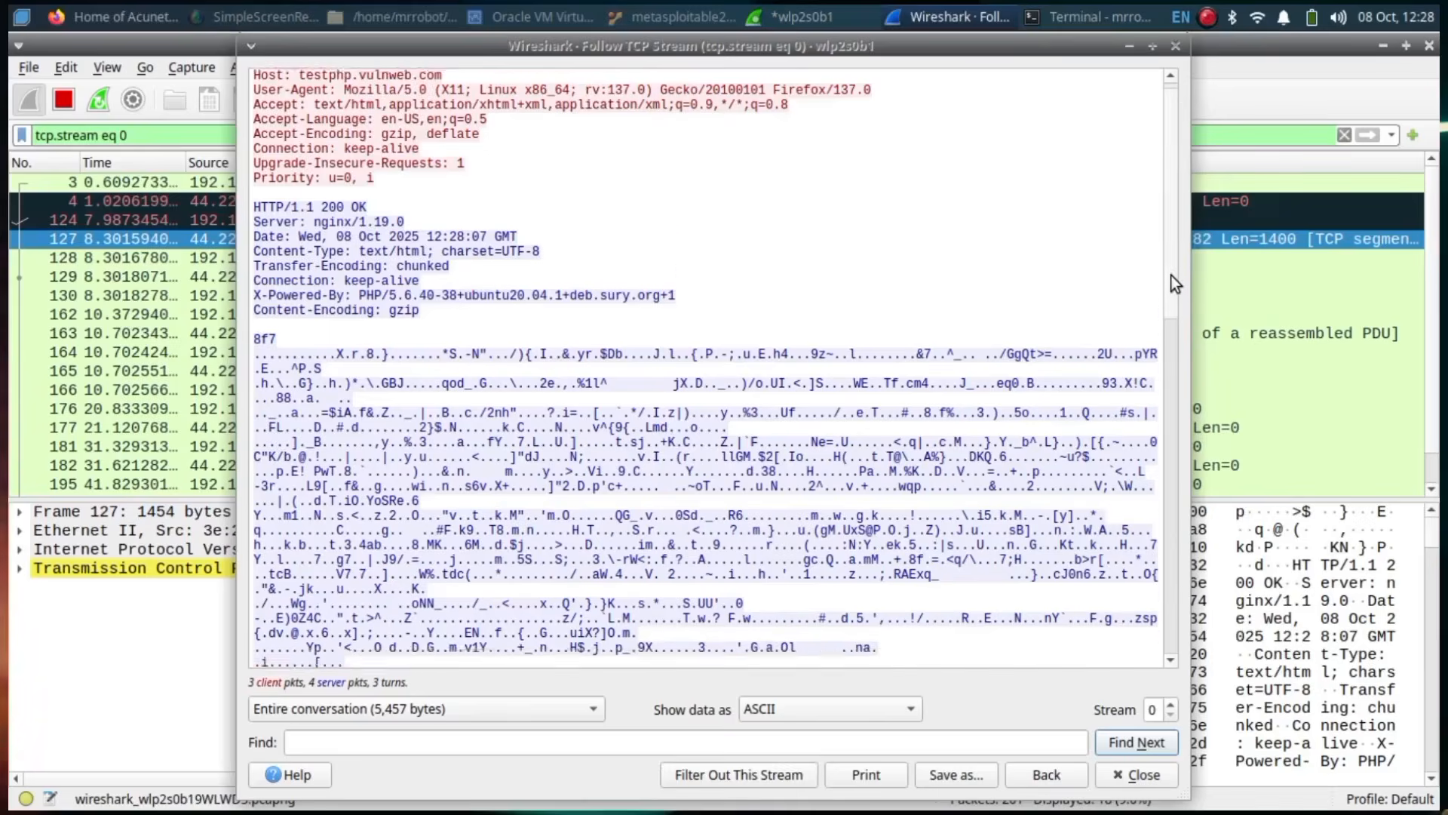
Step: Scroll the Follow TCP Stream window down to the second GET request and its server response
drag(1171, 275, 1178, 466)
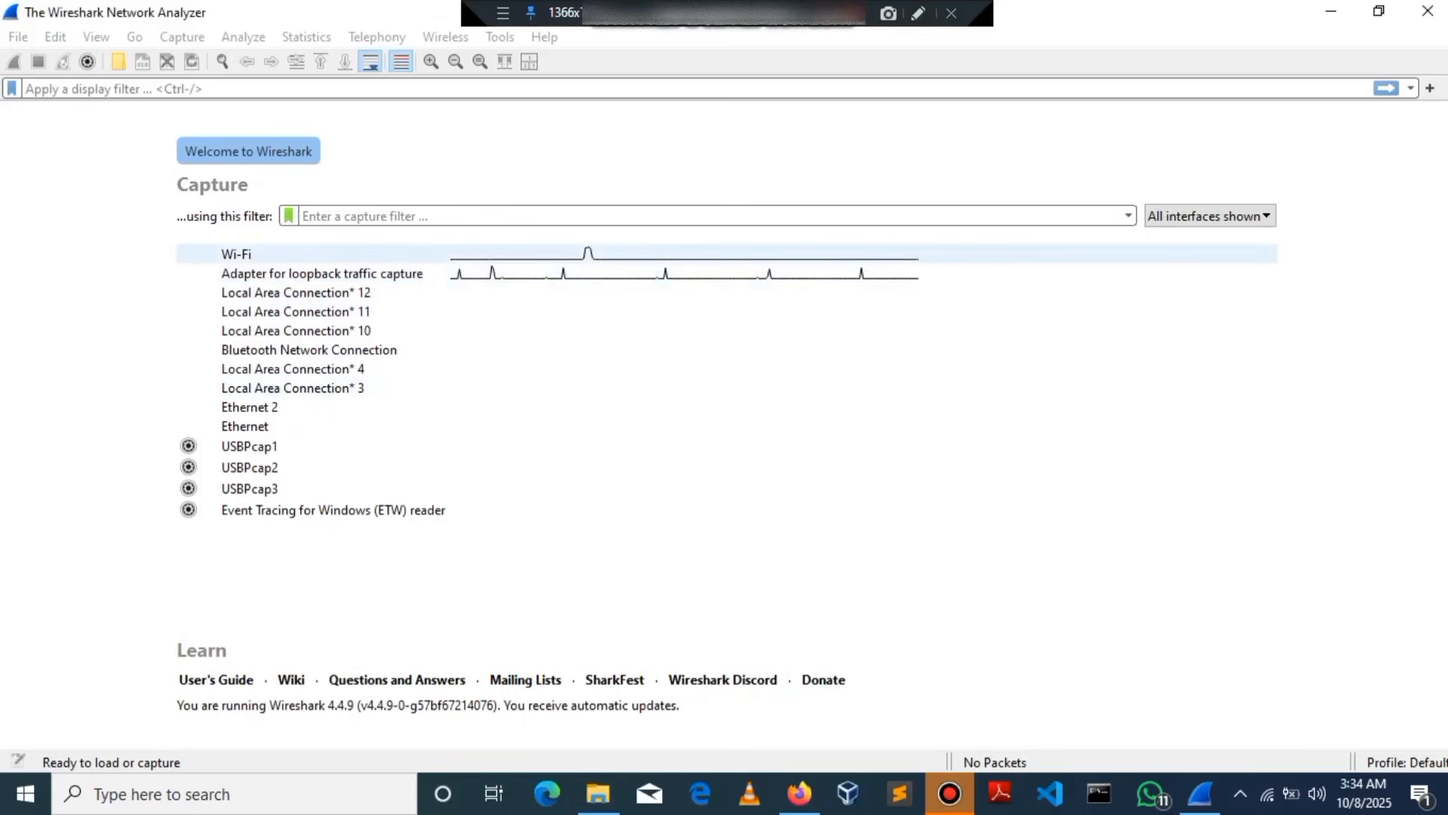
Step: Begin a live packet capture on the Wi-Fi interface from the welcome page
double_click(237, 255)
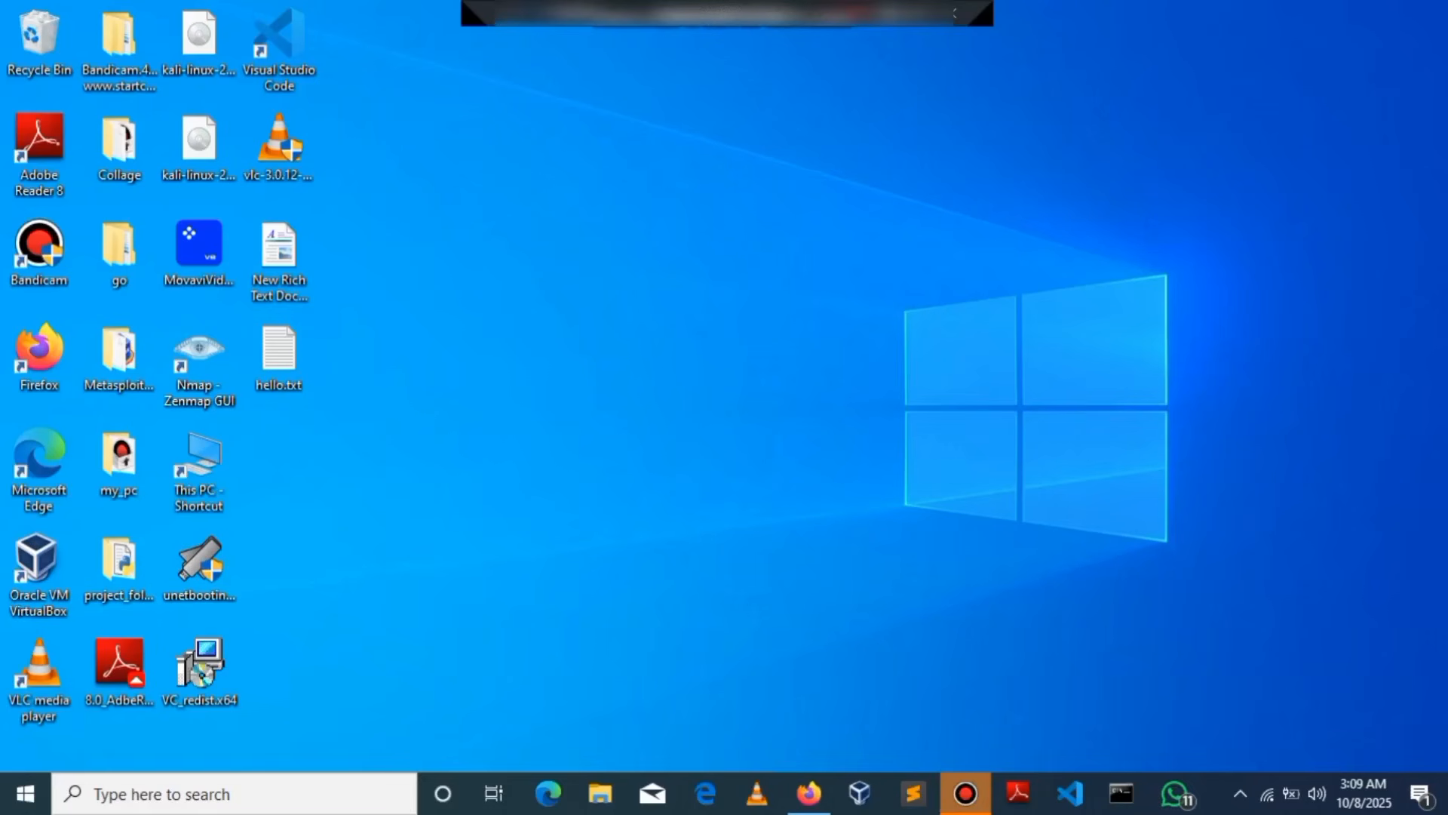
Step: Load wireshark.org/download.html in Firefox and download the Windows x64 installer
click(809, 793)
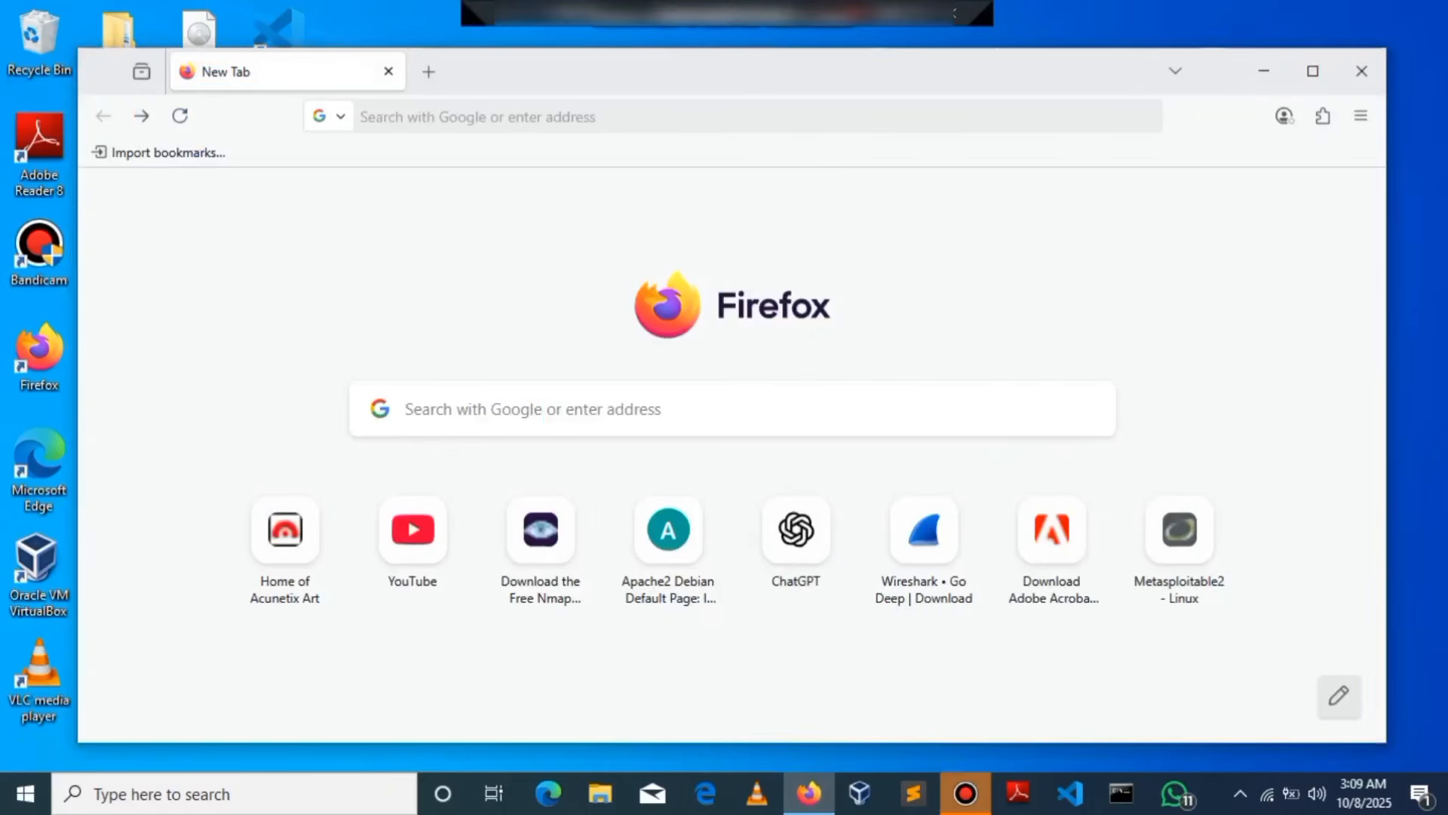
key(ctrl+l)
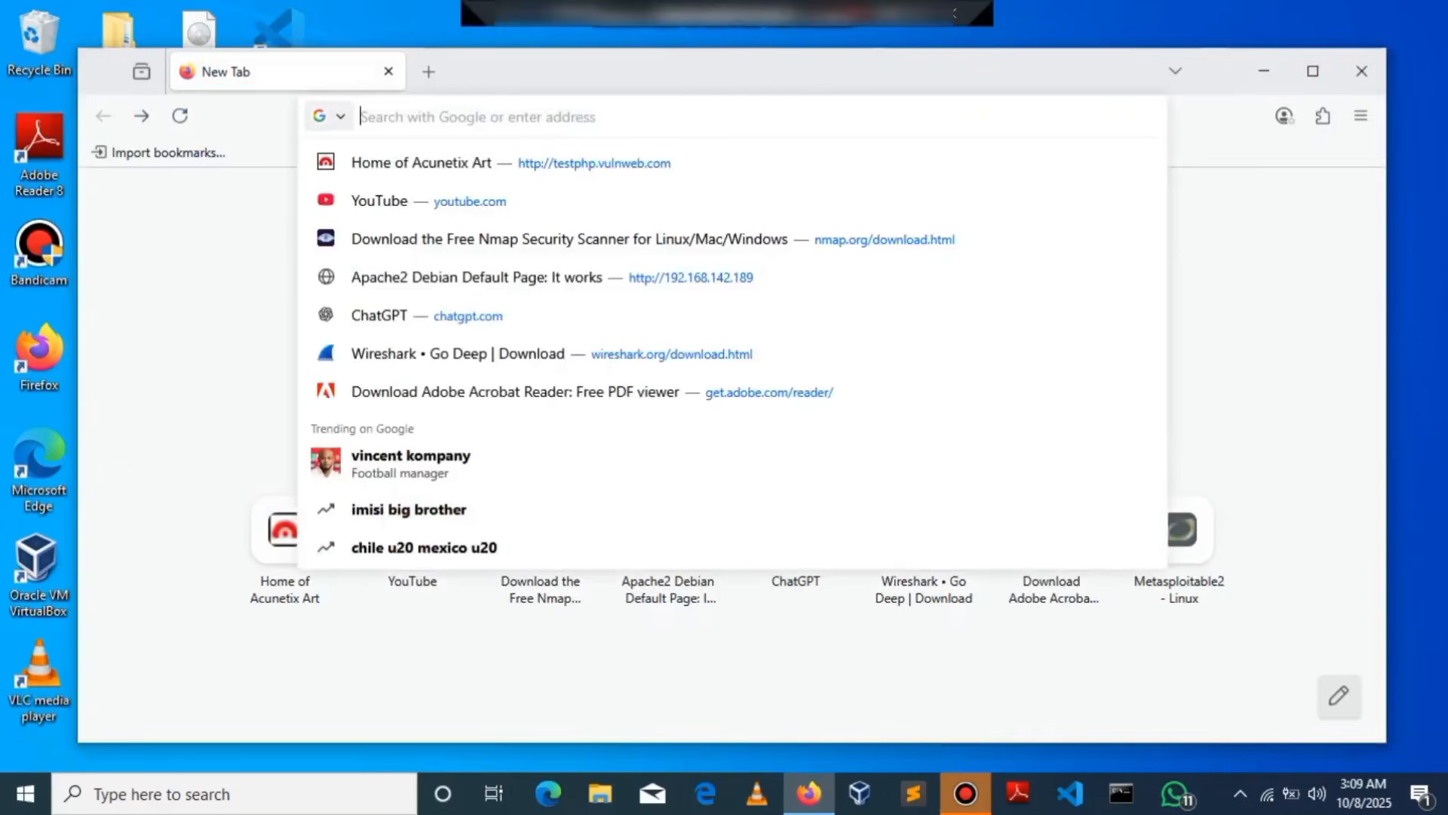
text(https://)
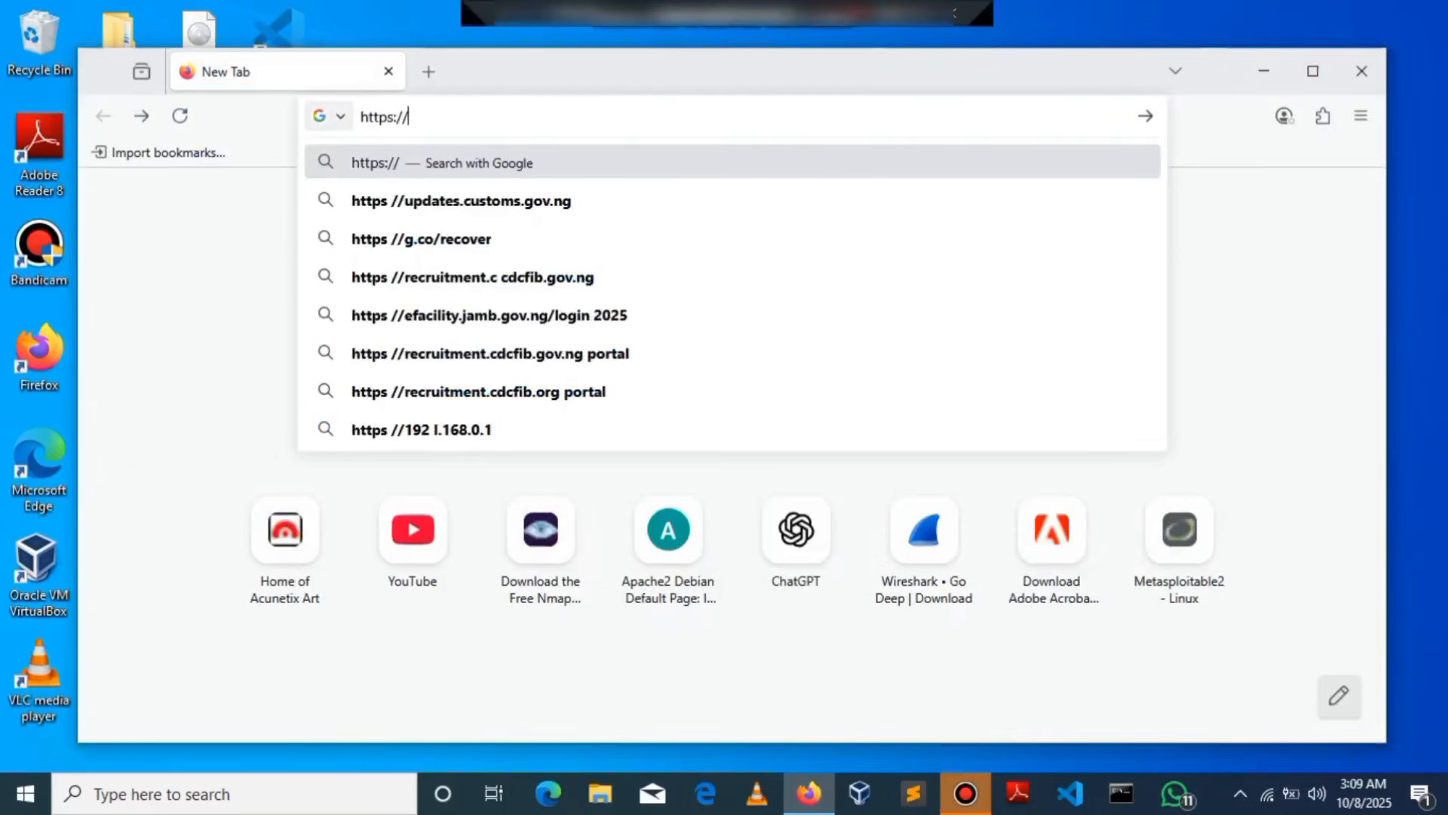
text(www)
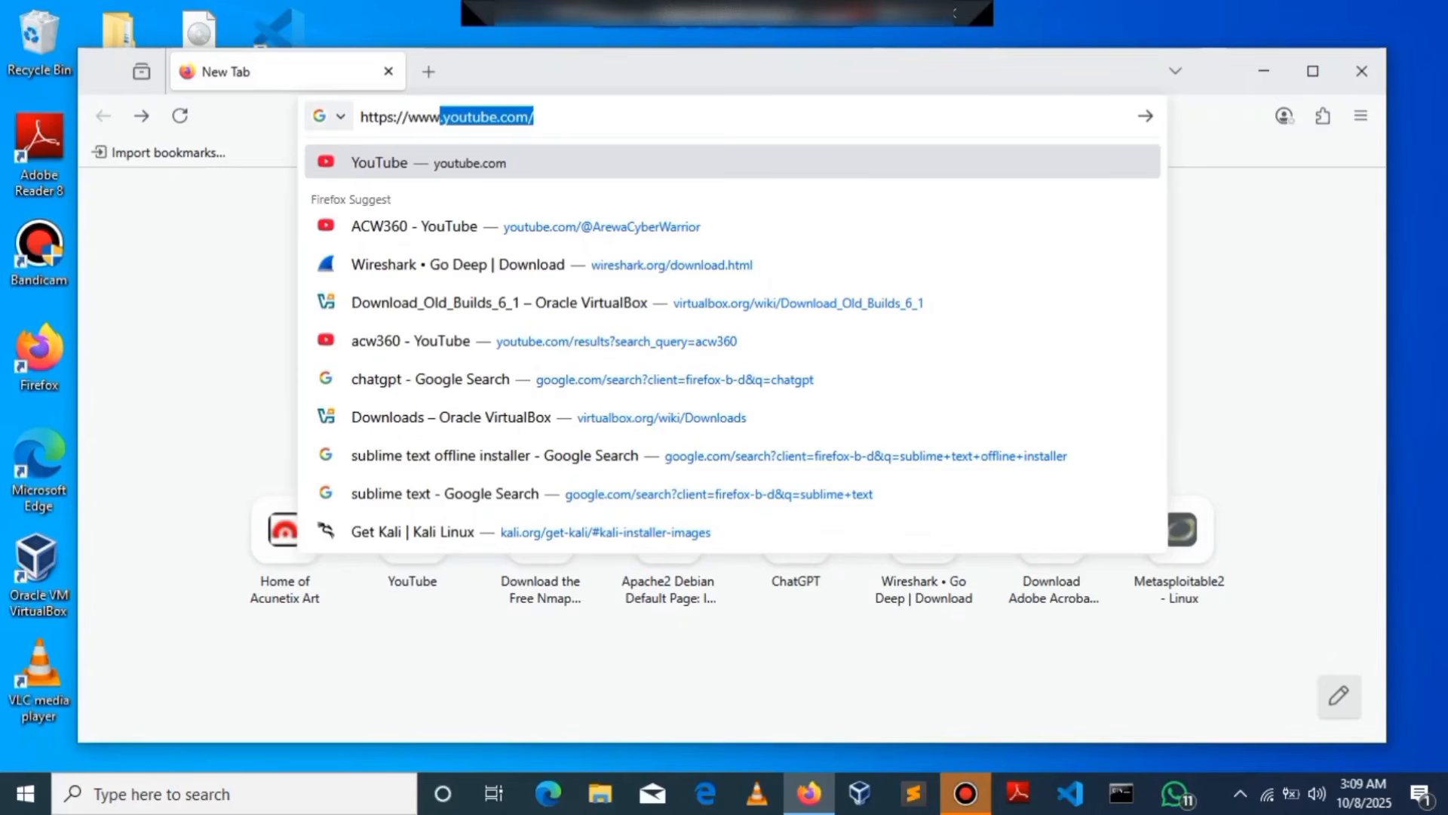
text(.)
key(BackSpace)
text(wnloa)
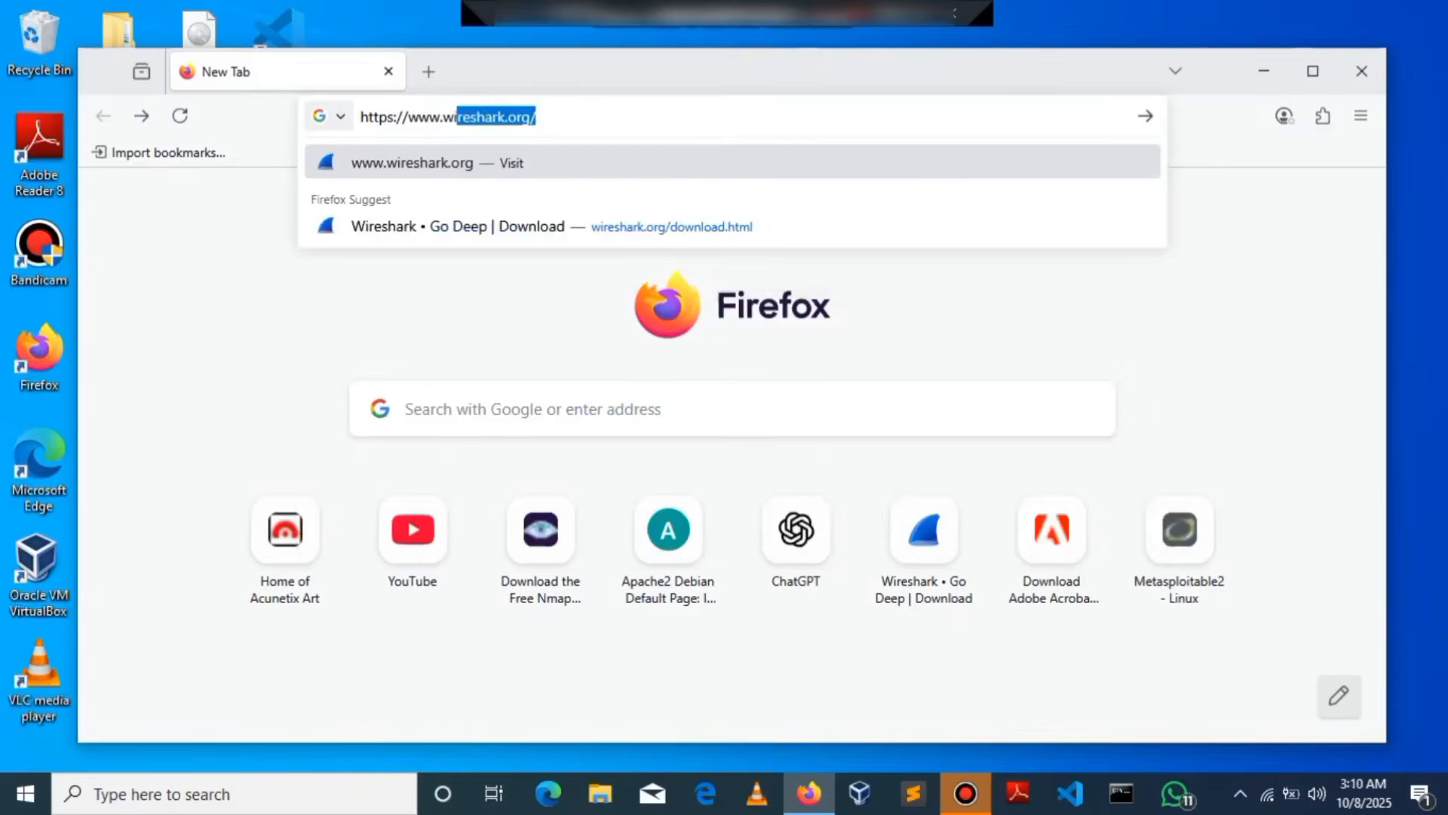
text(download.html)
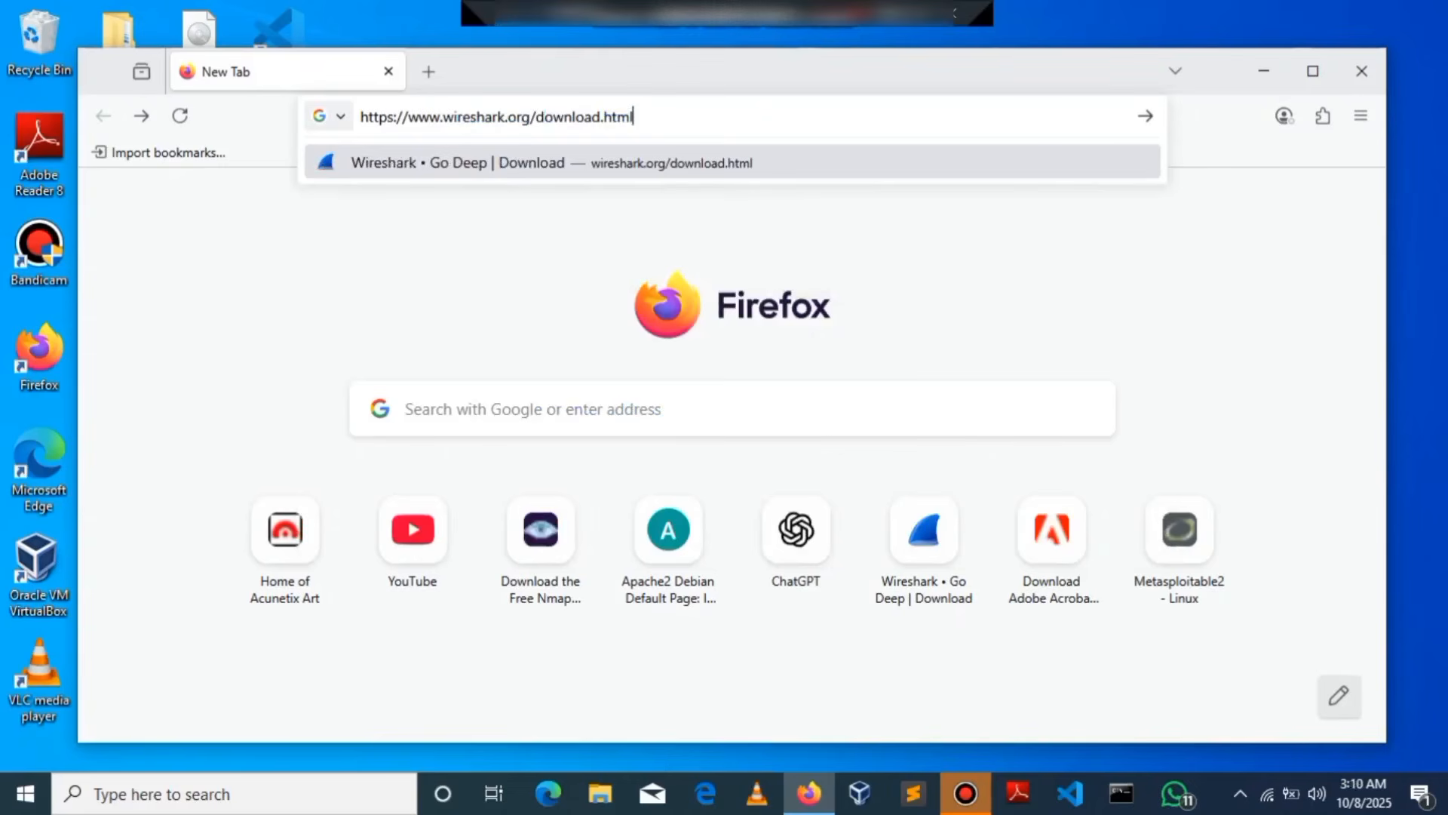
key(Return)
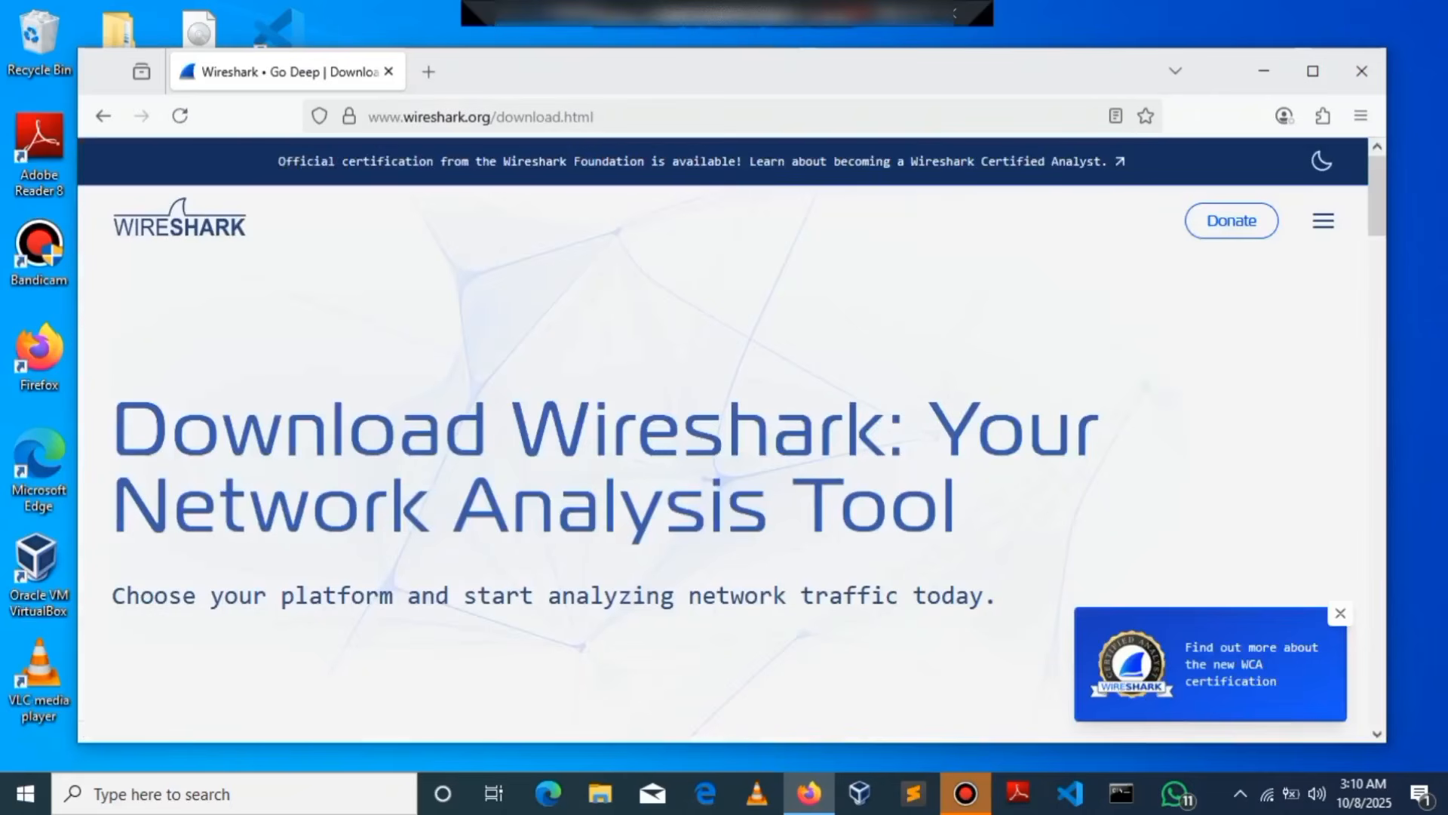
scroll(723, 453, down, 5)
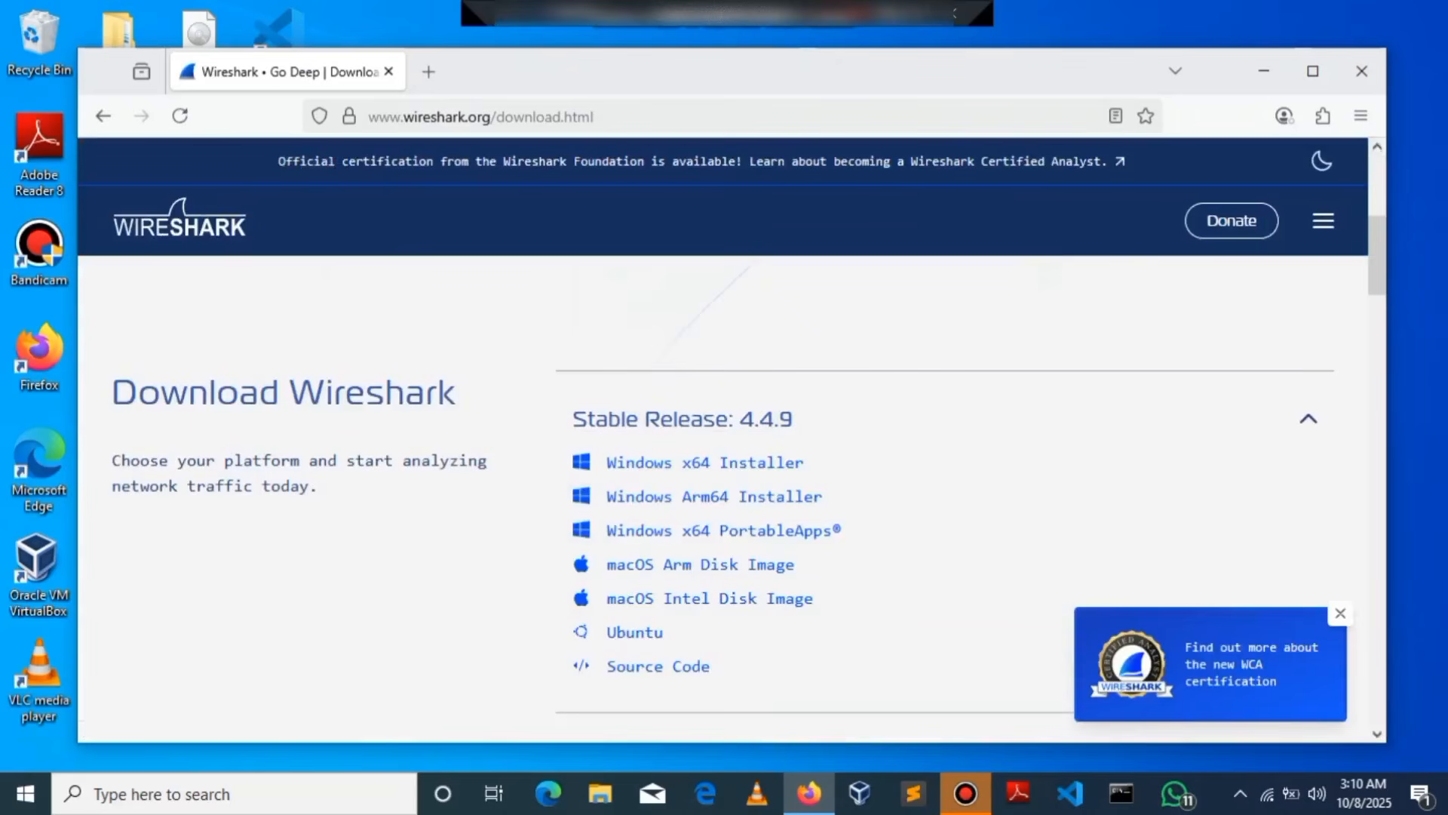
click(704, 463)
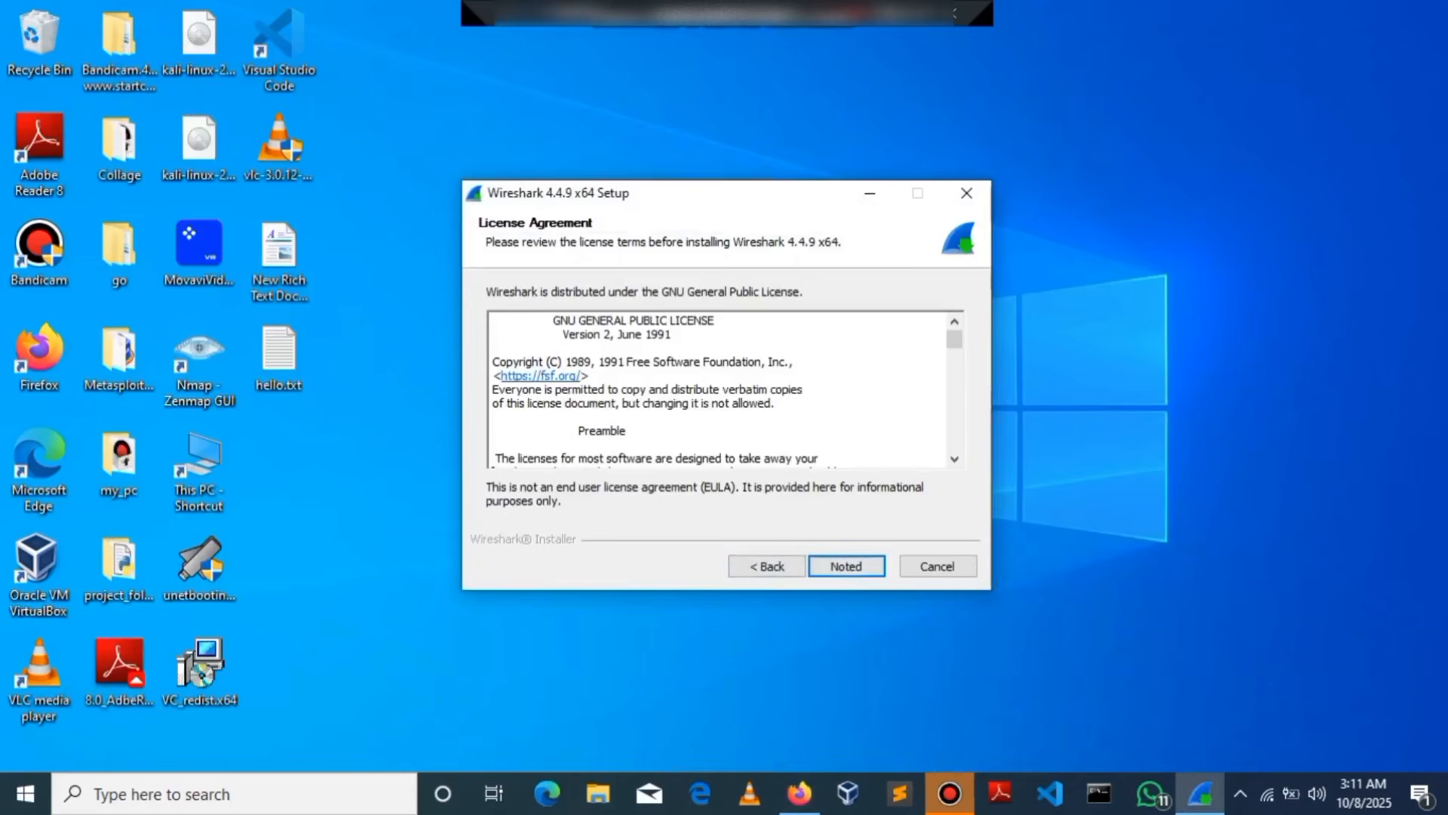
Step: Install Wireshark 4.4.9 x64 with default components plus a Desktop Icon
click(846, 567)
click(846, 567)
drag(951, 401, 951, 419)
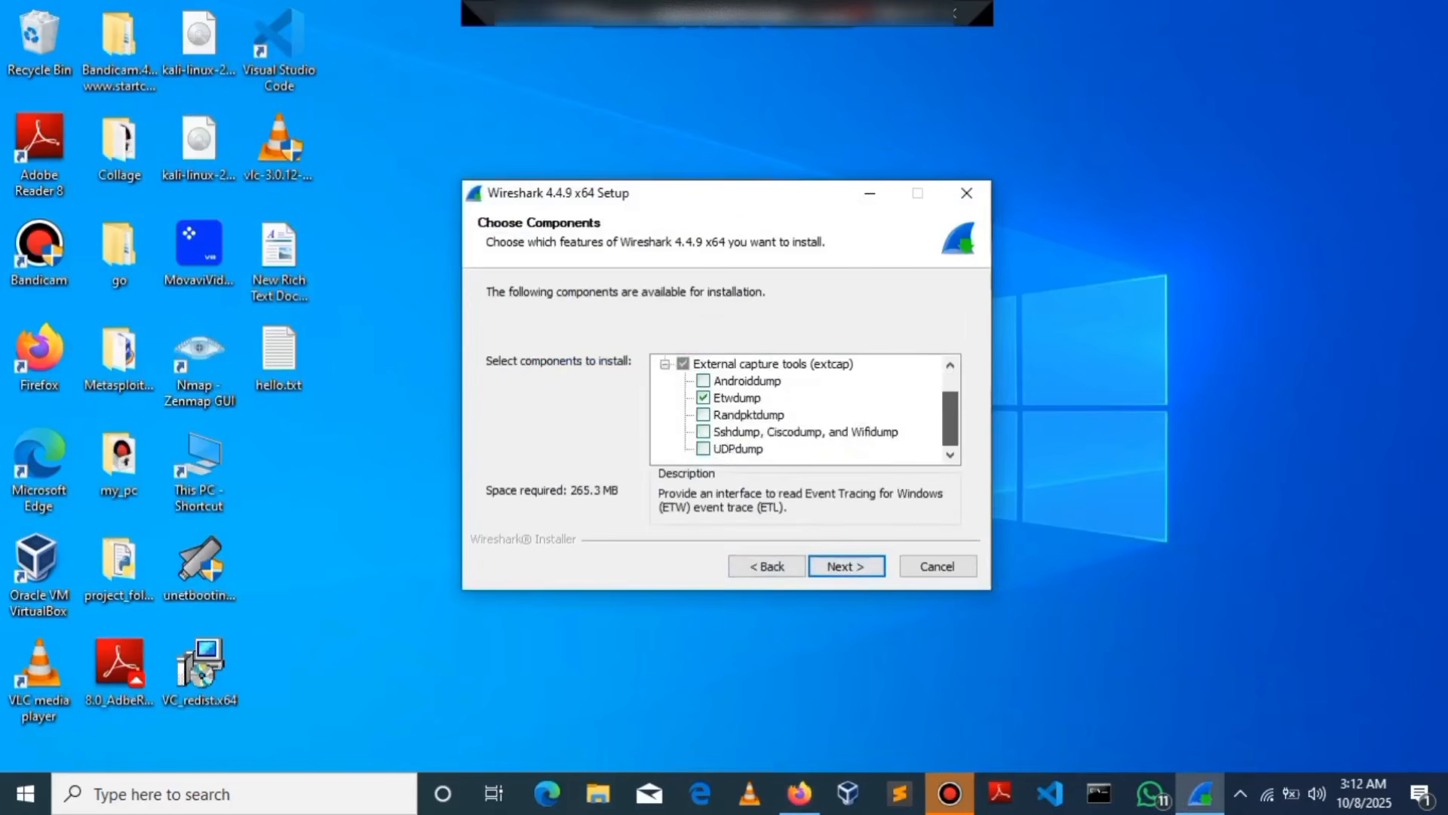
click(847, 566)
click(513, 351)
click(846, 567)
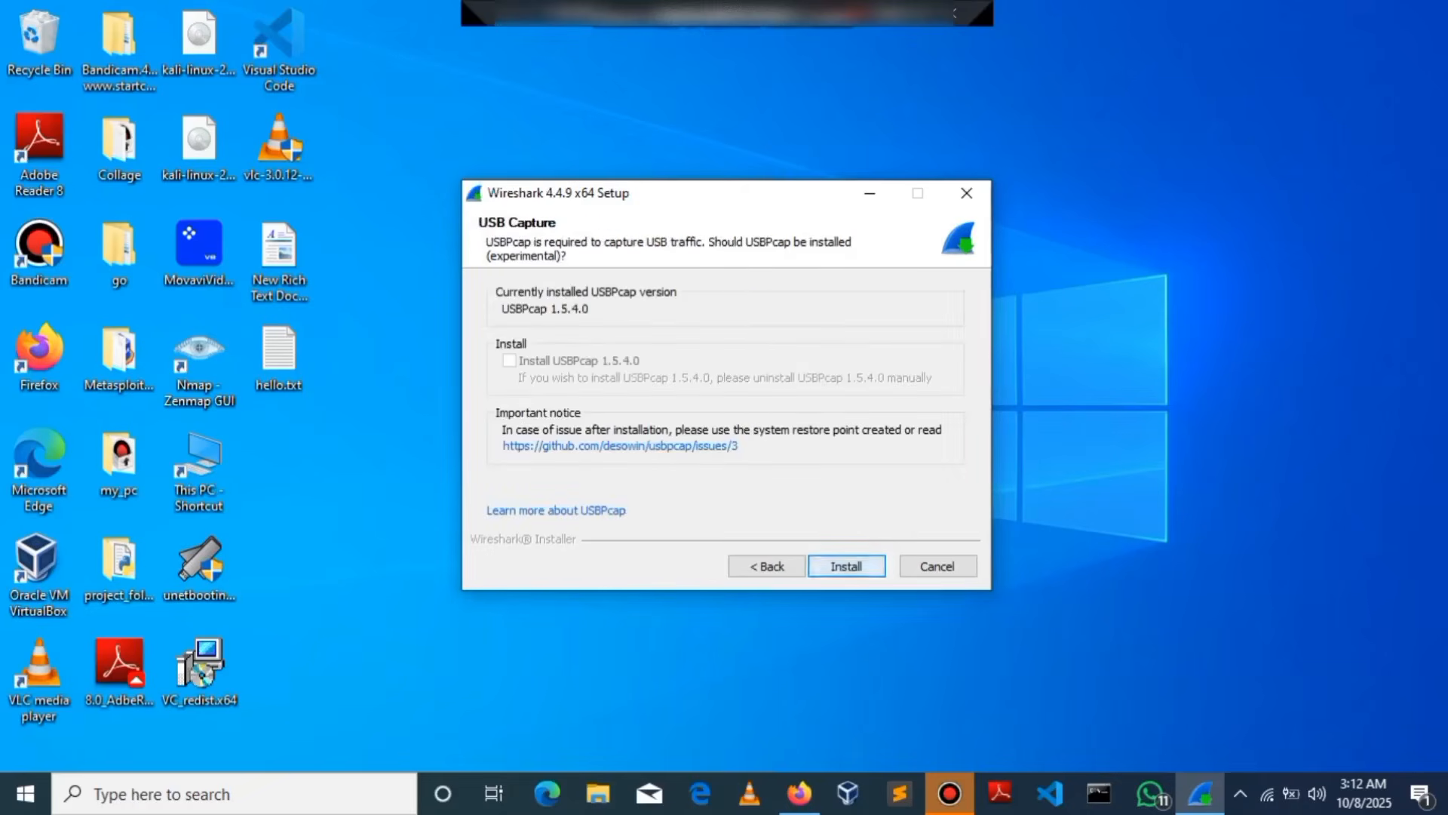
click(846, 566)
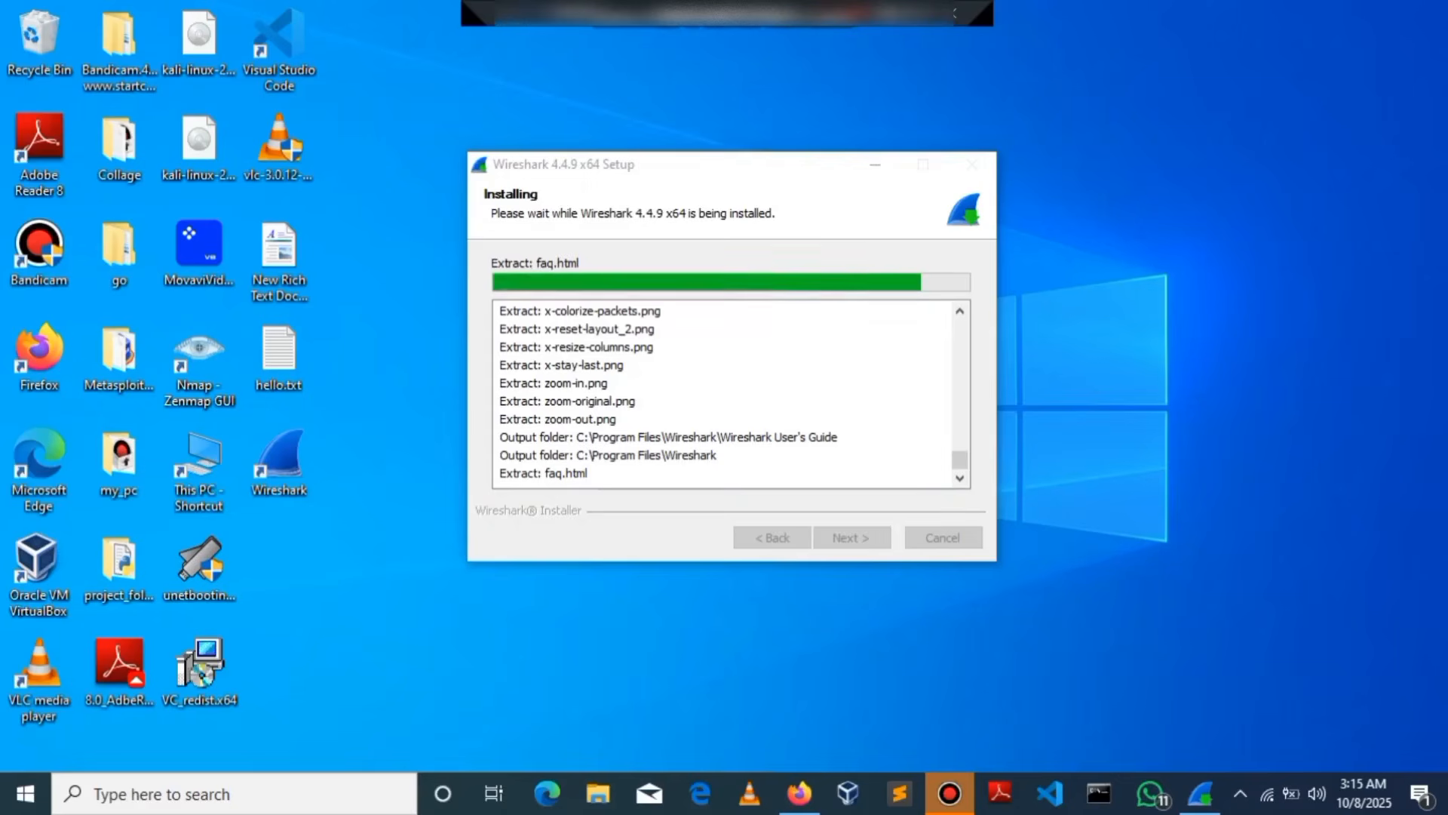
key(Return)
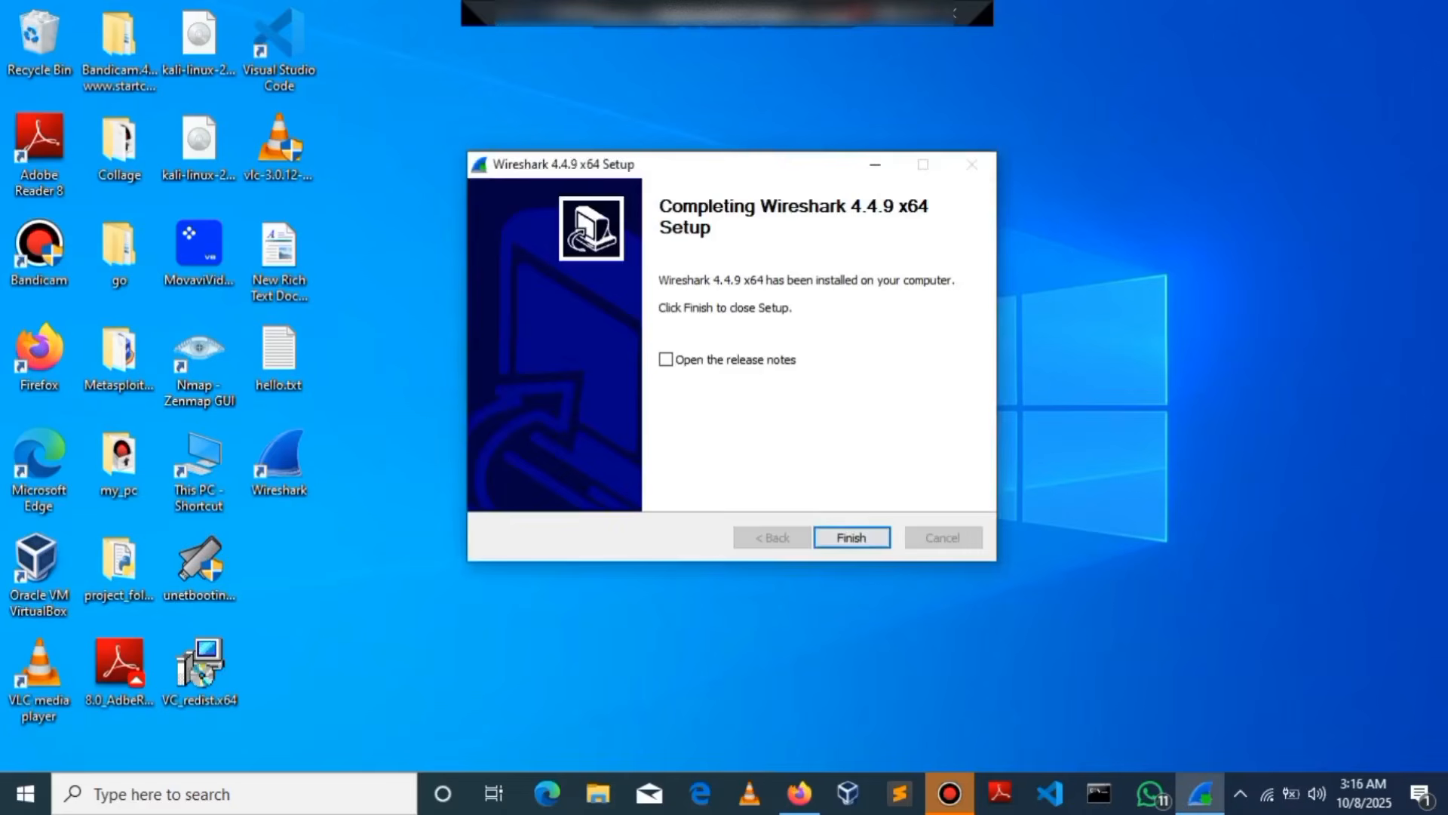
Step: Close the installer and run Wireshark as administrator in a maximized window
click(852, 538)
right_click(281, 458)
click(377, 73)
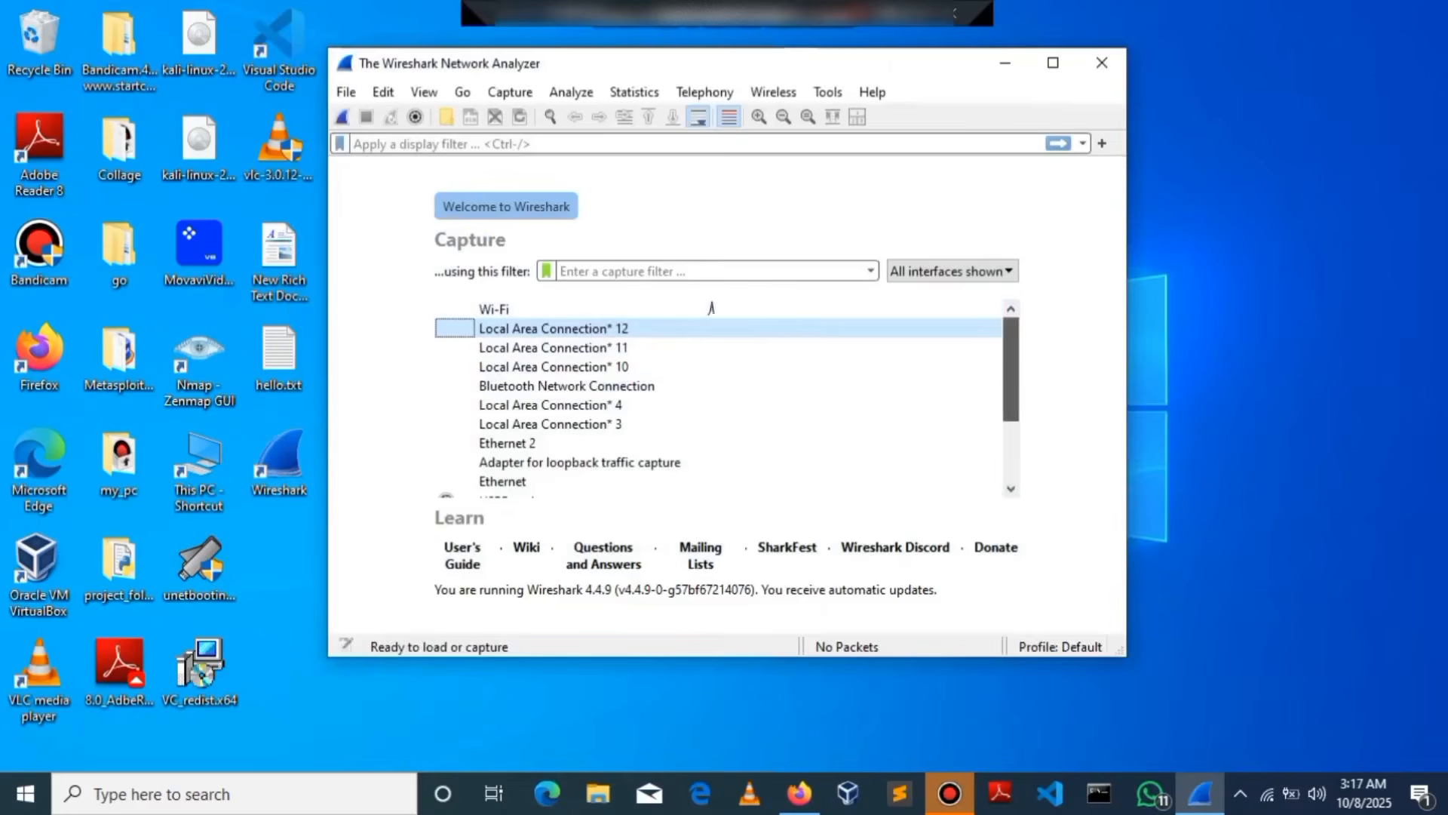
click(1053, 63)
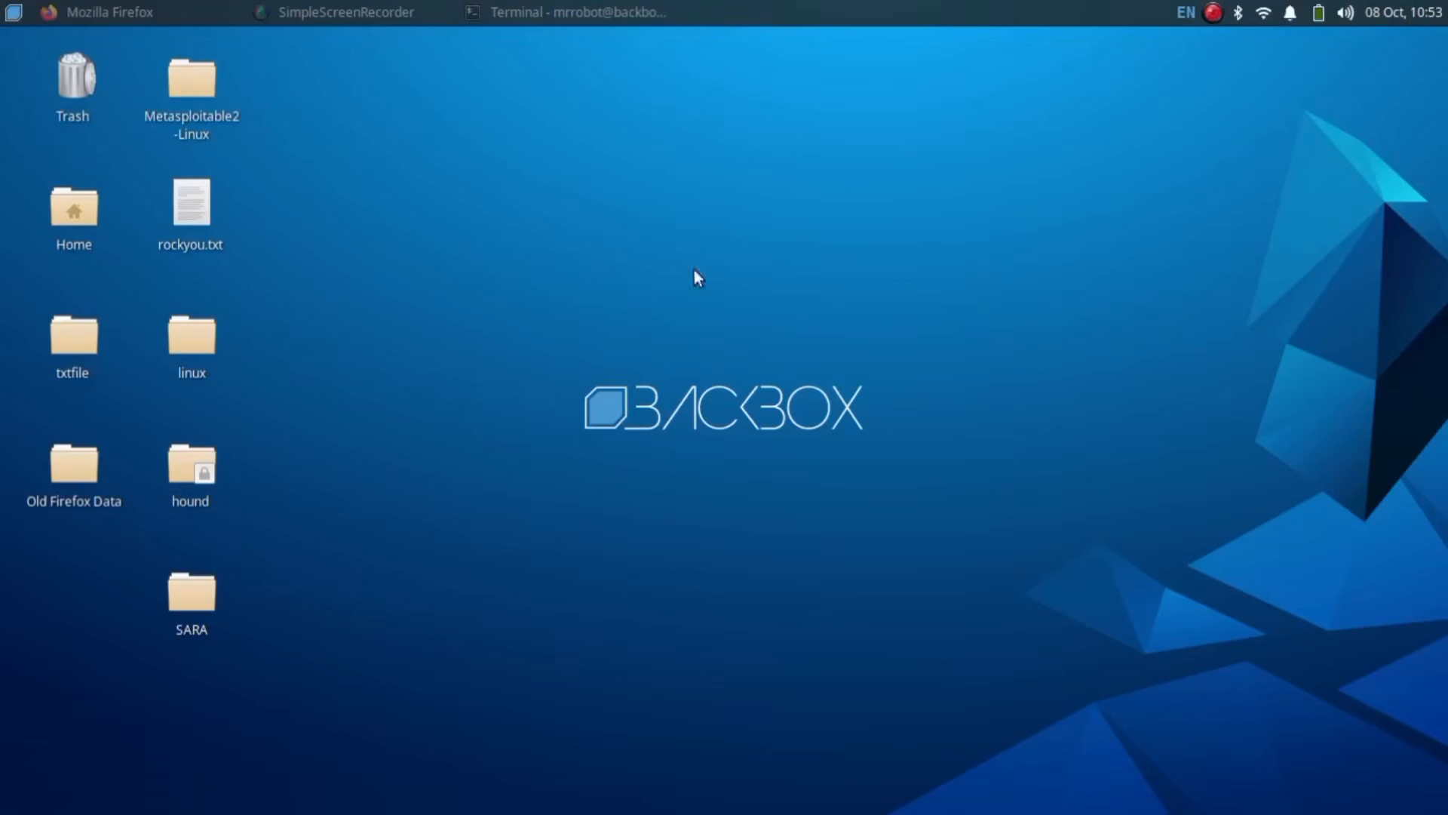
Step: Install Wireshark in the terminal with 'sudo apt install wireshark -y'
click(474, 15)
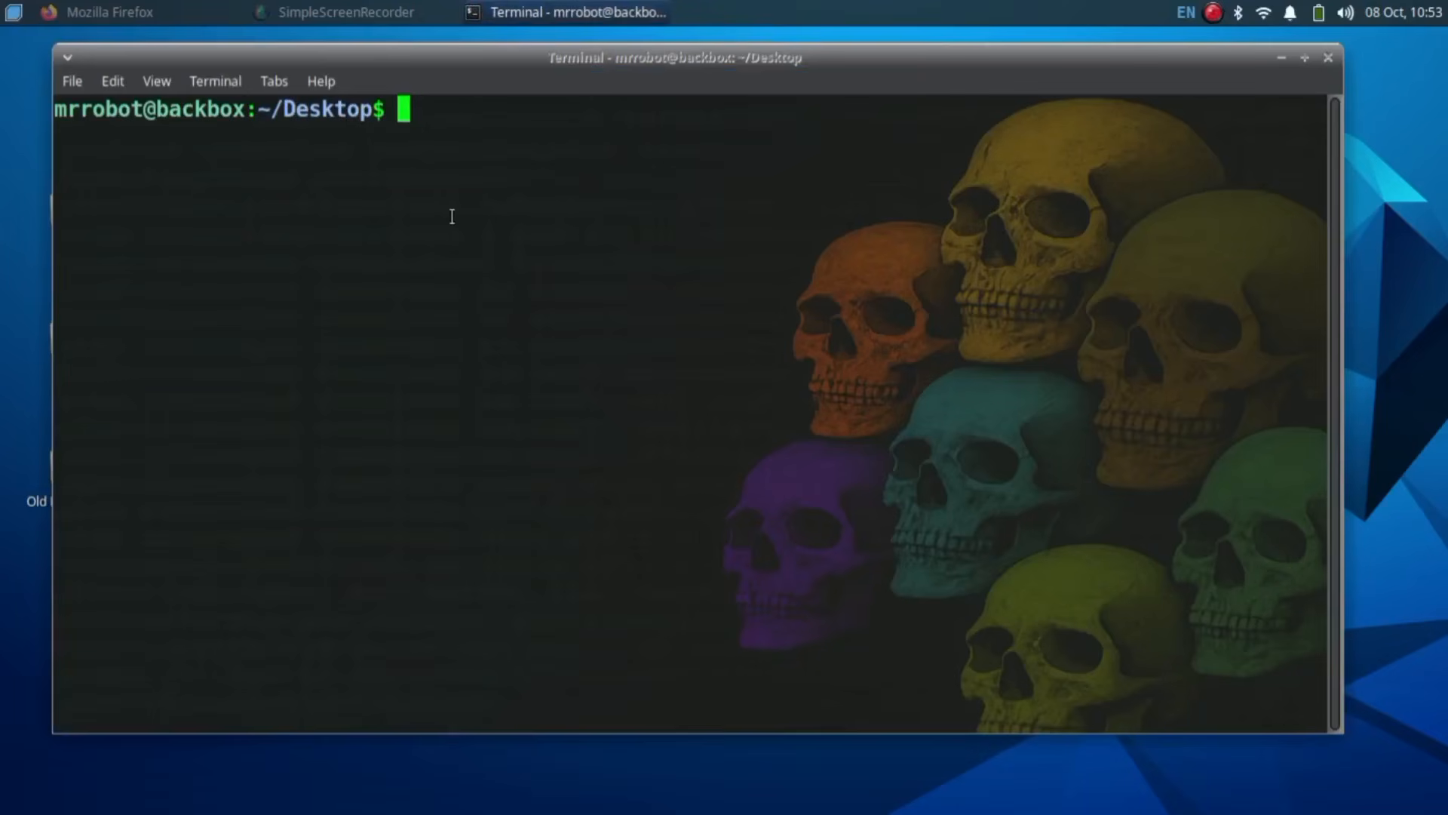
text(sudo apt )
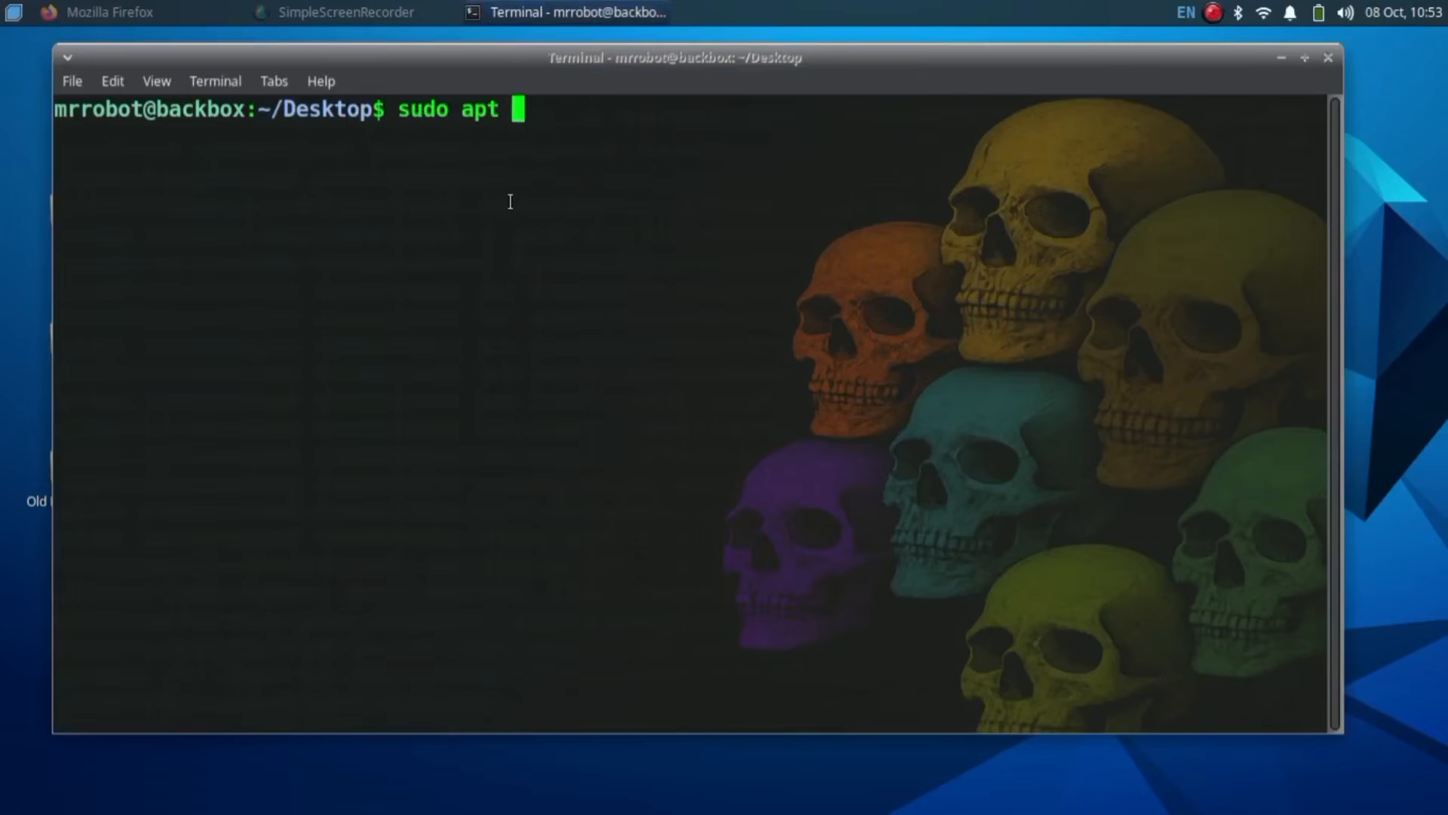
text(install wires)
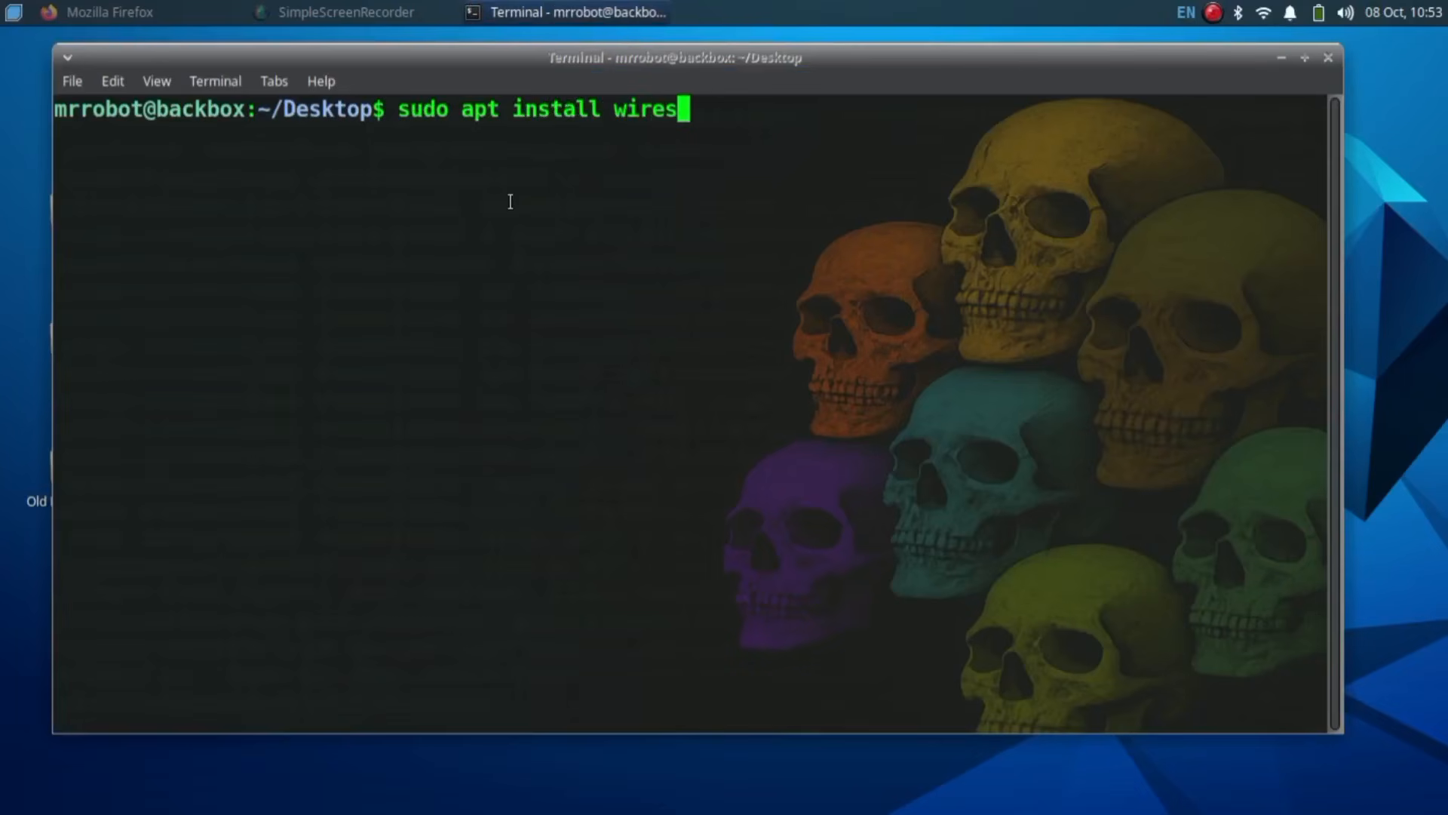
text(hark -y)
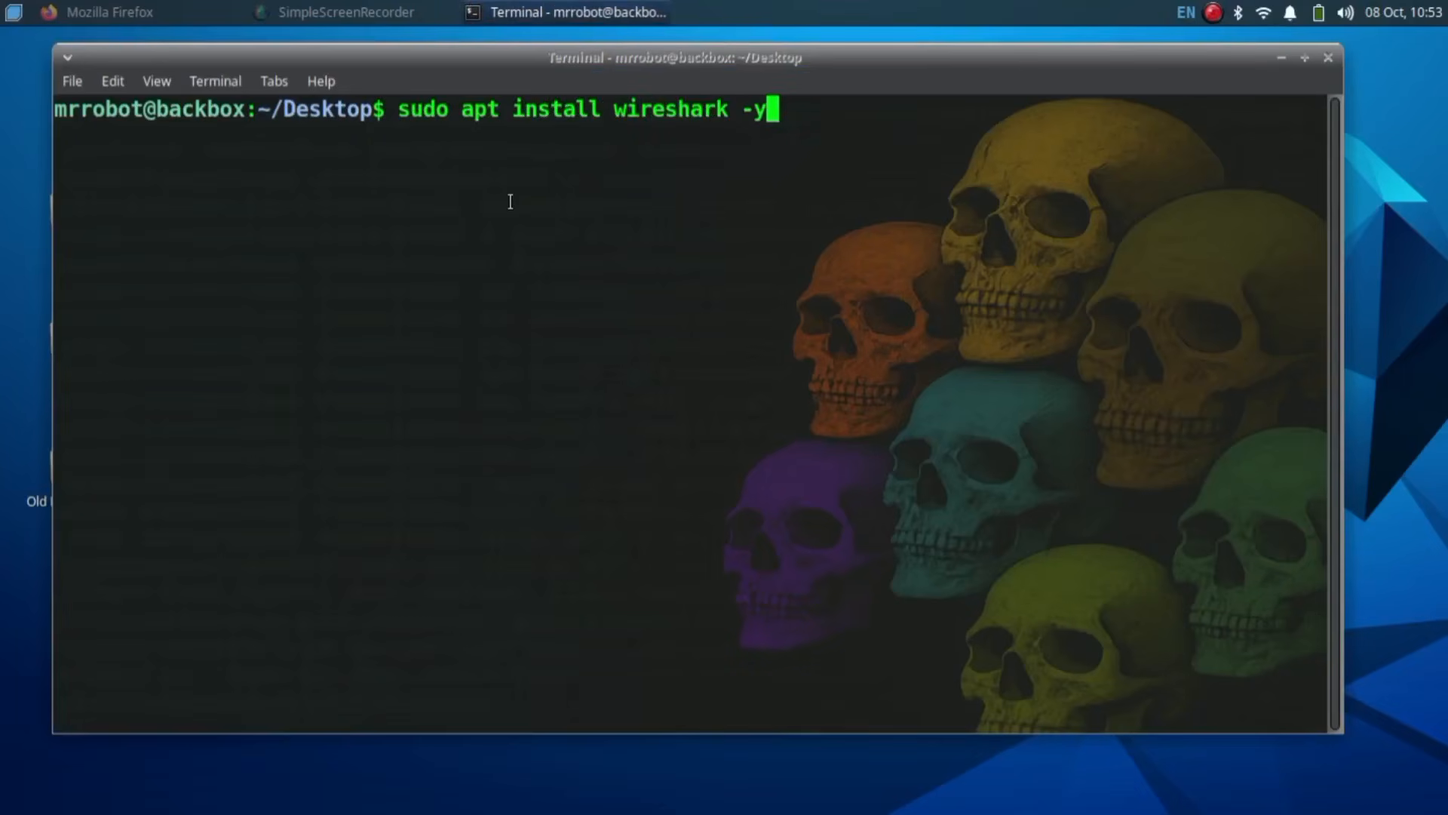
key(Return)
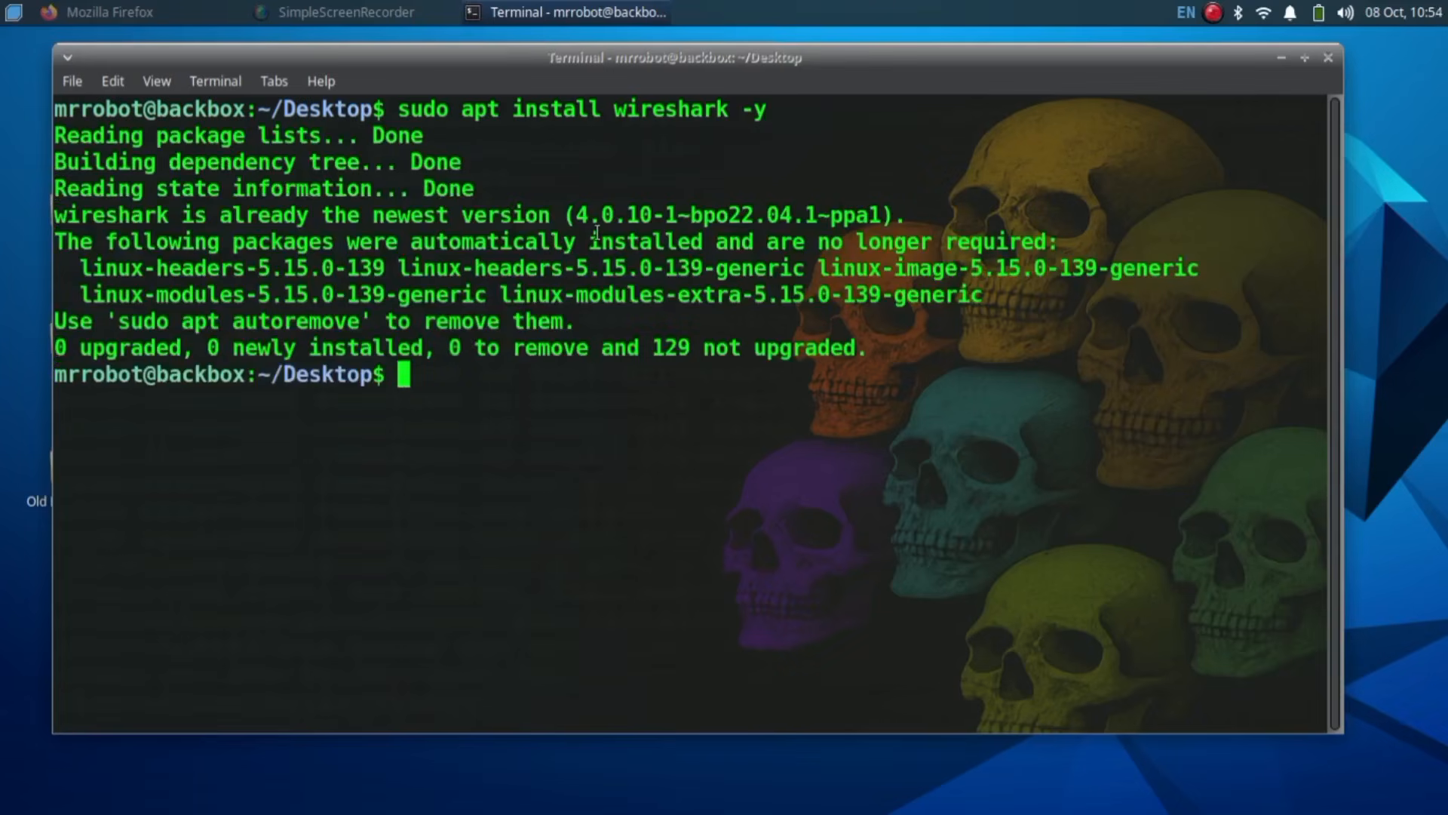
Step: Clear the terminal, add the user to the wireshark group, and run 'sudo wireshark'
text(clear)
key(Return)
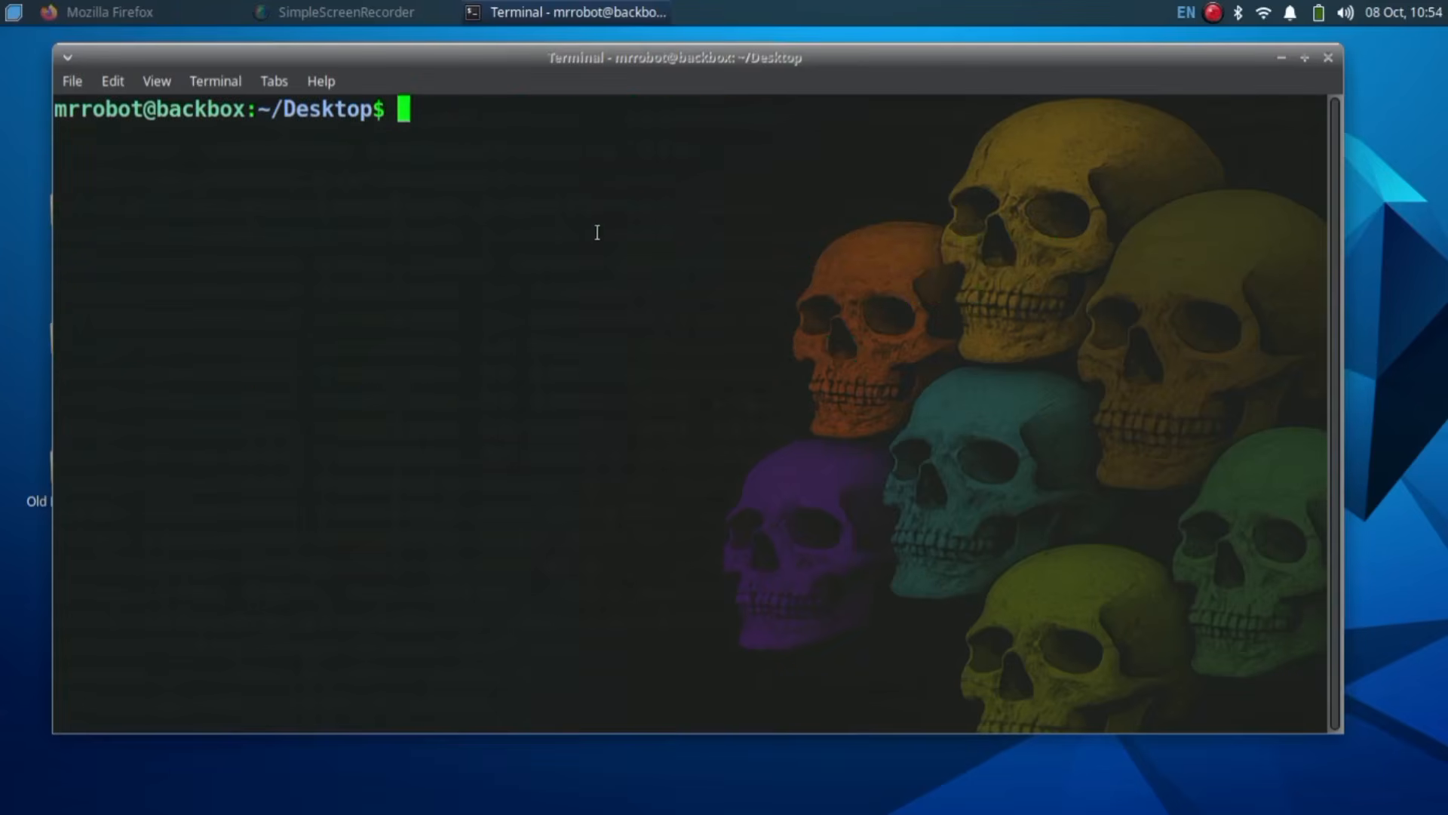
text(sudo user)
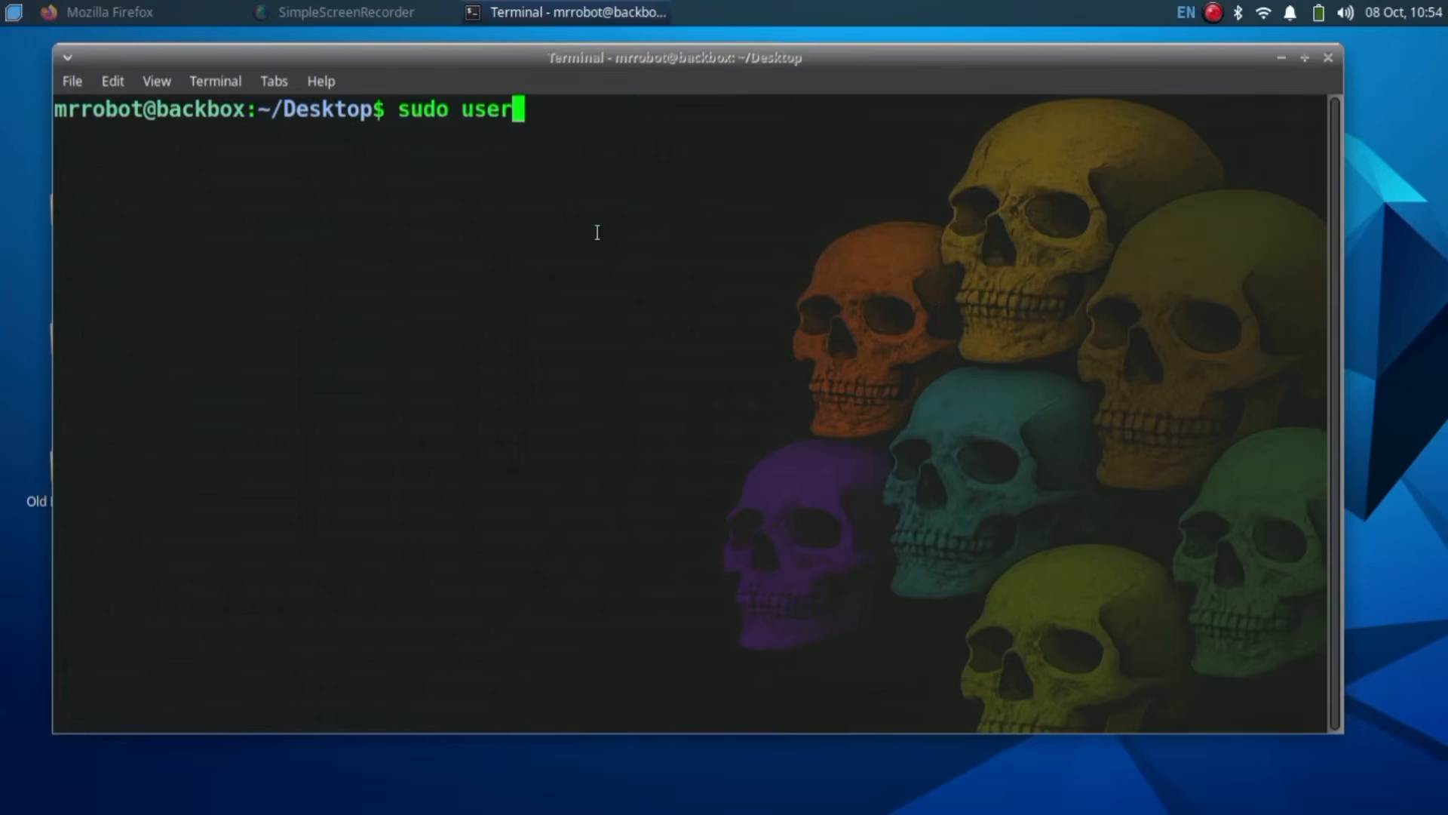
text(mod -aG wi)
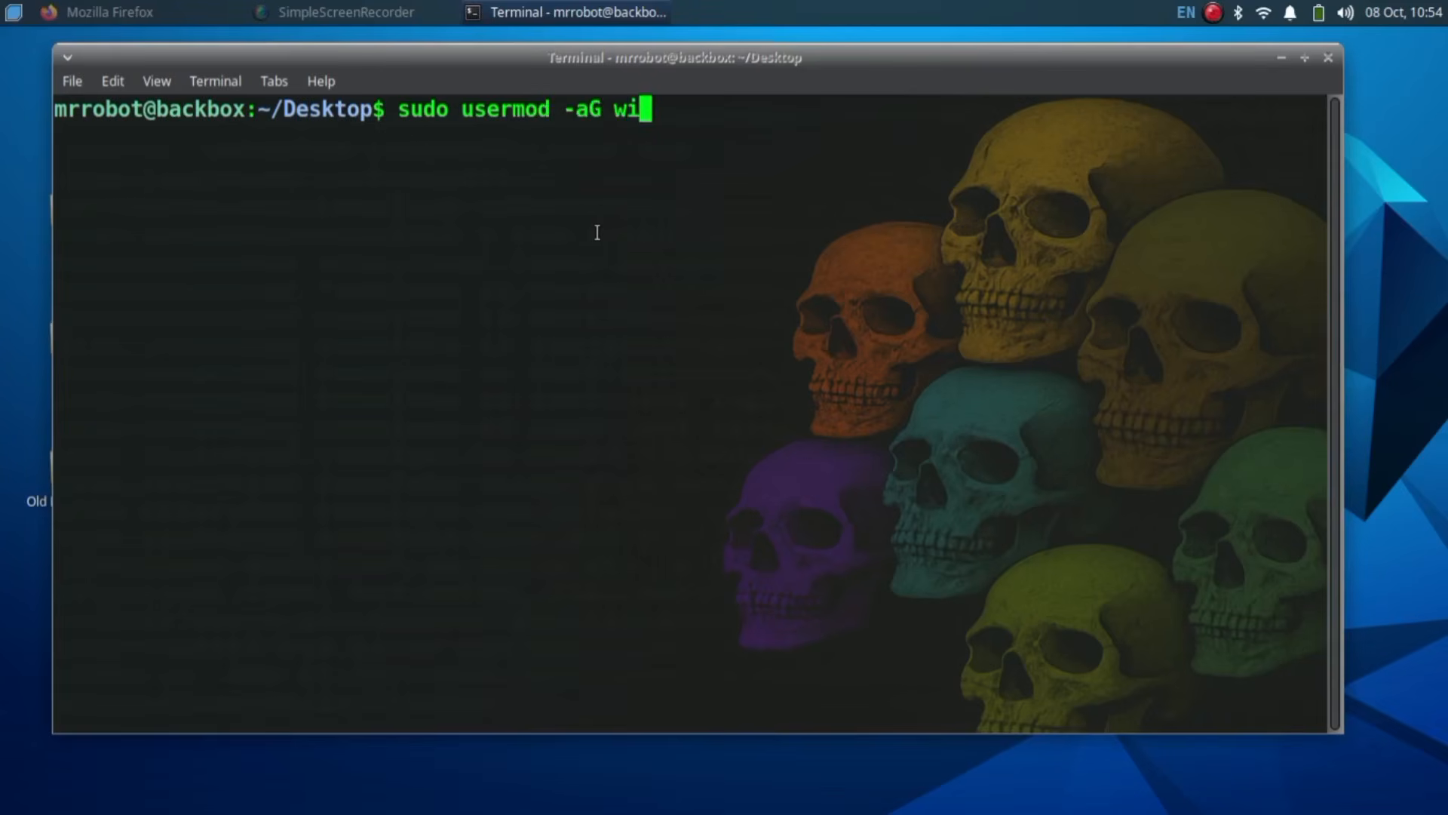
text(reshark)
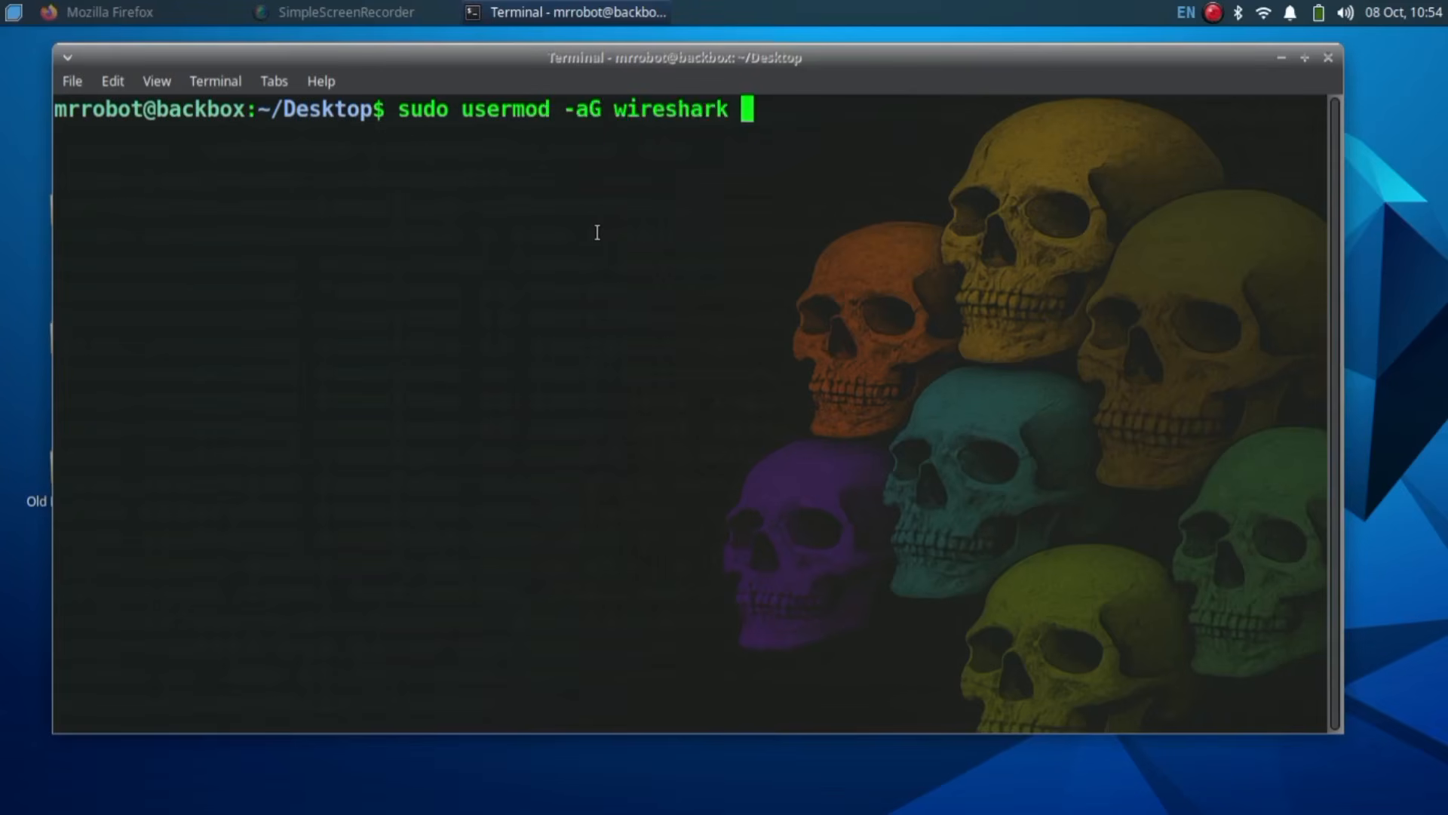
text( $US)
text(ER)
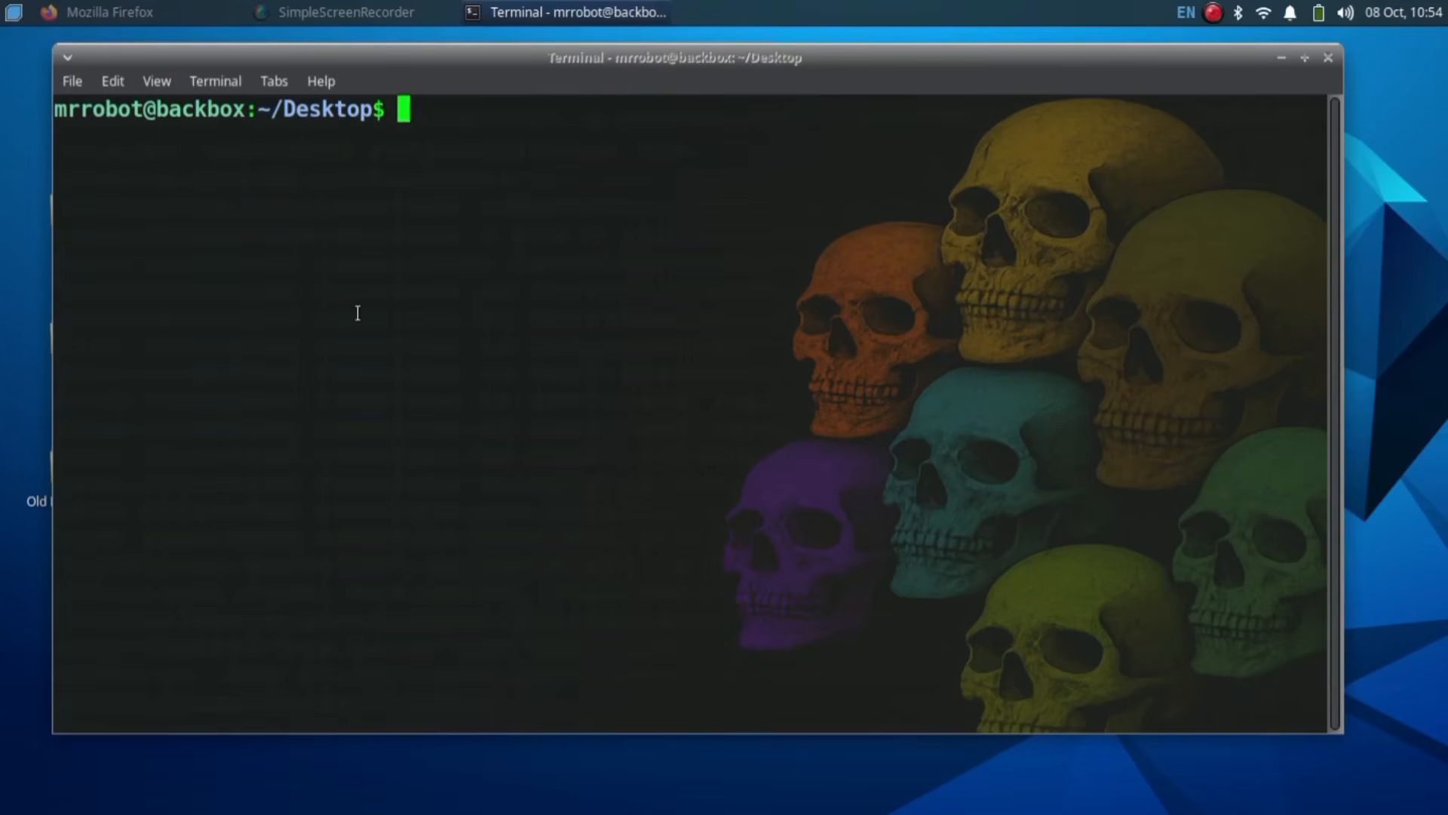
text(sudo wireshark)
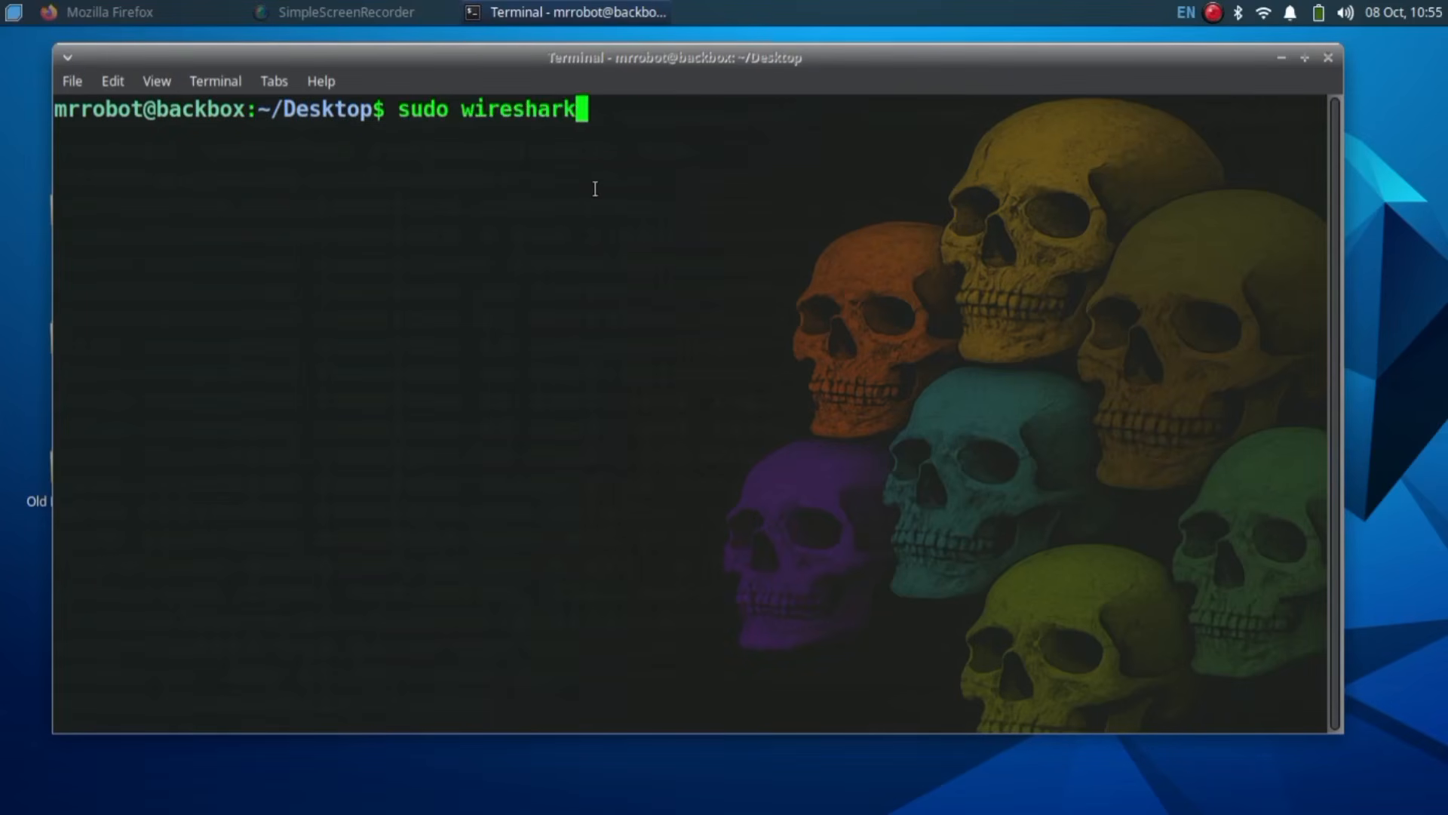
key(Return)
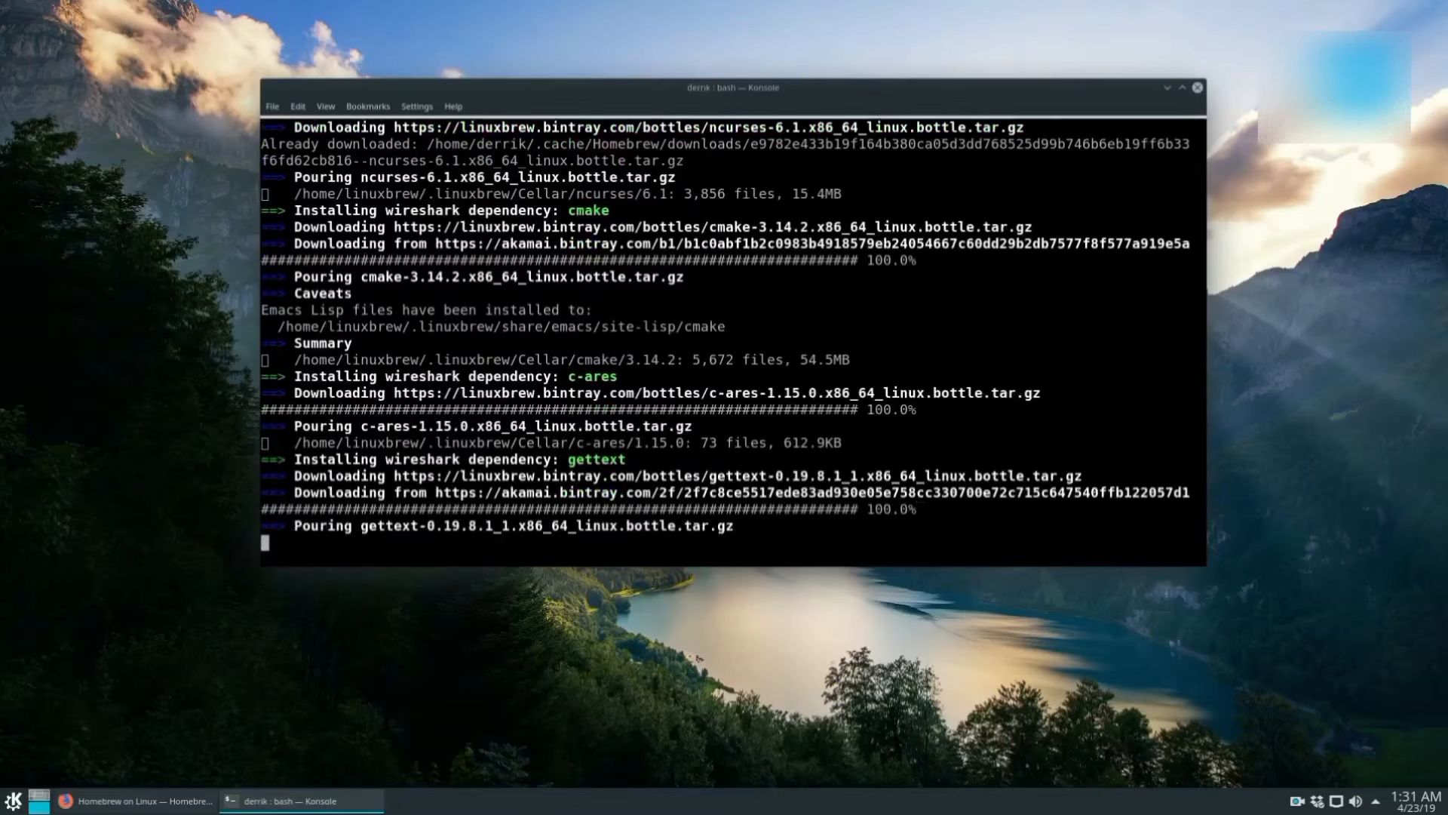
scroll(936, 304, up, 3)
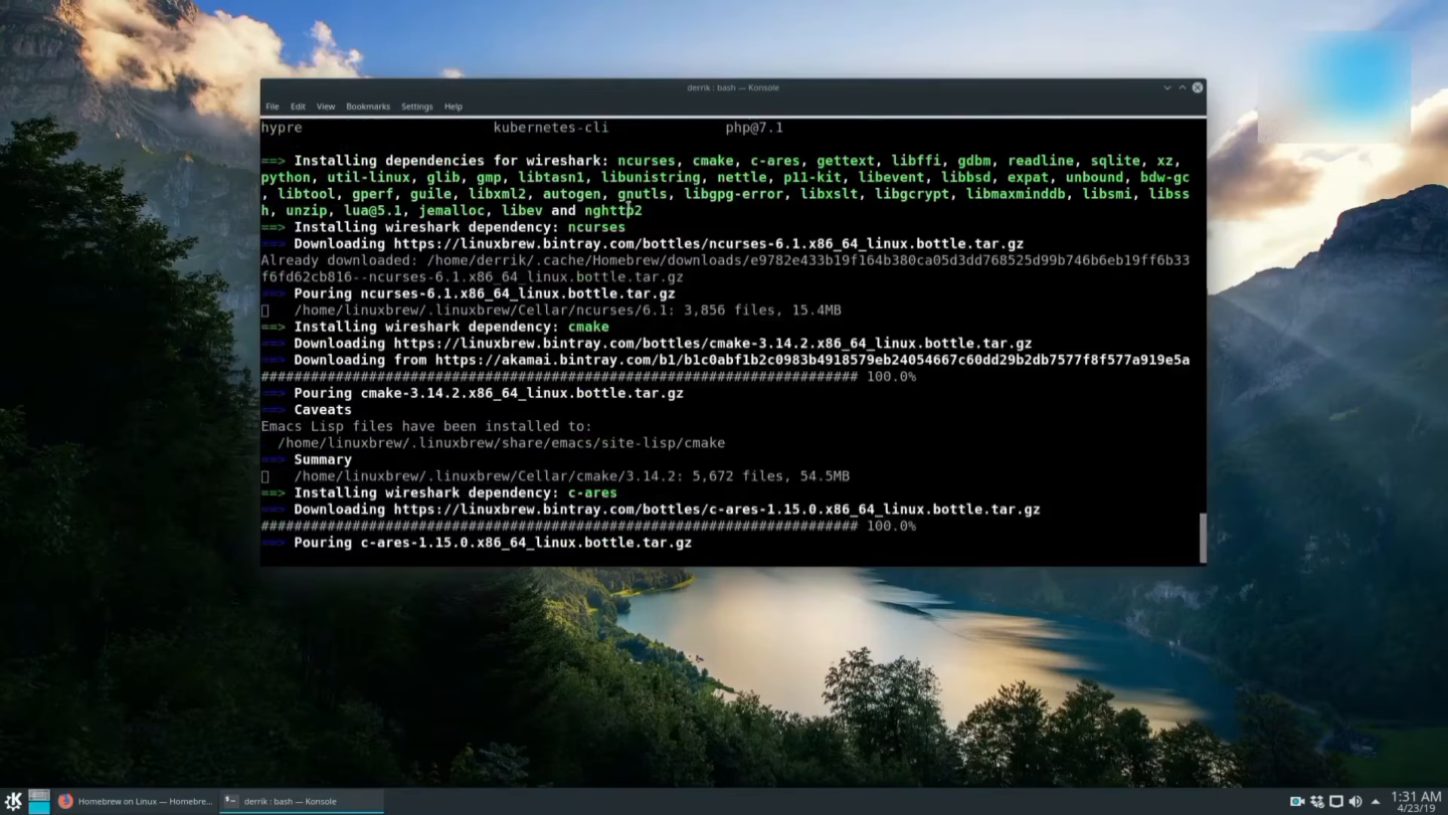
drag(669, 207, 623, 161)
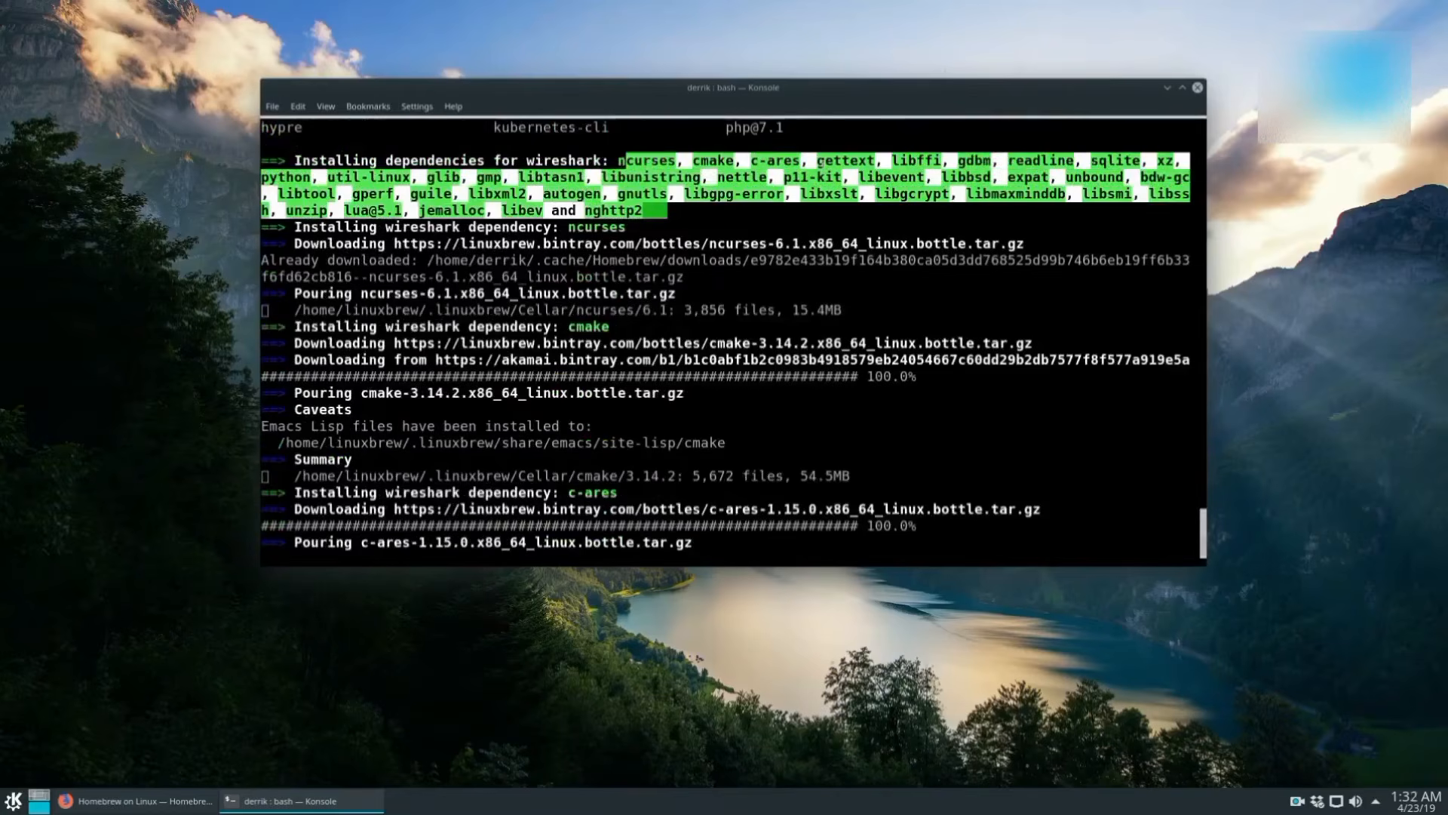
click(441, 211)
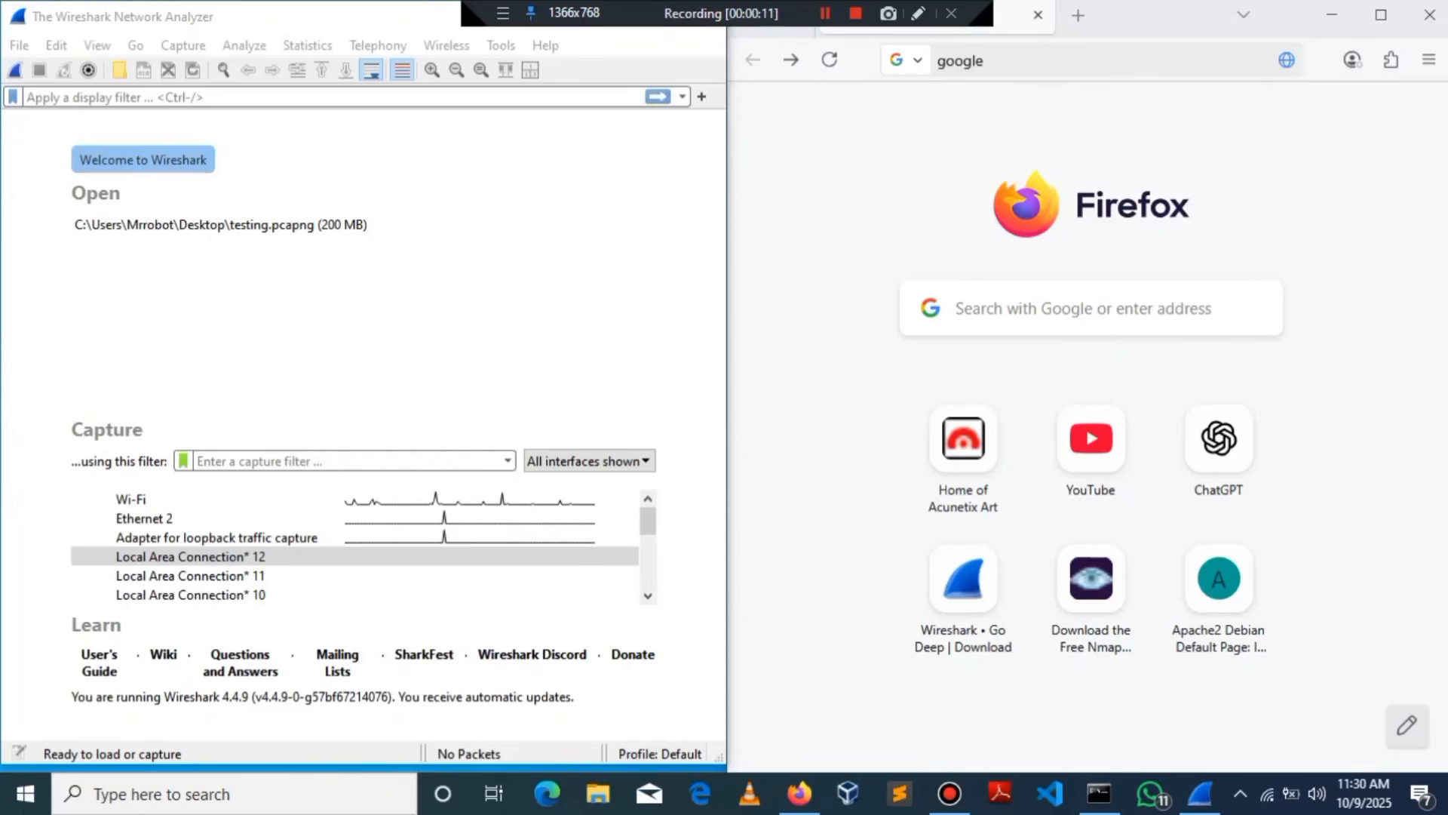
double_click(226, 499)
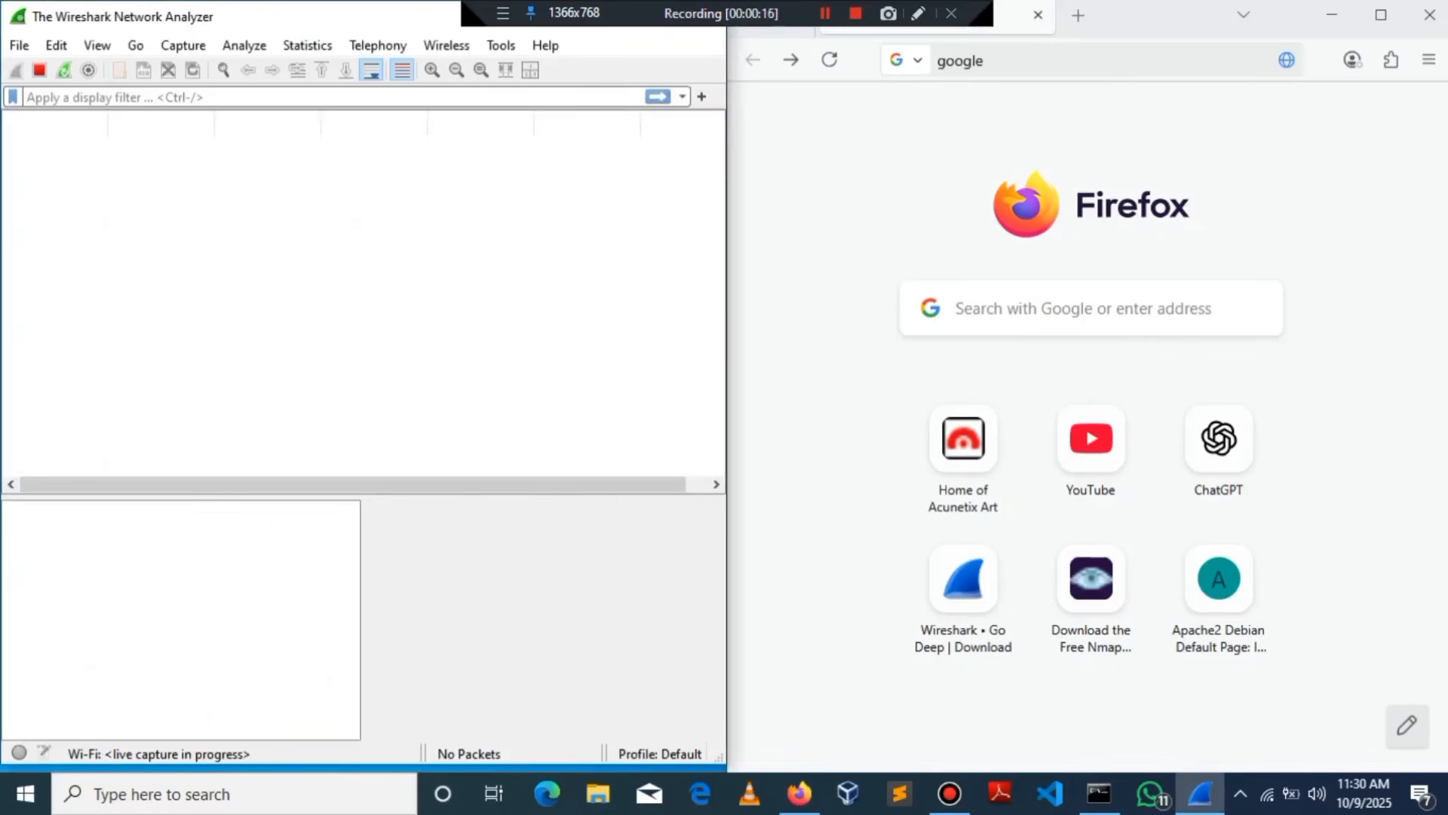
Step: Load google.com in Firefox to generate traffic for the capture
click(1057, 60)
text(google.com)
key(Return)
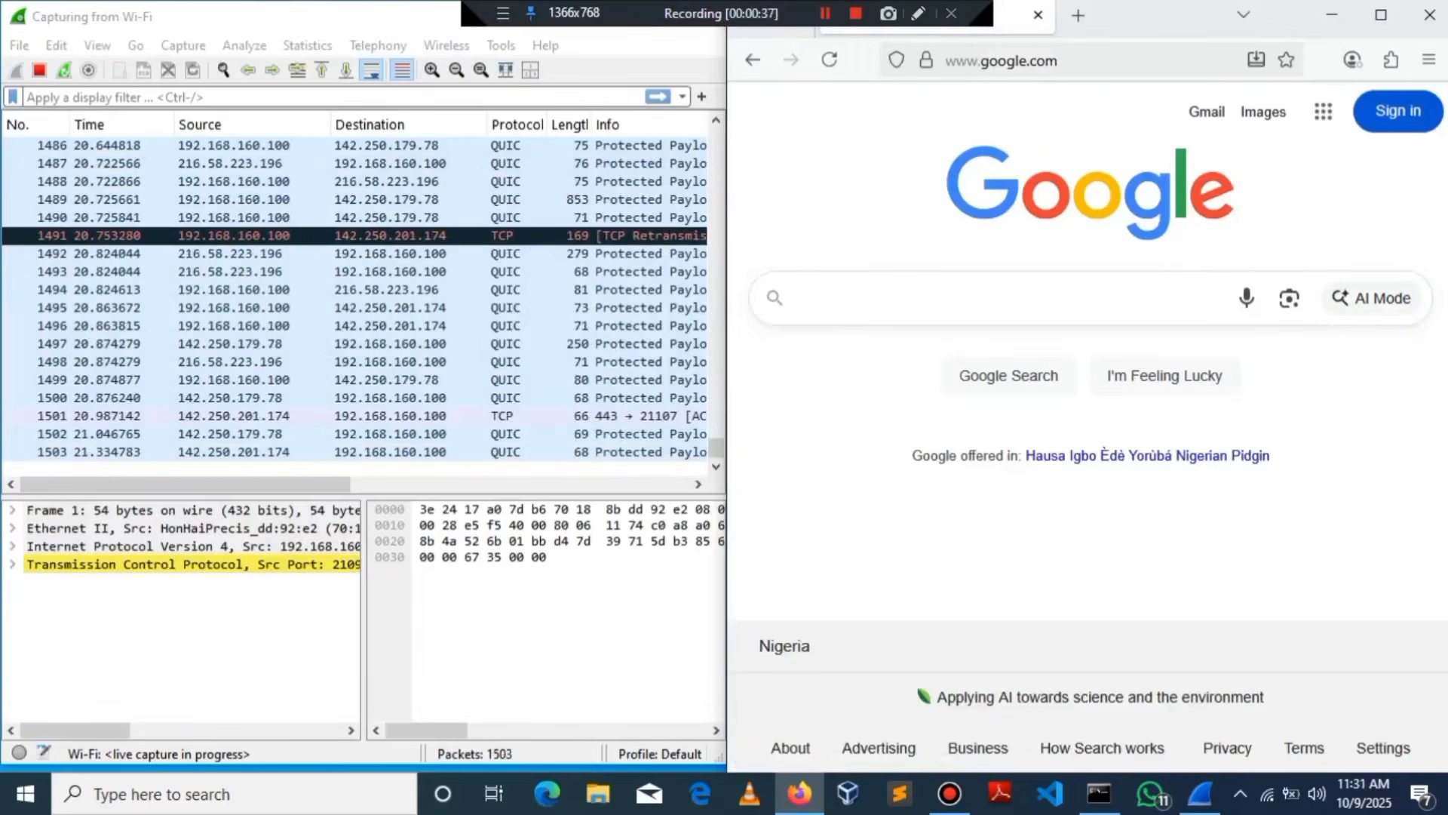
Step: Maximize Wireshark to full screen and scroll through the captured packet list
key(super+Down)
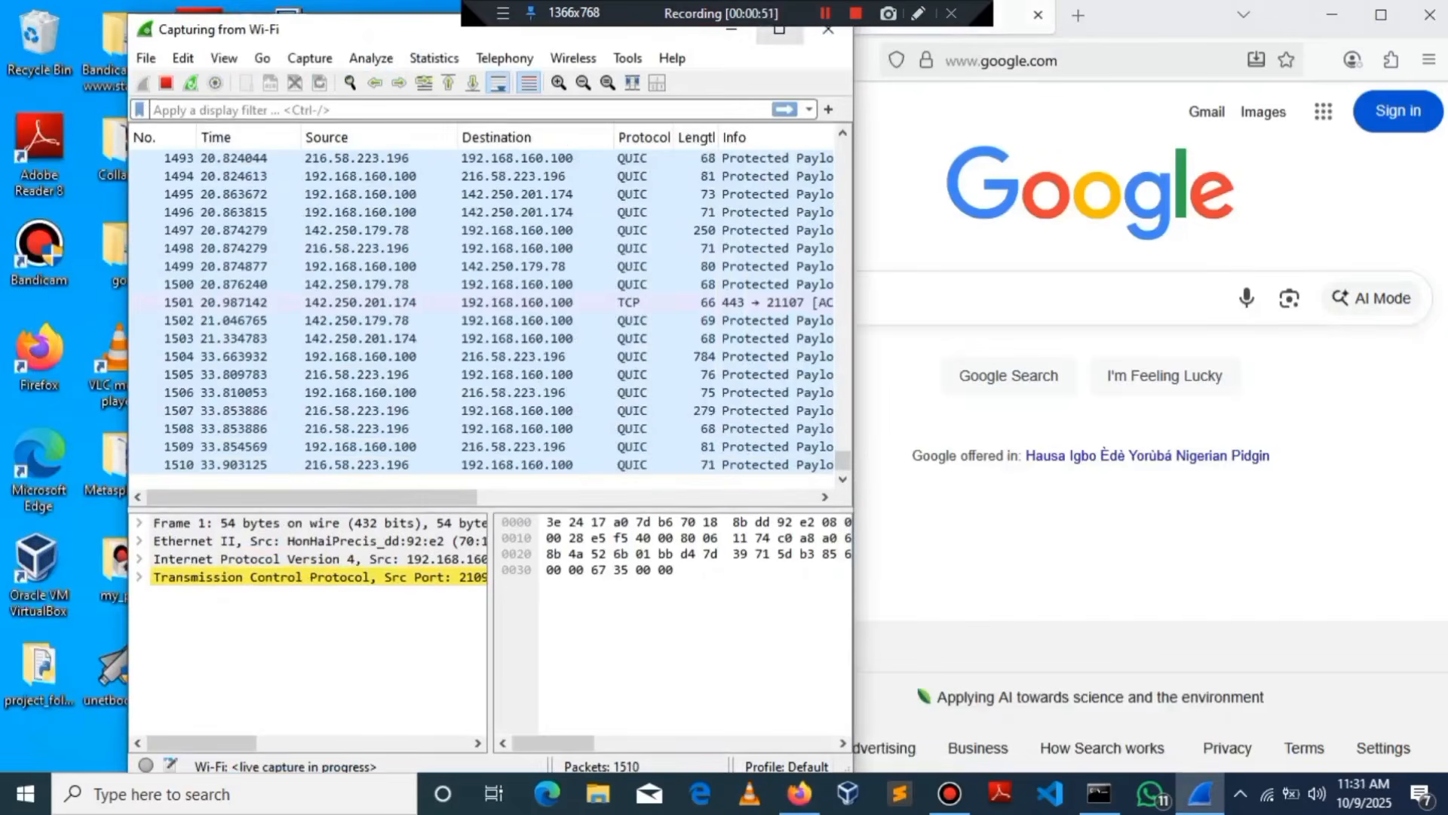
click(779, 31)
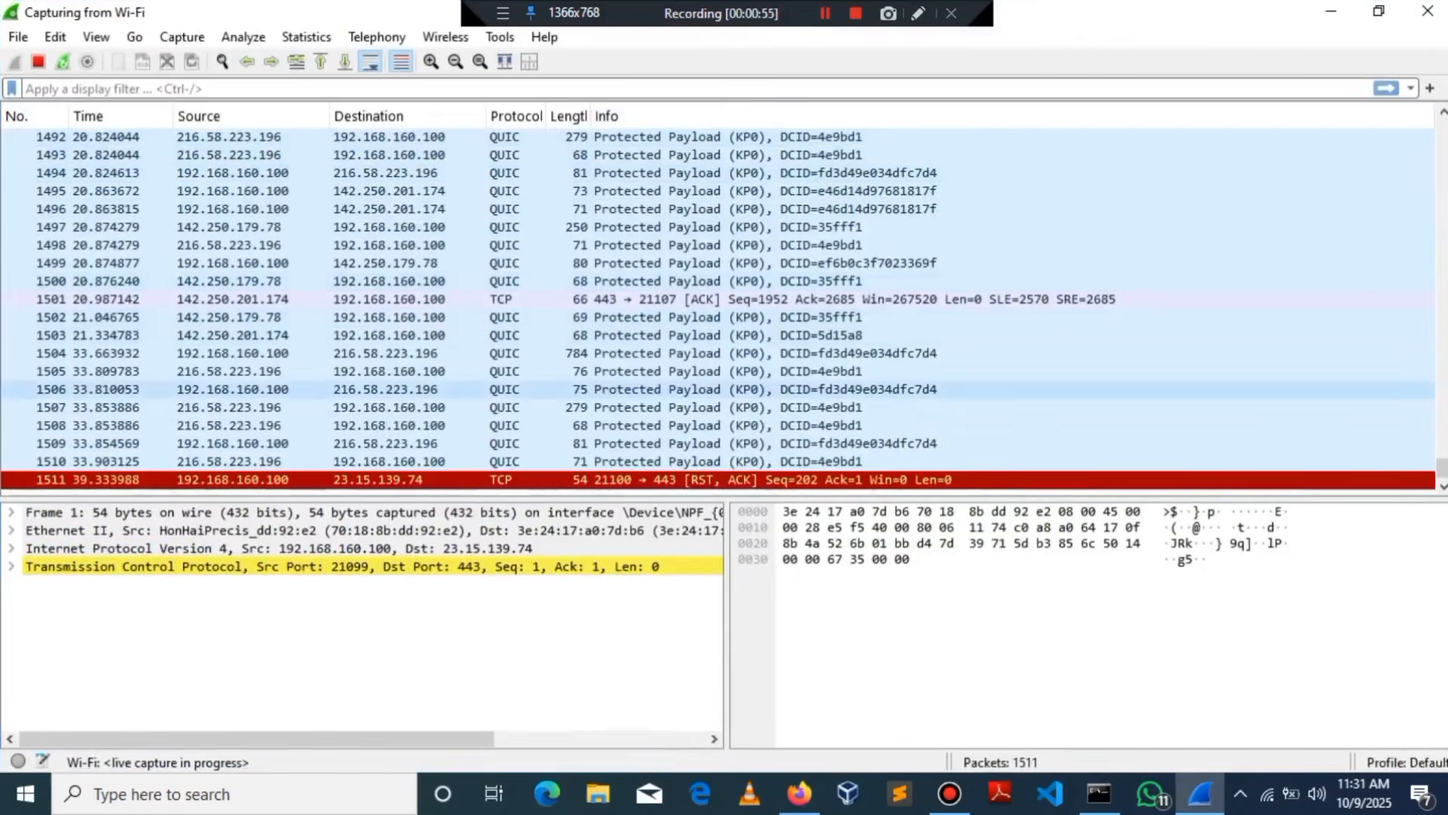
scroll(716, 308, up, 7)
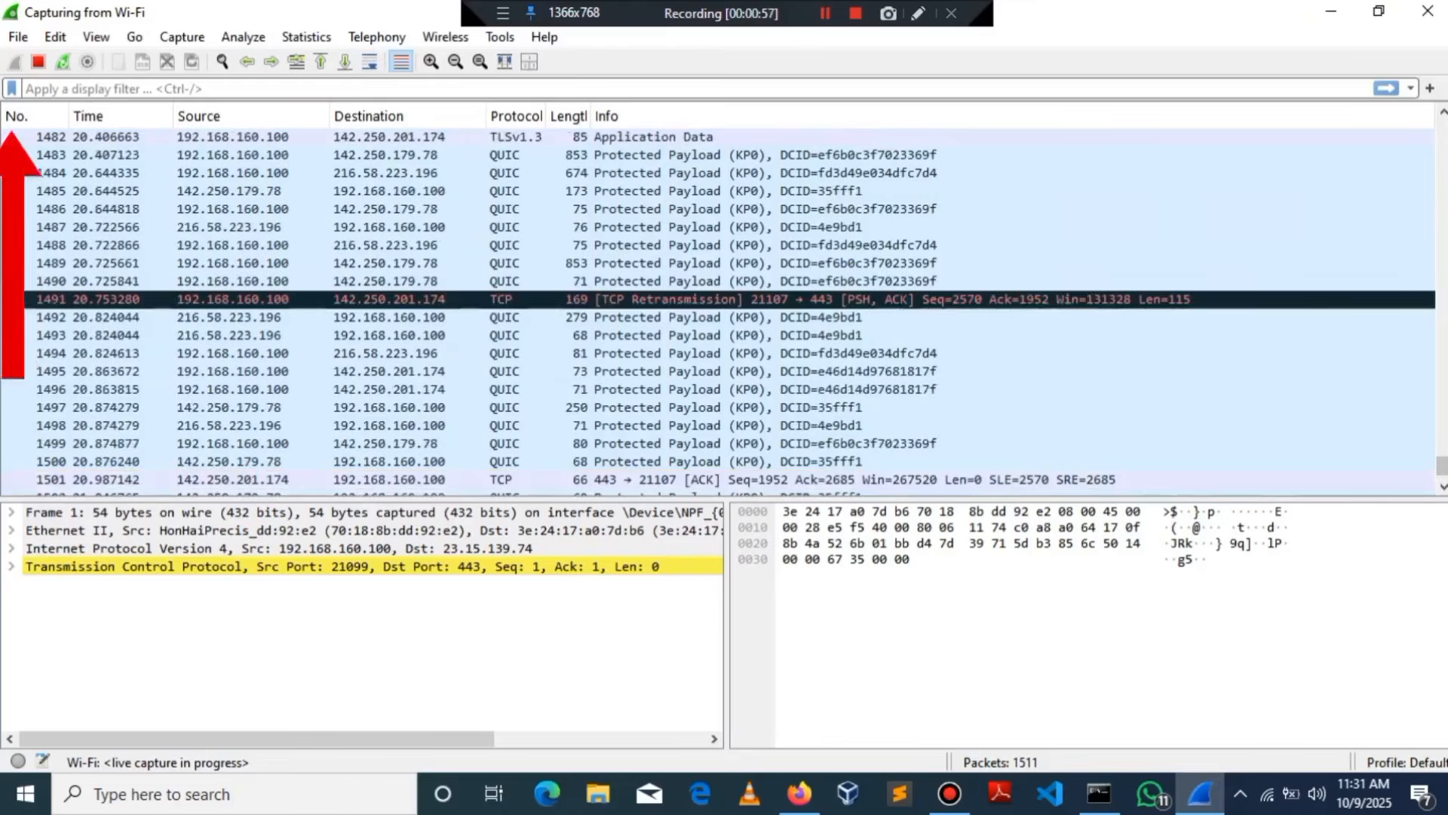
scroll(717, 308, up, 20)
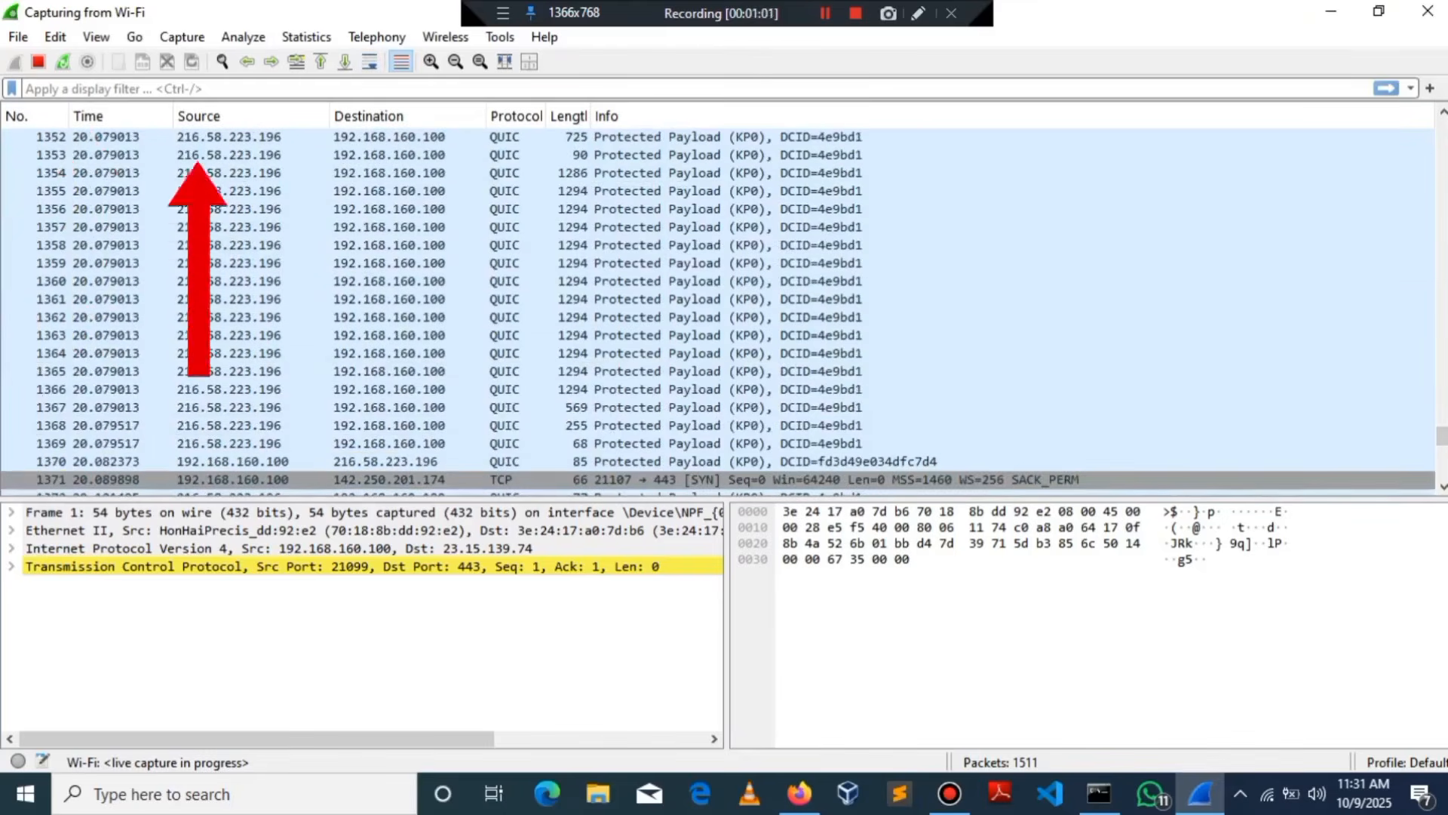
scroll(717, 308, down, 3)
scroll(717, 308, up, 8)
scroll(368, 366, up, 20)
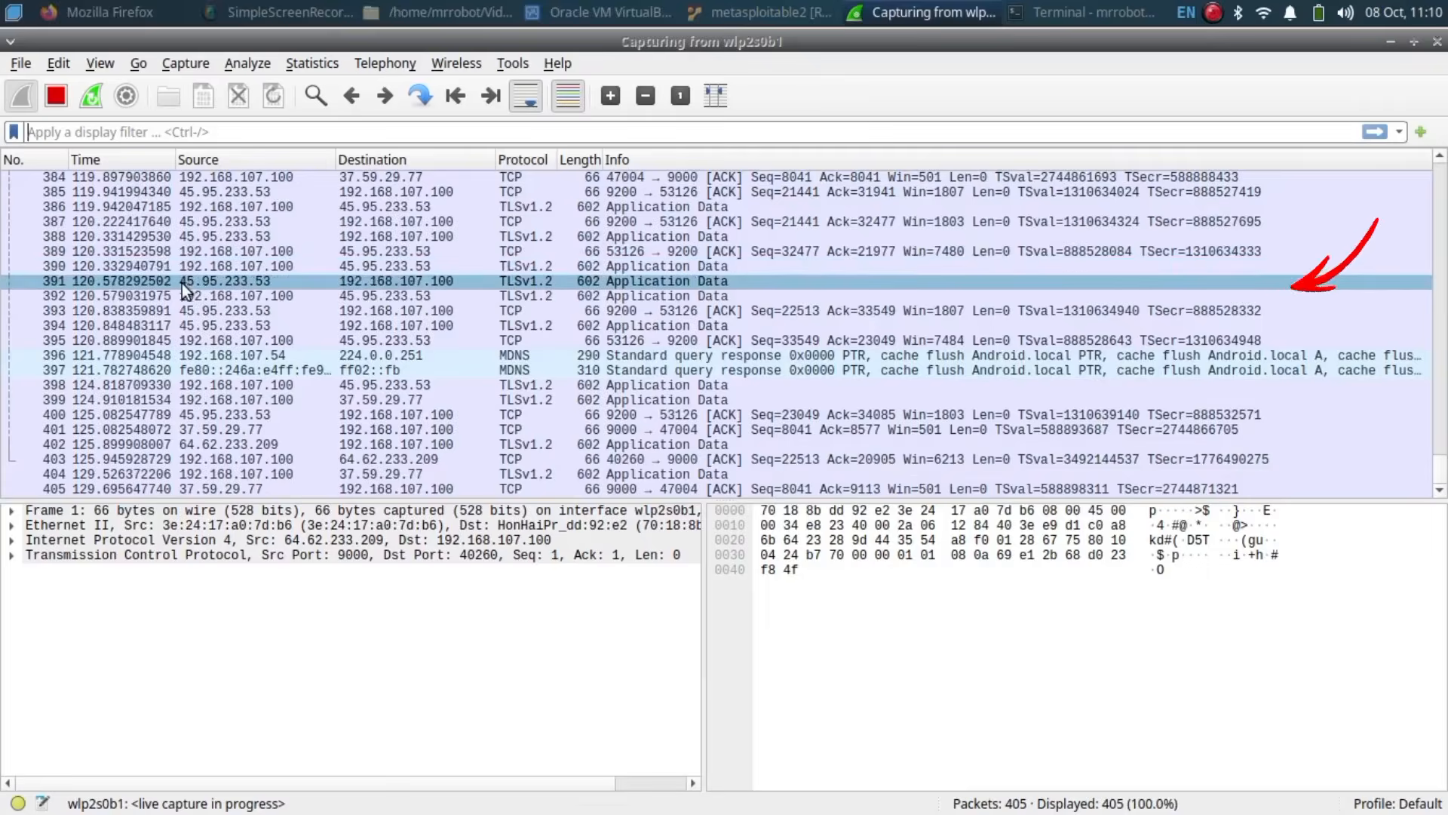
Step: Select packet 391, examine its Frame, TCP and TLS layers, and widen the hex bytes pane
click(160, 286)
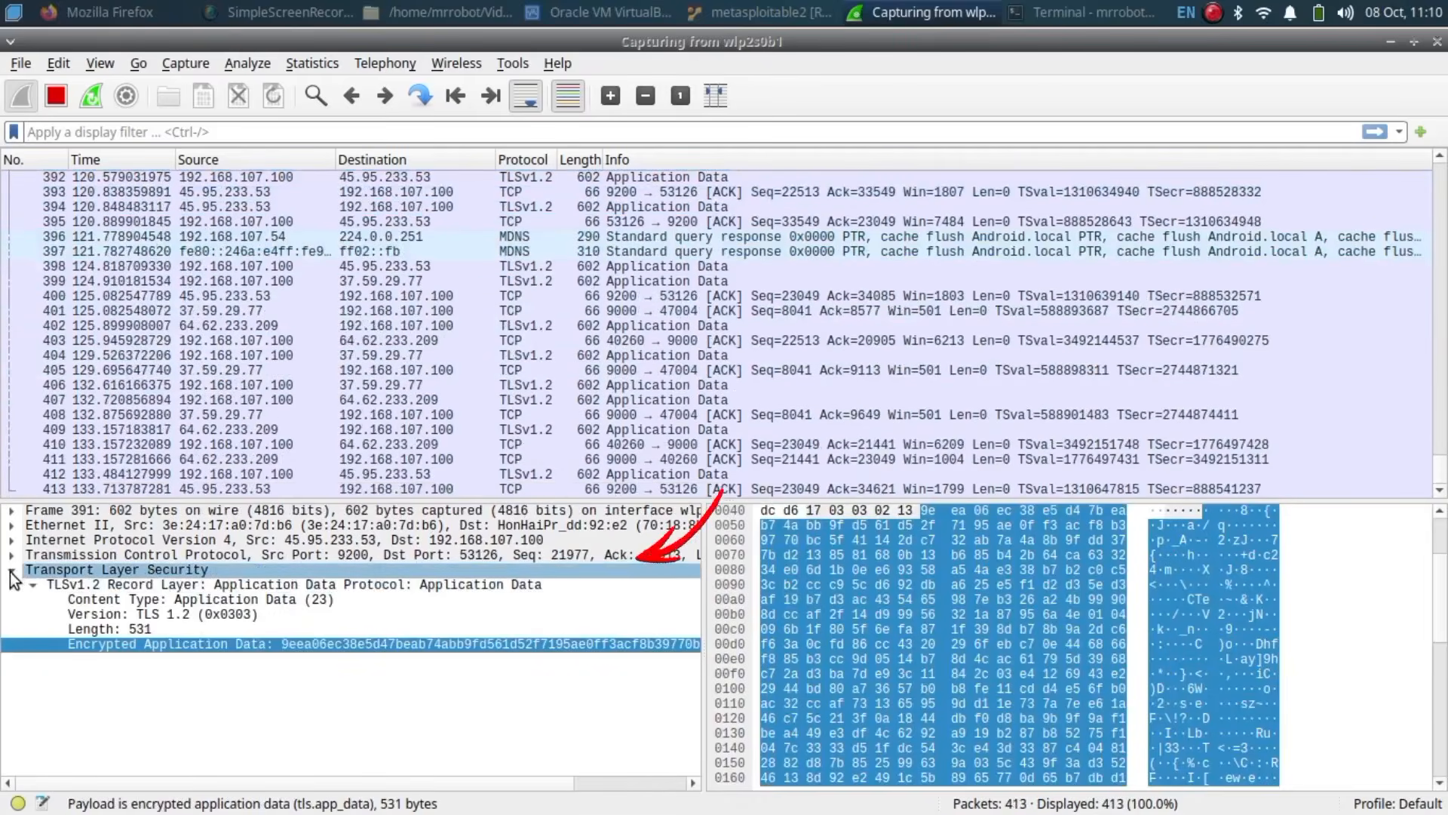
double_click(41, 571)
click(60, 514)
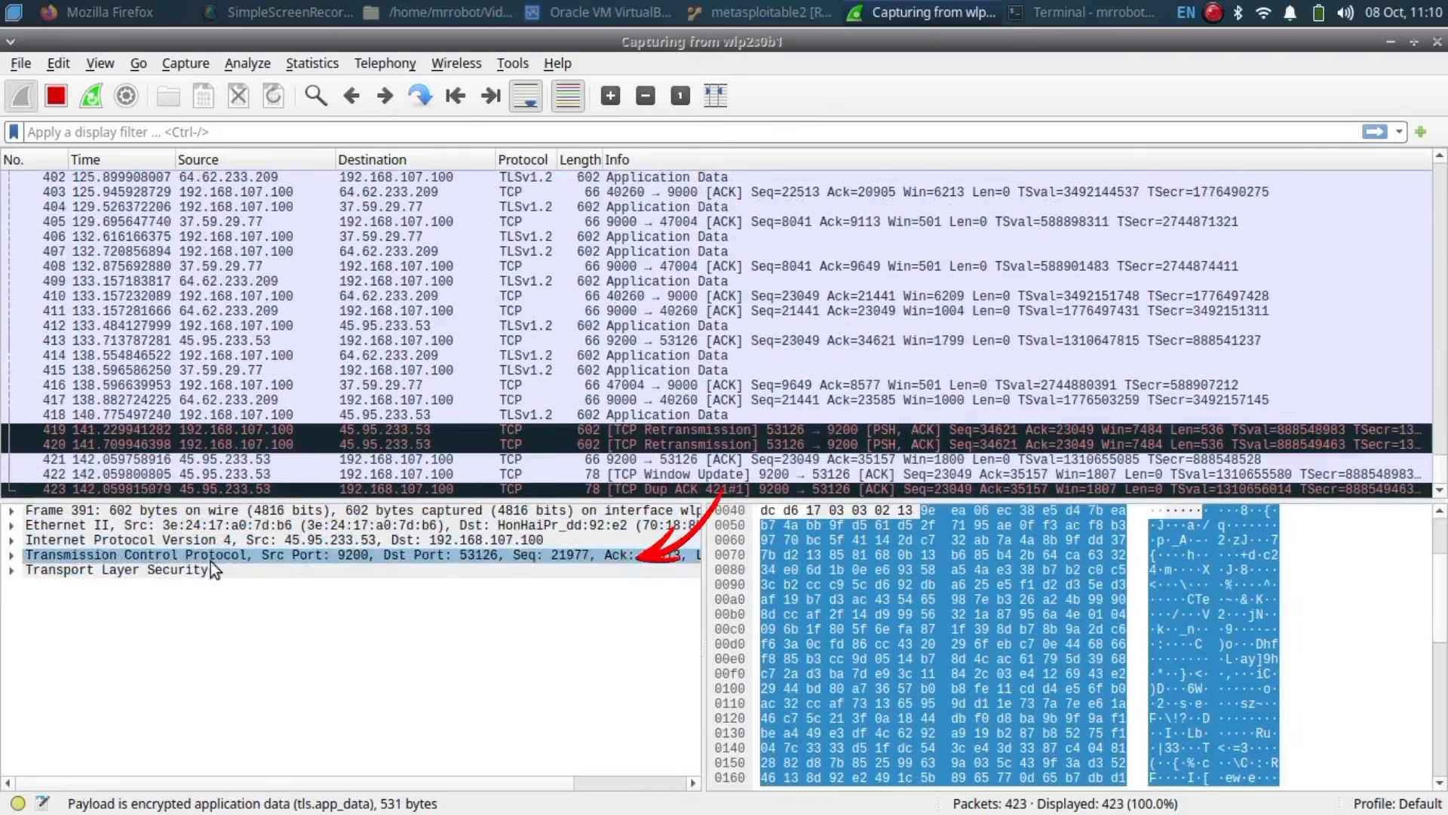
click(234, 572)
click(234, 572)
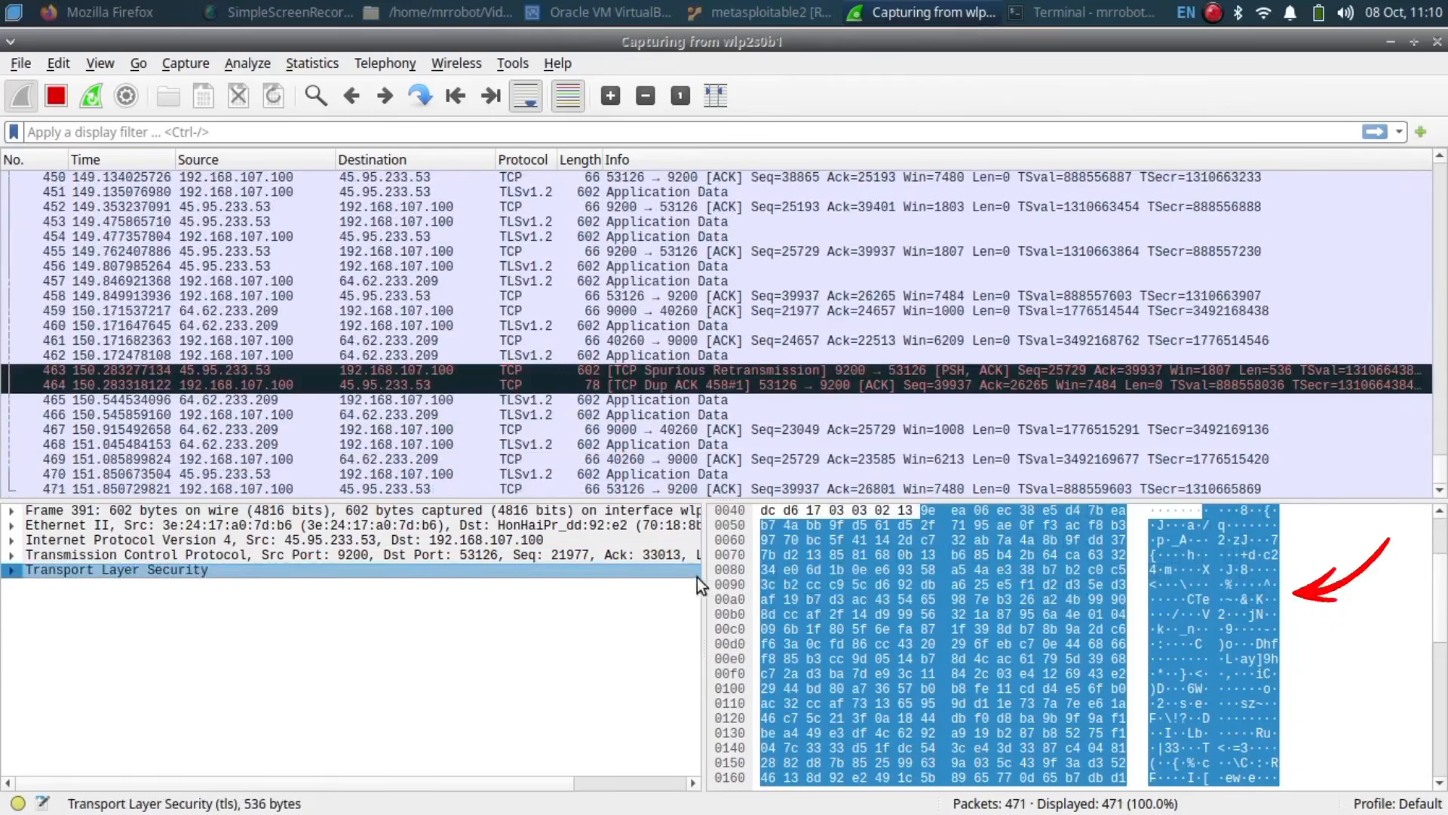
drag(705, 578, 687, 676)
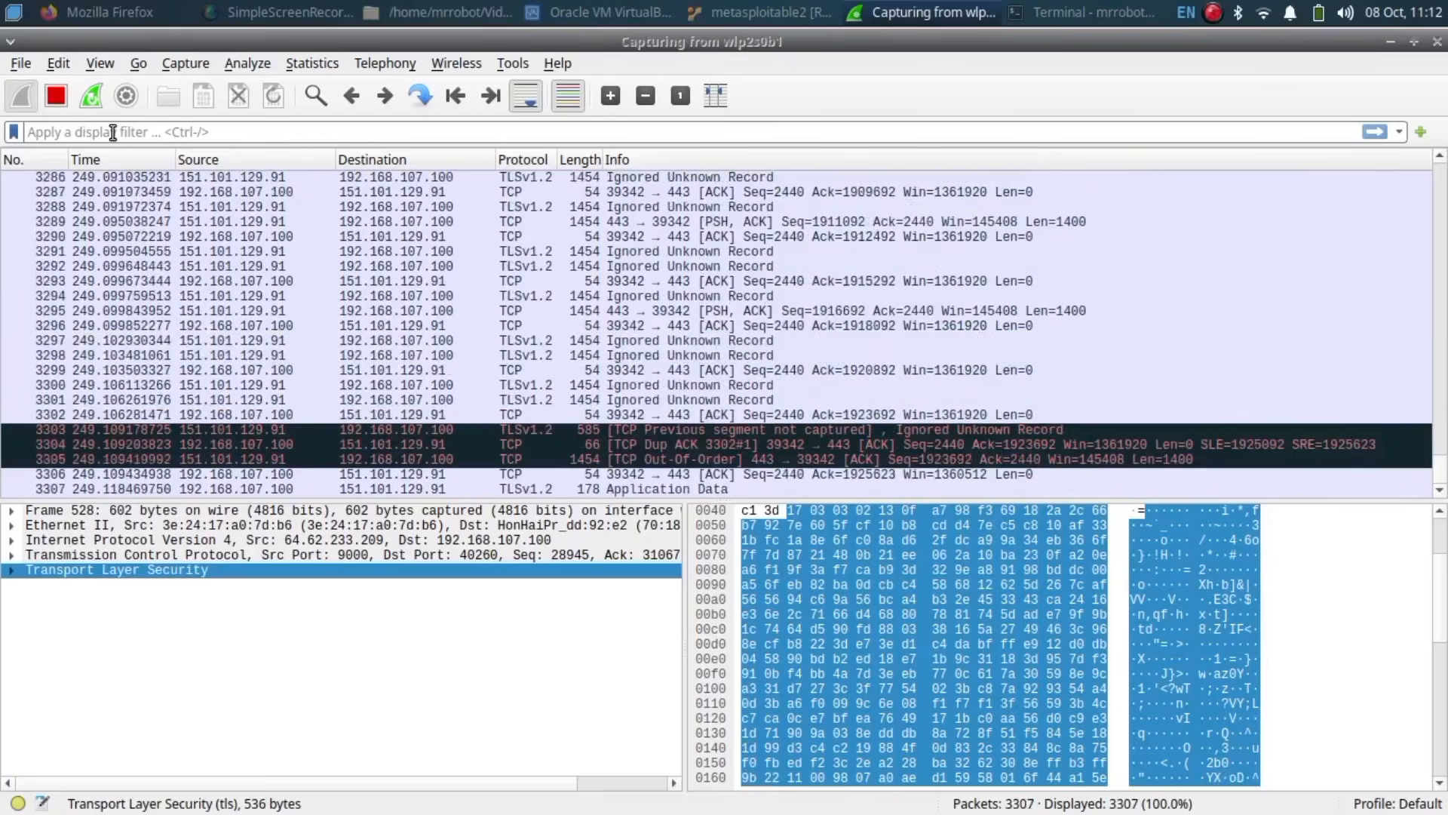
Step: Apply the 'ip' display filter to the packet list
text(ip)
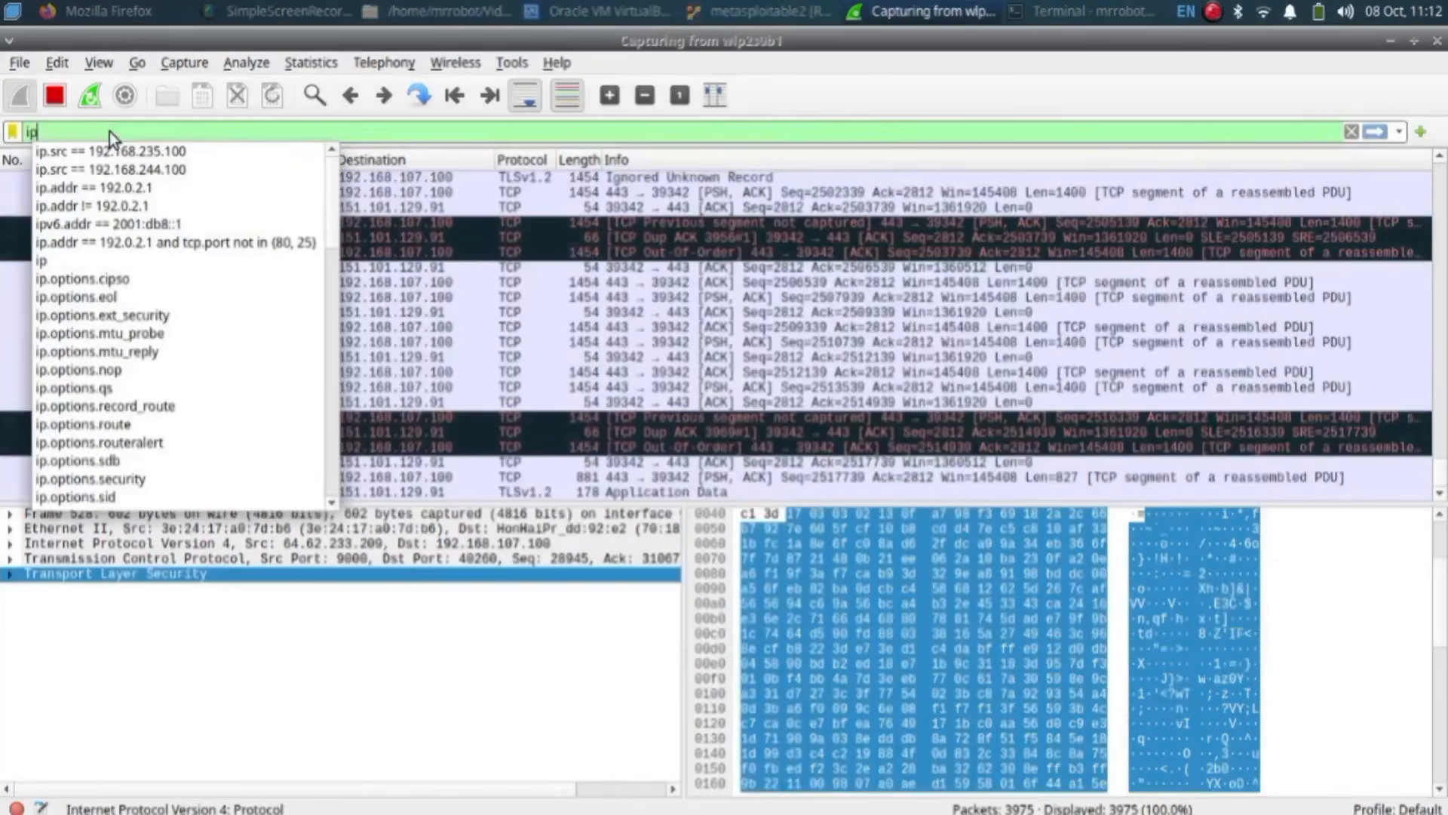
key(Return)
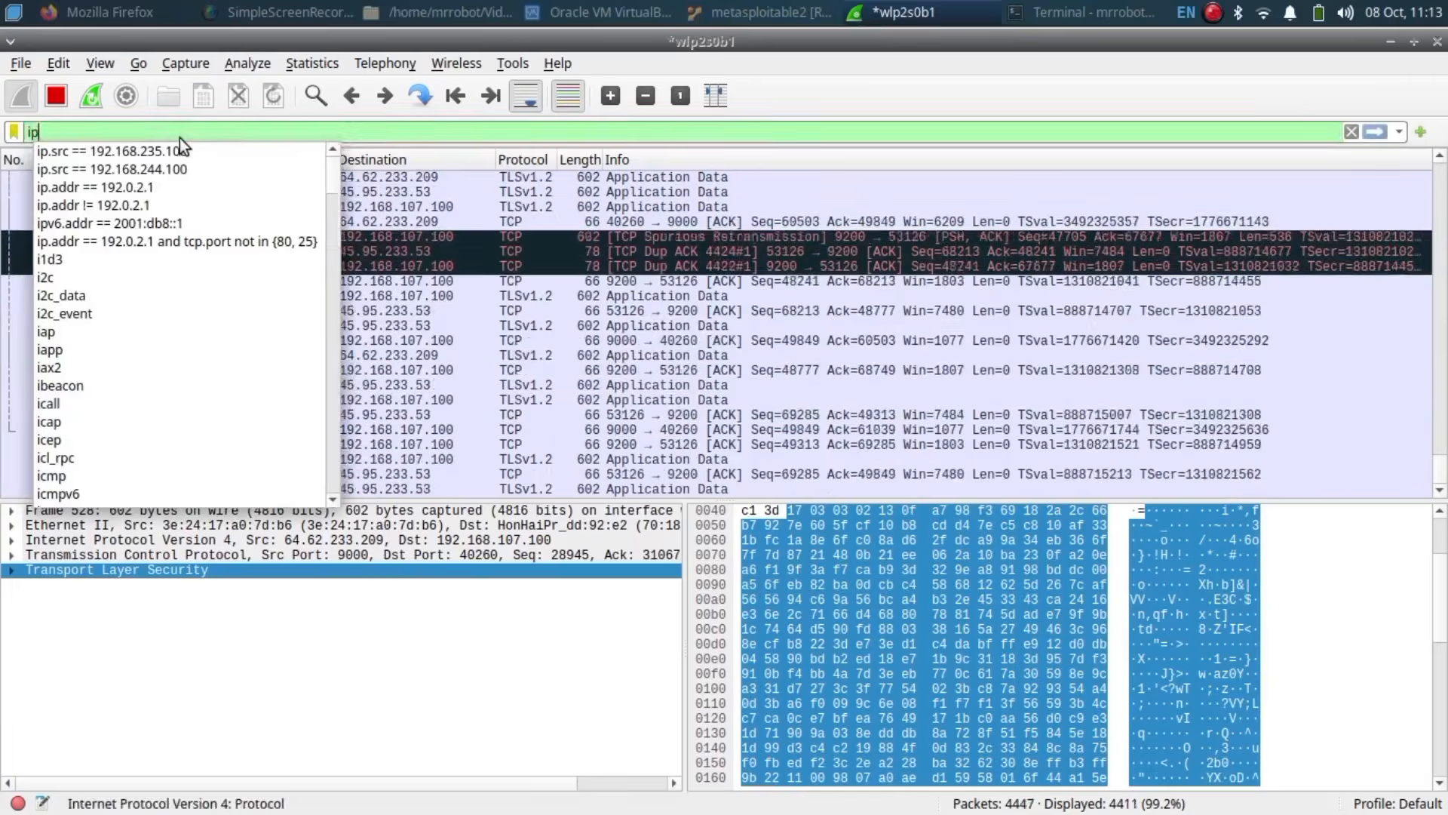
Step: Change the display filter to 'ipv6' and apply it
text(v)
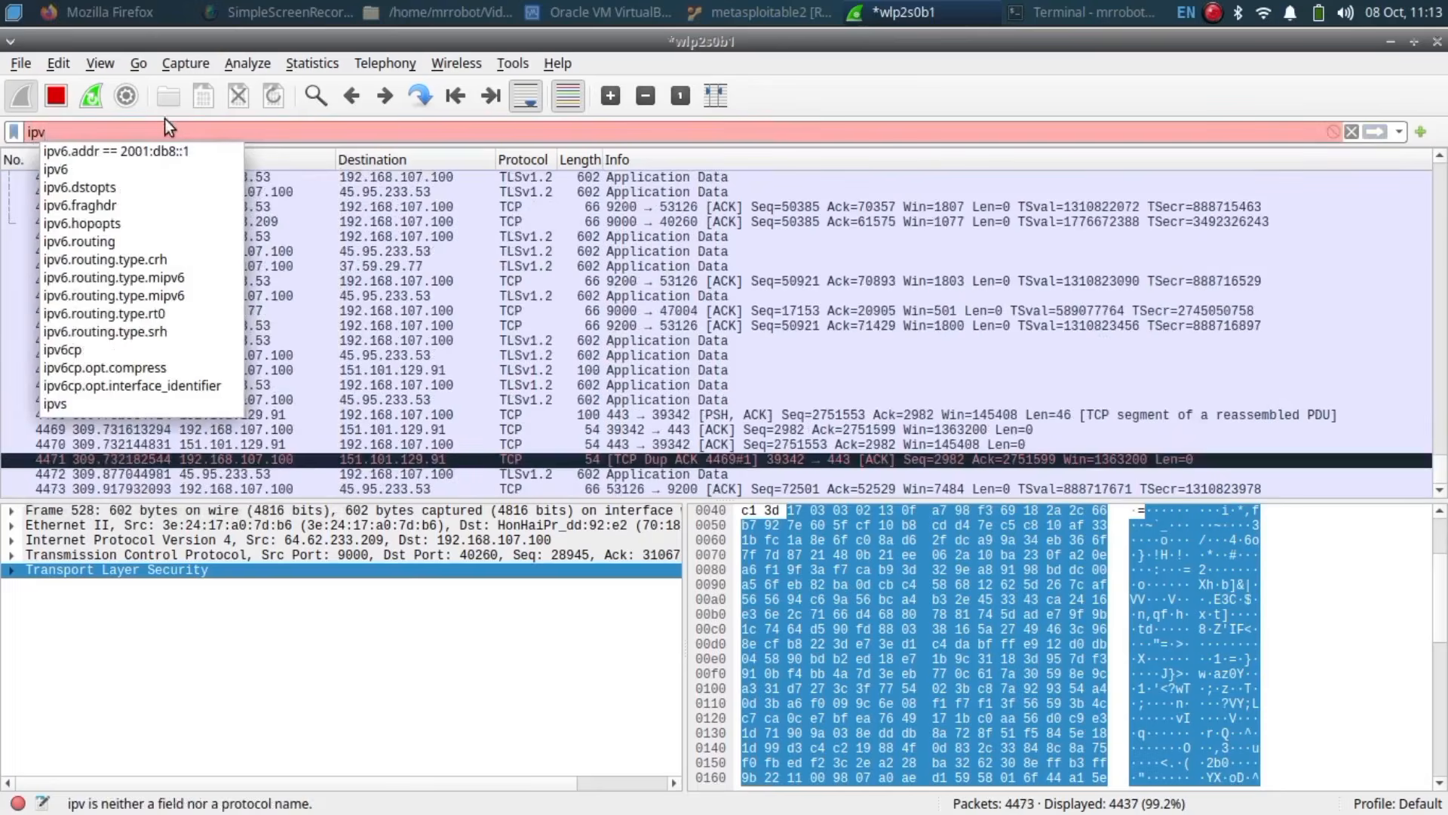
text(6)
key(Return)
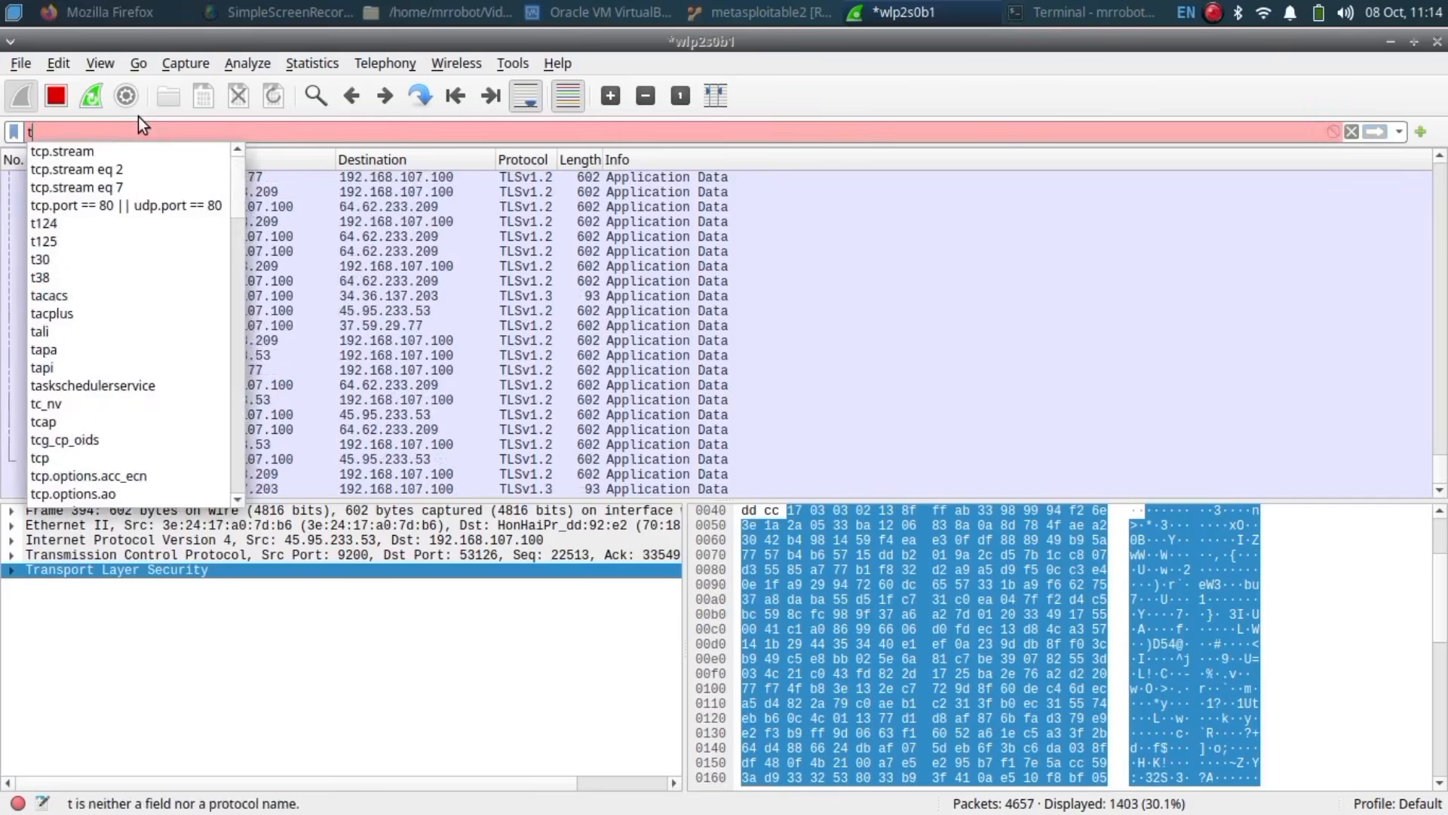
Step: Filter to tcp and open packet 4703 in its own window, then switch the filter to udp
text(cp)
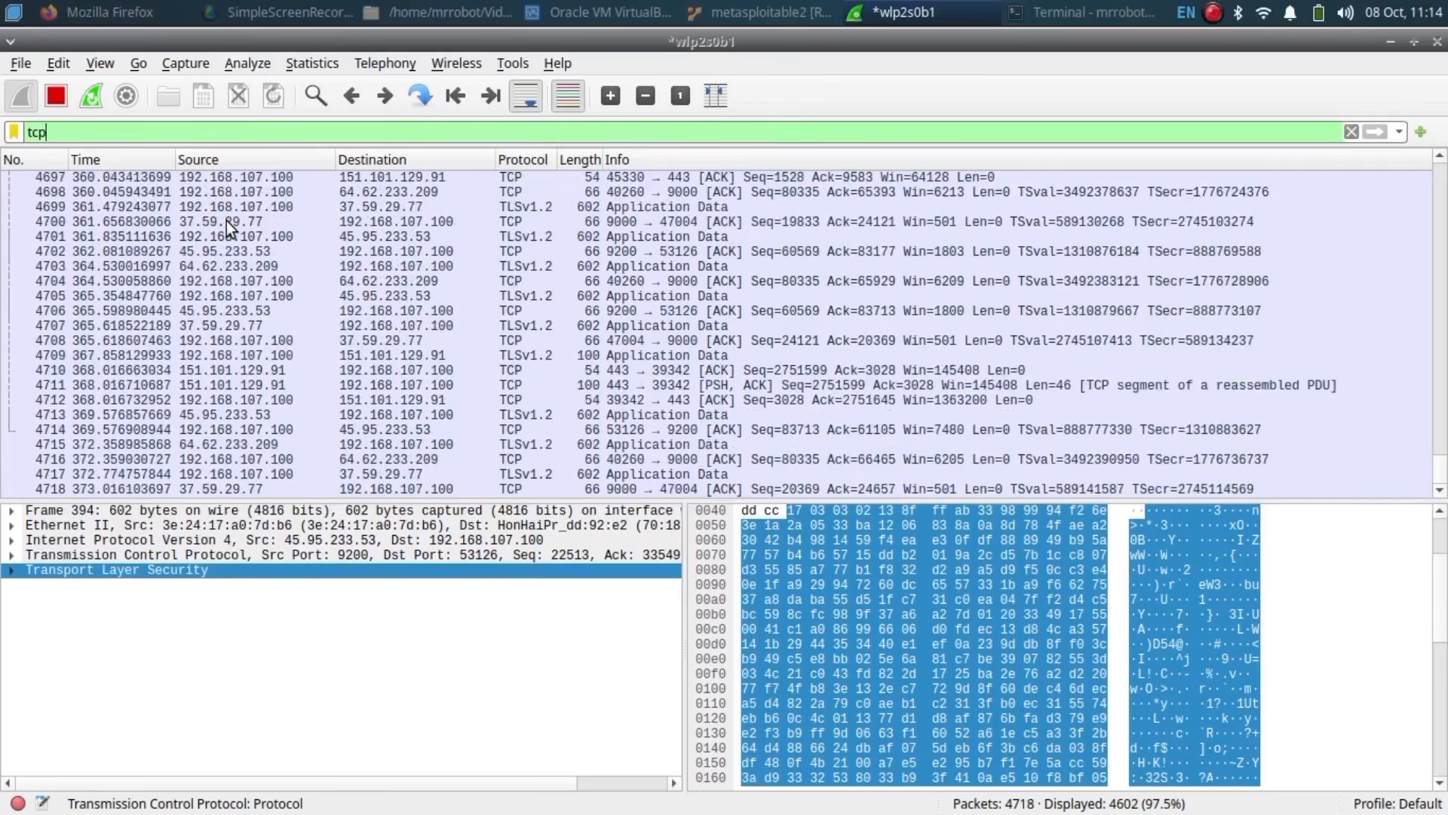
double_click(221, 237)
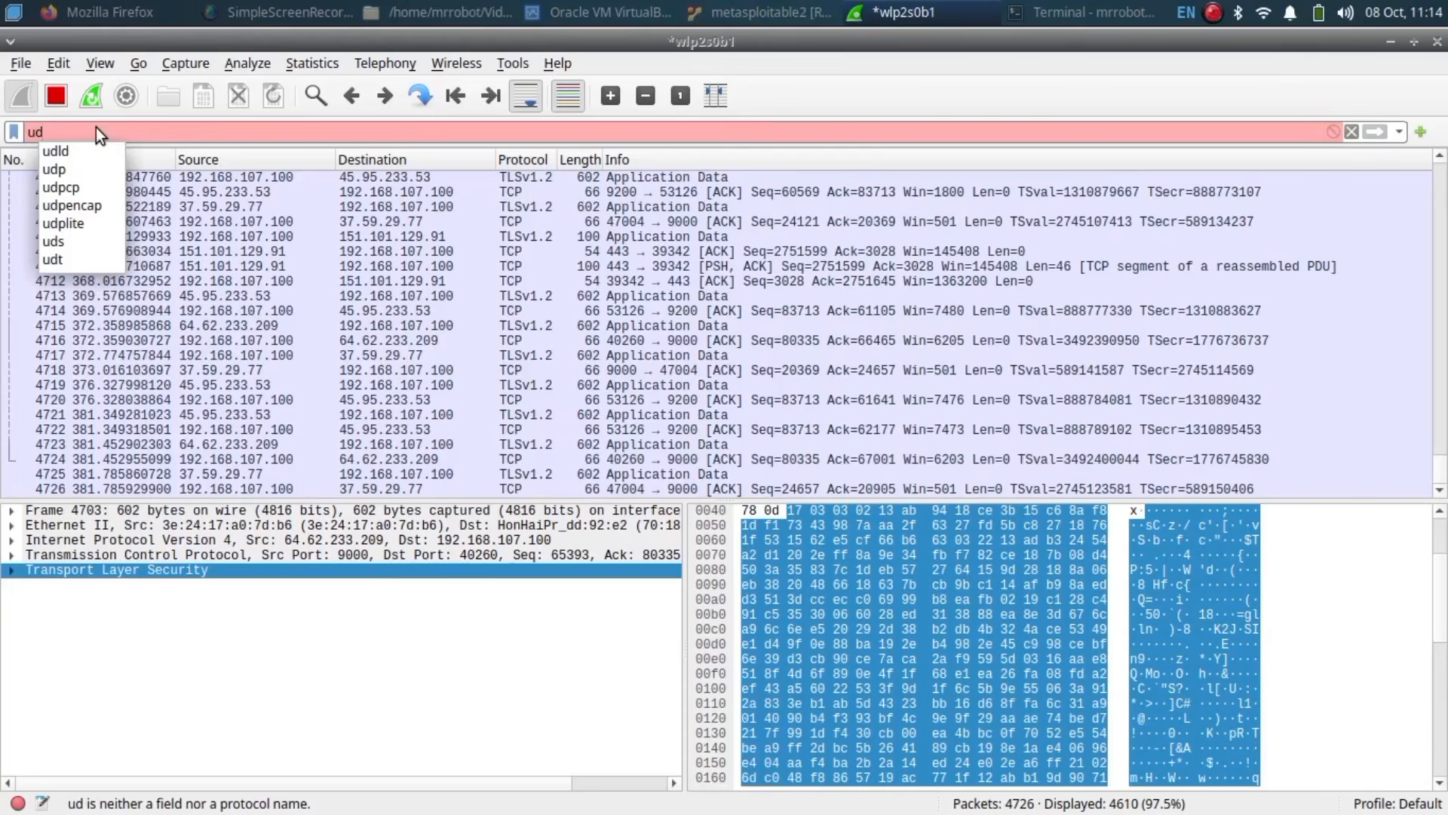
text(p)
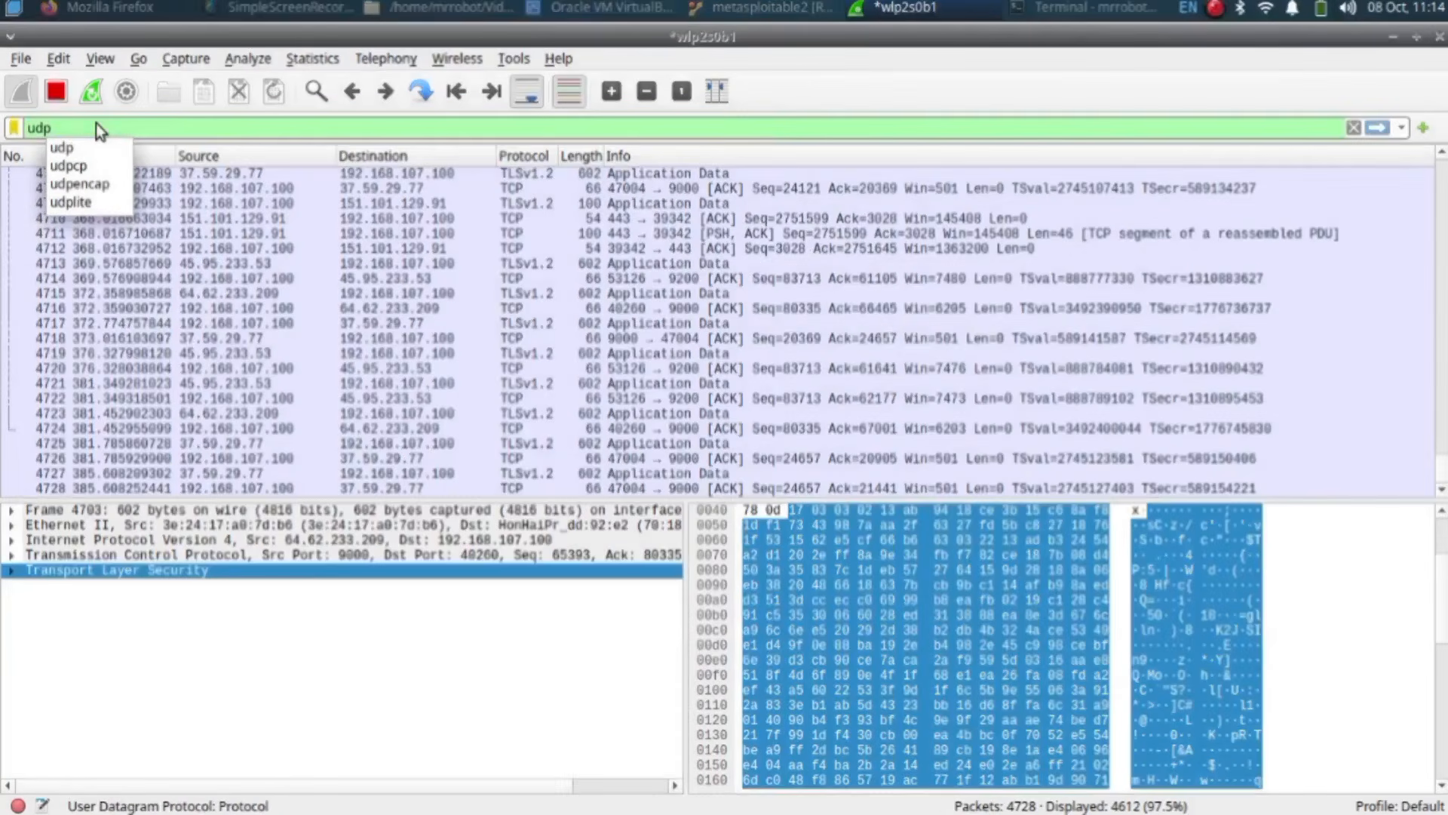
key(Return)
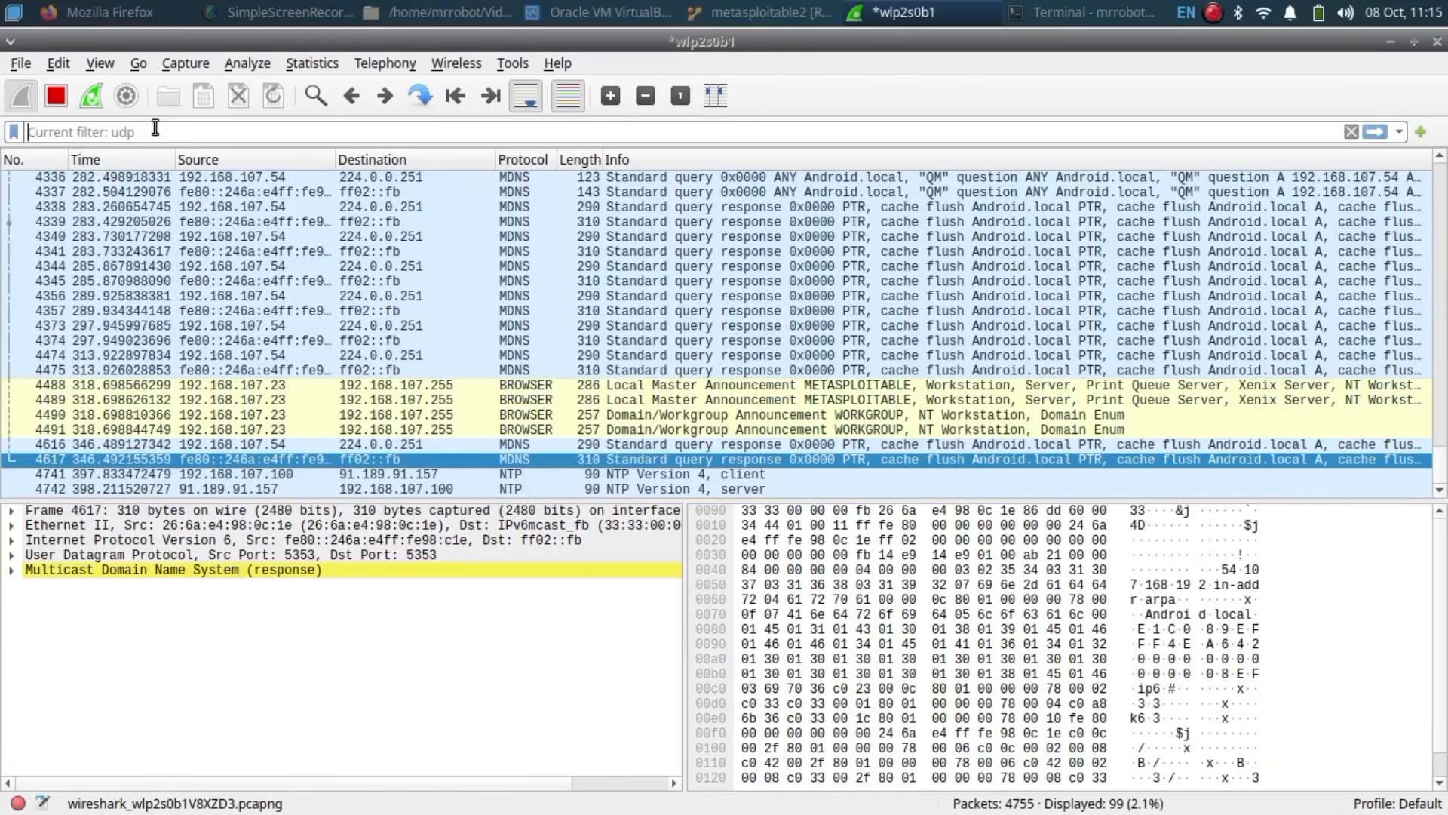
Step: Apply the http display filter, which matches 0 of 4793 packets
click(152, 127)
text(htt)
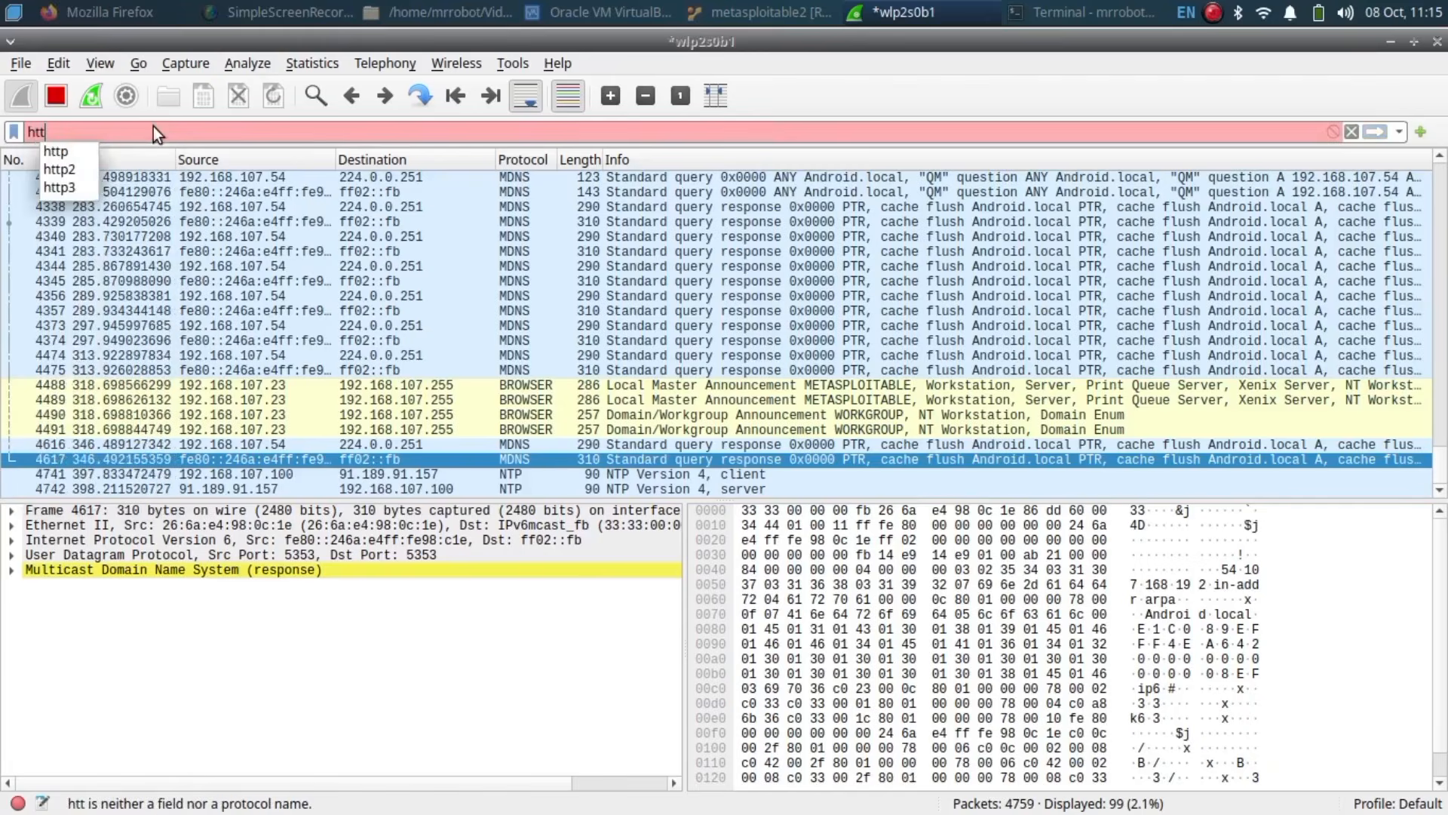
text(p)
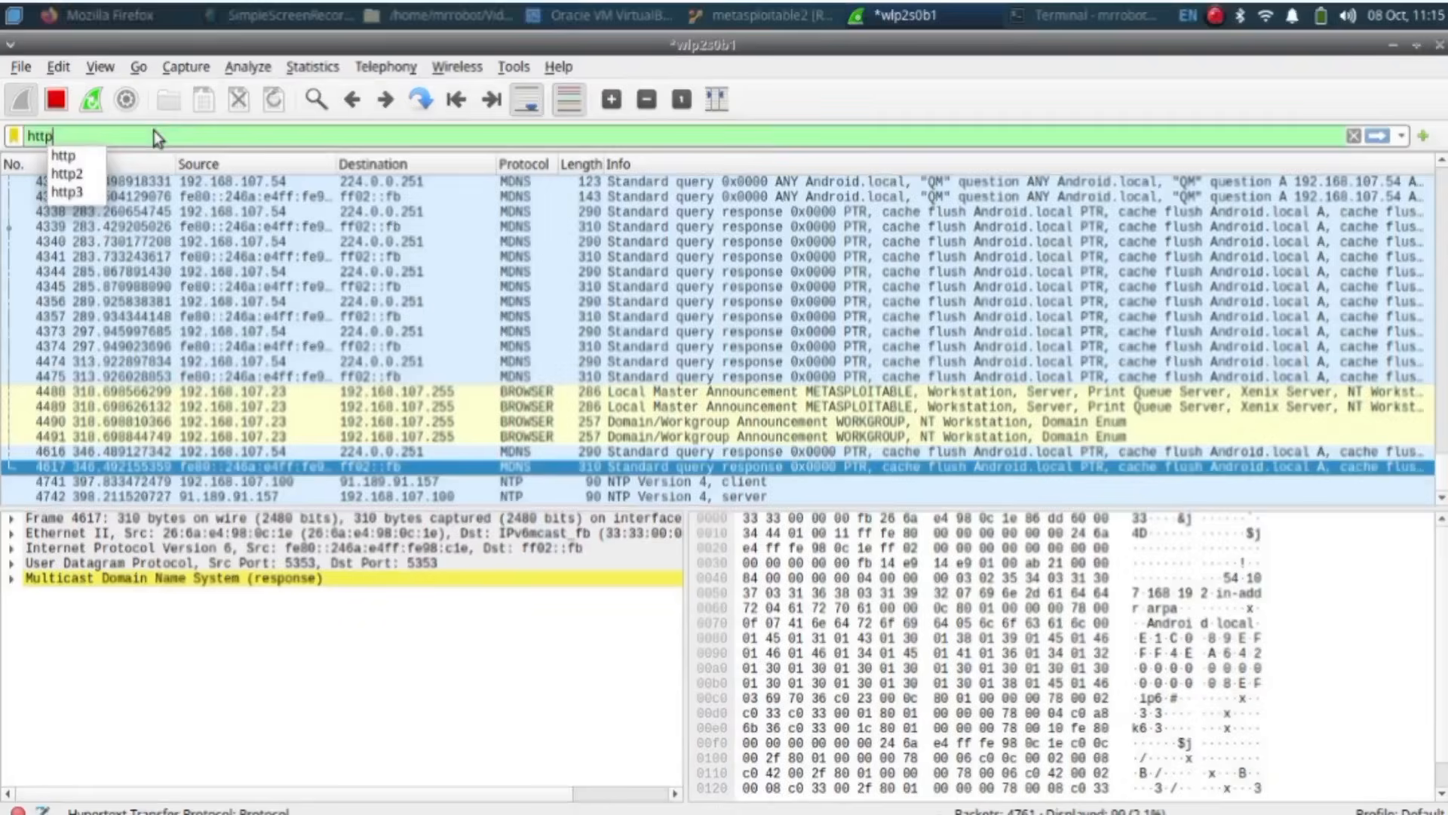
key(Return)
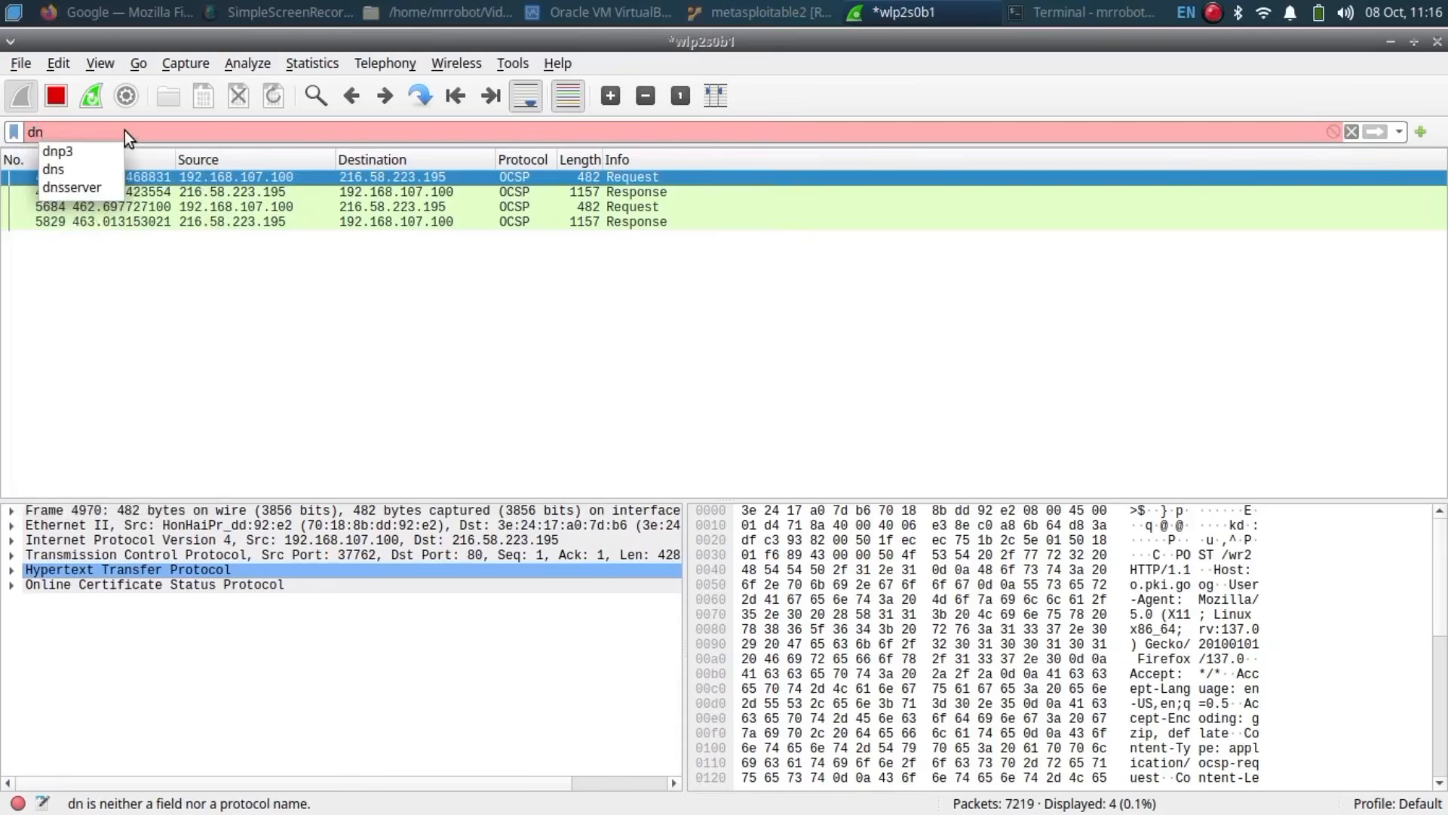
Step: Apply the dns filter and inspect DNS query packet 901 in its own window
text(s)
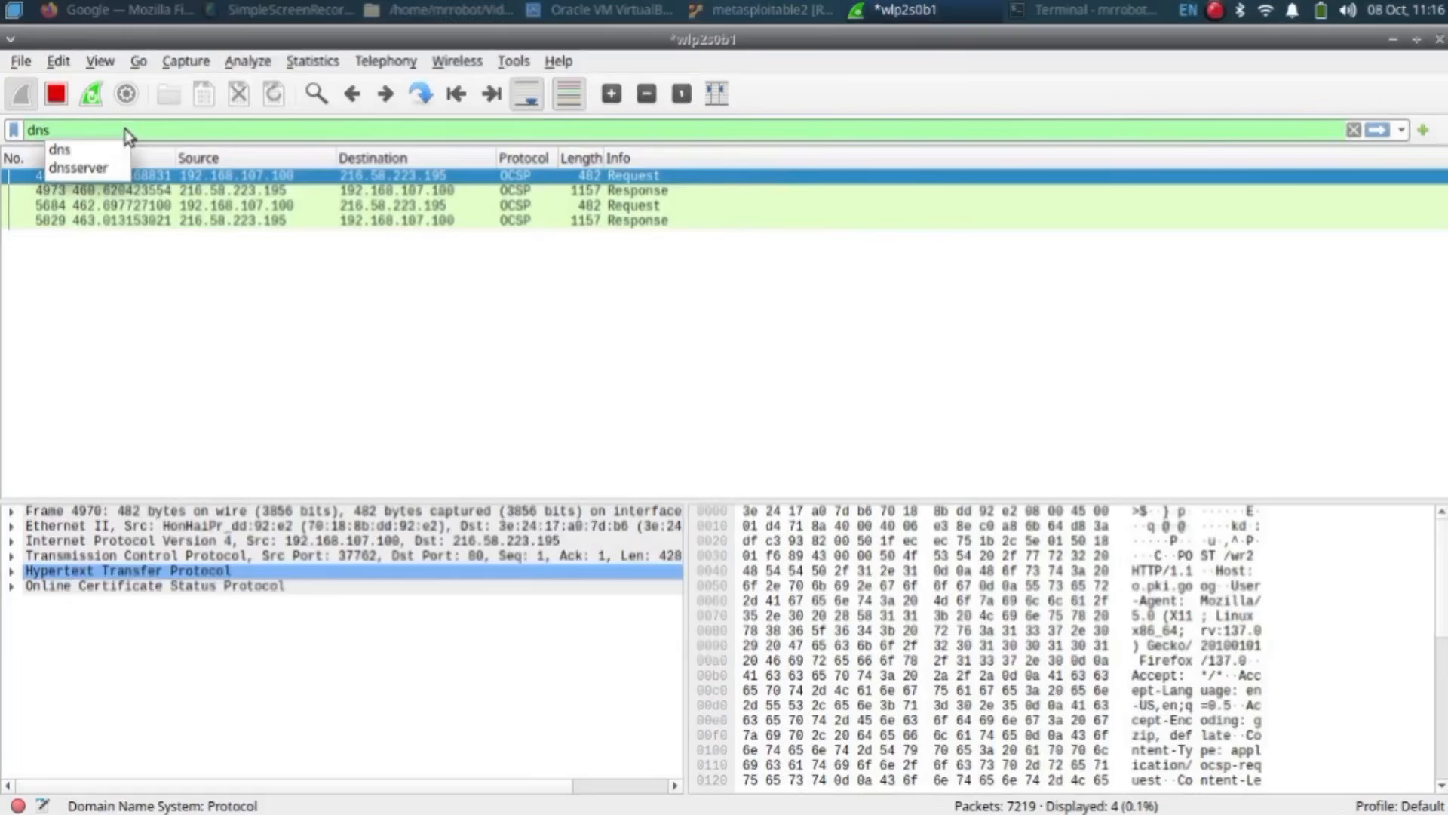
key(Return)
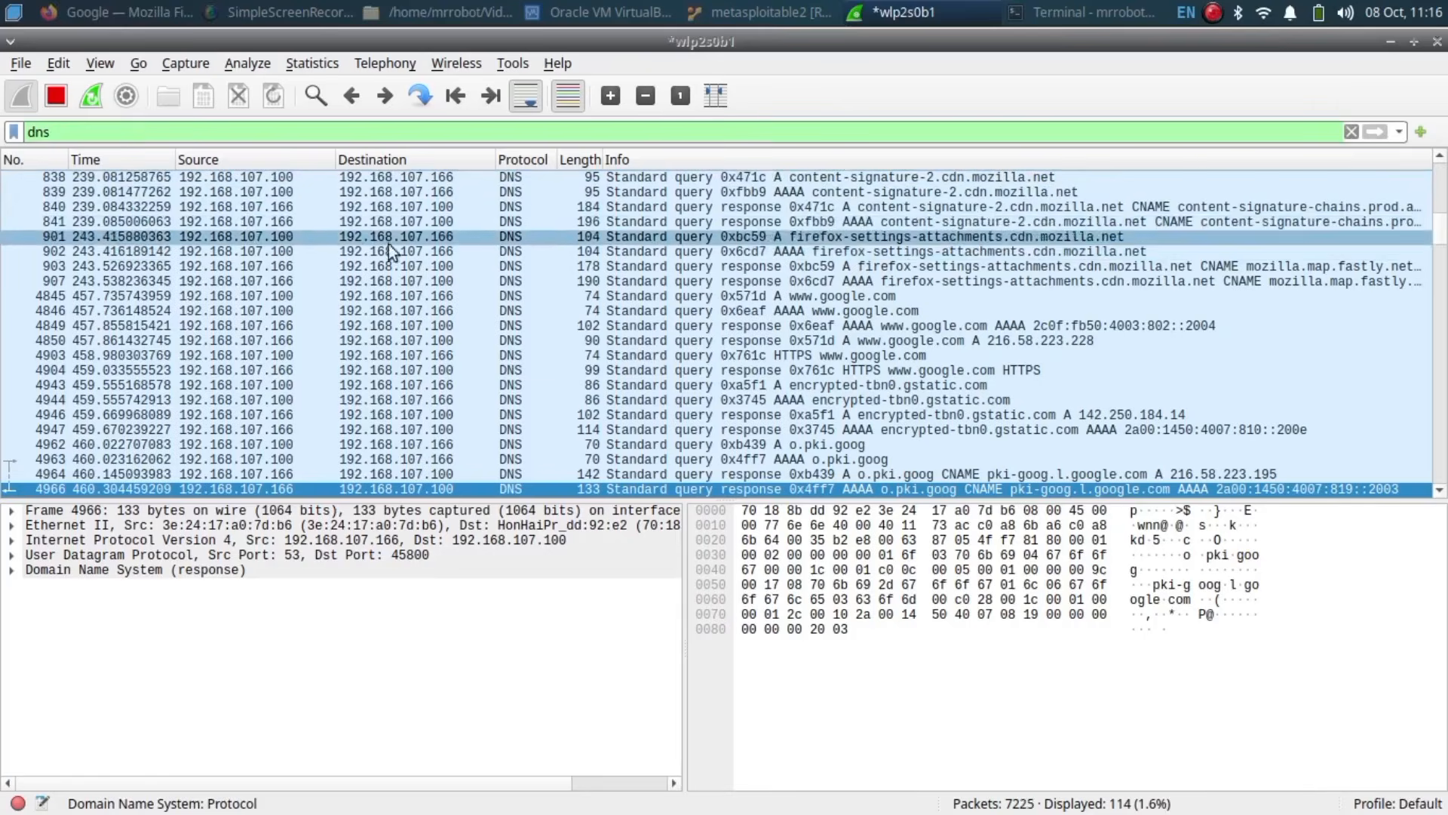
double_click(500, 238)
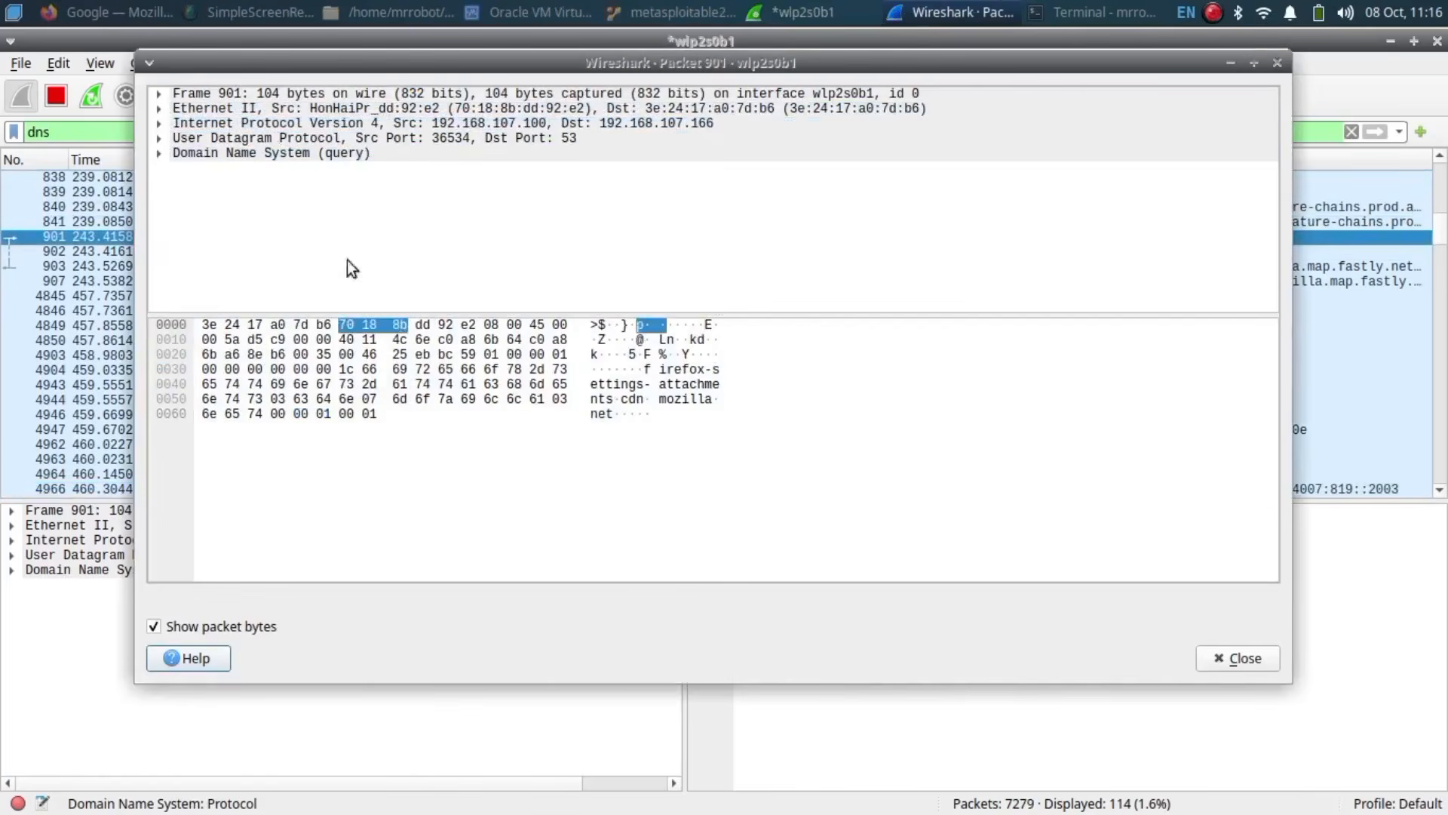
click(1277, 63)
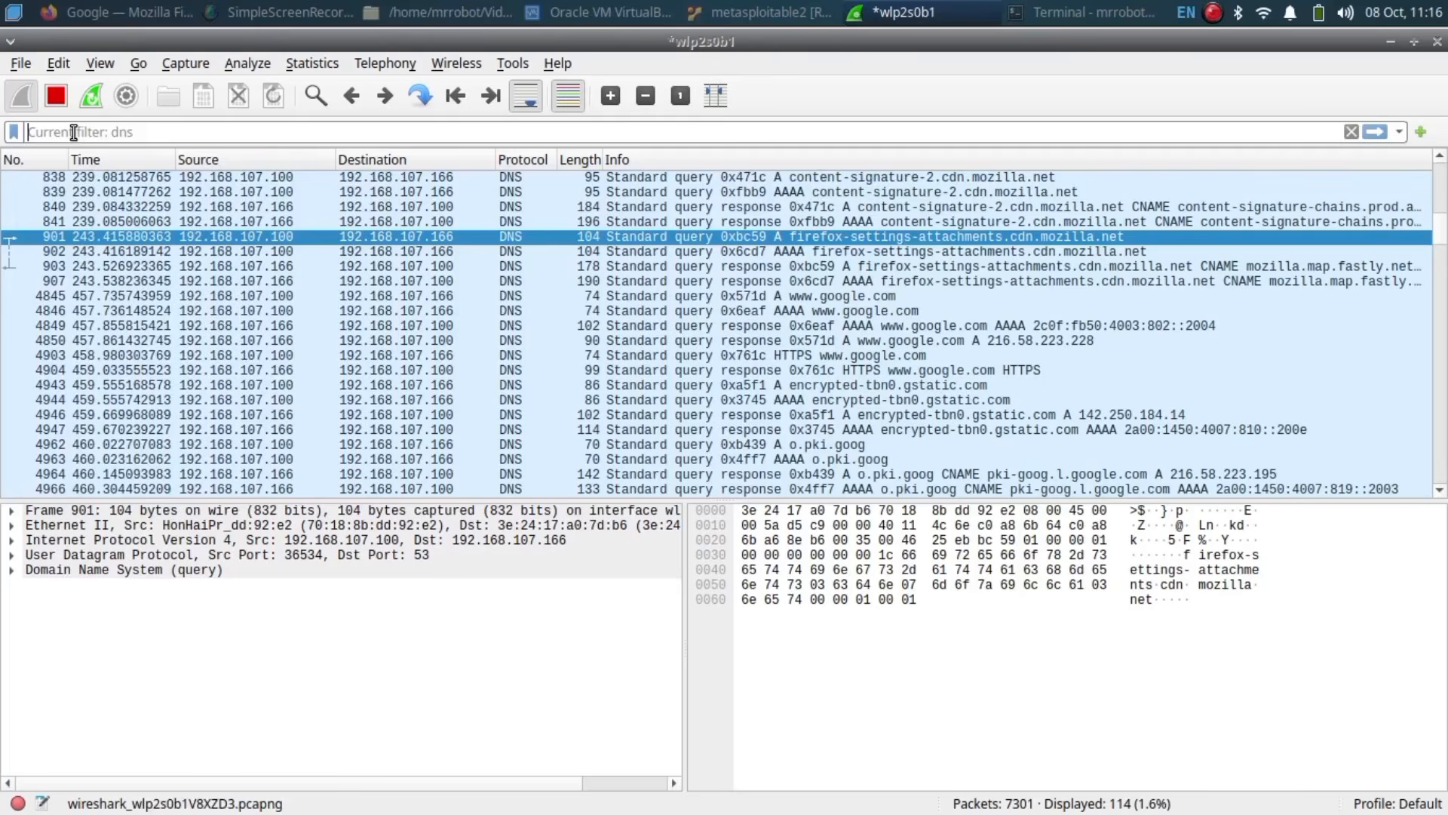
Step: Change the display filter to icmp, which matches 0 of 7350 packets
text(icmp)
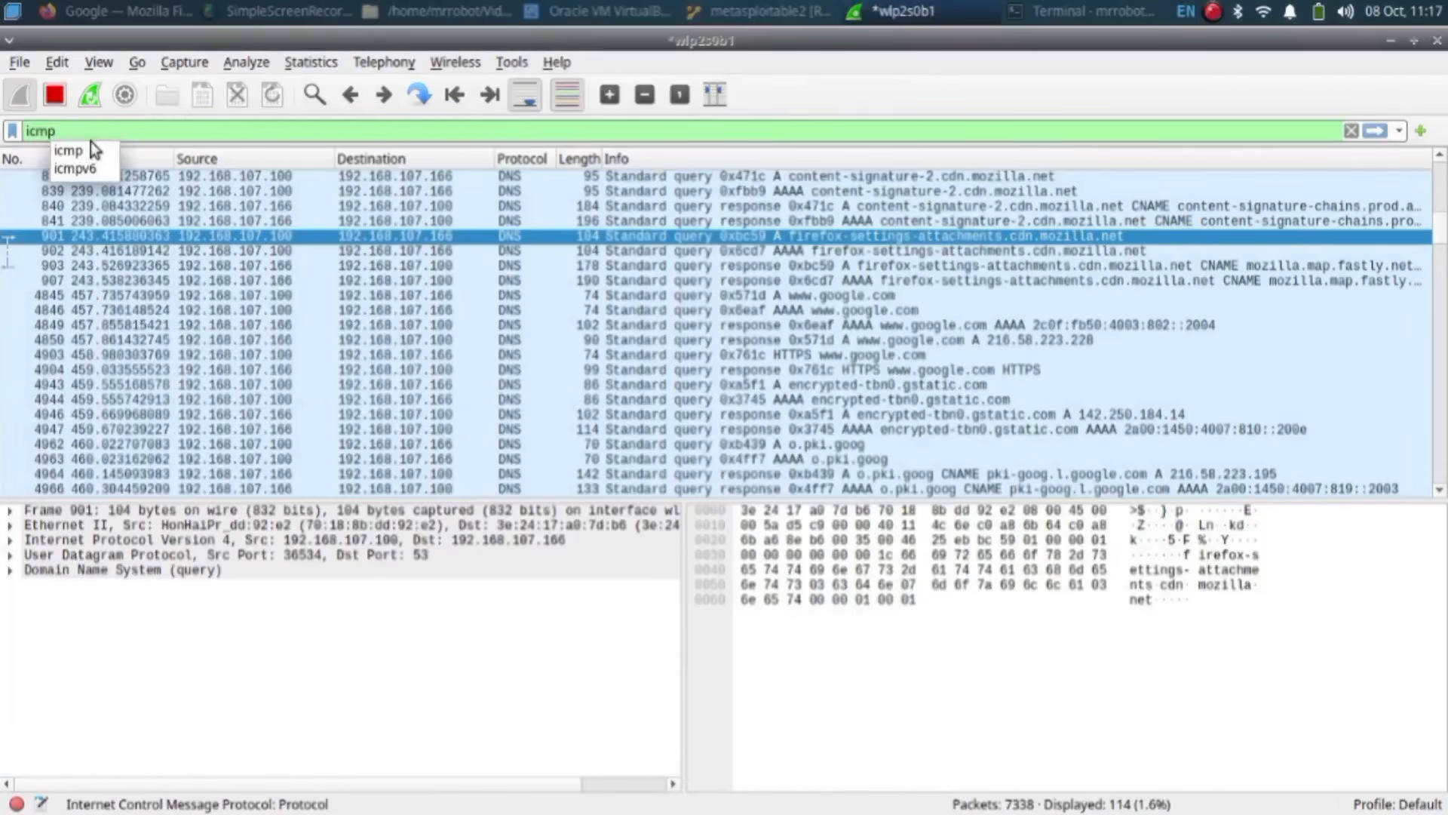
key(Return)
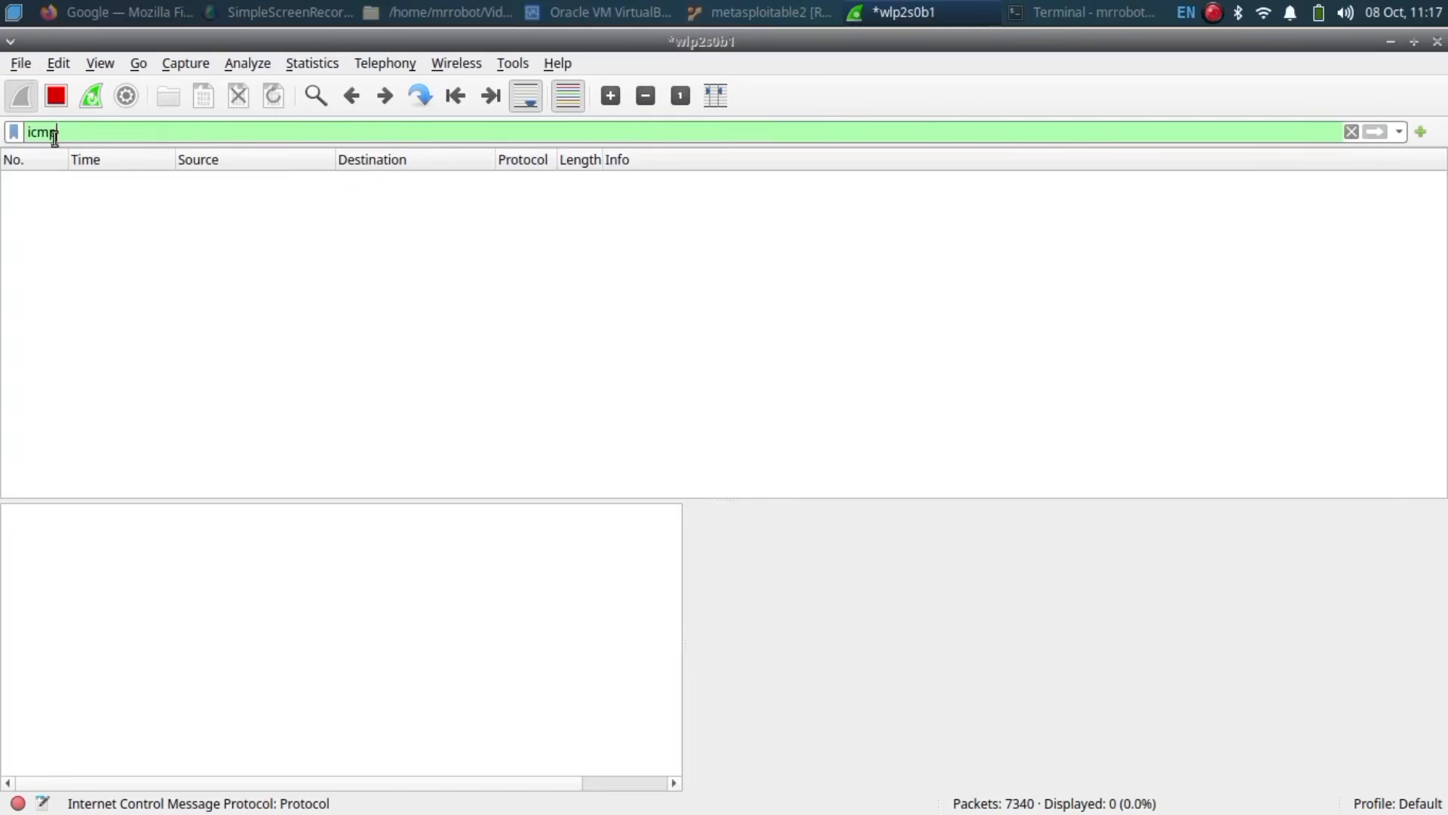
drag(37, 133, 68, 134)
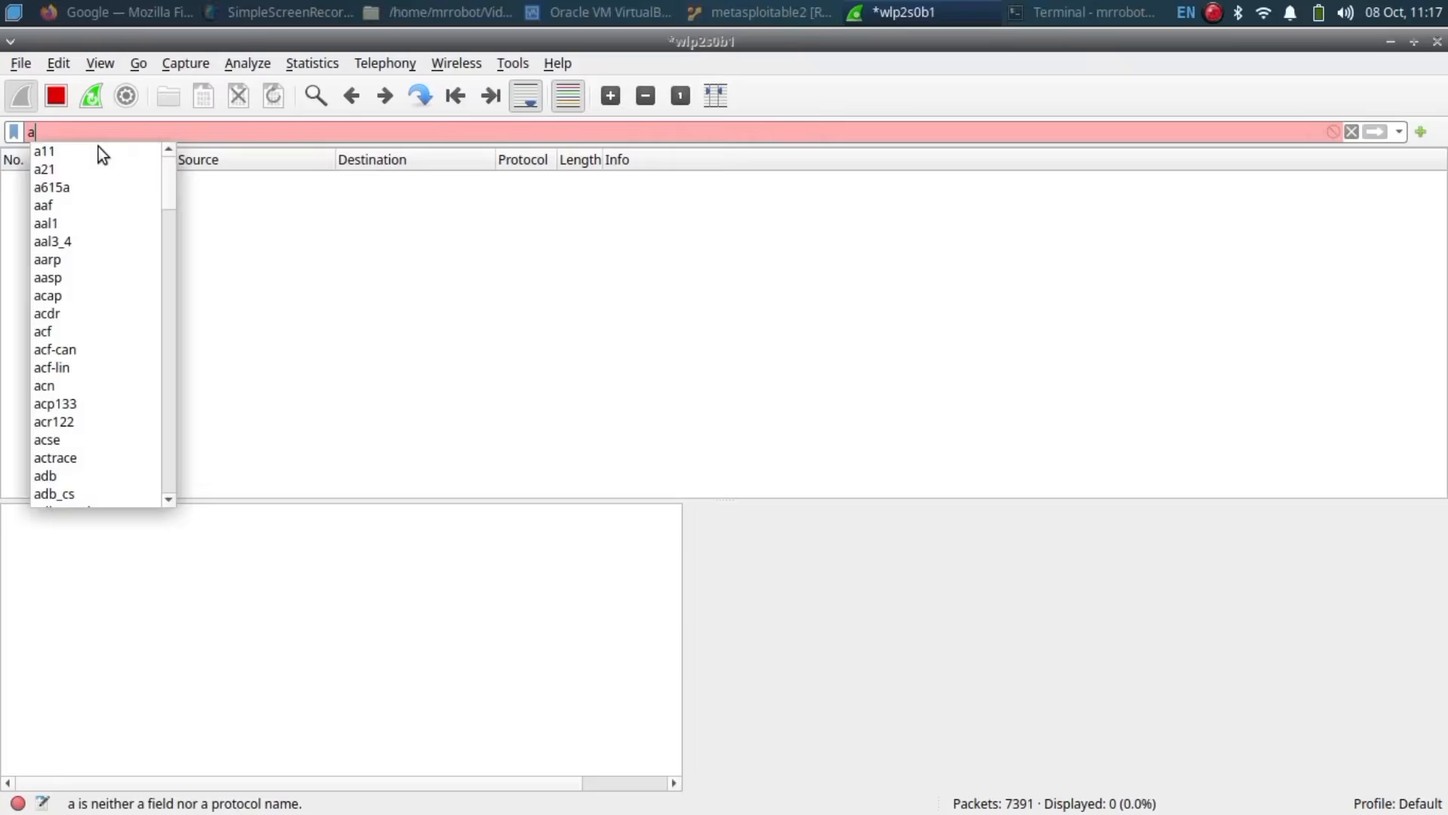
Step: Apply the arp filter to list the 14 ARP packets, and zoom out the packet text
text(rp)
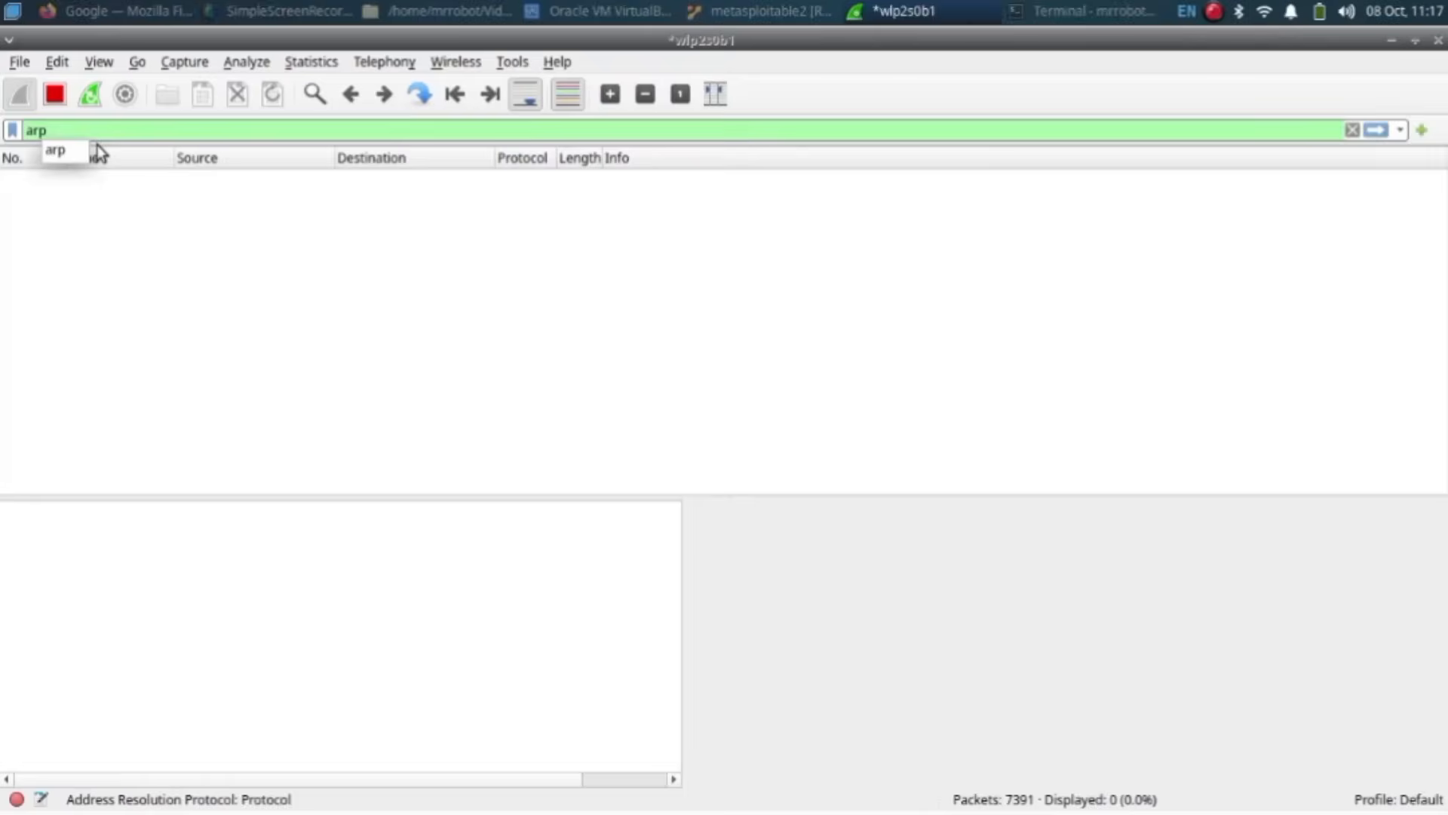
key(Return)
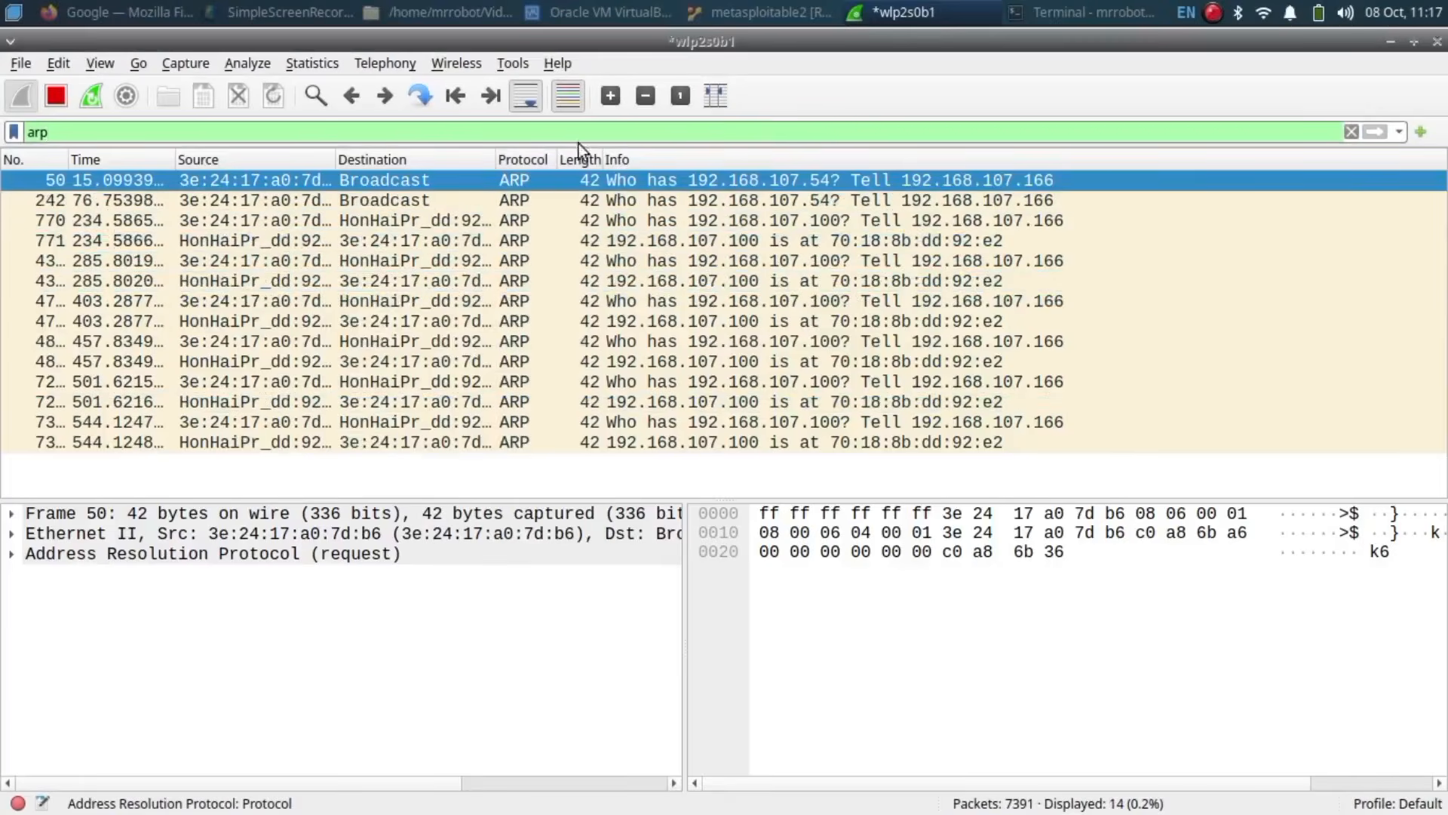
click(646, 96)
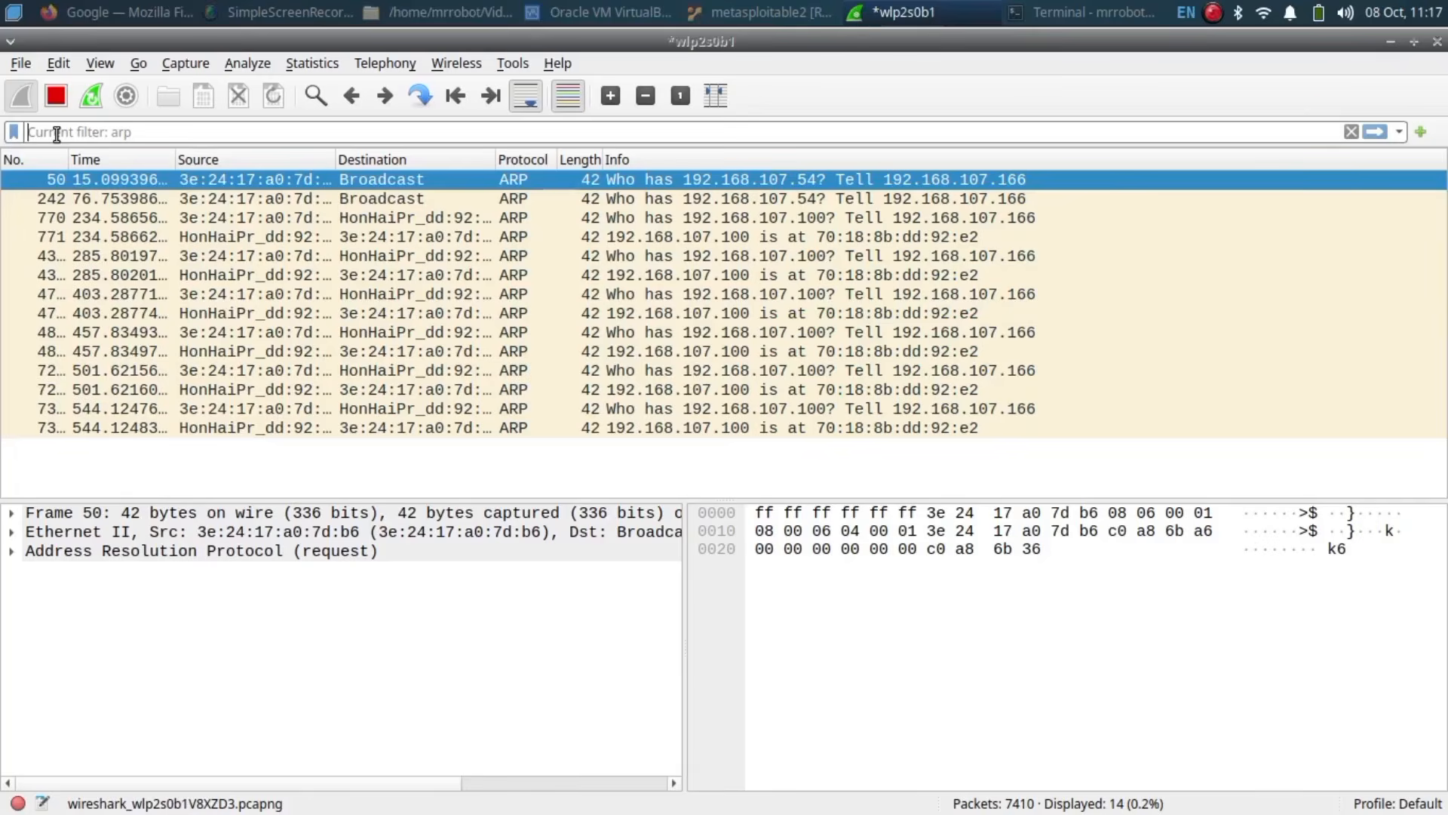
Step: Apply the tls filter (1876 of 7559 packets) and inspect encrypted packet 7428 in its own window
click(55, 134)
text(tls)
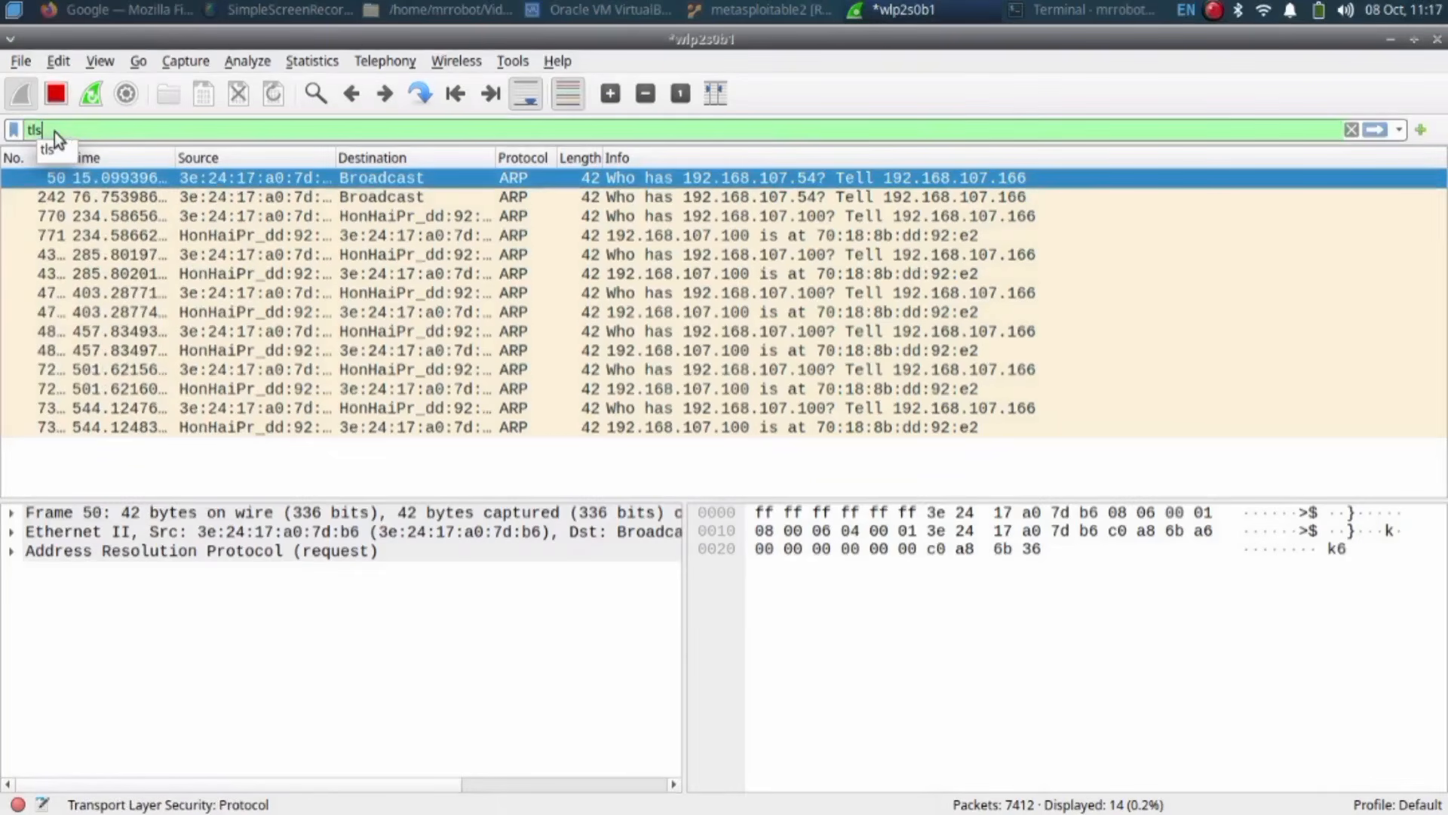
key(Return)
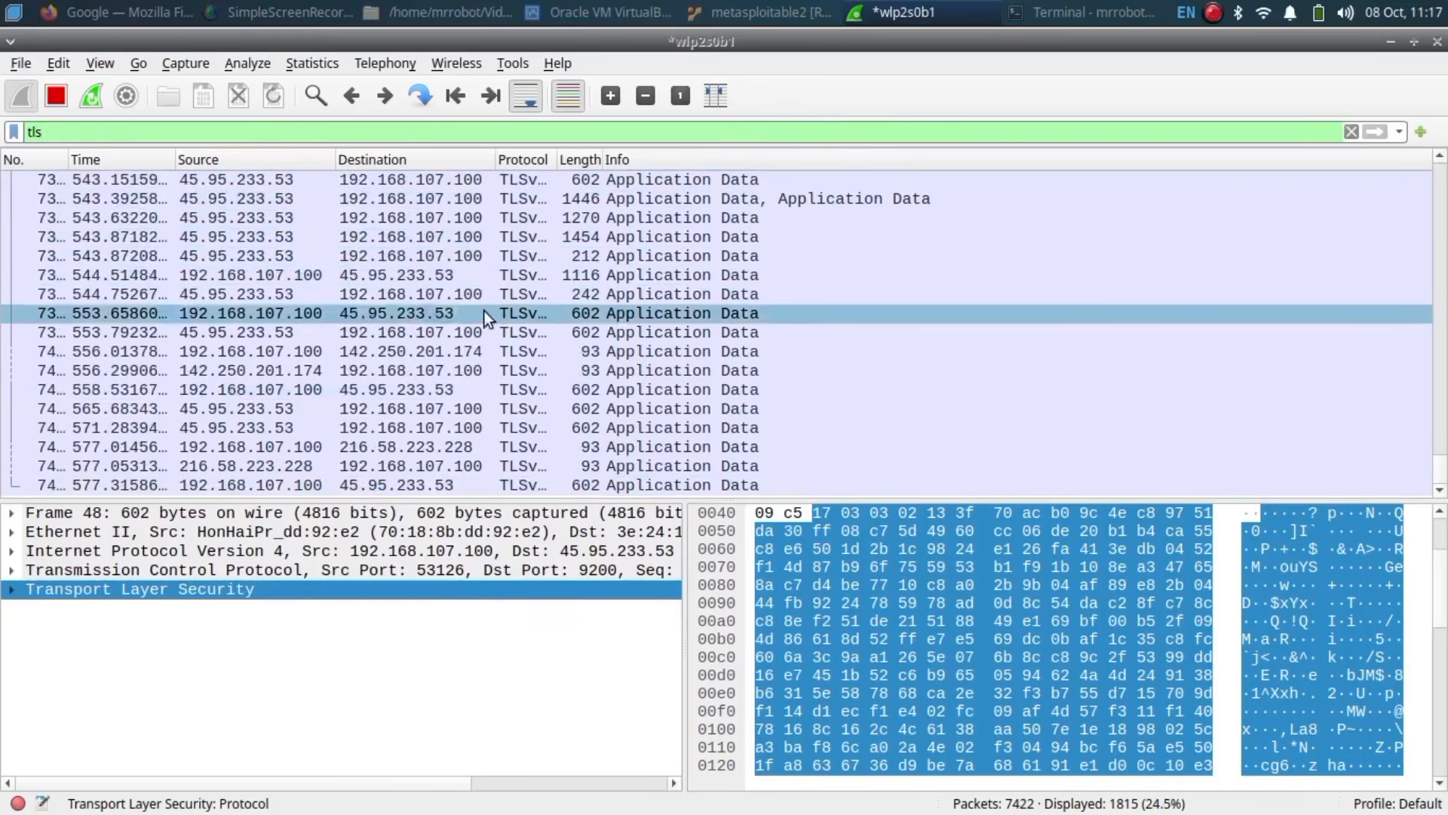
double_click(506, 288)
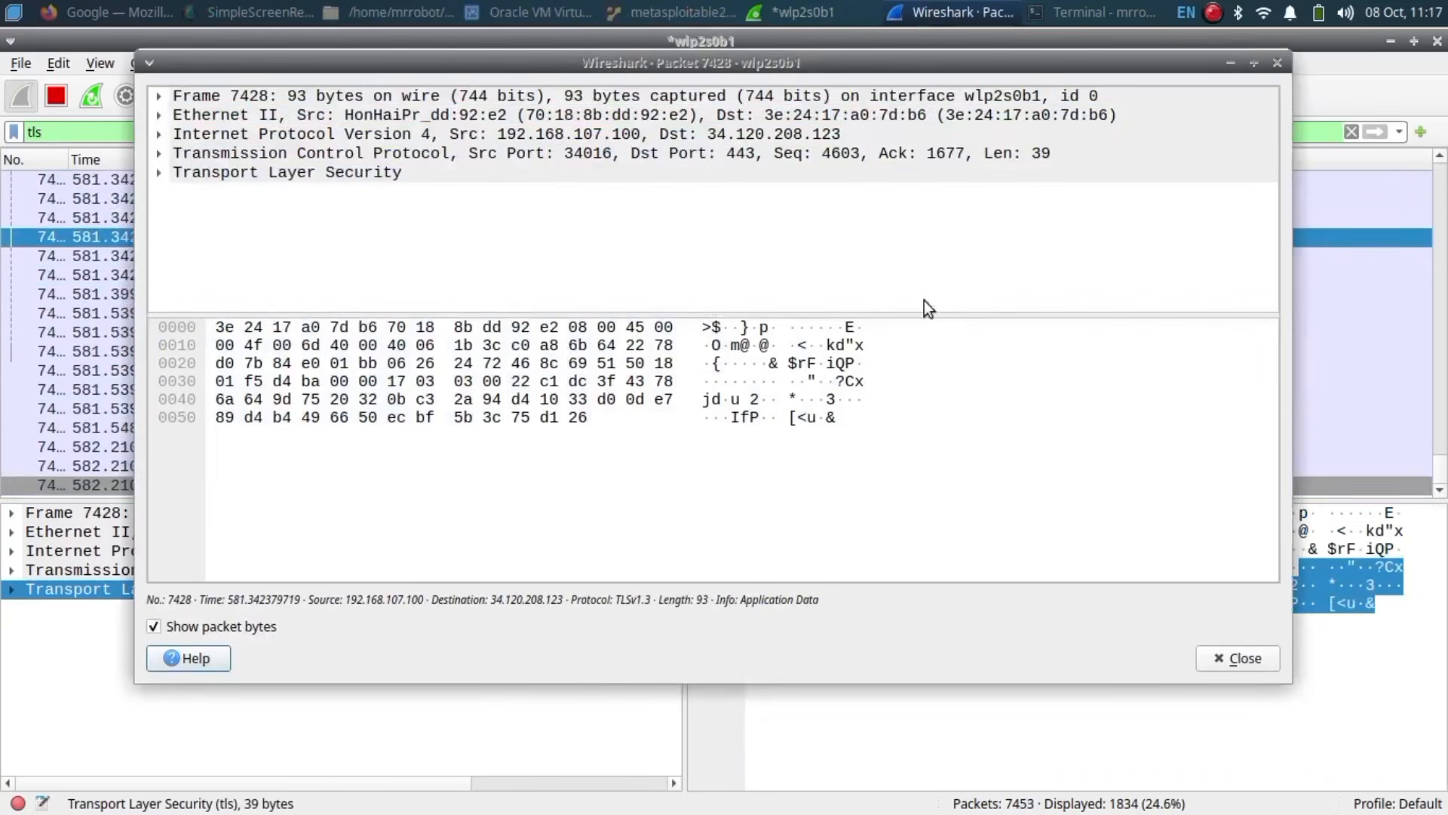
click(1280, 63)
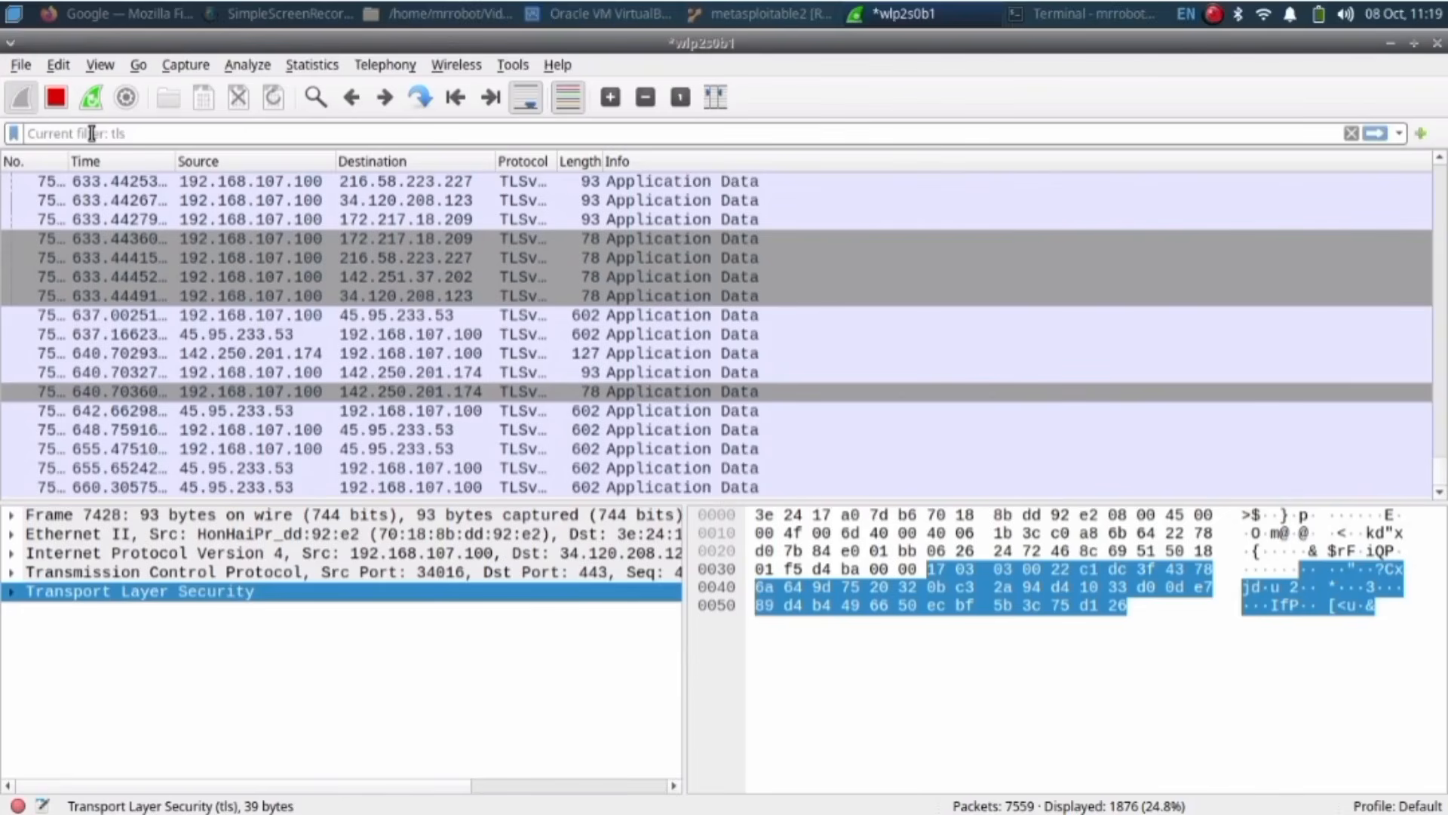
Step: Apply the filter tcp && ip.addr == 192.168.107.100
click(91, 133)
text(tcp)
key(Escape)
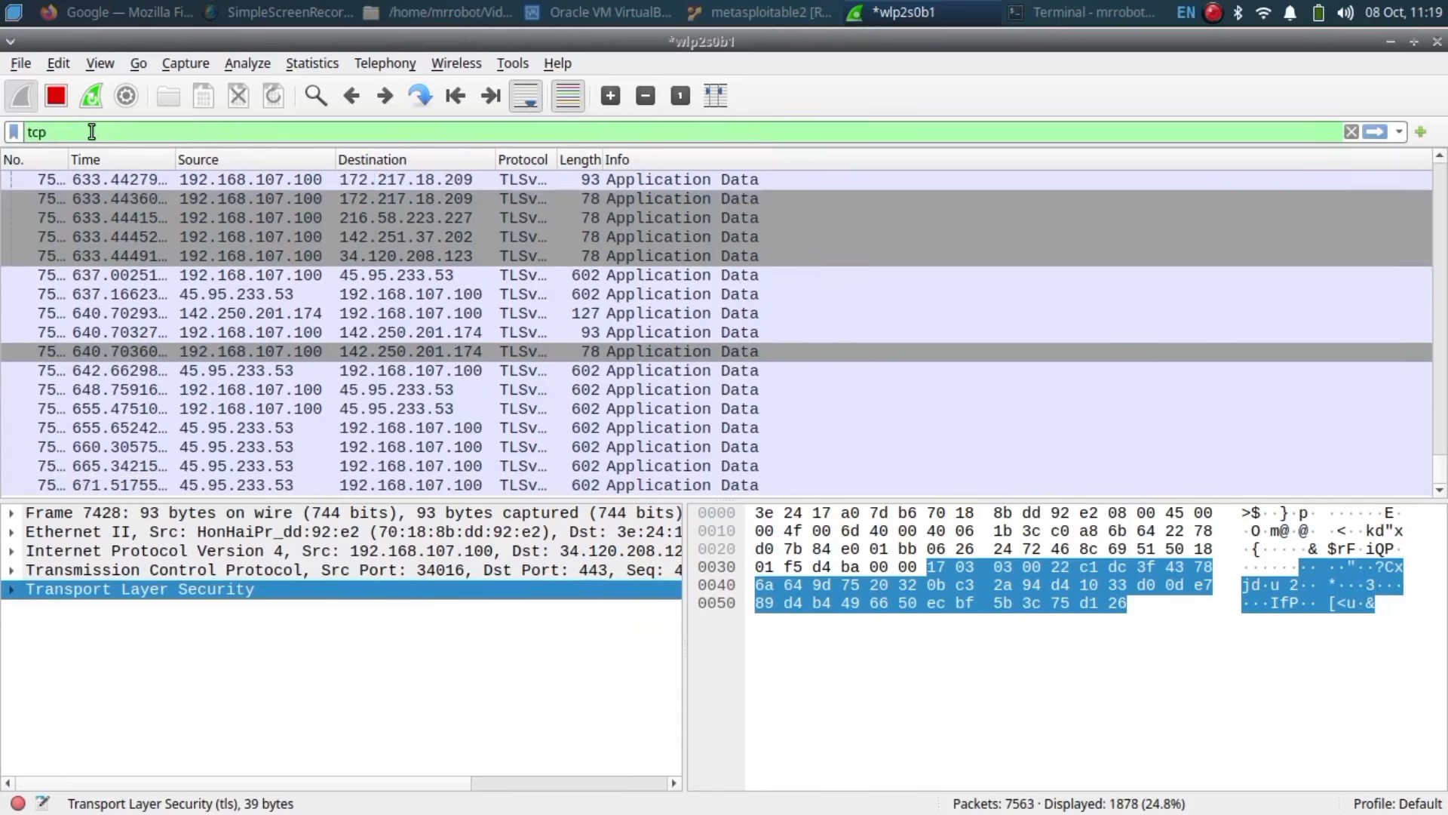
text(&& ip.addr)
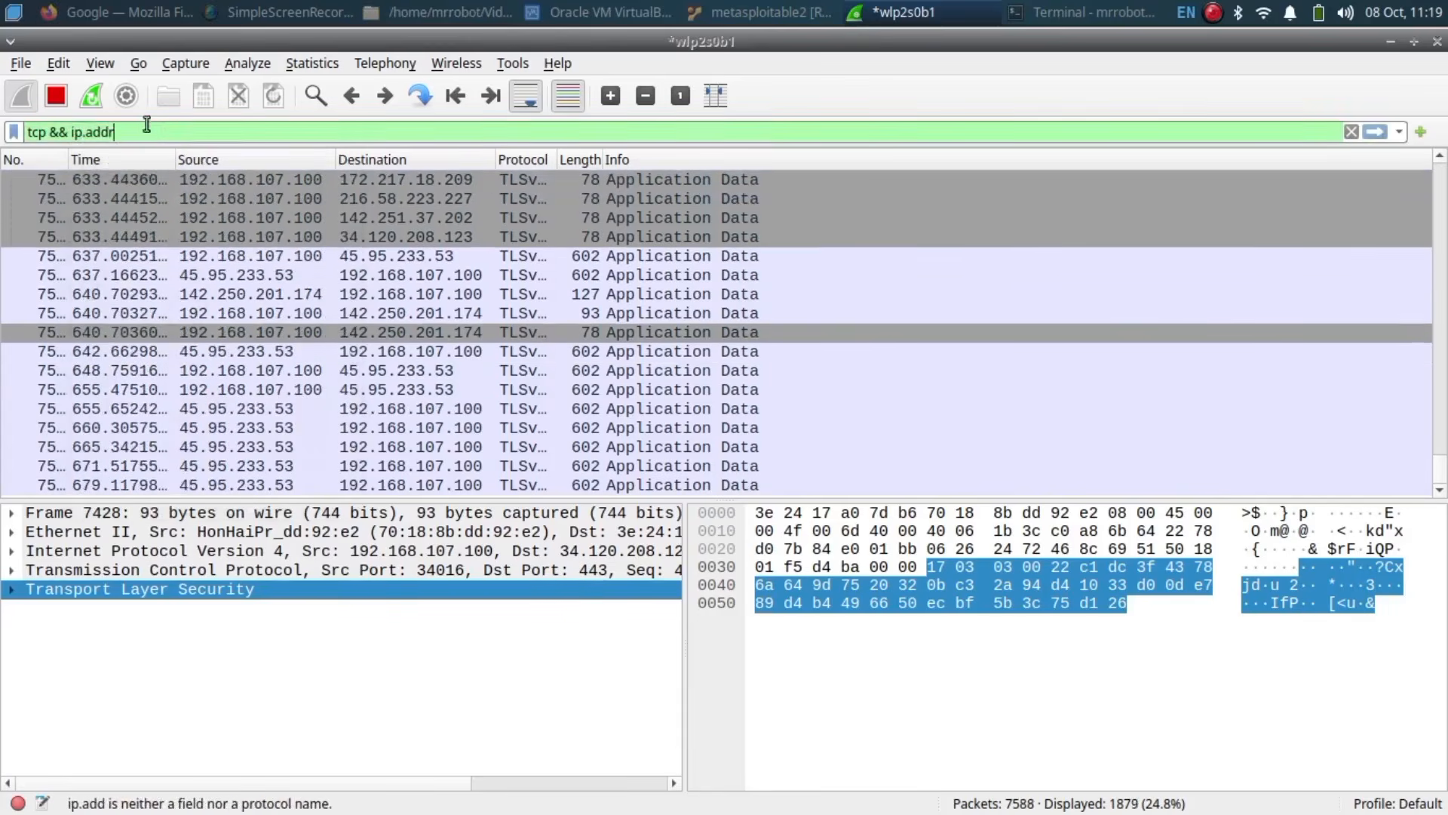
text( == 192.)
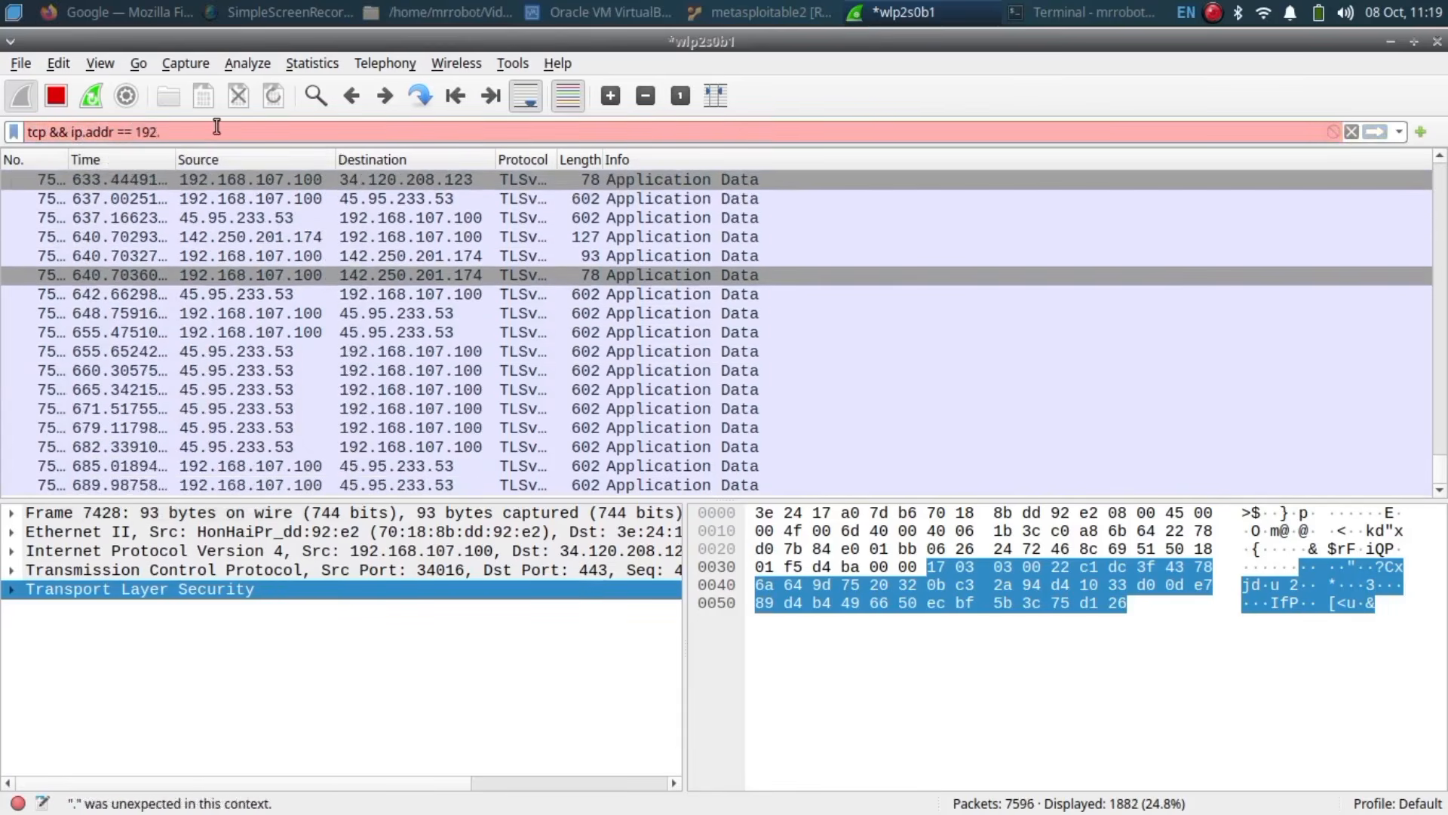
text(168.107.100)
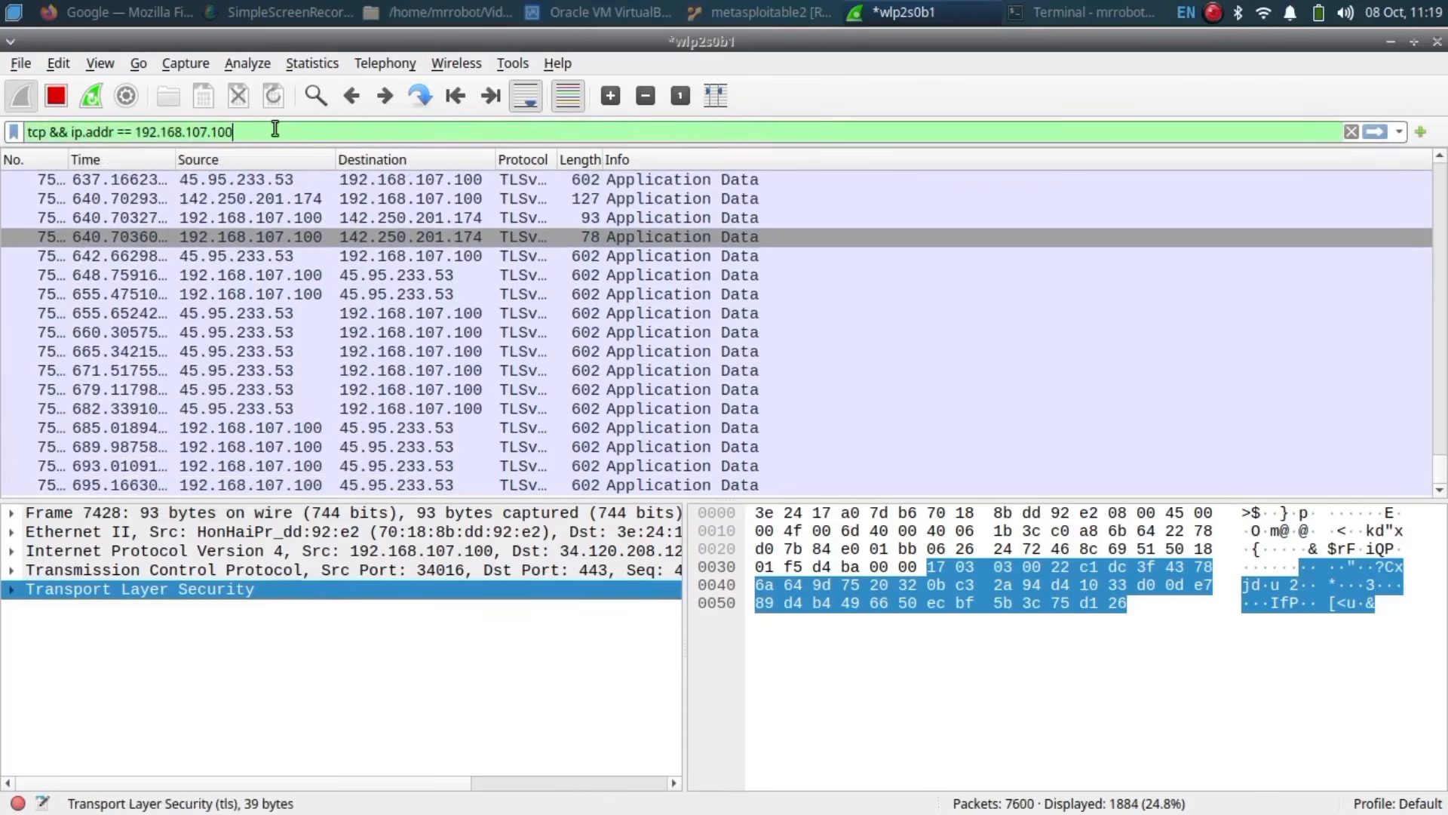
key(Return)
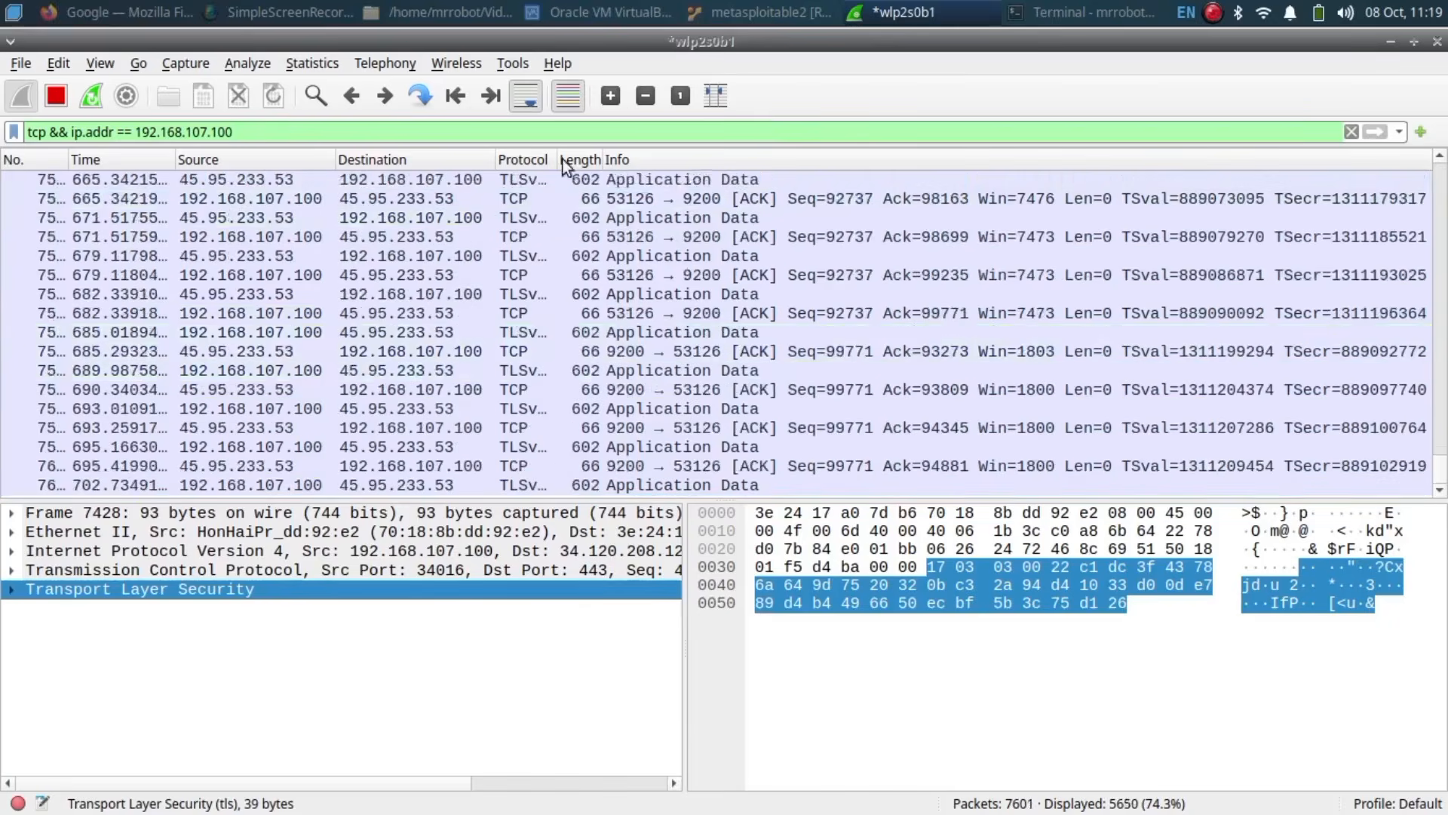
Step: Replace it with dns && ip.src == 192.168.107.100, listing 63 DNS queries
triple_click(114, 134)
text(dns &&)
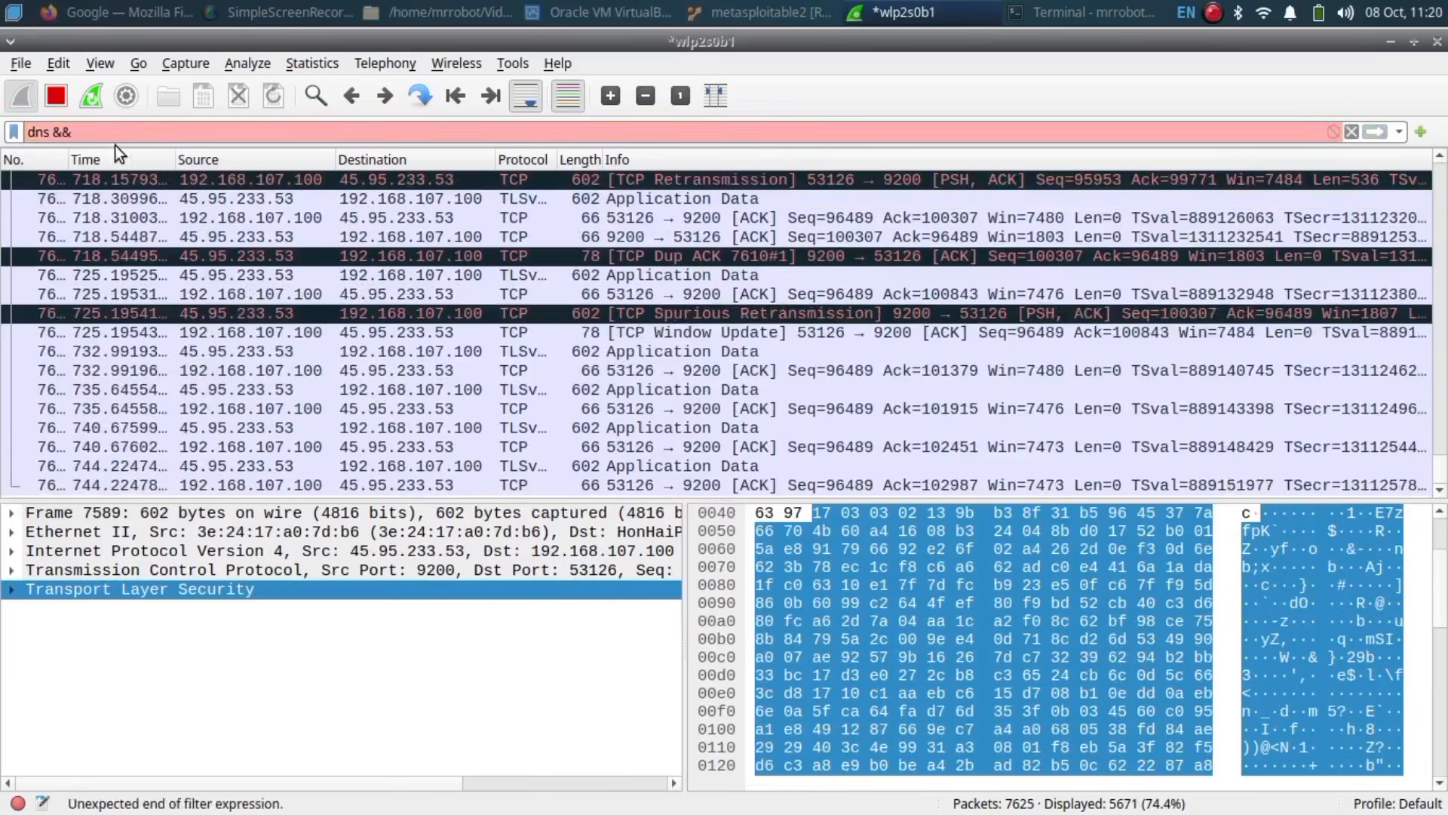
text( ip.src ==)
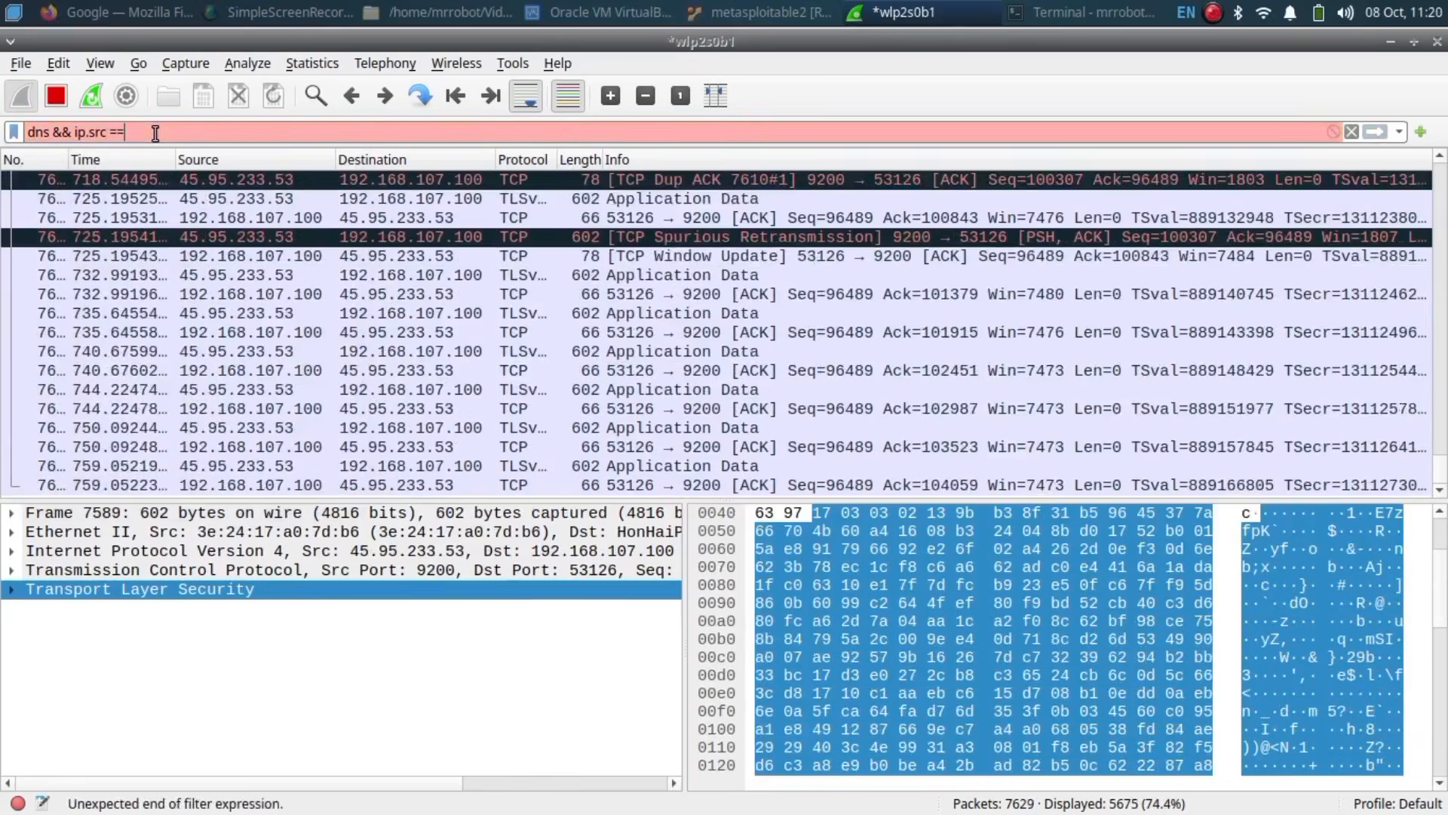
text( 192.168.)
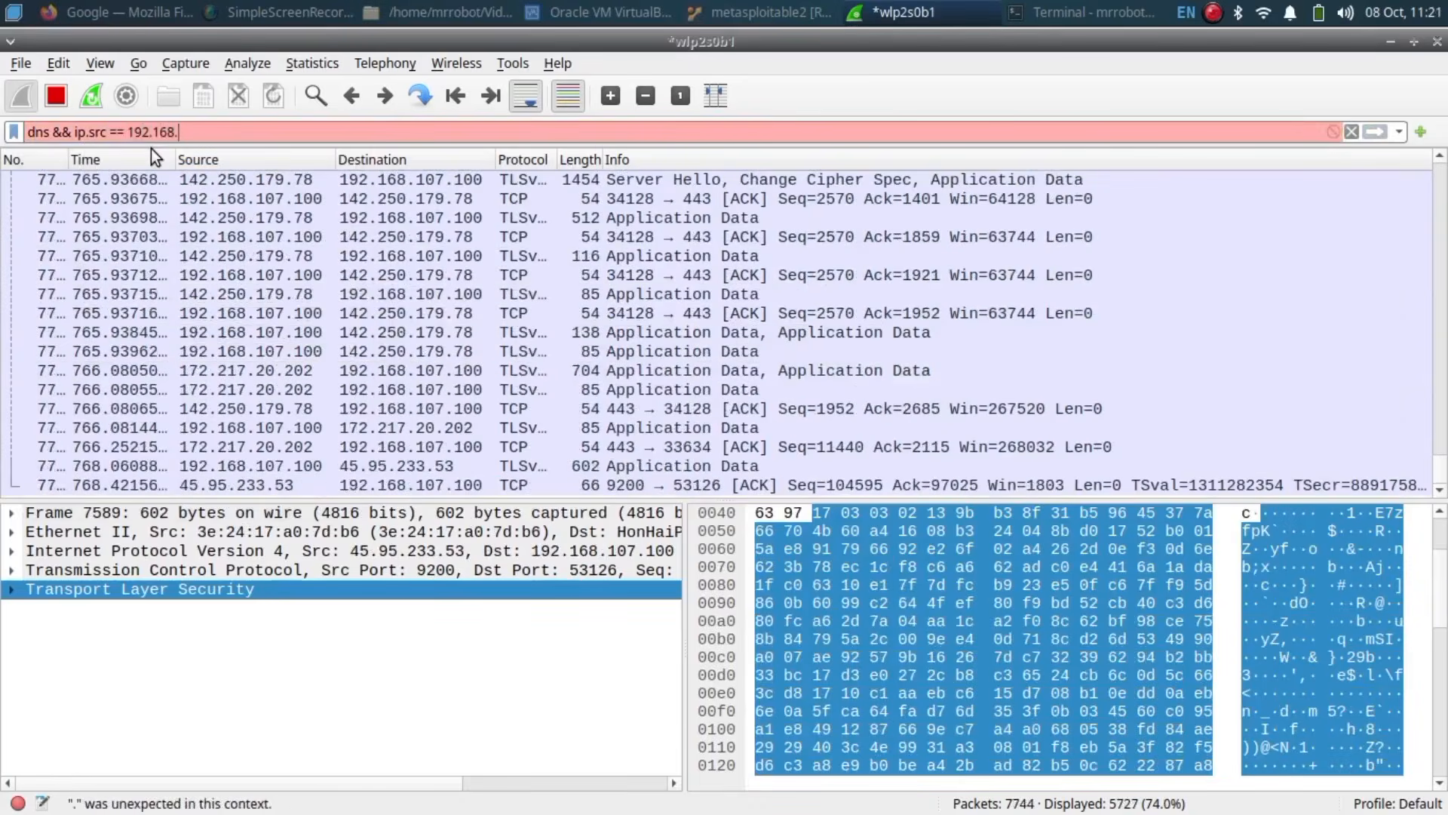
text(107.100)
key(Return)
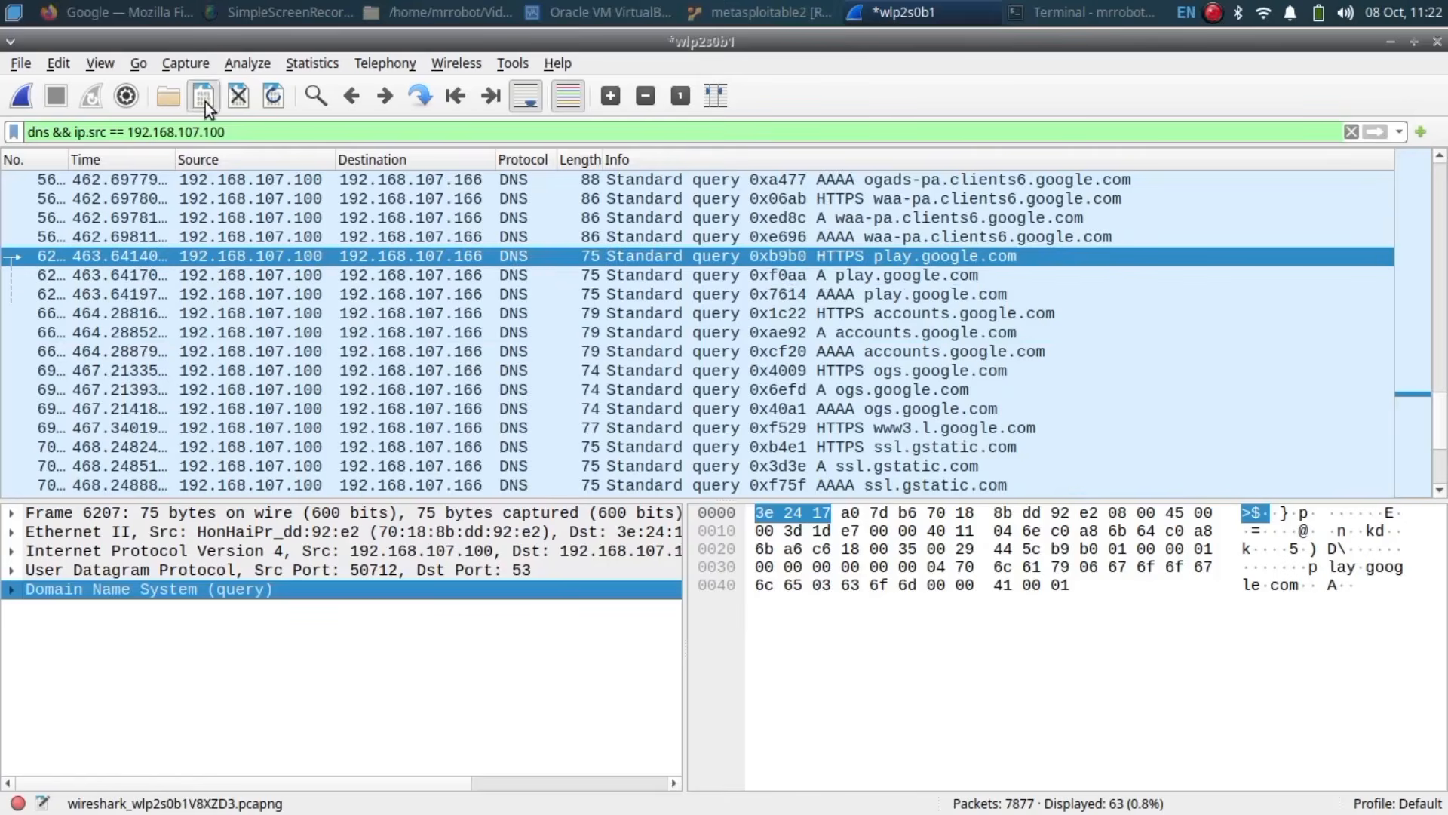
Step: Save the filtered capture as hello in pcapng format on the Desktop
click(203, 96)
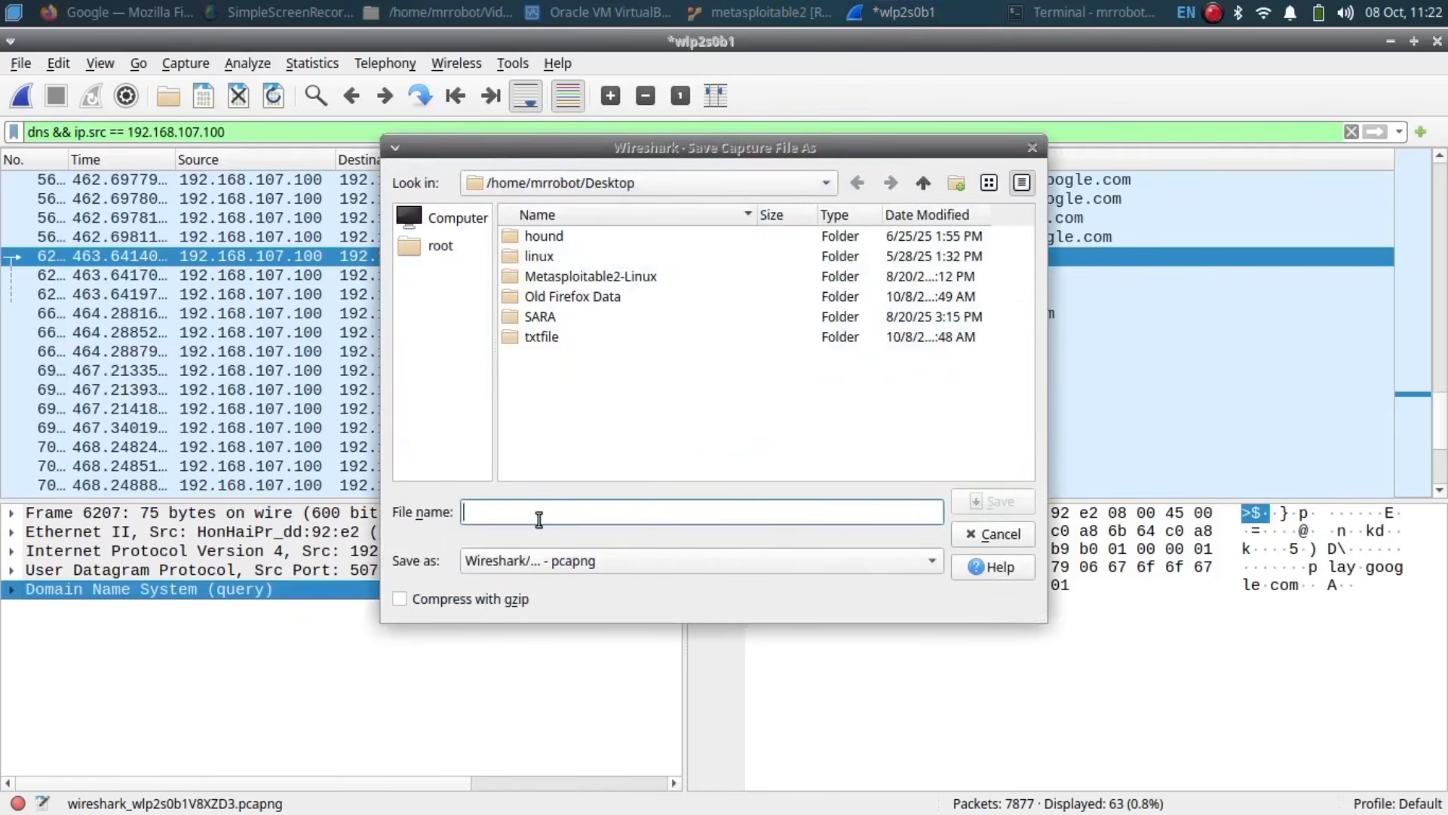
text(hello)
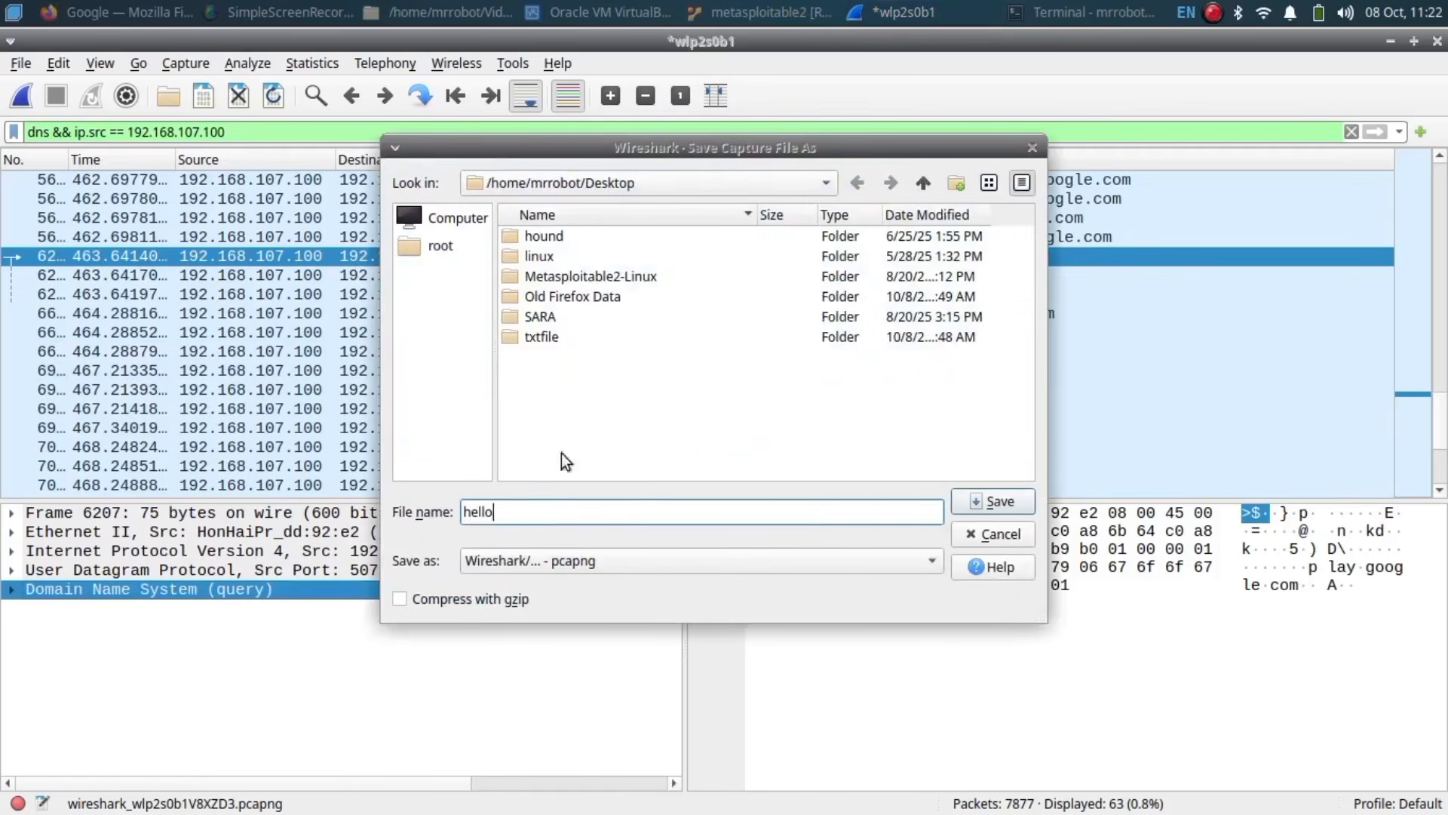
click(868, 567)
click(569, 243)
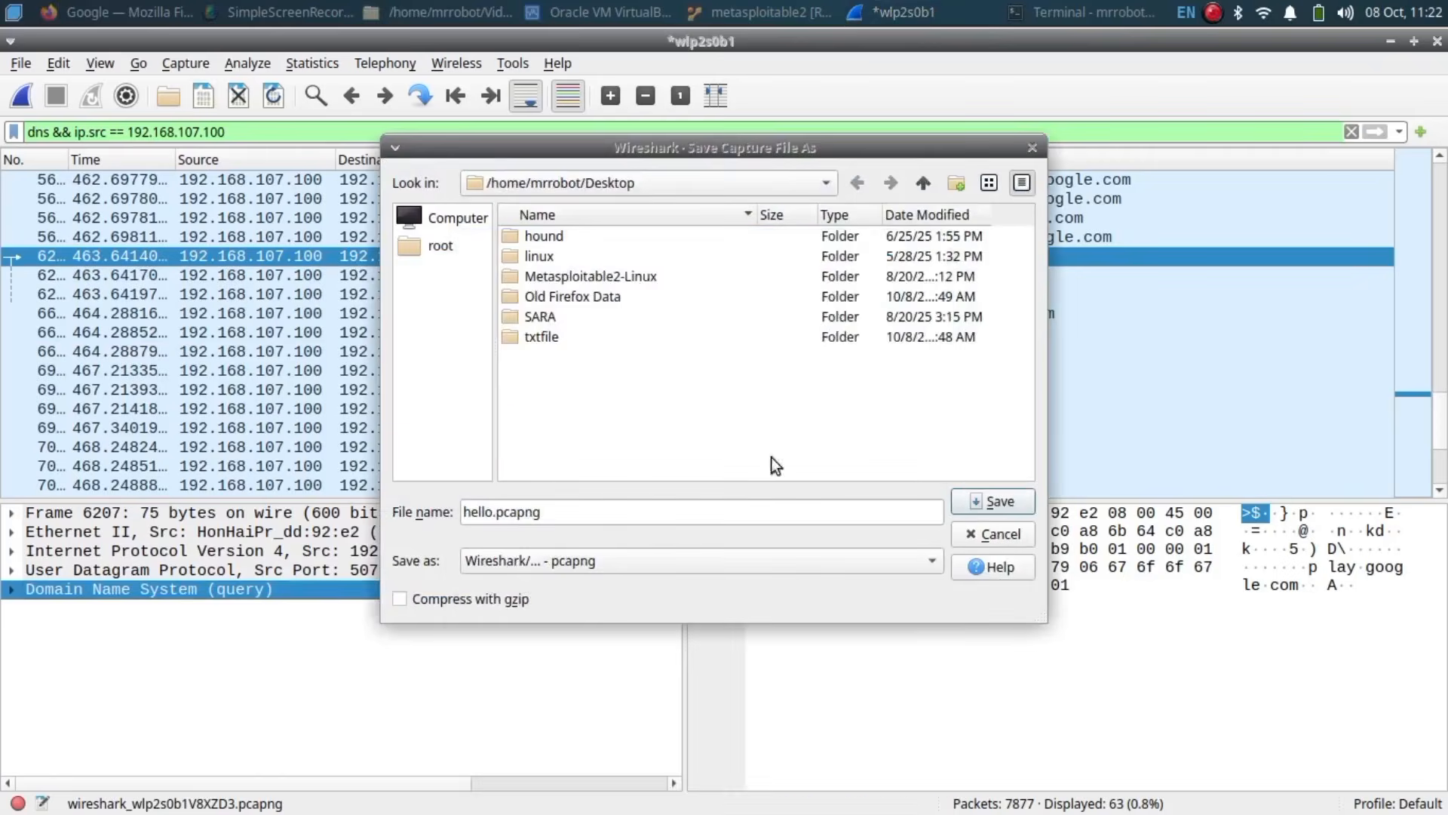
click(993, 501)
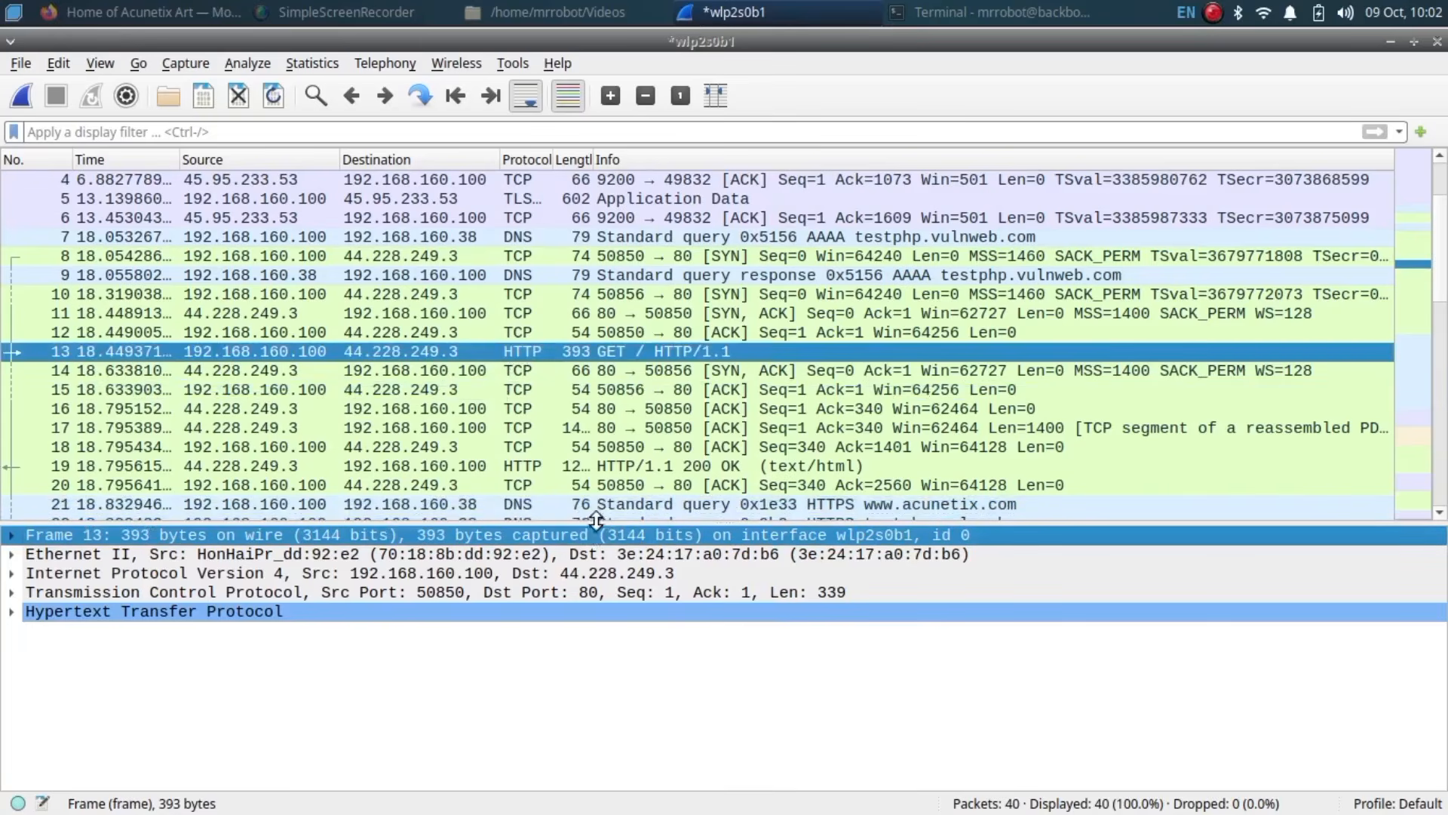
Step: Resize the panes and open HTTP GET packet 13 in its own detail window
drag(597, 521, 604, 407)
double_click(610, 353)
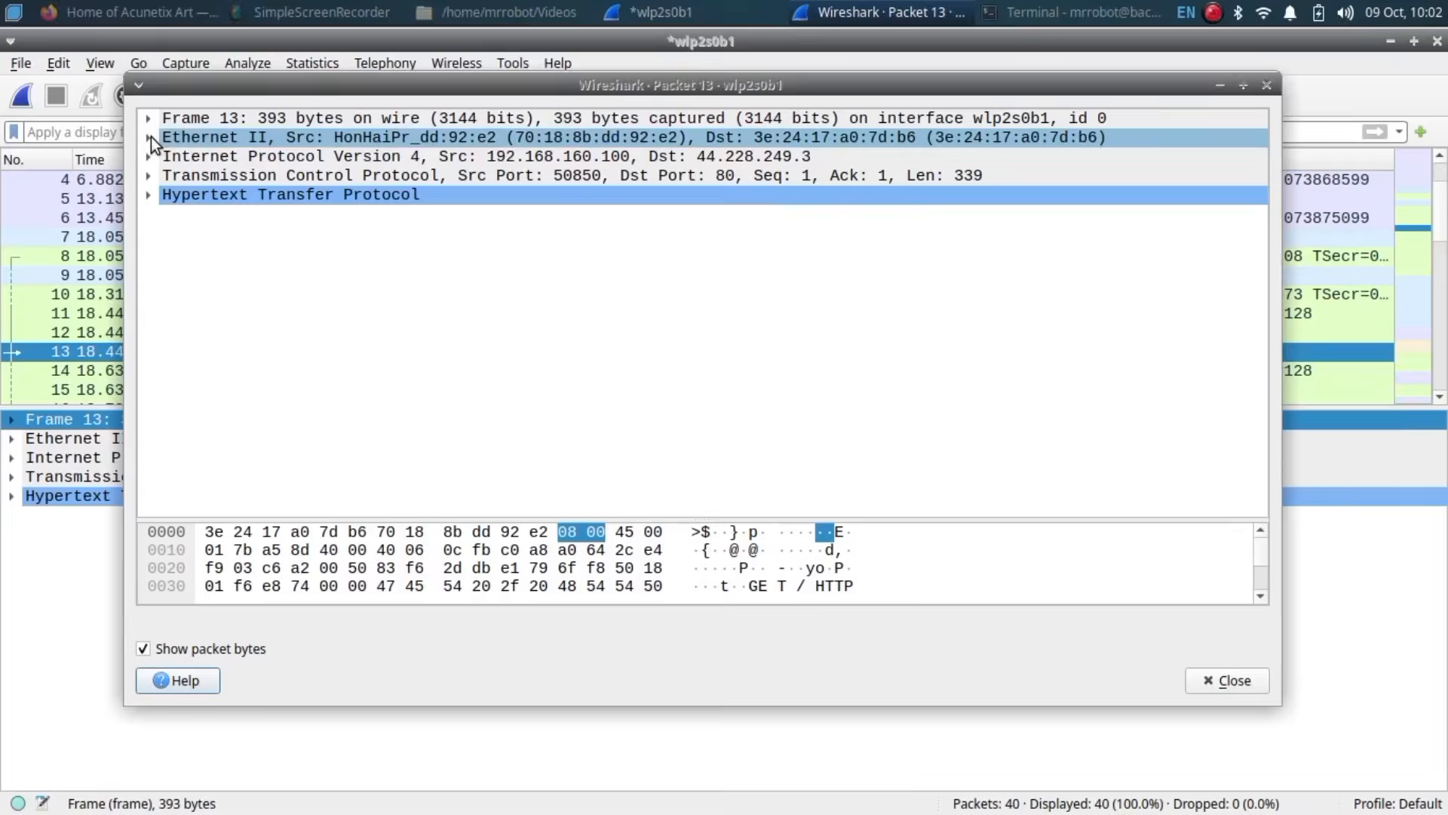
Step: Expand packet 13's Ethernet II layer to show its MAC addresses and Type IPv4 (0x0800)
click(150, 138)
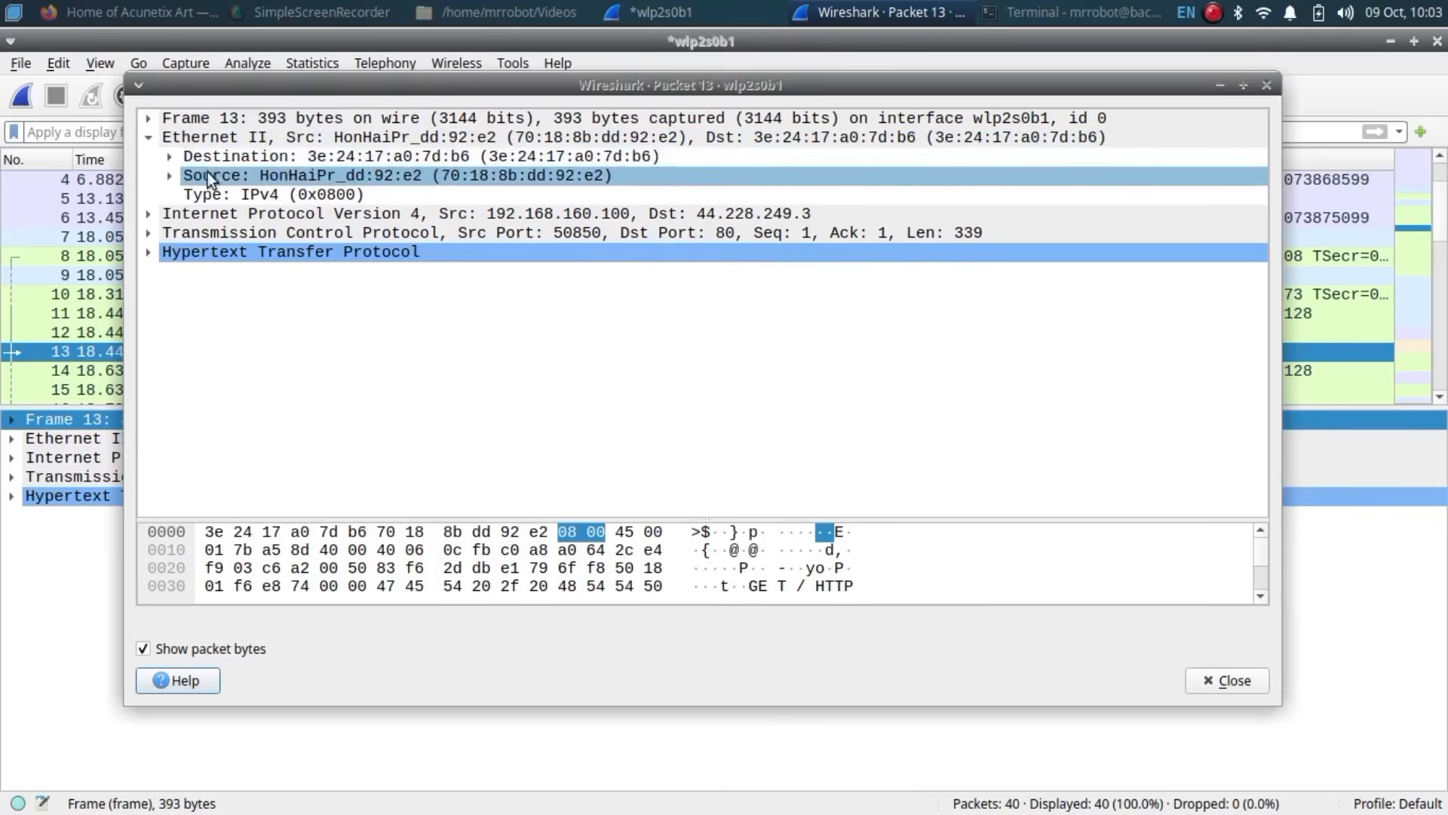
Step: Expand and collapse the Ethernet Source address bits, then expand the Internet Protocol Version 4 layer
click(165, 171)
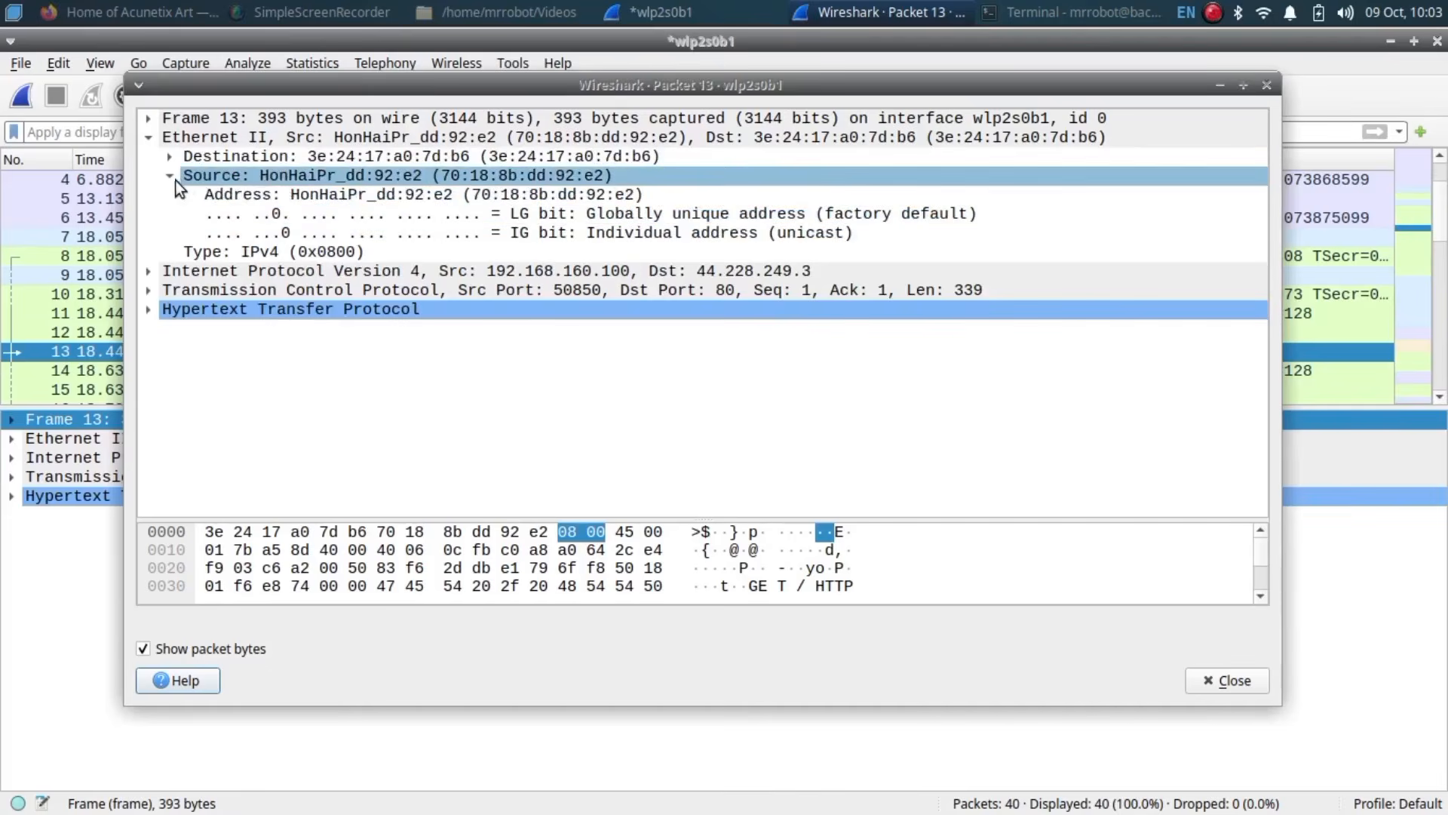
click(171, 176)
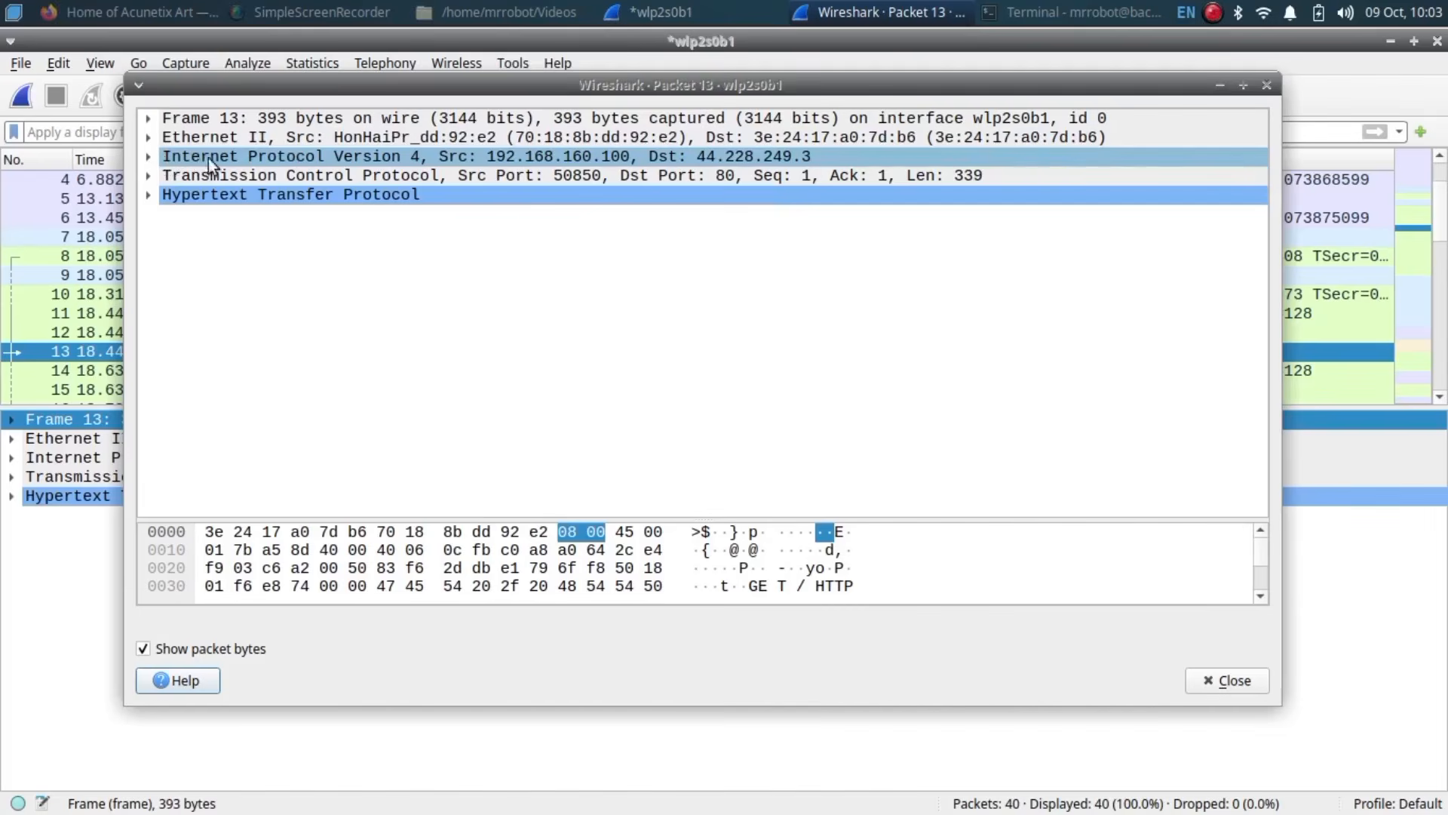
click(148, 158)
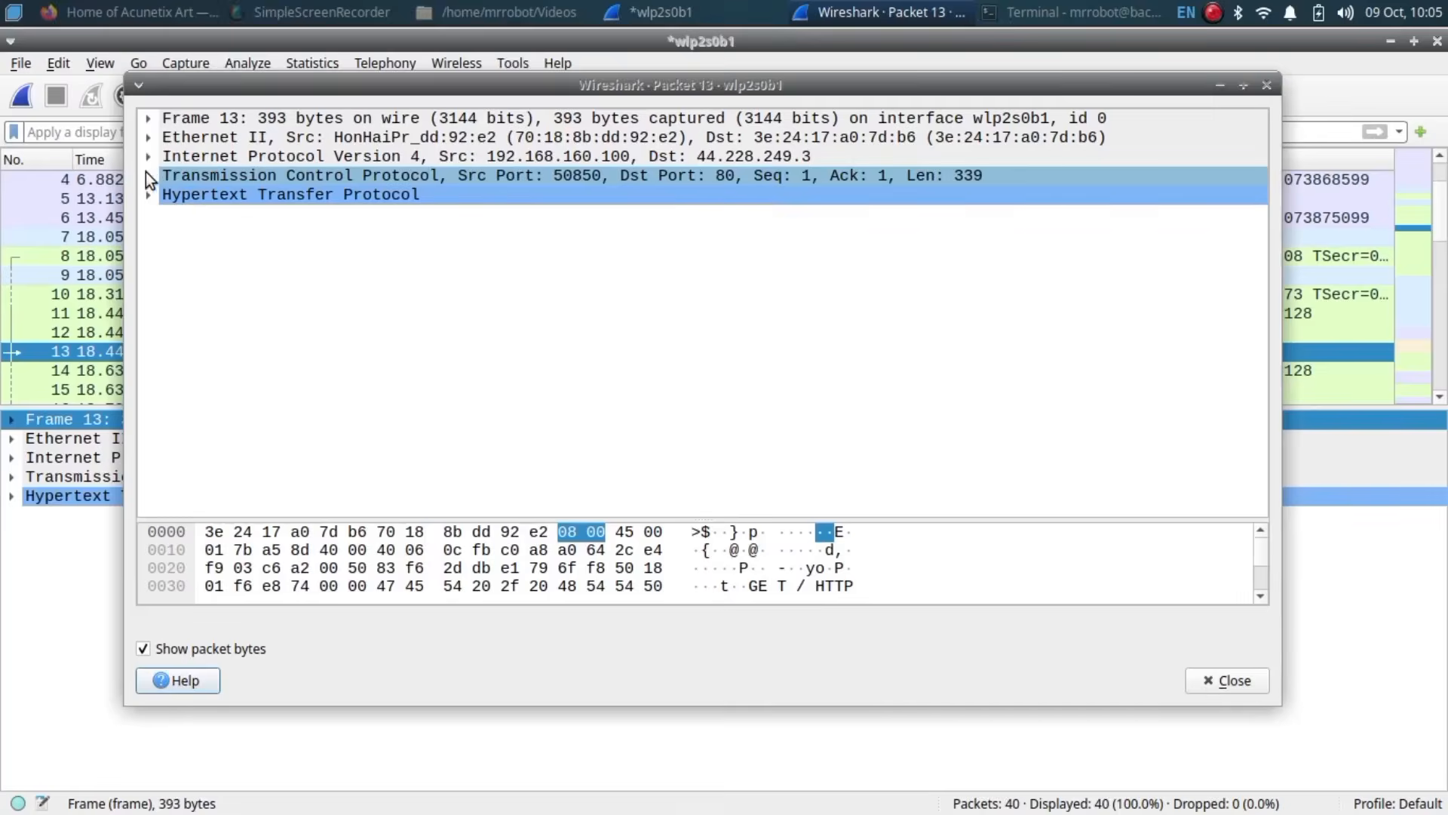
Step: Inspect packet 13's TCP destination port, stream index and segment length, then close its window
click(147, 174)
click(233, 215)
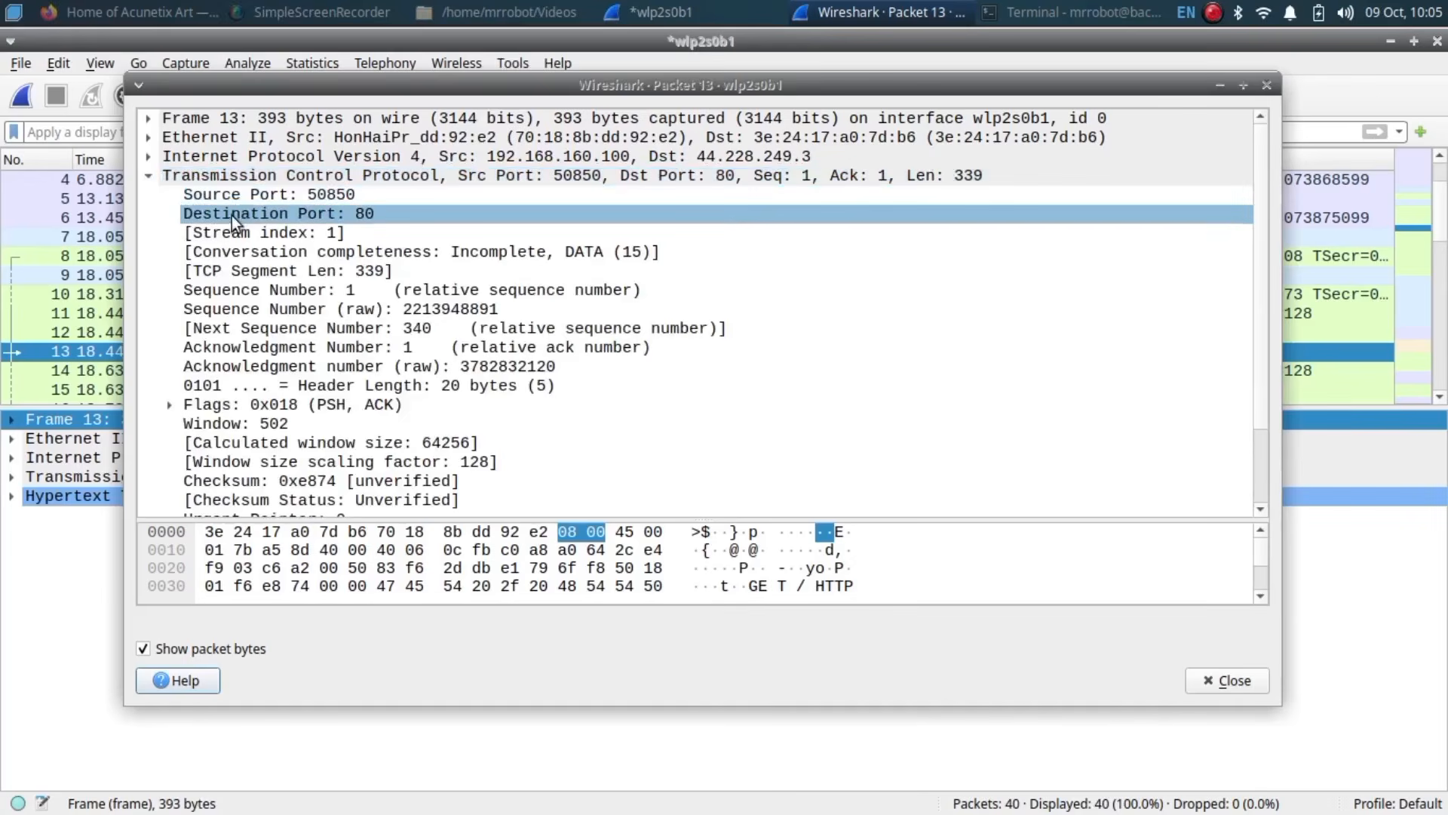
click(252, 226)
click(478, 272)
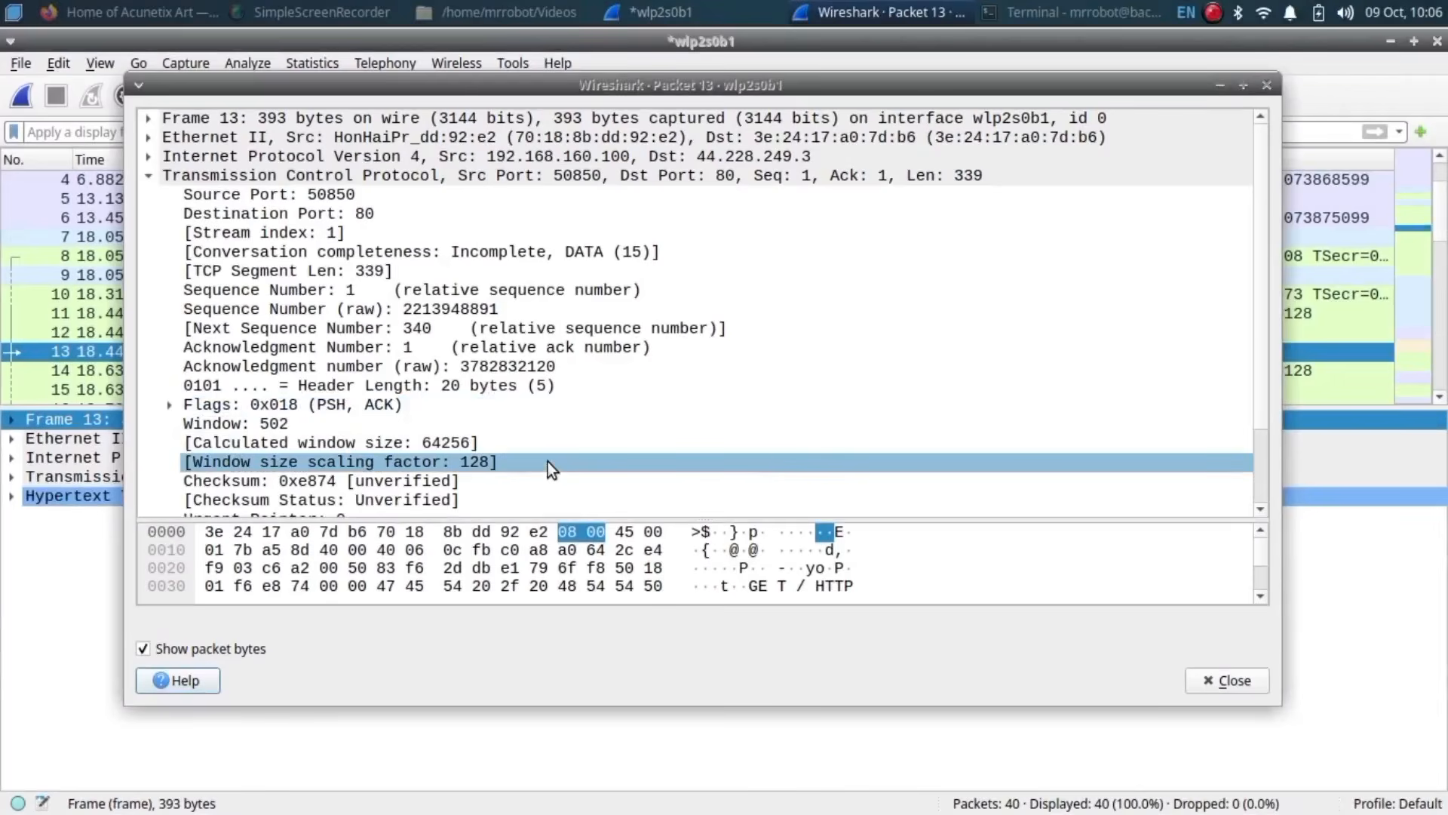
key(Escape)
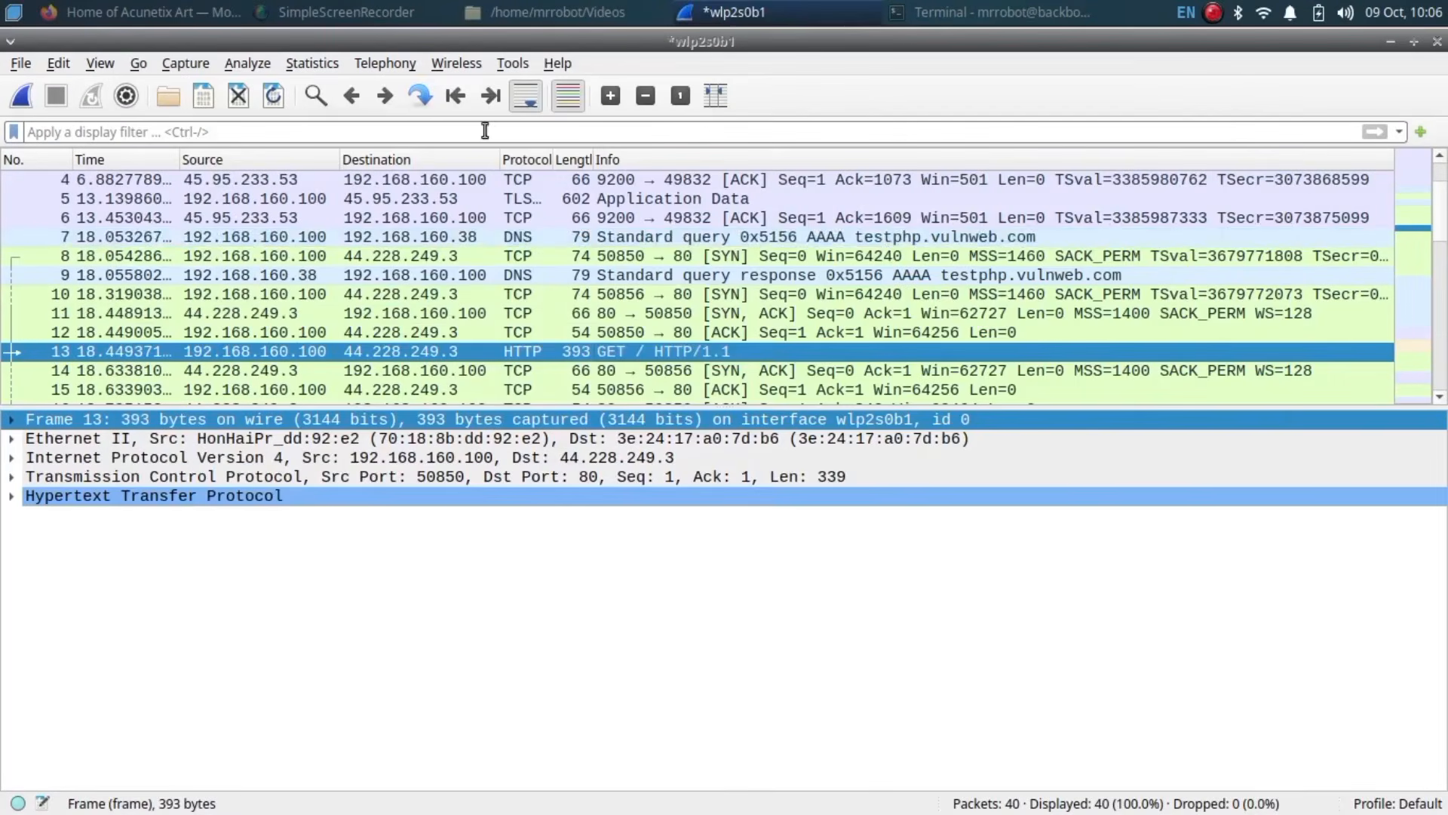
Step: Filter the capture with tcp.flags.syn == 1, then select DNS query packet 7
click(148, 131)
text(tcp)
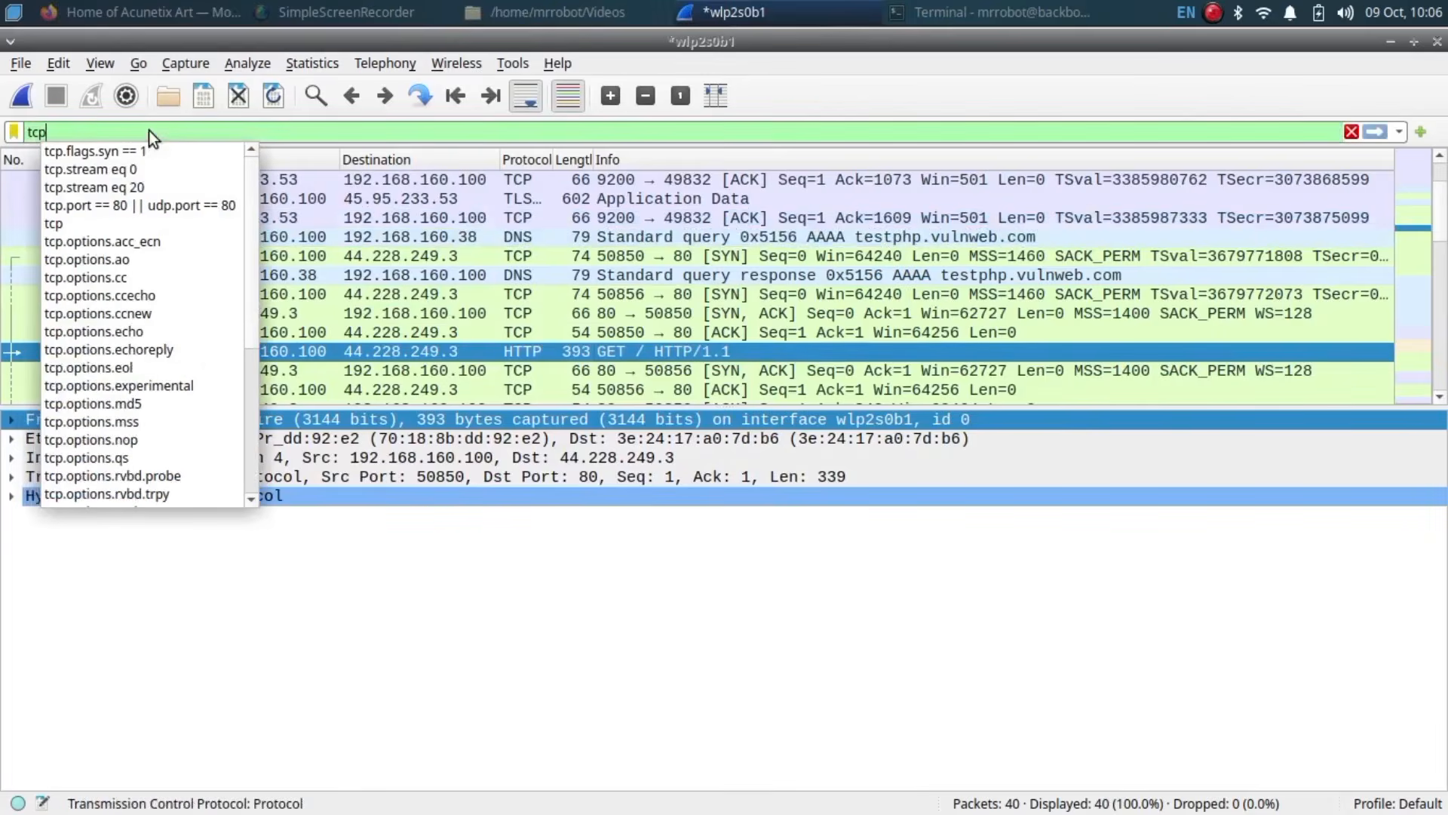
click(139, 151)
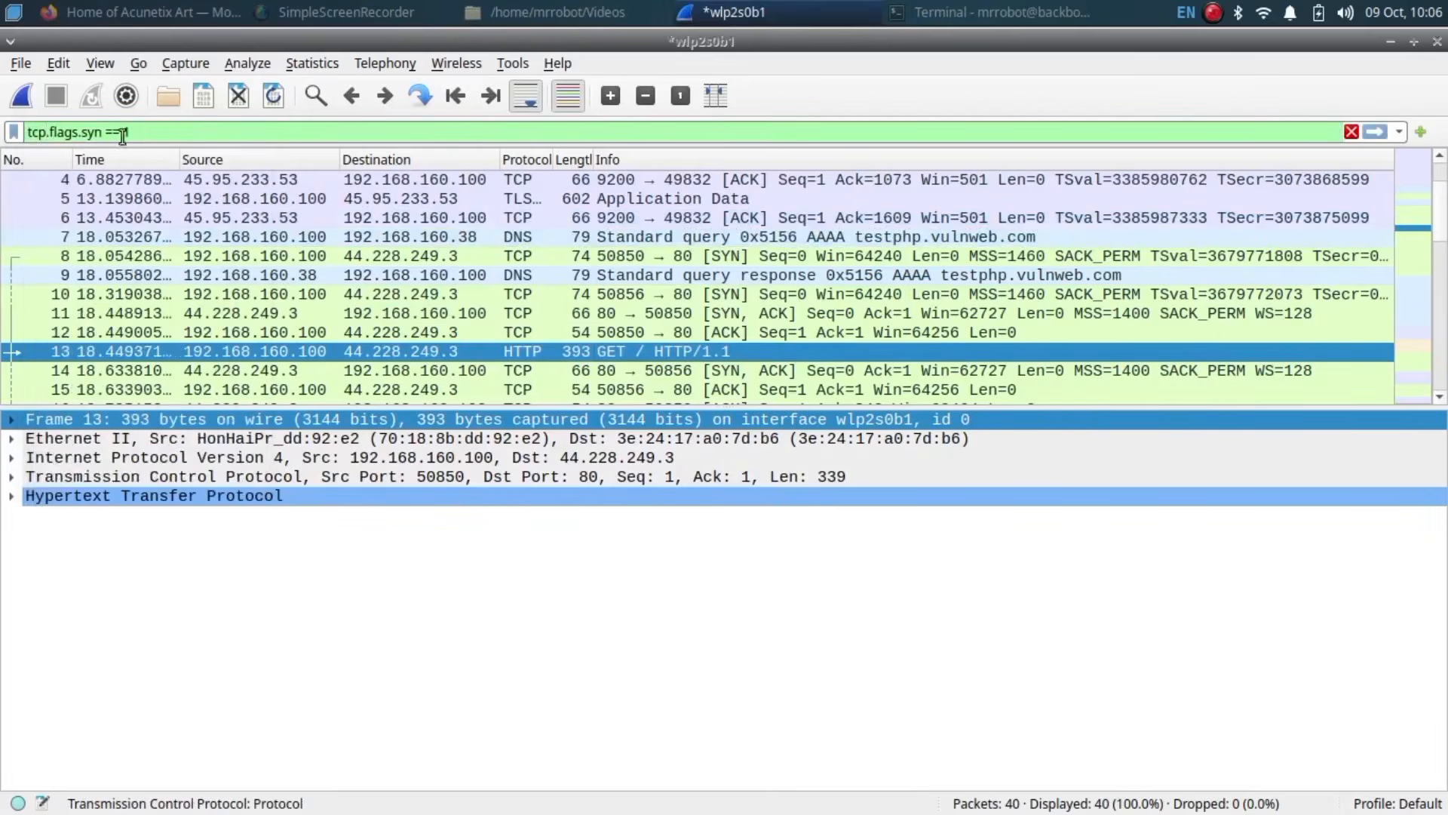
key(Return)
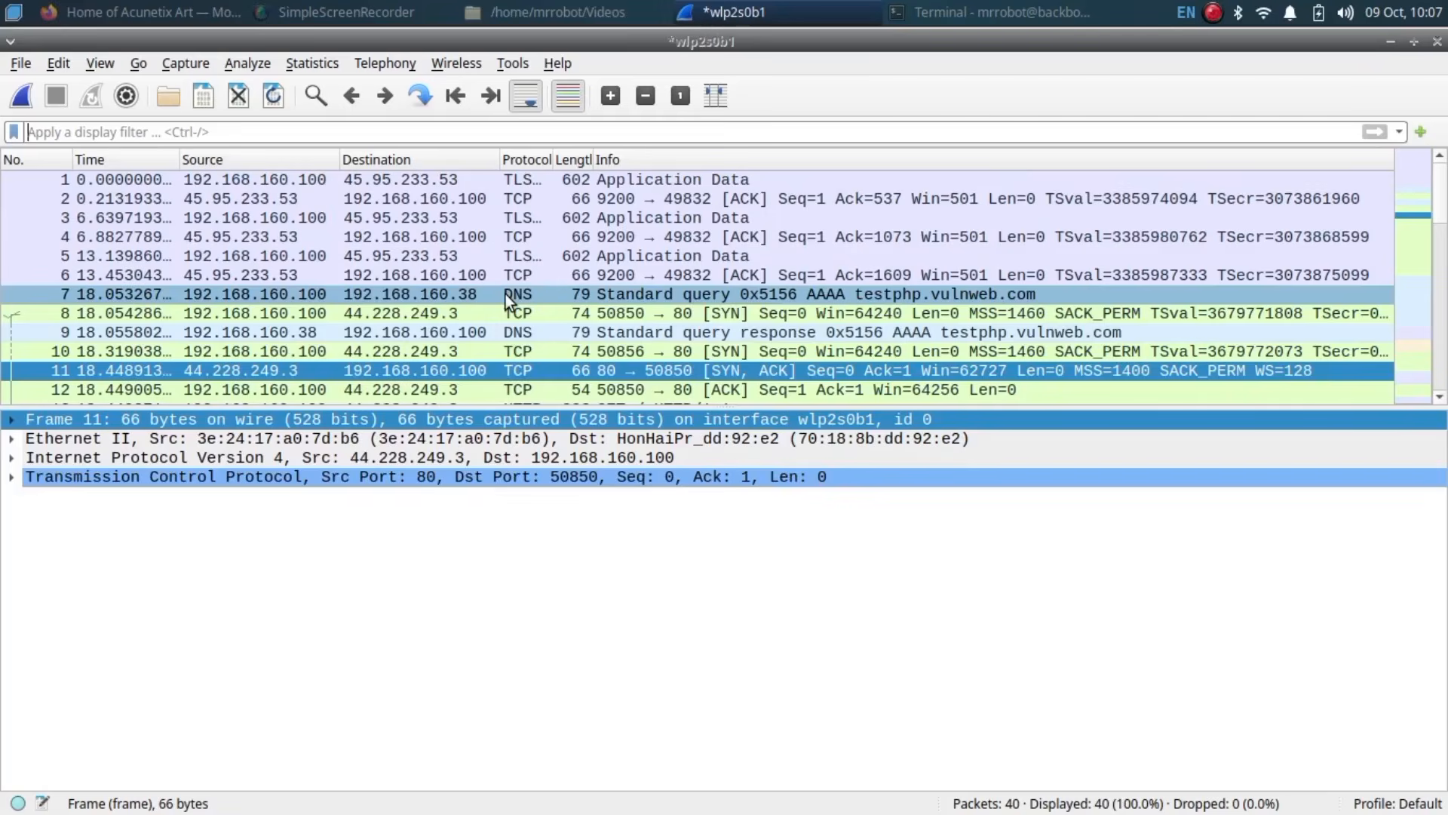
click(506, 294)
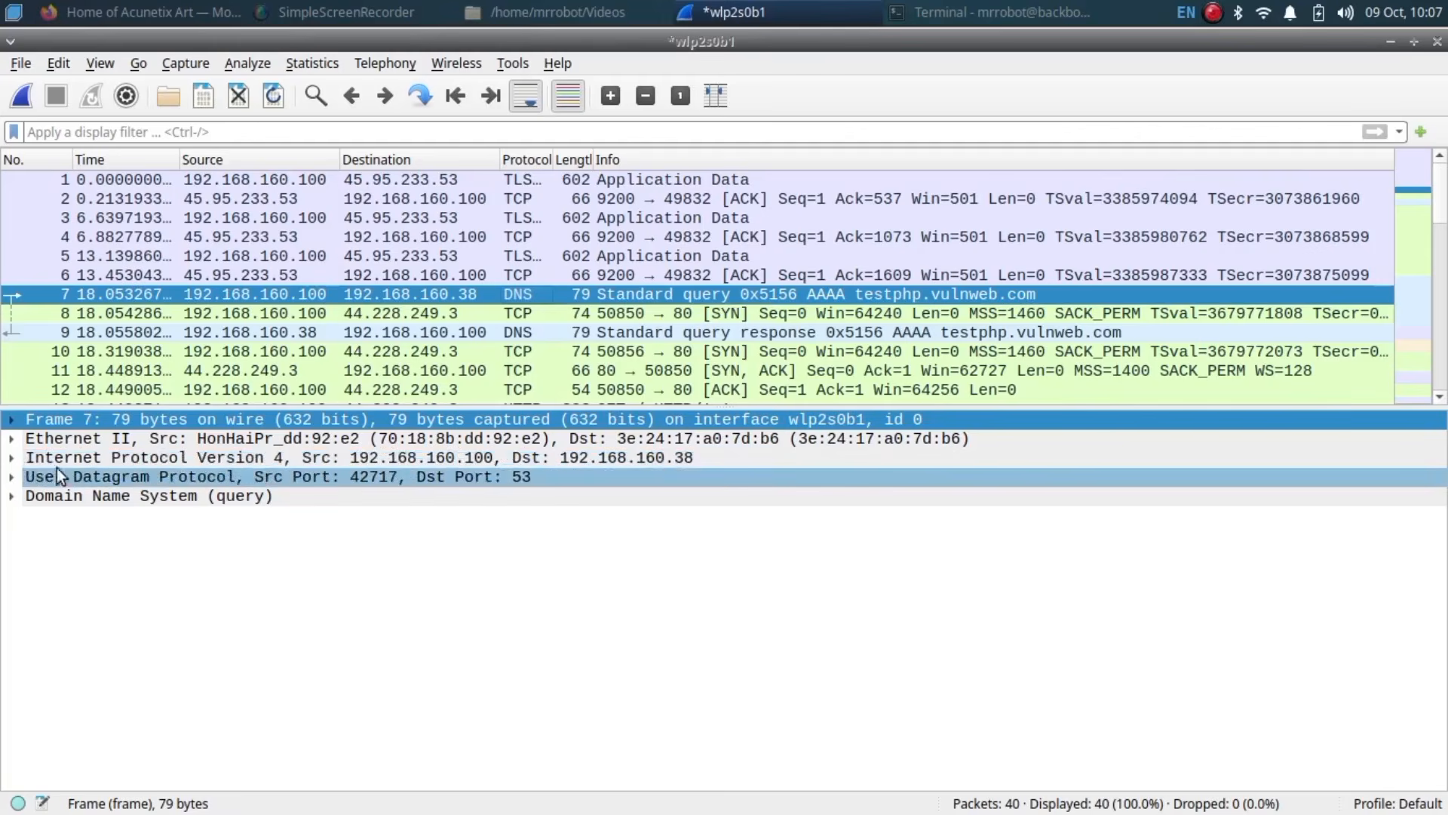
Step: Expand packet 7's UDP layer and apply a udp filter, then enlarge the details pane and expand packet 13's HTTP layer
click(13, 477)
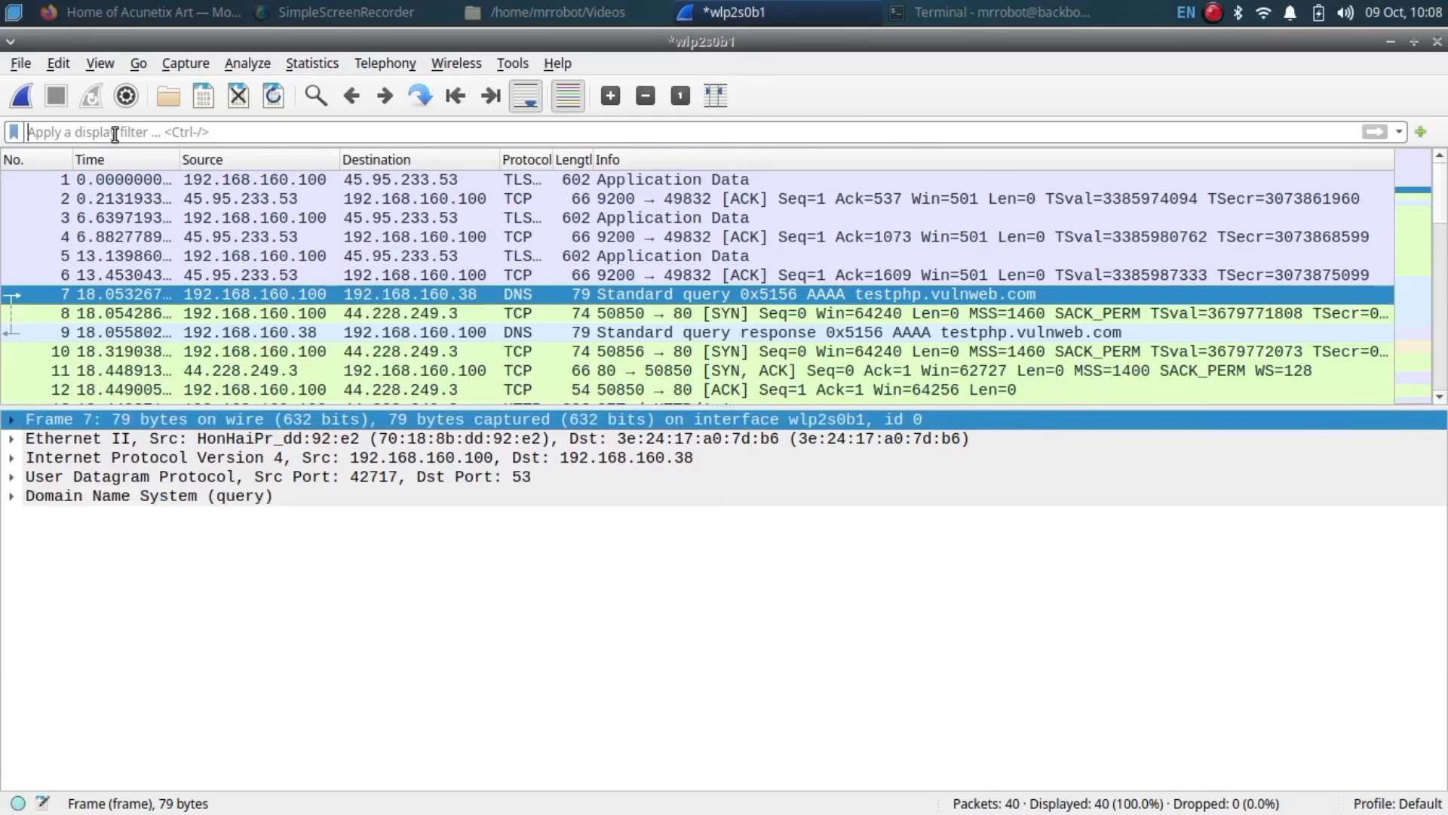
text(t)
key(BackSpace)
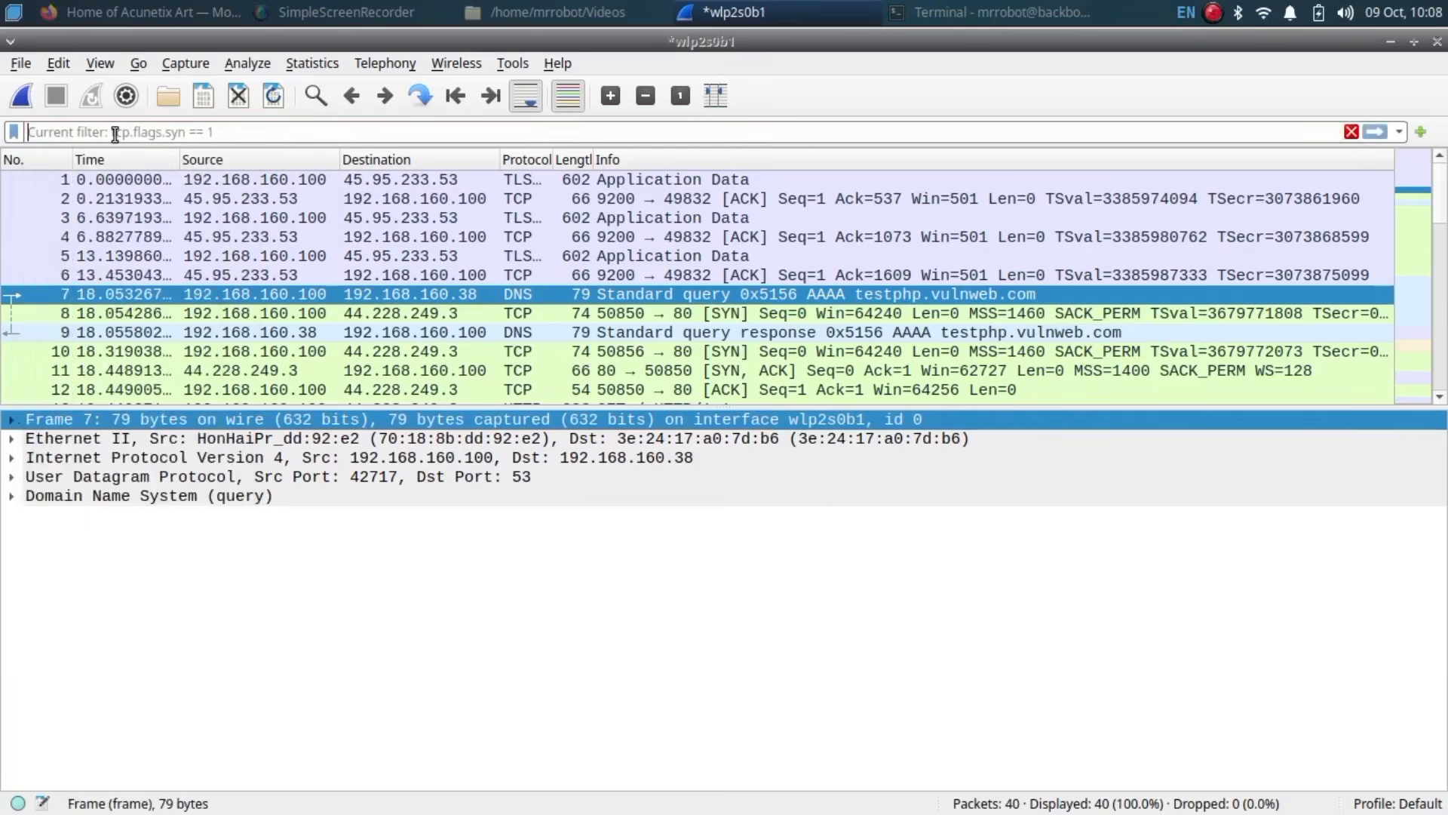
text(udp)
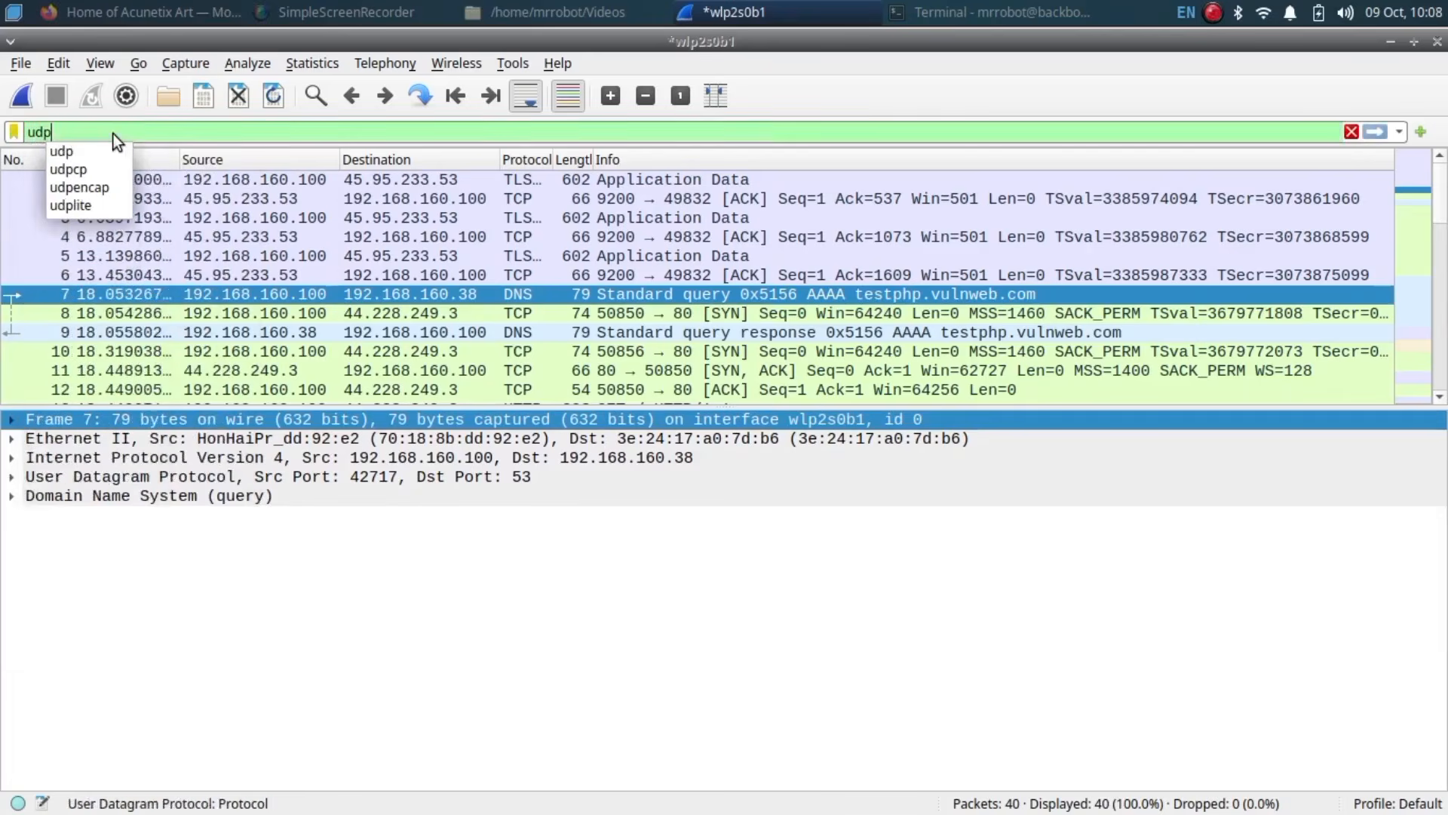
key(Return)
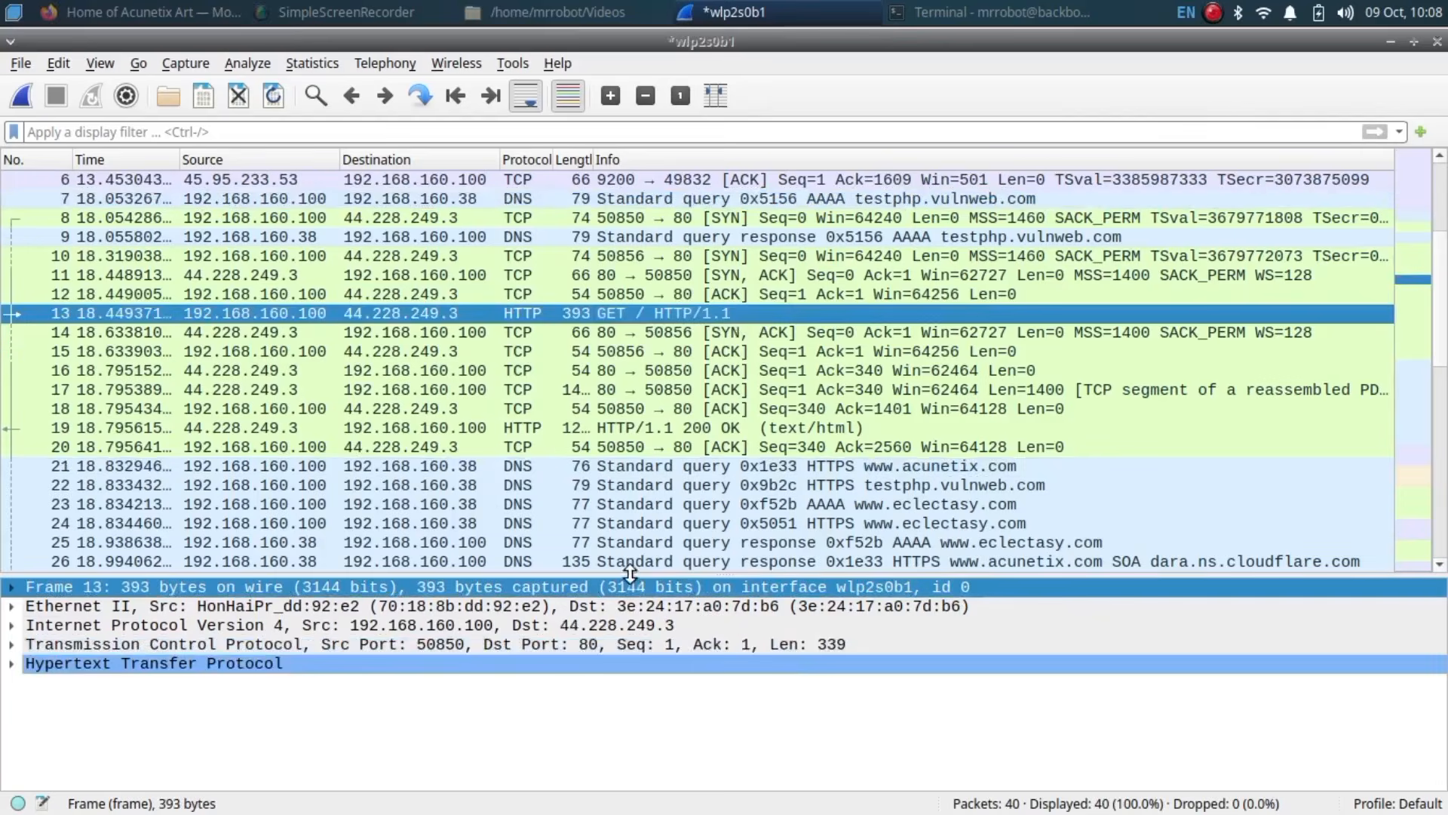
drag(631, 575, 670, 247)
click(10, 336)
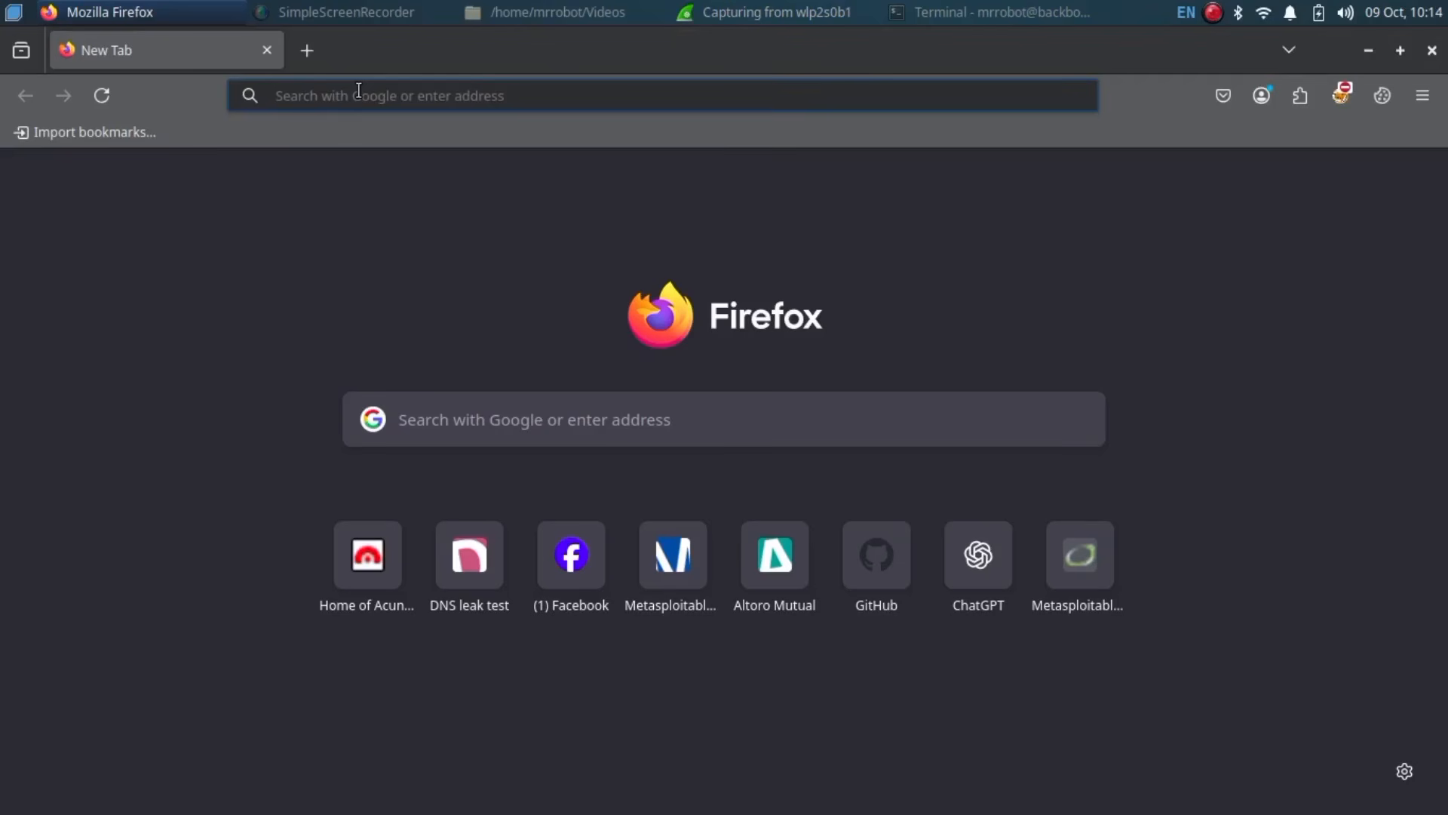
Step: Load testphp.vulnweb.com in Firefox, then switch back to the live Wireshark capture
text(h)
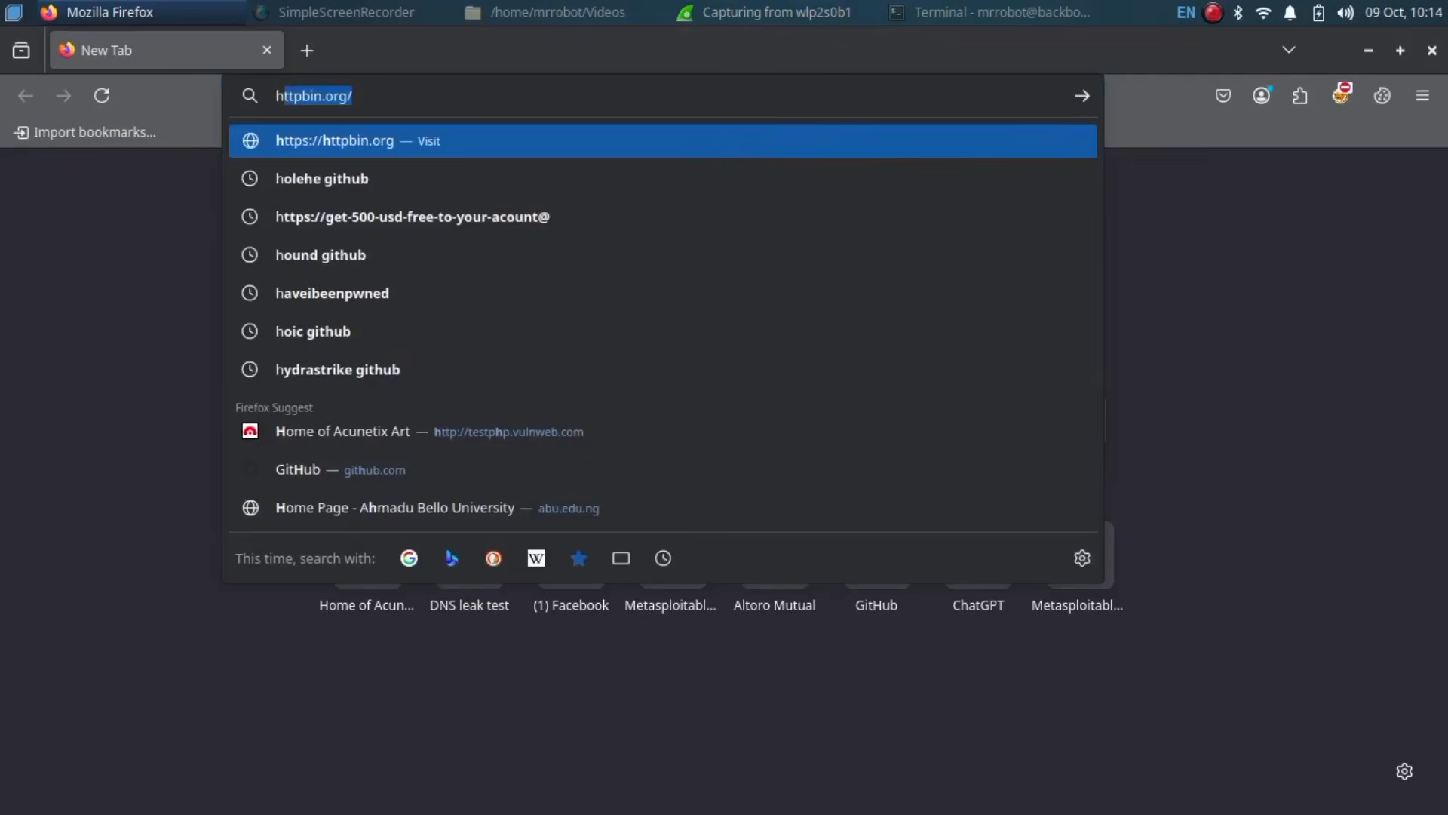
key(BackSpace)
key(BackSpace)
text(testphp.vulnwe)
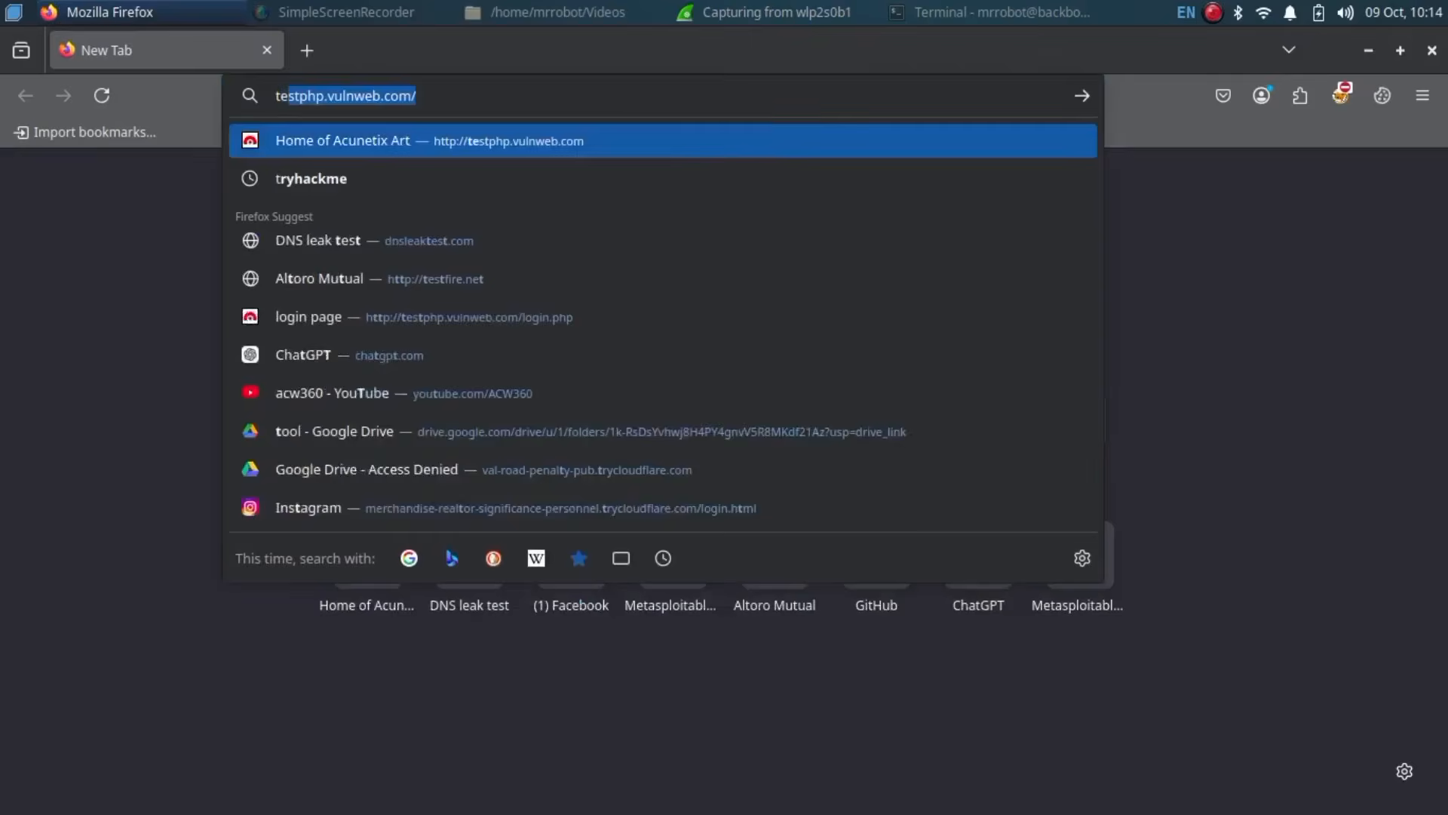
key(Return)
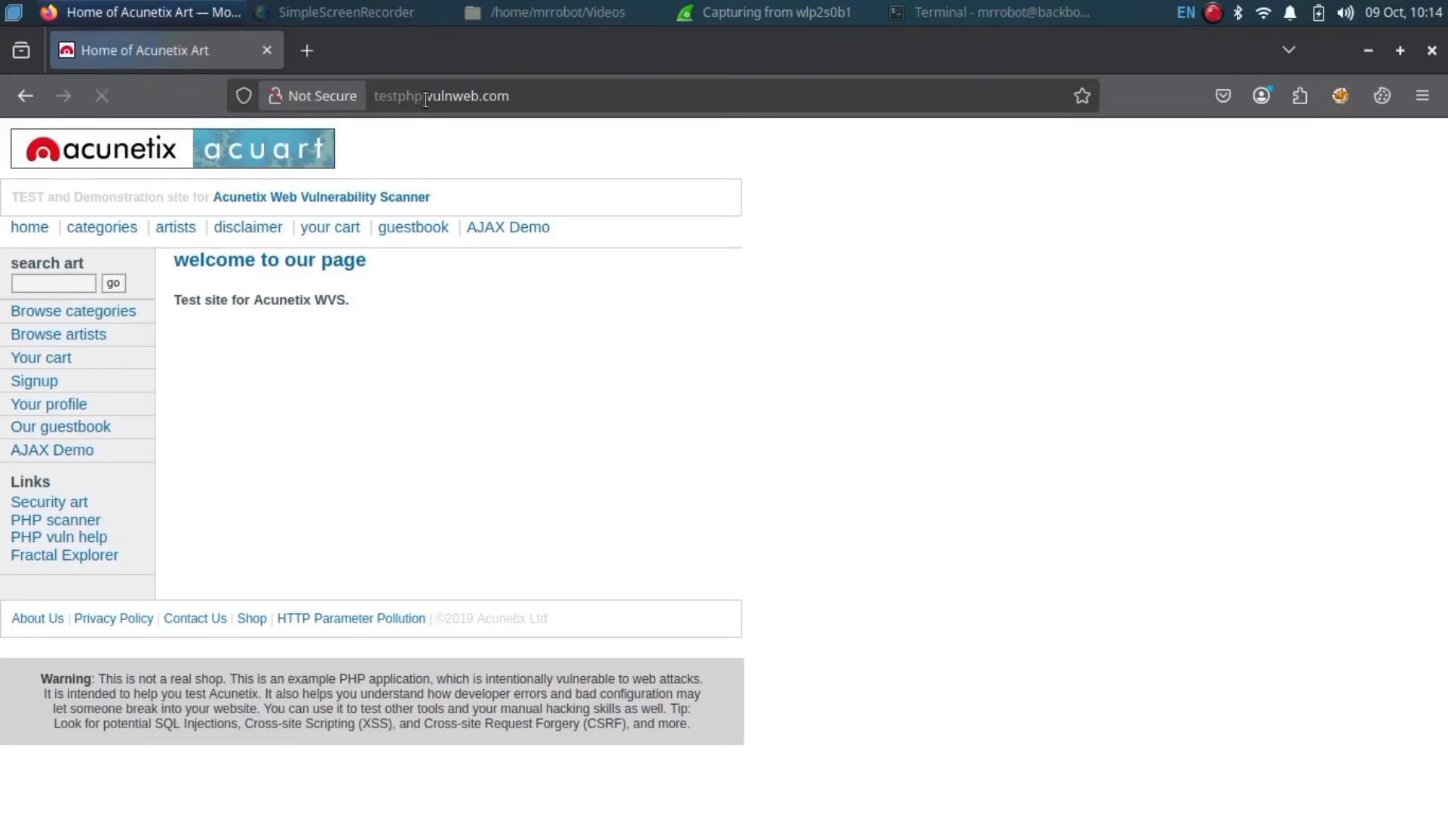
key(alt+Tab)
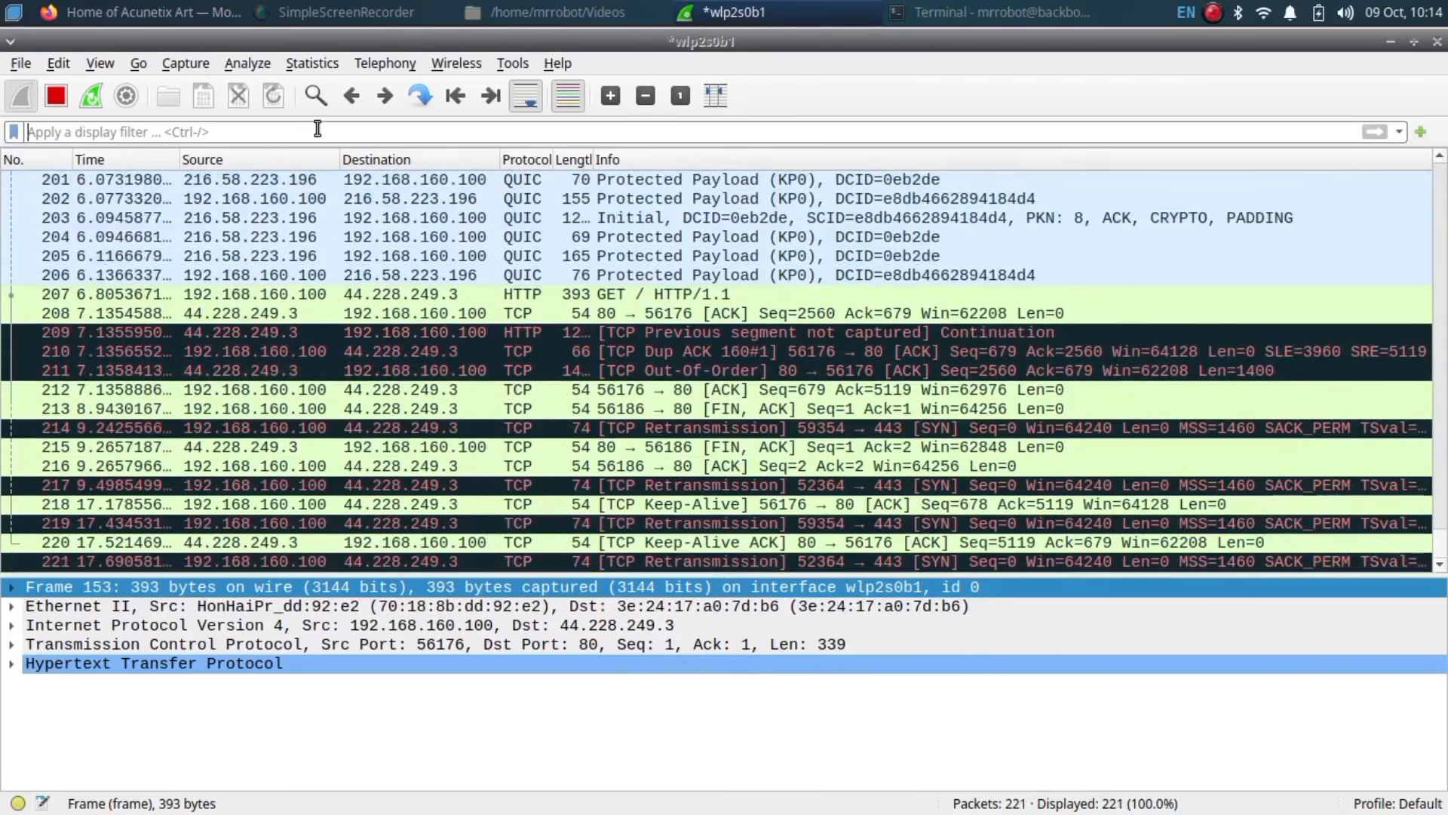
Step: Apply the http display filter and open GET packet 153 in its own window
text(http)
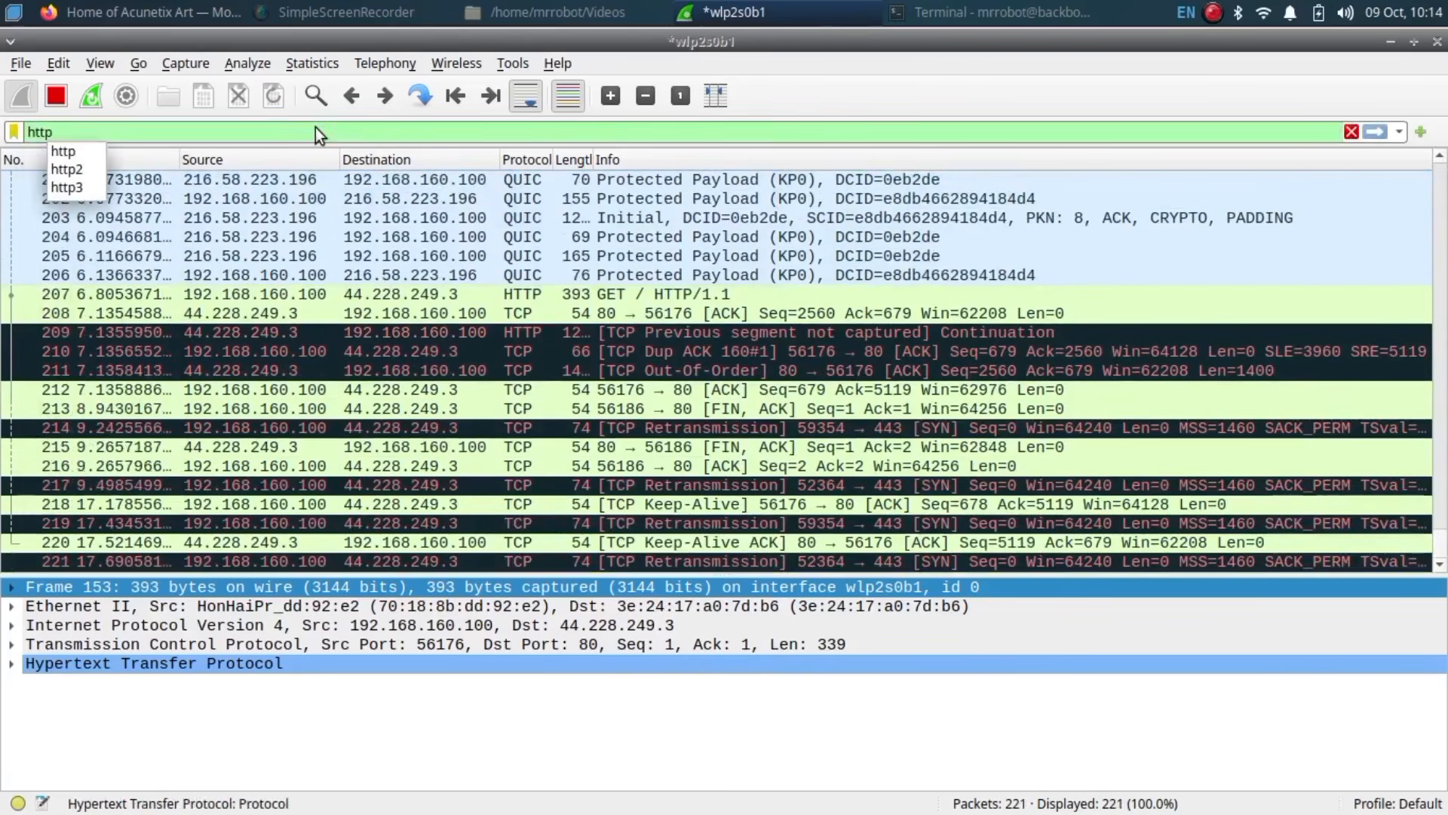
key(Return)
double_click(415, 179)
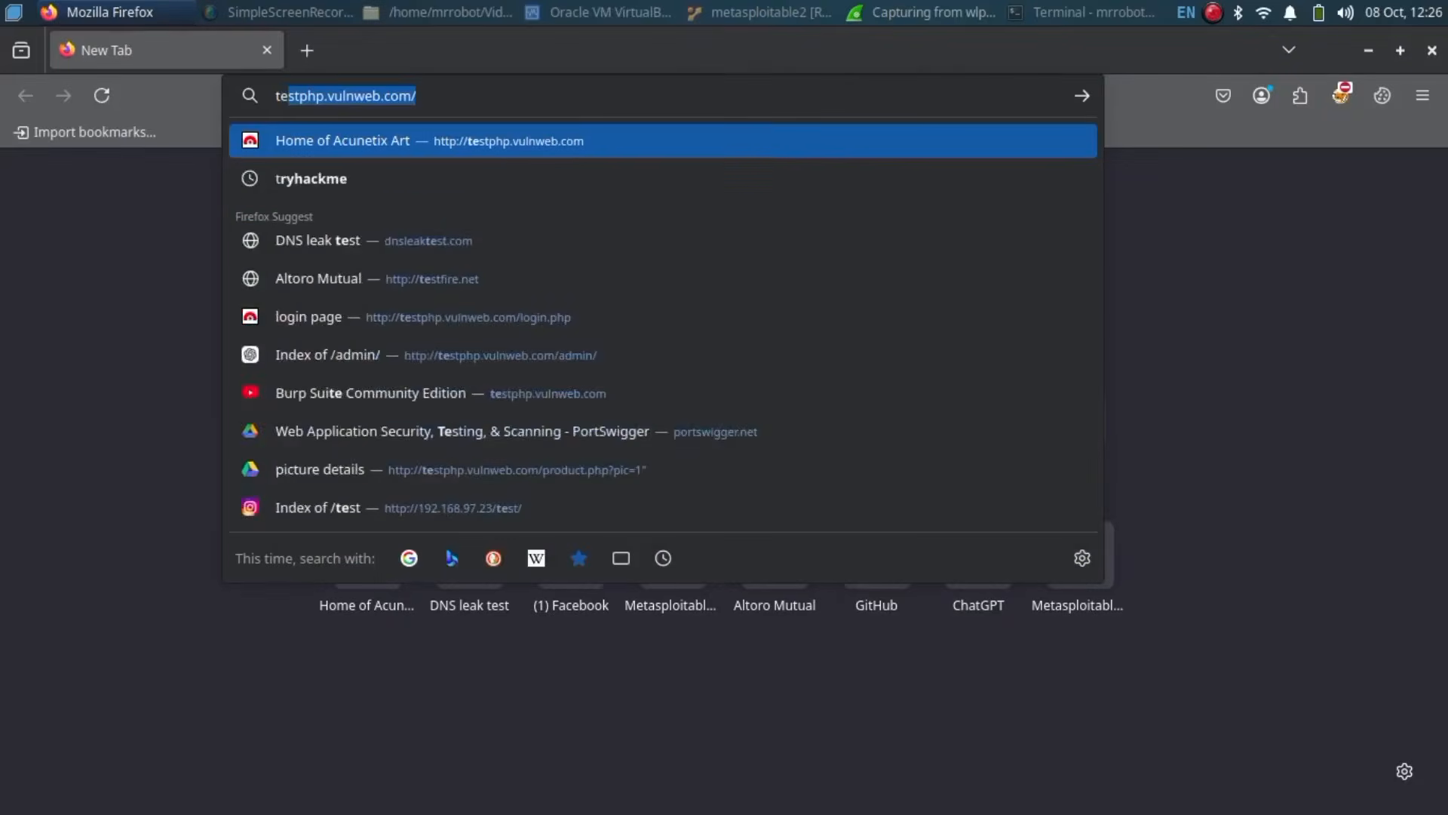
Step: Load the autofilled testphp.vulnweb.com address, then return to Wireshark and apply the http filter
key(Return)
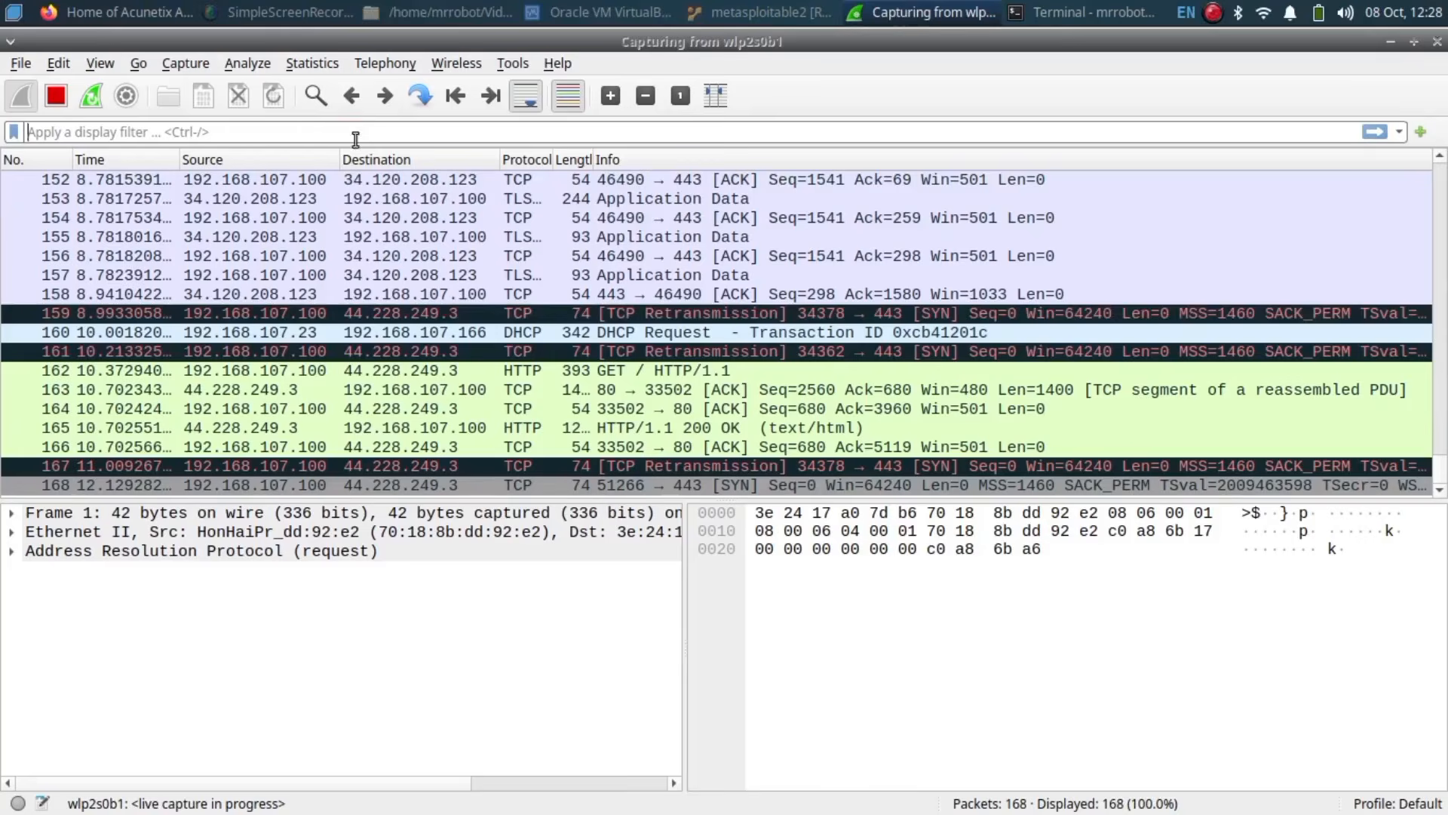
click(353, 139)
text(http)
key(Return)
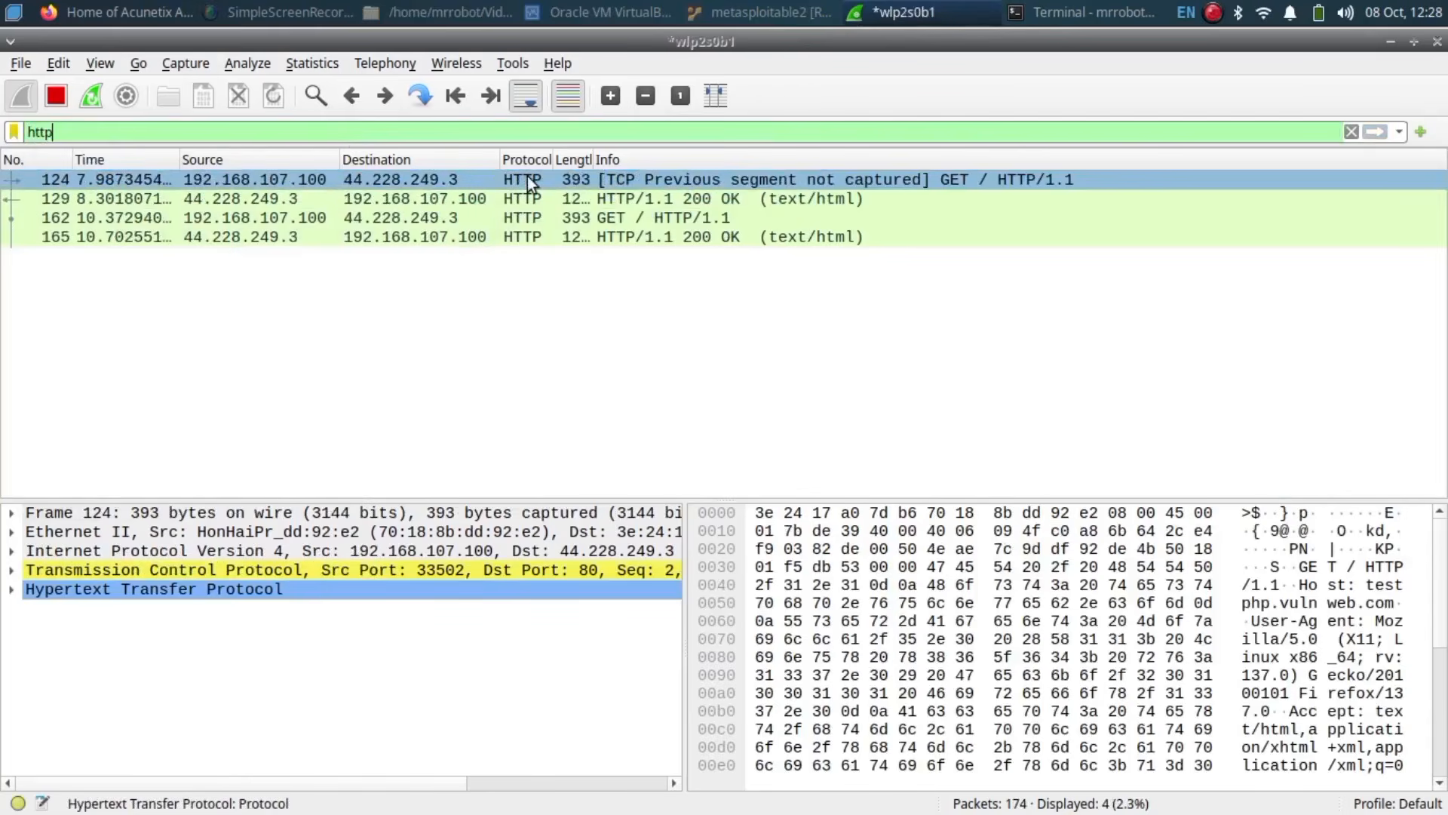
Step: Follow the TCP conversation of the first HTTP GET packet
right_click(528, 175)
mouse_move(721, 463)
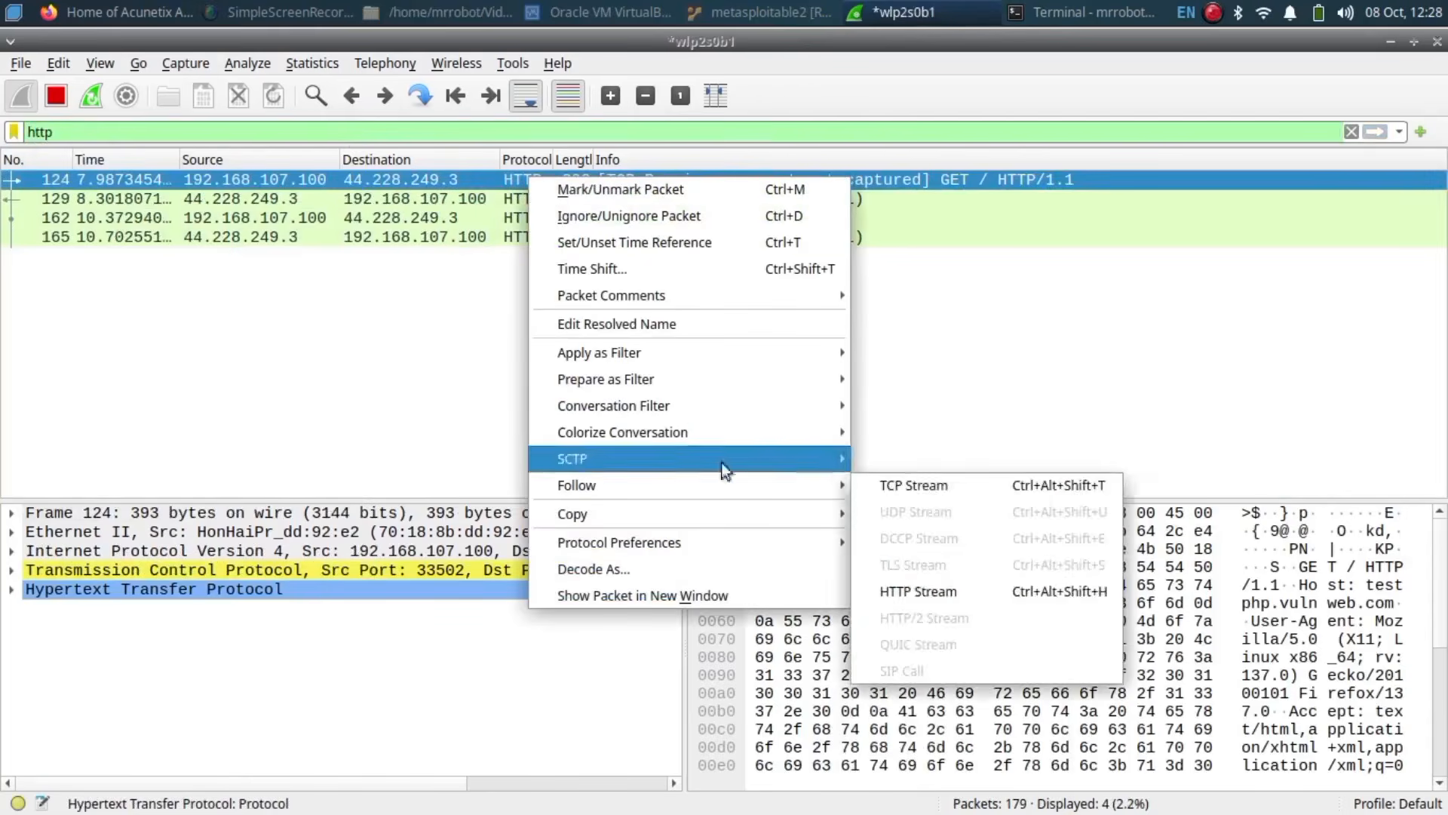
click(895, 477)
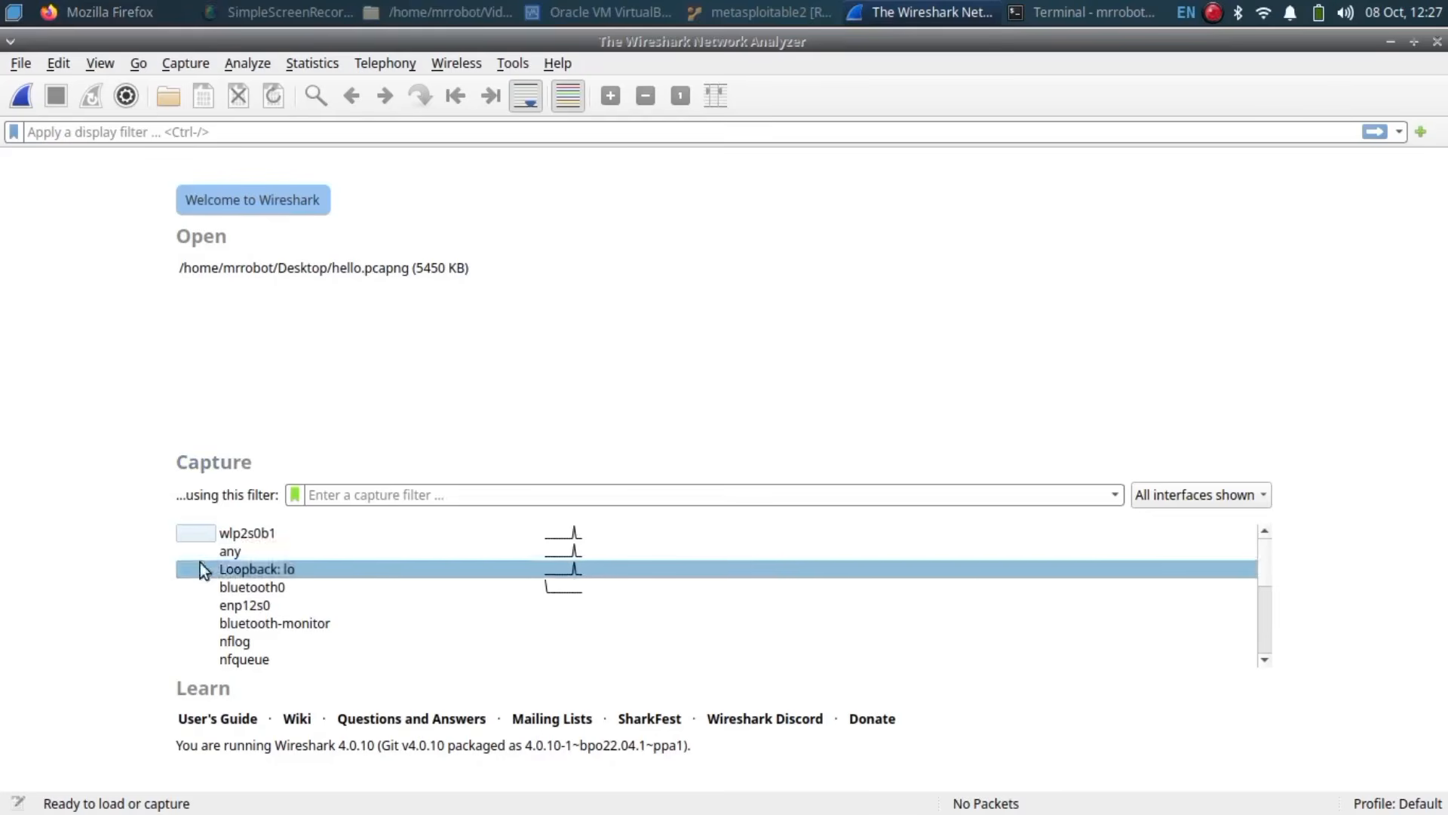
Step: Start a new live capture on wlp2s0b1, reload testphp.vulnweb.com in Firefox, and return to Wireshark
double_click(270, 533)
click(349, 95)
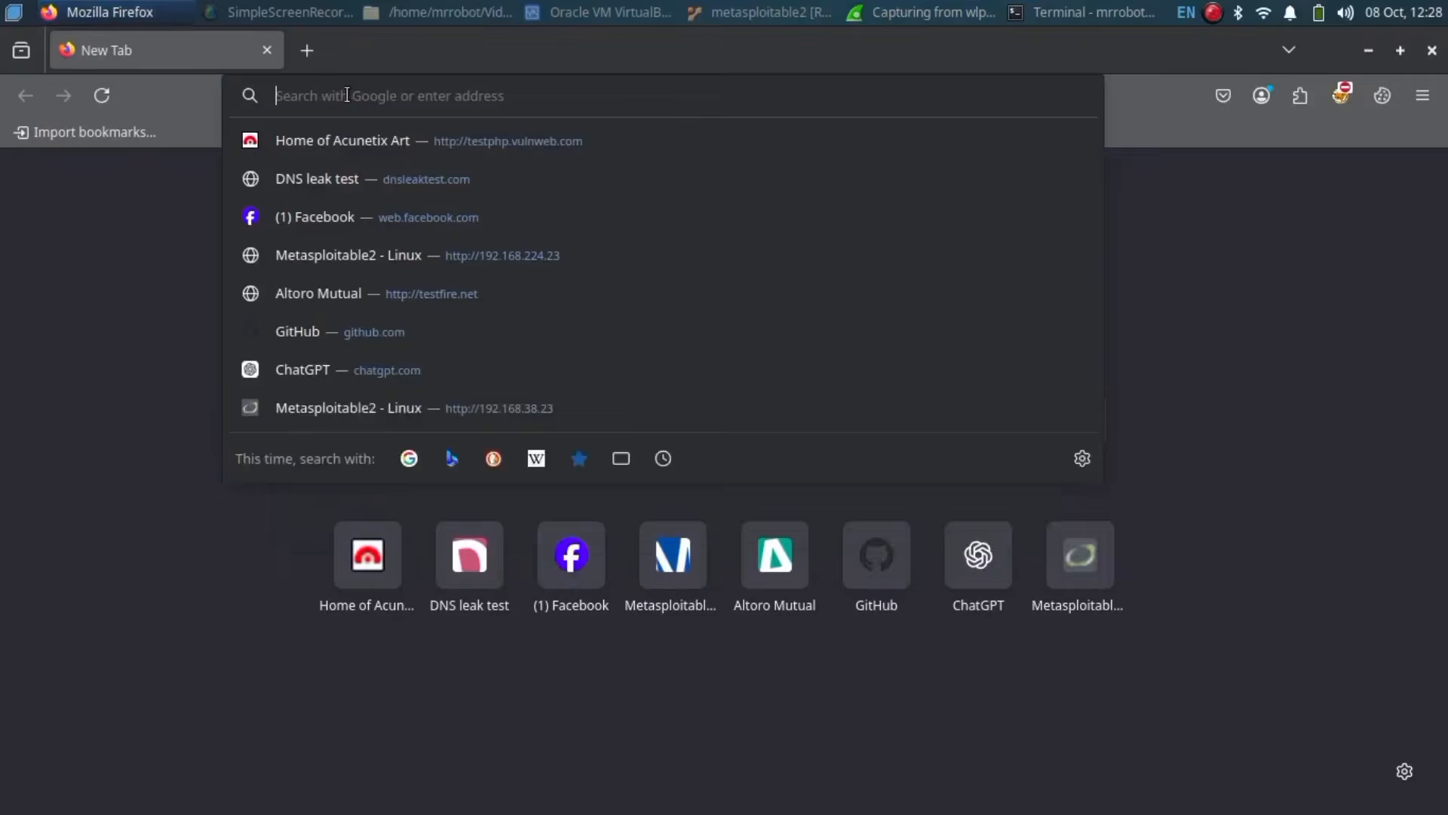
text(htt)
key(BackSpace)
key(BackSpace)
key(BackSpace)
key(BackSpace)
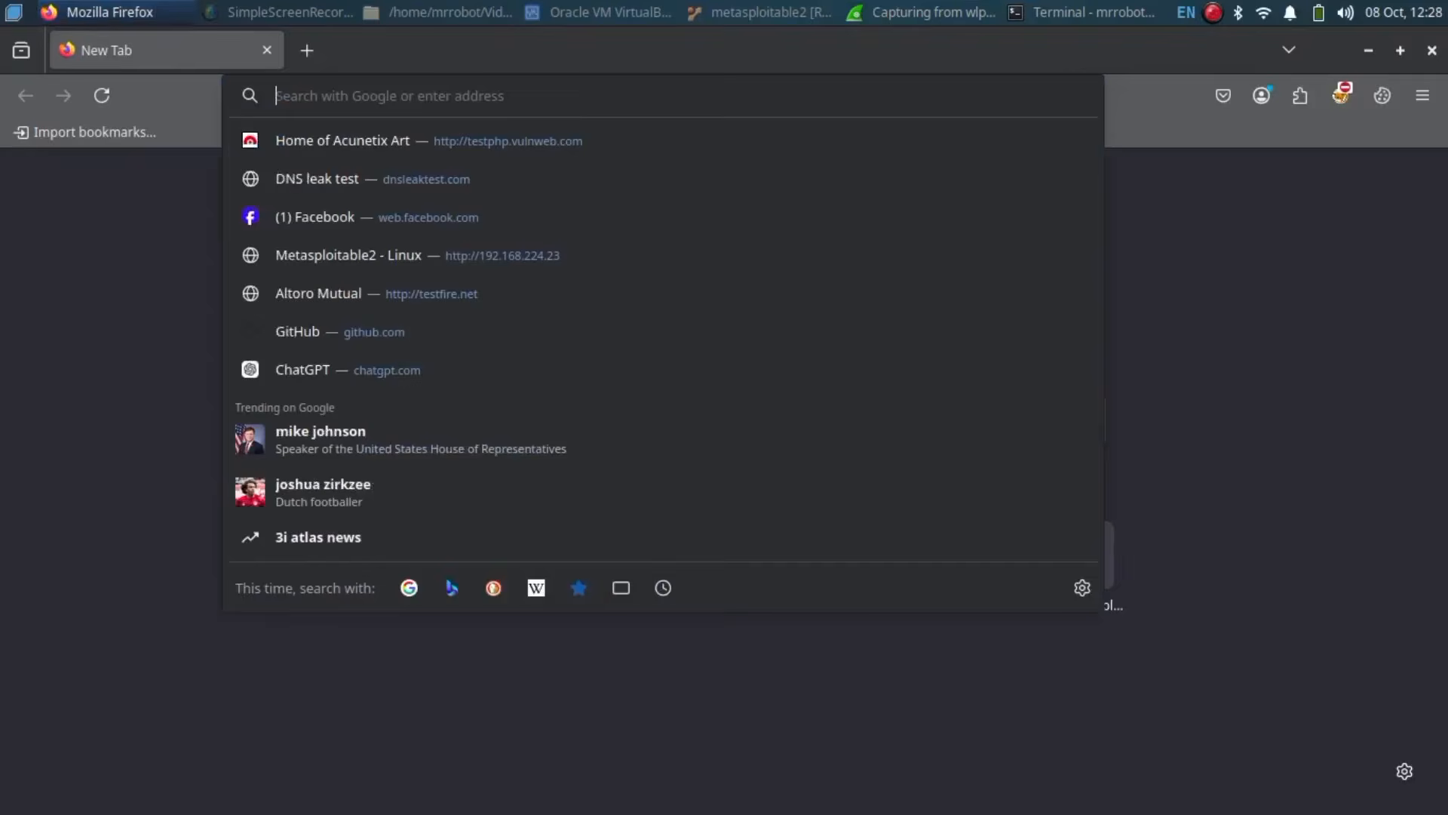
text(testphp.vulnweb.com)
key(Return)
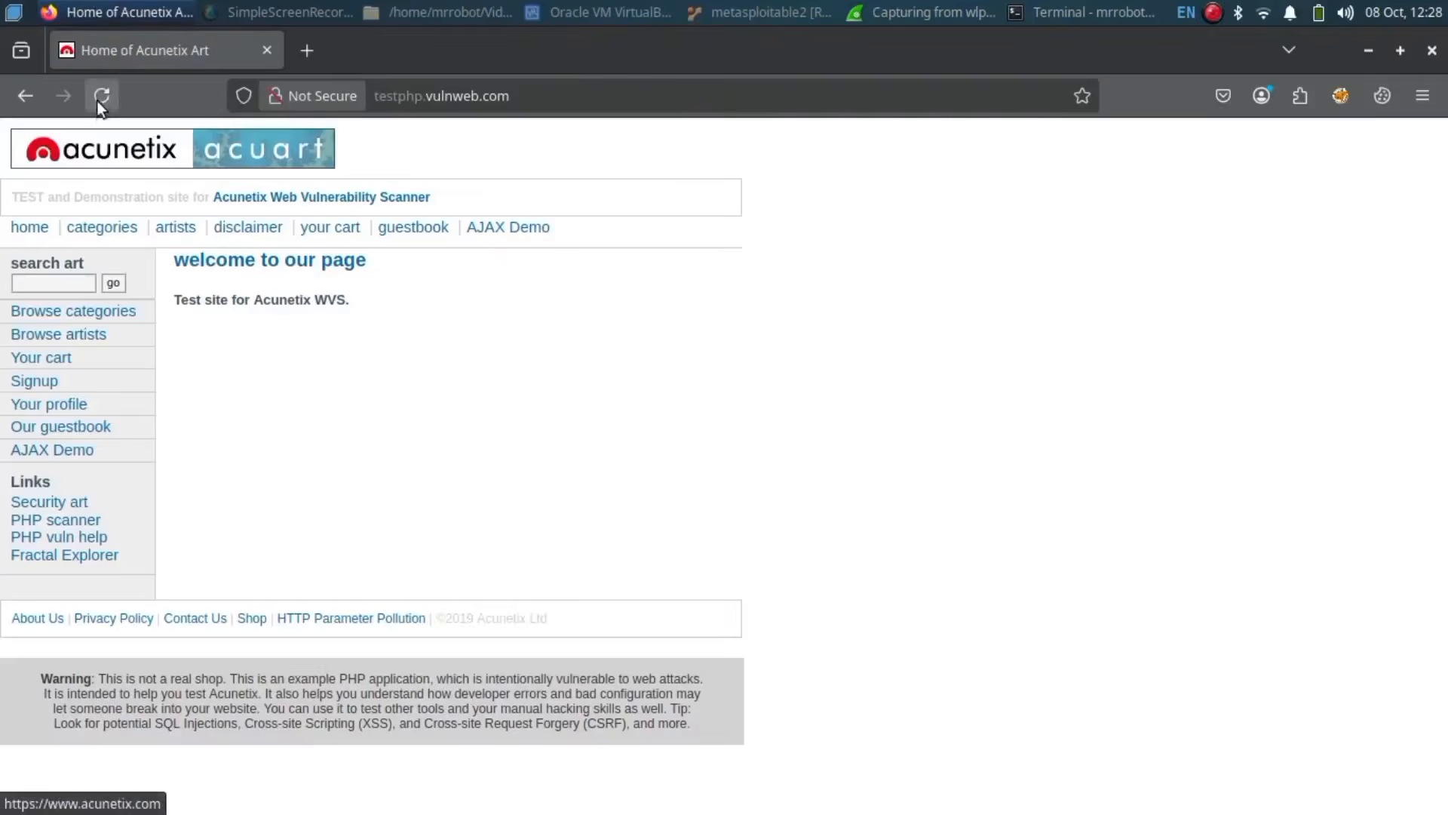
click(854, 11)
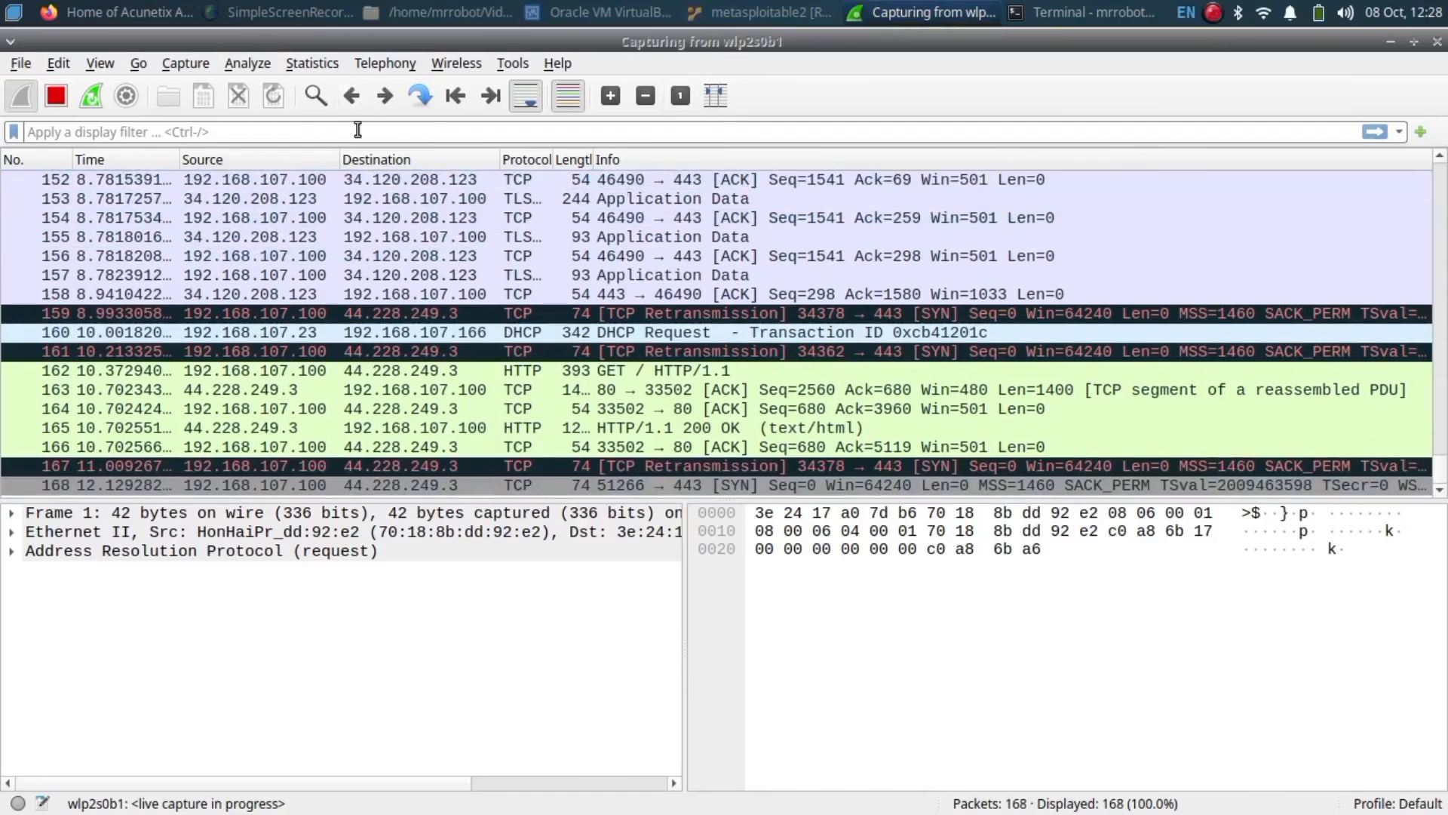
Step: Filter the capture to http and follow the TCP stream of GET packet 124
click(352, 136)
text(http)
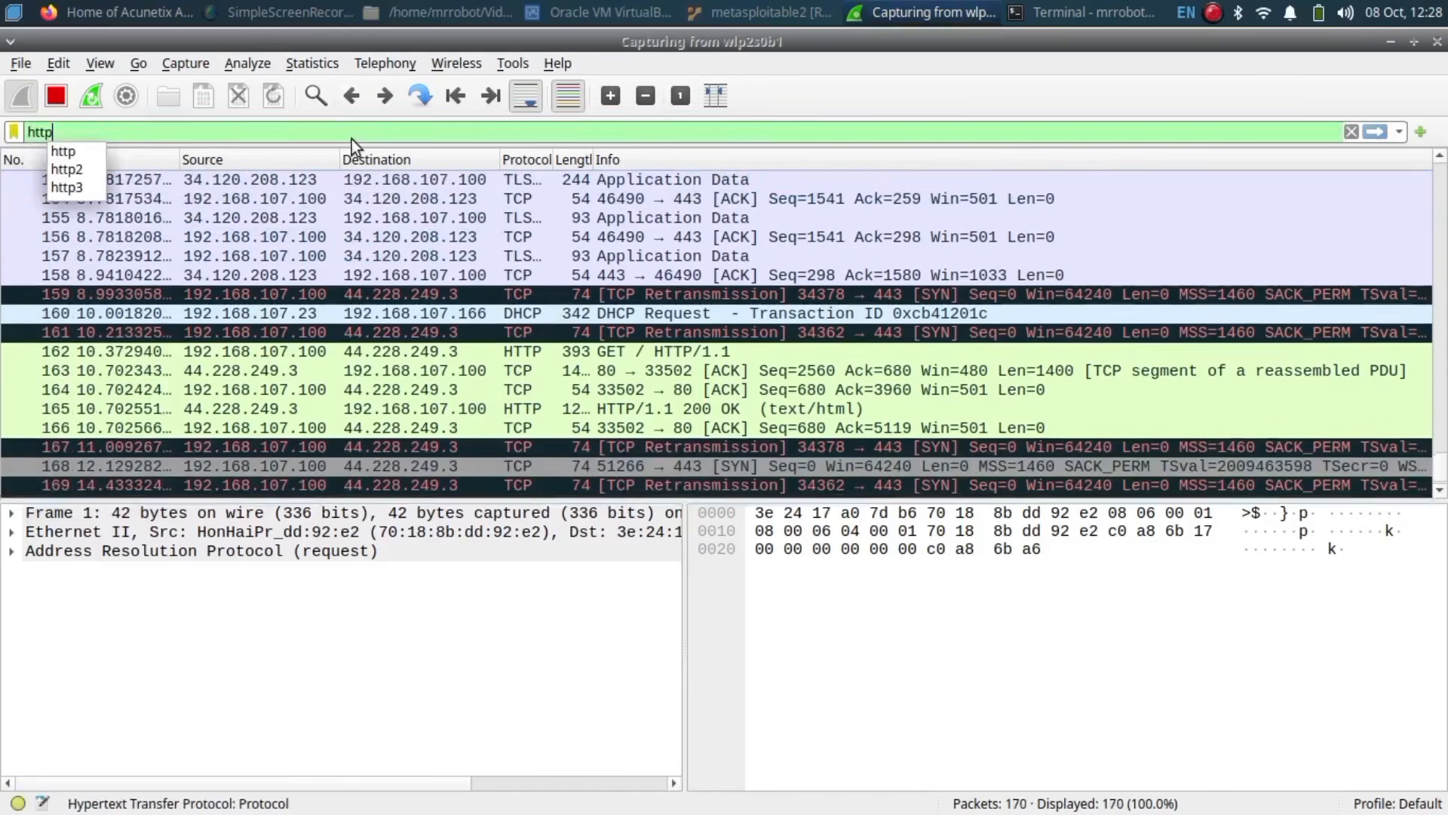
key(Return)
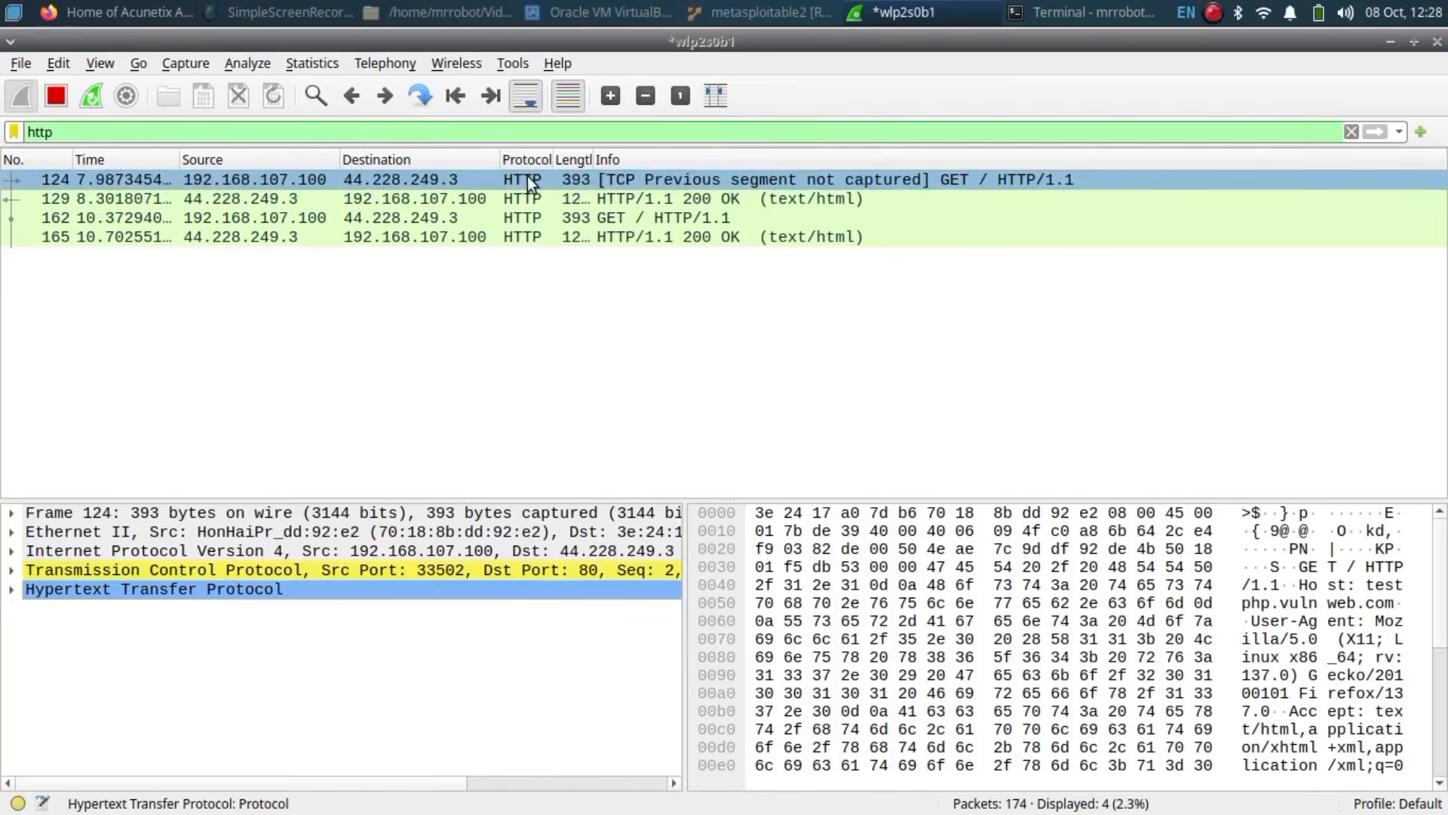
right_click(528, 175)
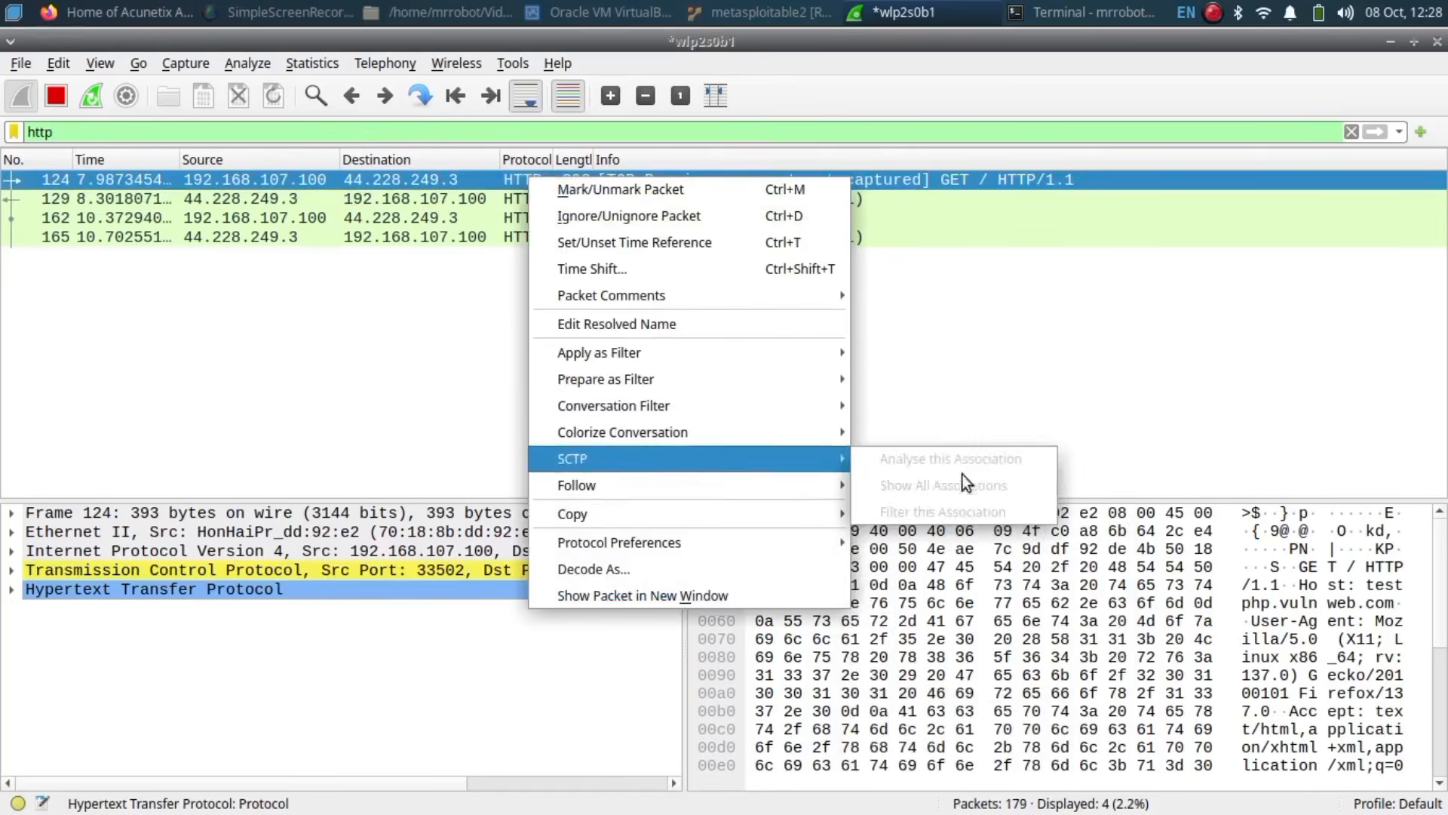
mouse_move(834, 485)
click(902, 487)
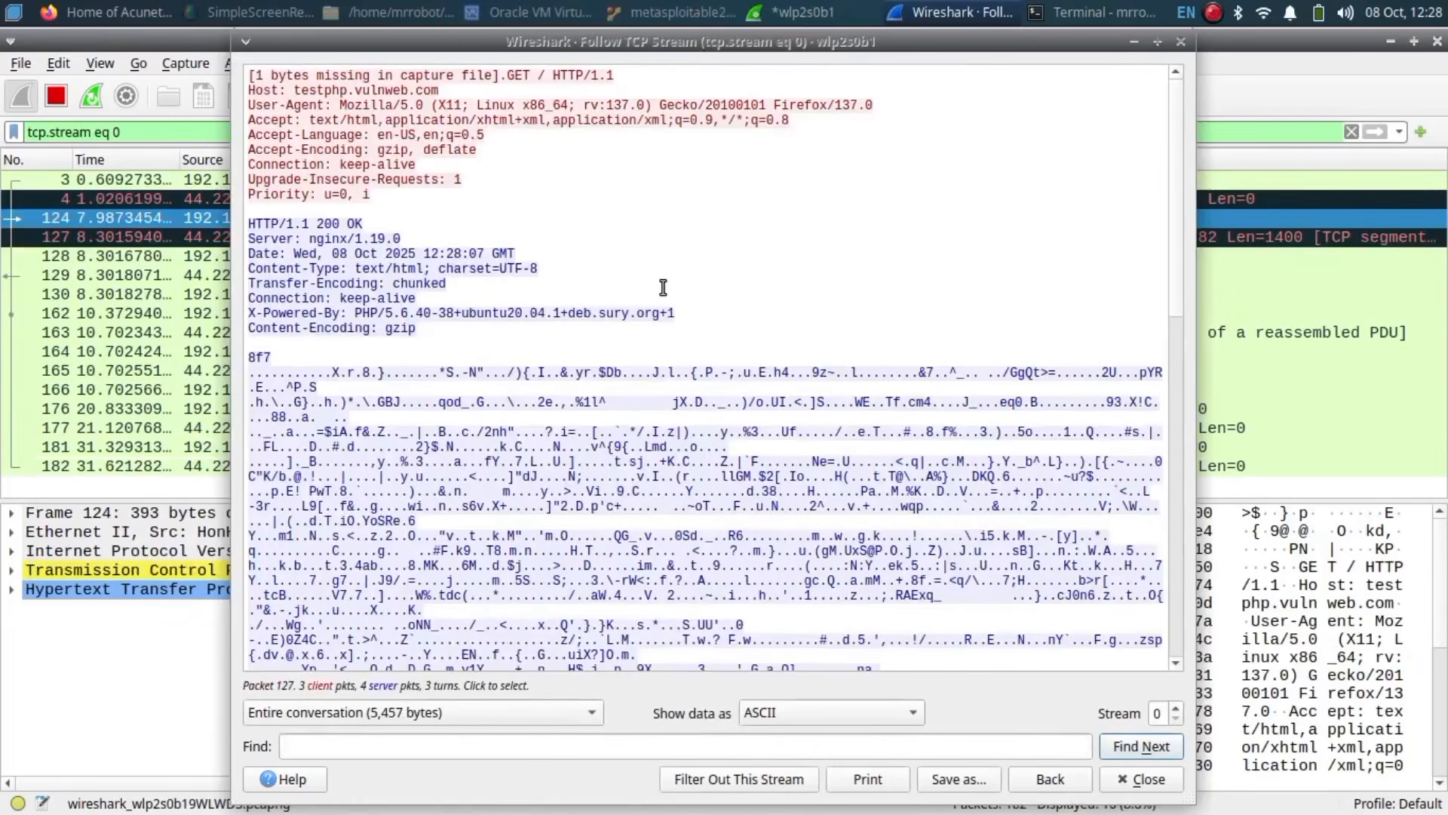
Step: Read the first GET request headers and the response headers from Date to Content-Encoding
drag(302, 121, 428, 171)
double_click(430, 172)
click(415, 195)
drag(296, 253, 422, 325)
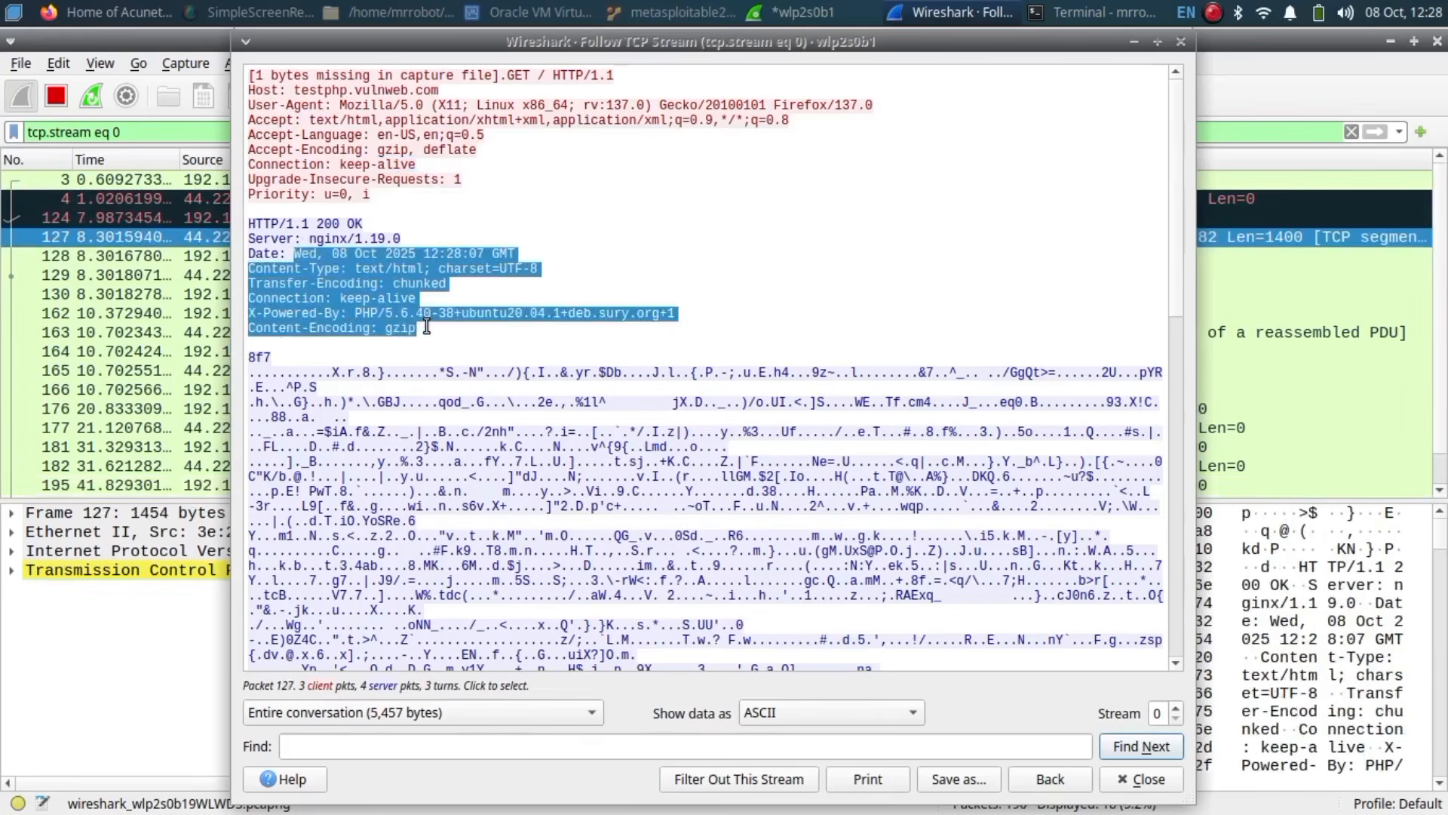
click(426, 325)
scroll(1175, 301, down, 12)
scroll(1178, 373, up, 12)
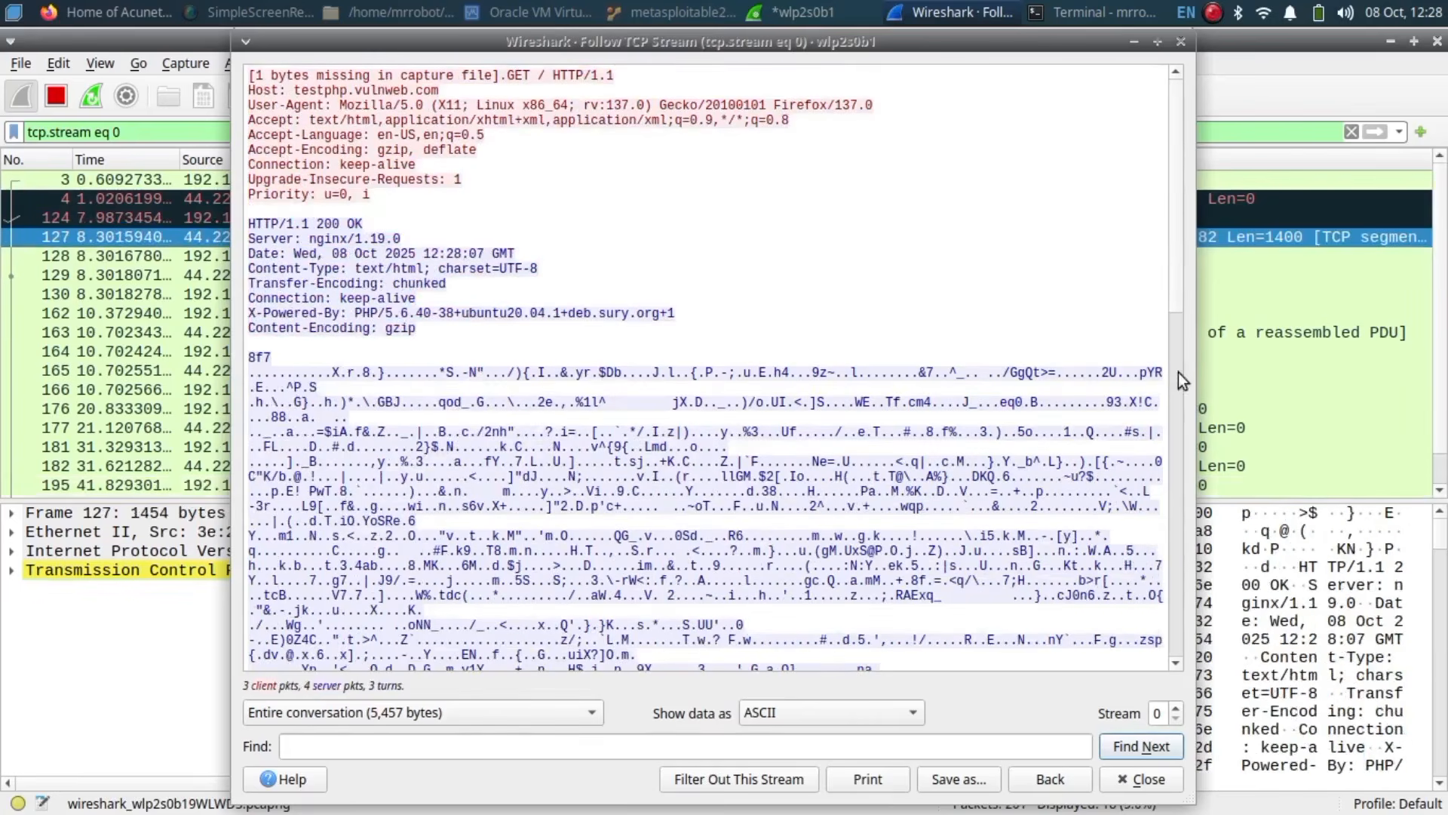
scroll(1179, 373, down, 6)
scroll(1178, 373, down, 6)
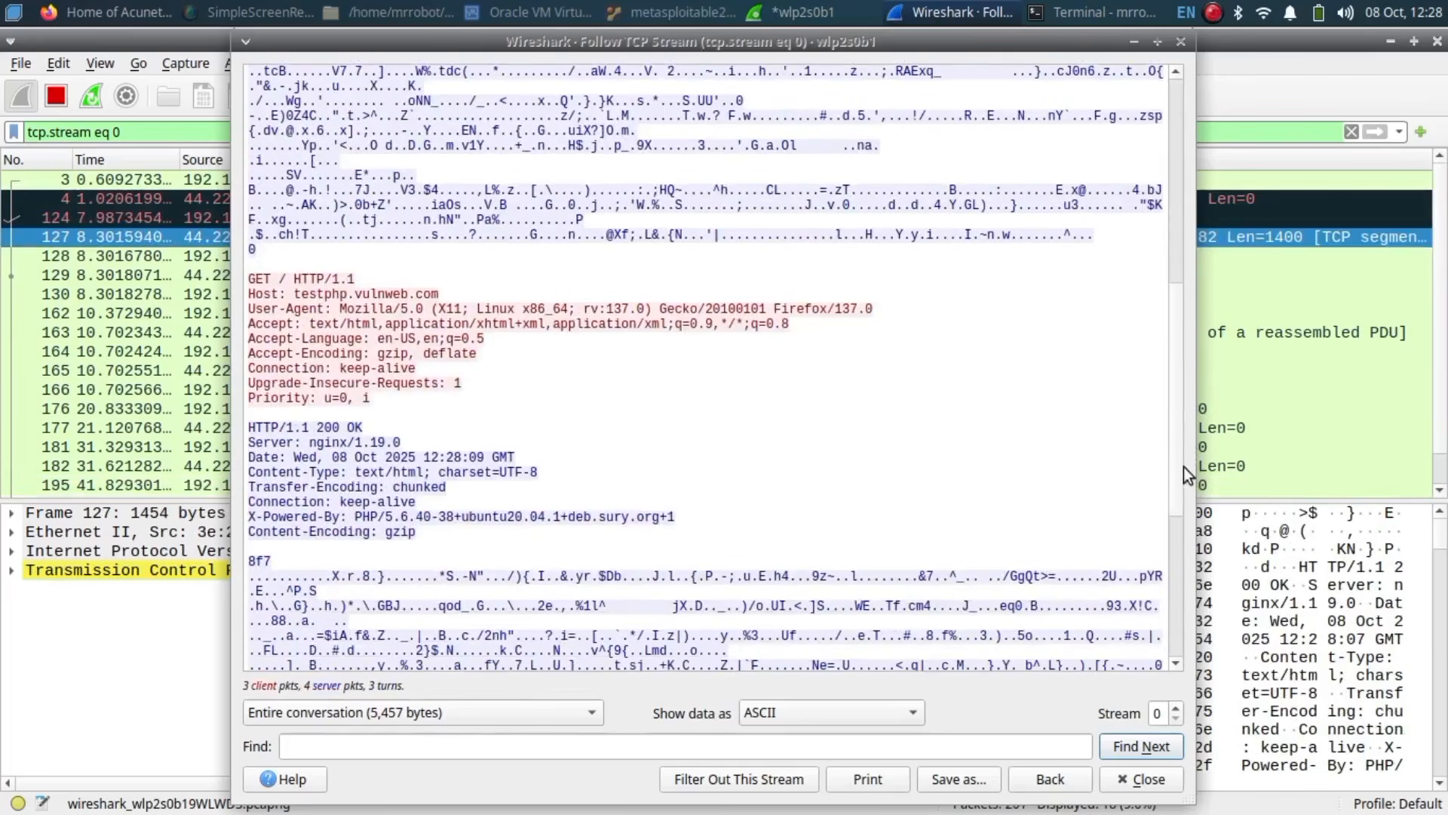
Step: Jump to the second GET request and read its Host and User-Agent headers
click(254, 279)
drag(293, 293, 446, 299)
click(445, 300)
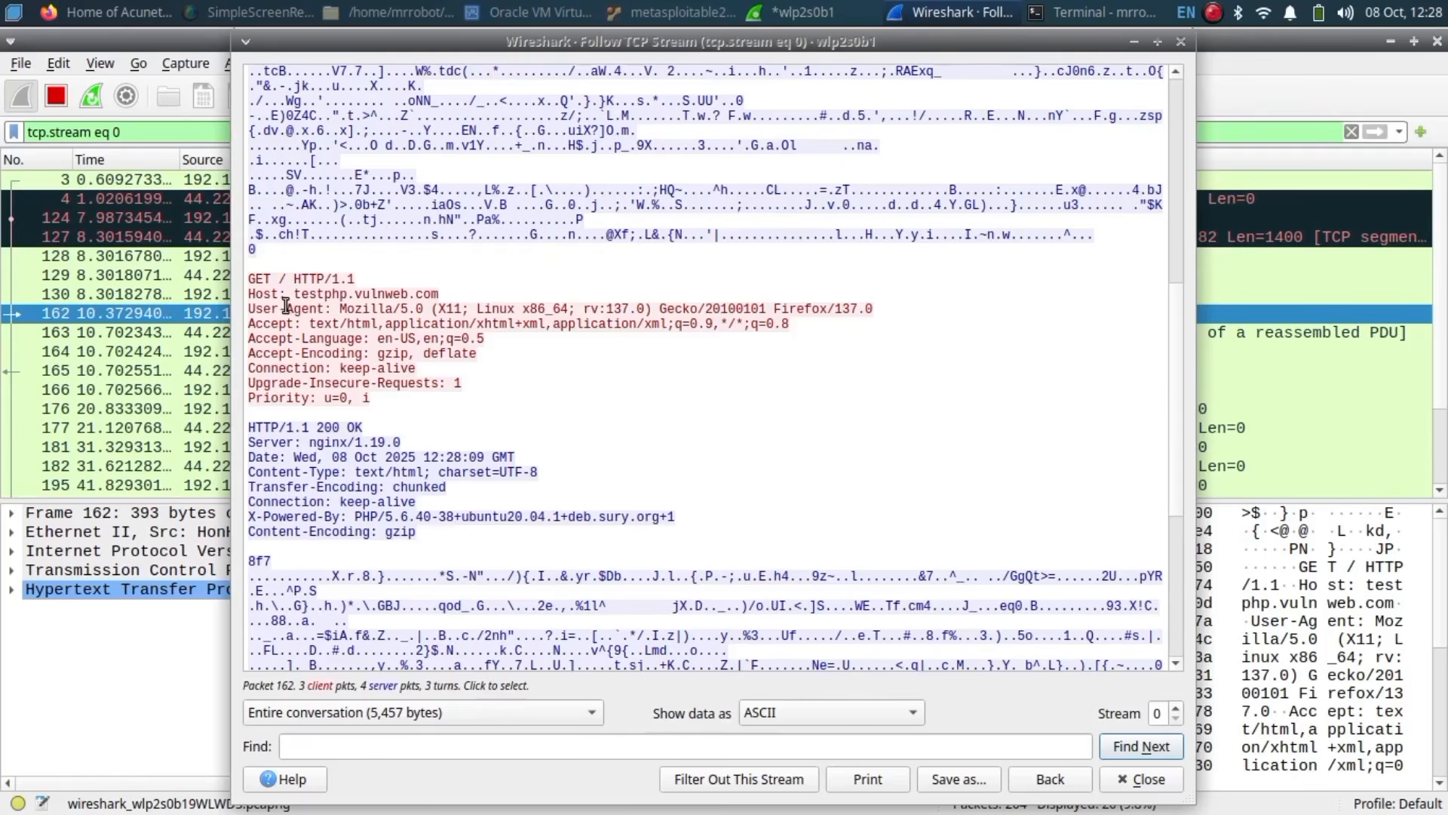
drag(286, 306, 702, 317)
scroll(703, 317, up, 1)
click(703, 319)
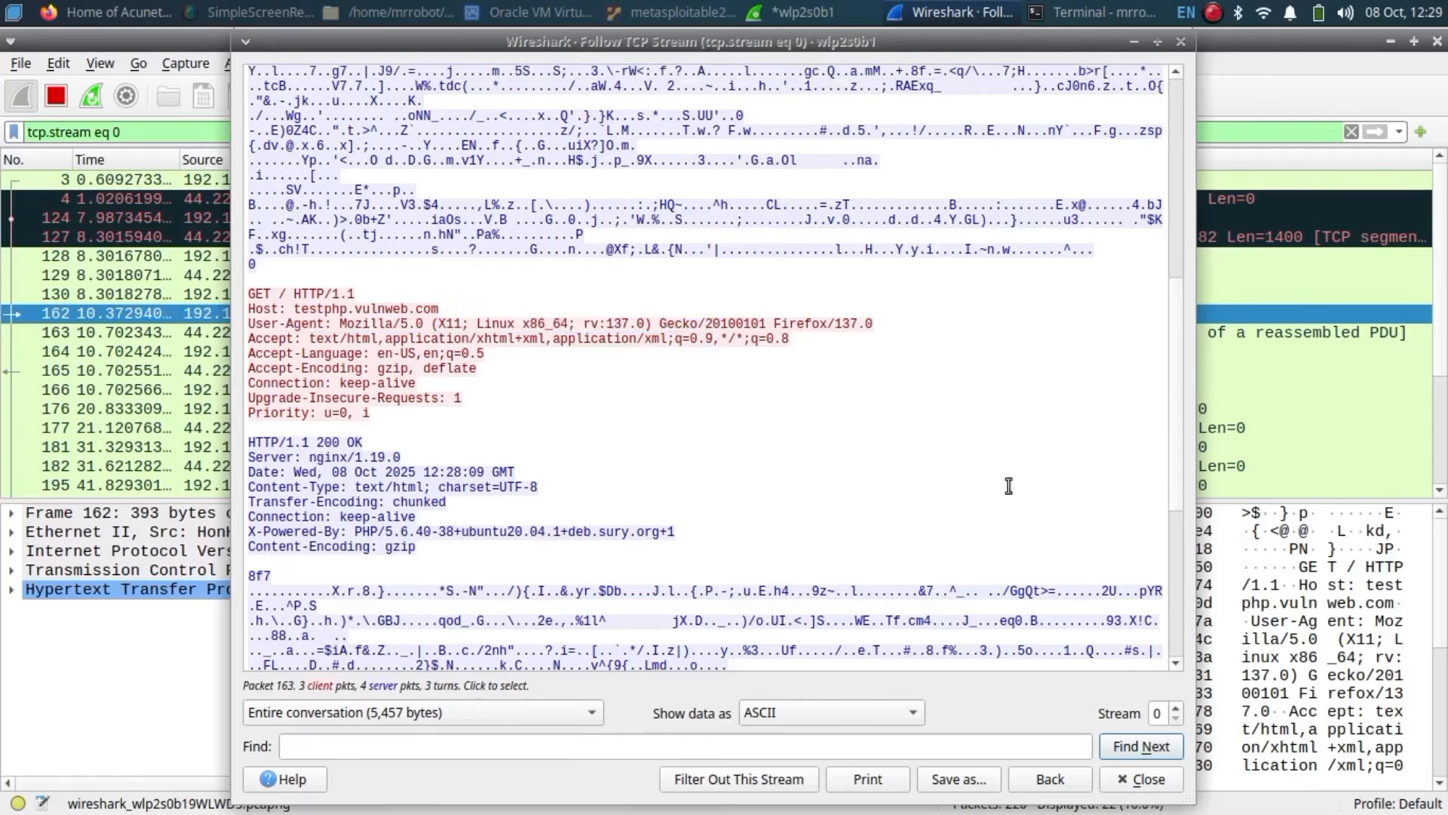
scroll(1170, 375, down, 8)
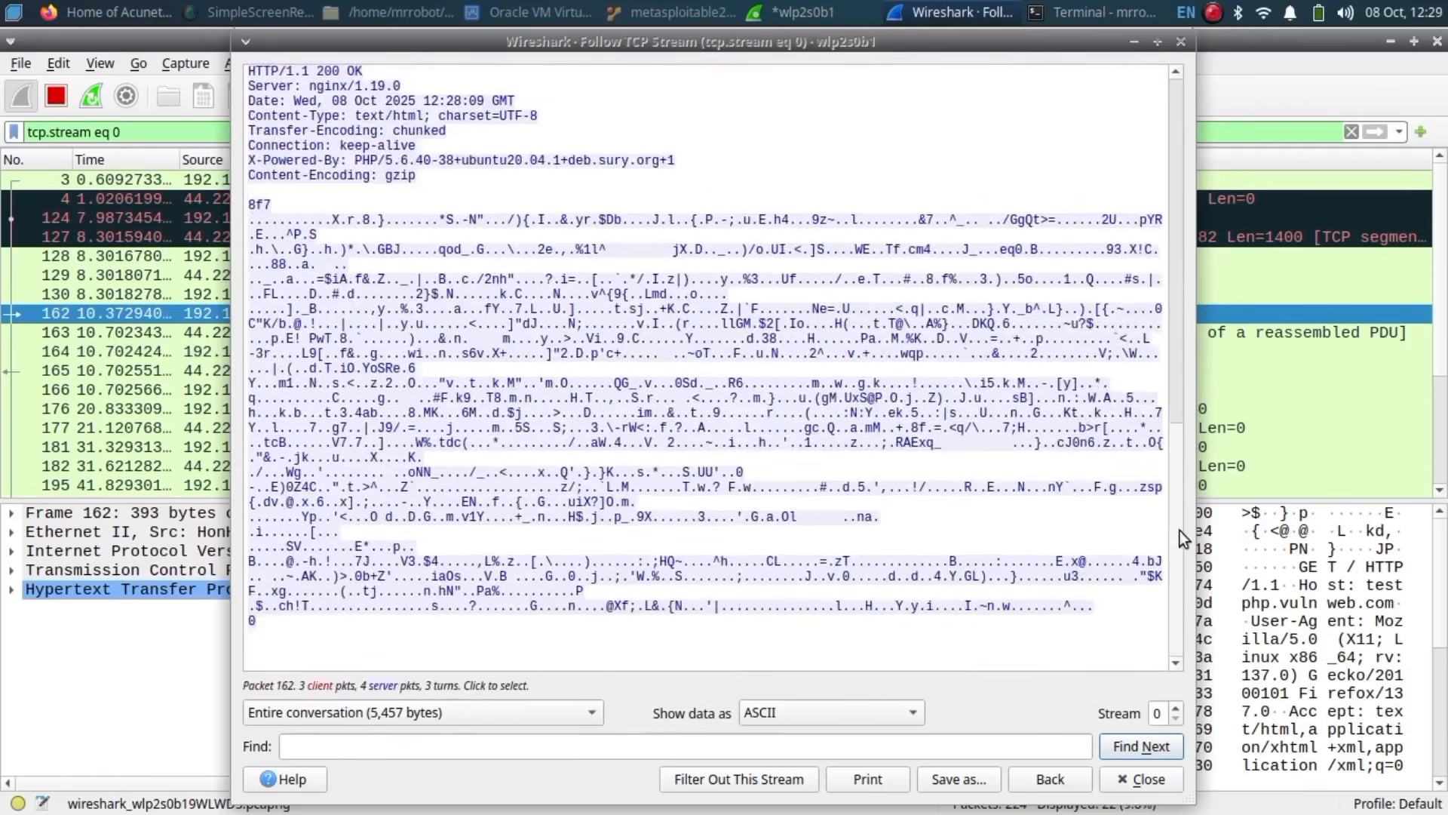
scroll(1180, 531, up, 9)
scroll(1150, 360, down, 4)
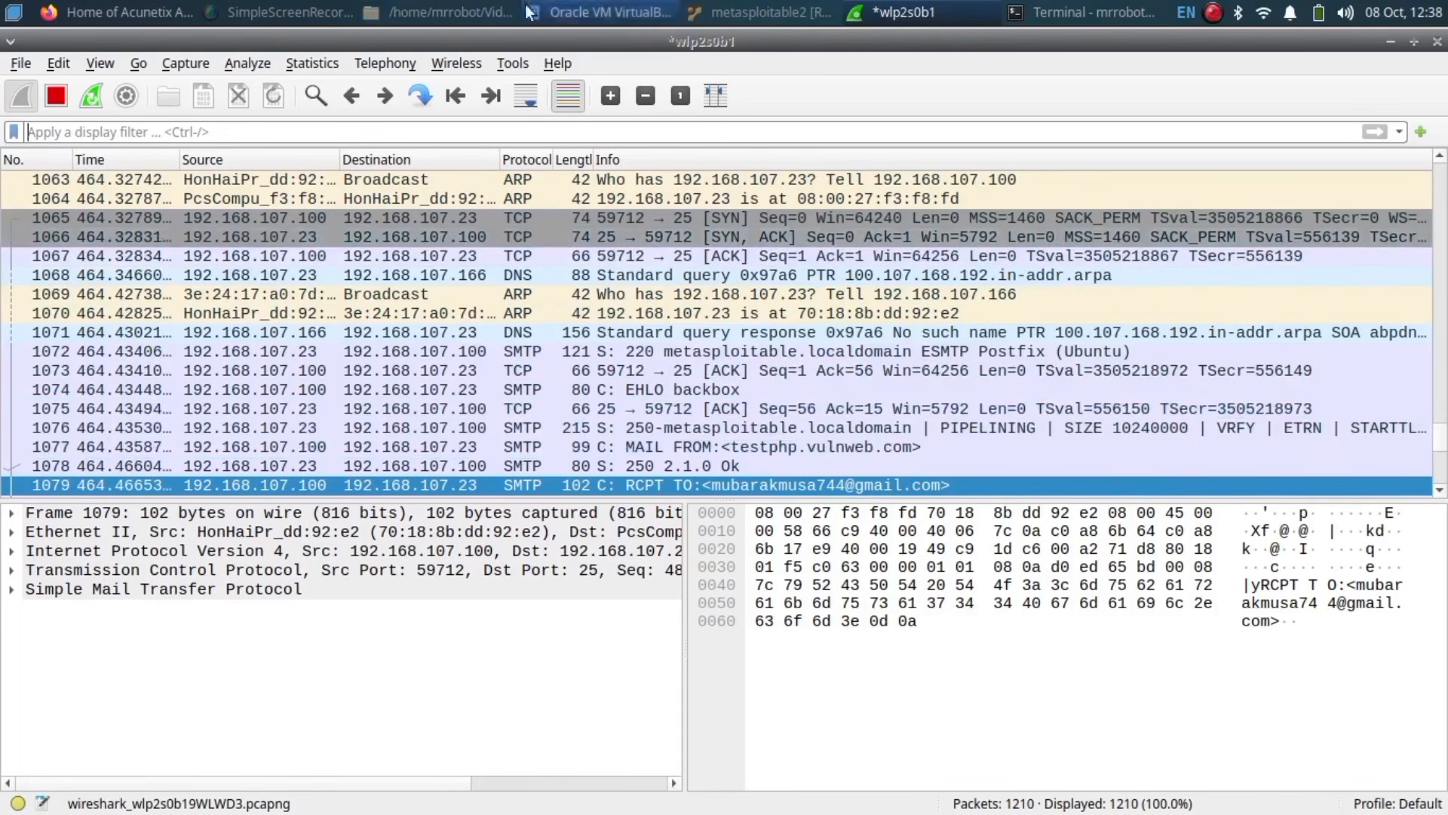
Step: Follow the SMTP session's TCP stream from EHLO packet 1074, then enter ftp 192.168.107.23 in the terminal
text(smtp)
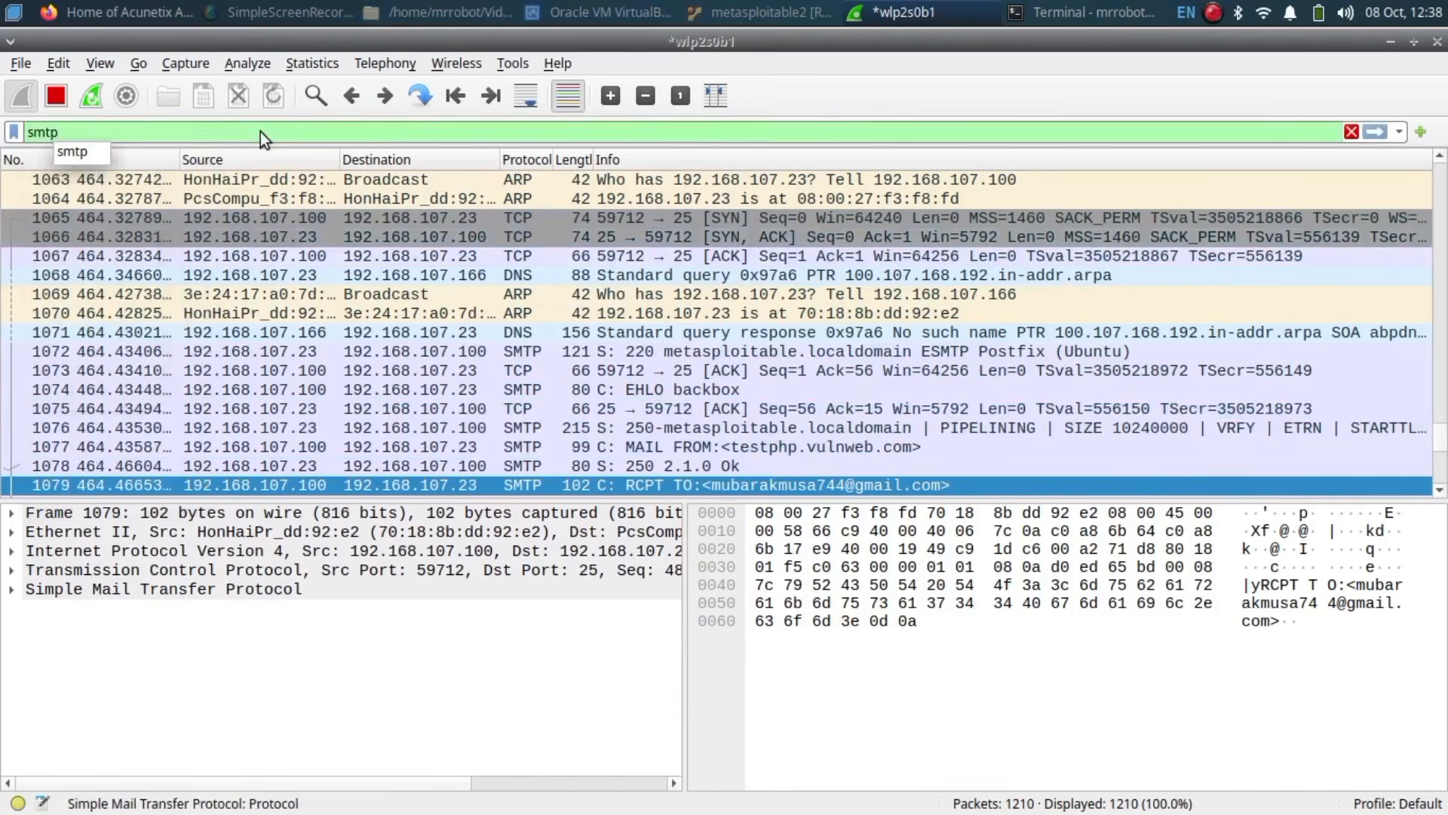
key(Return)
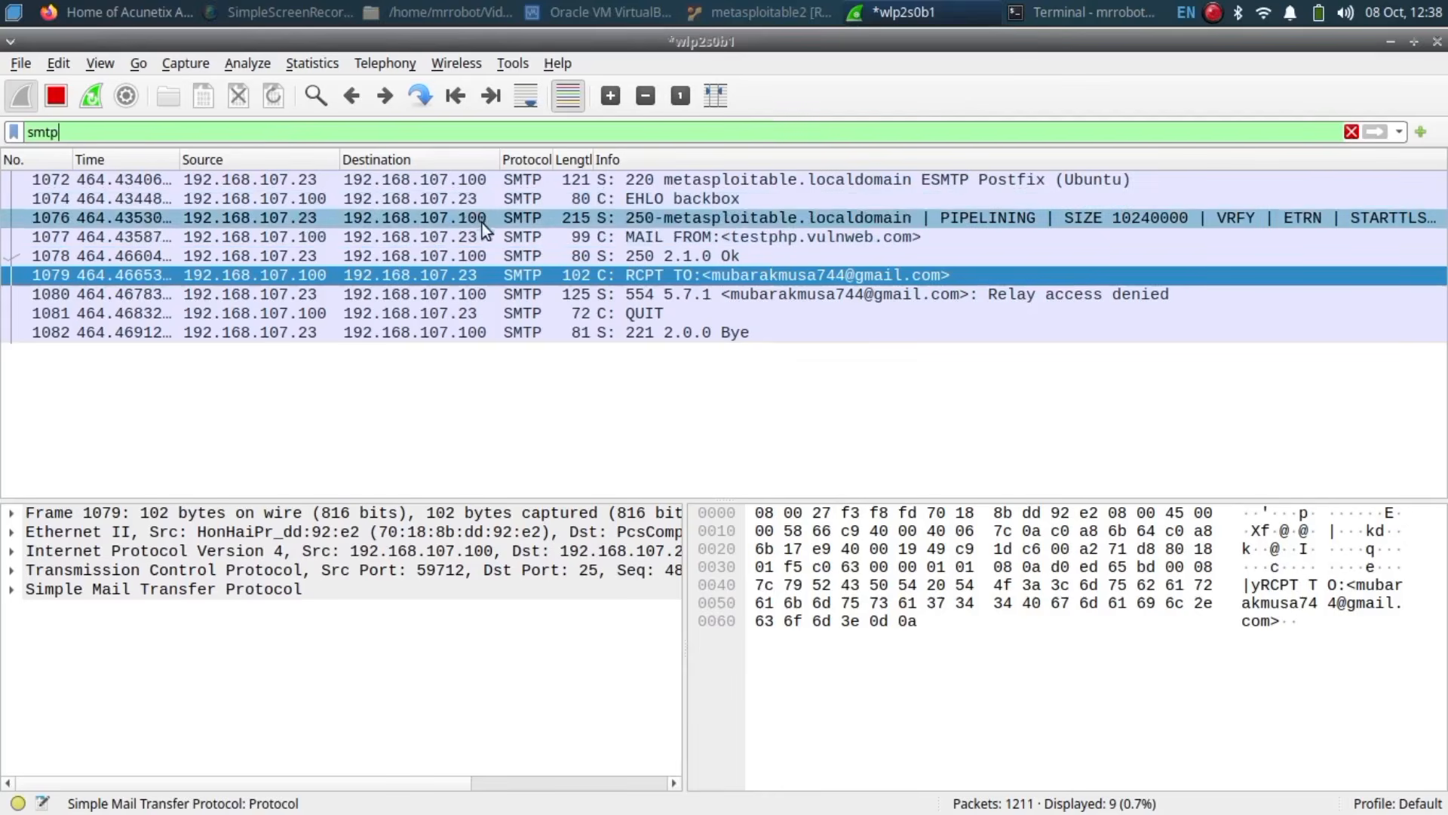
right_click(484, 204)
mouse_move(545, 519)
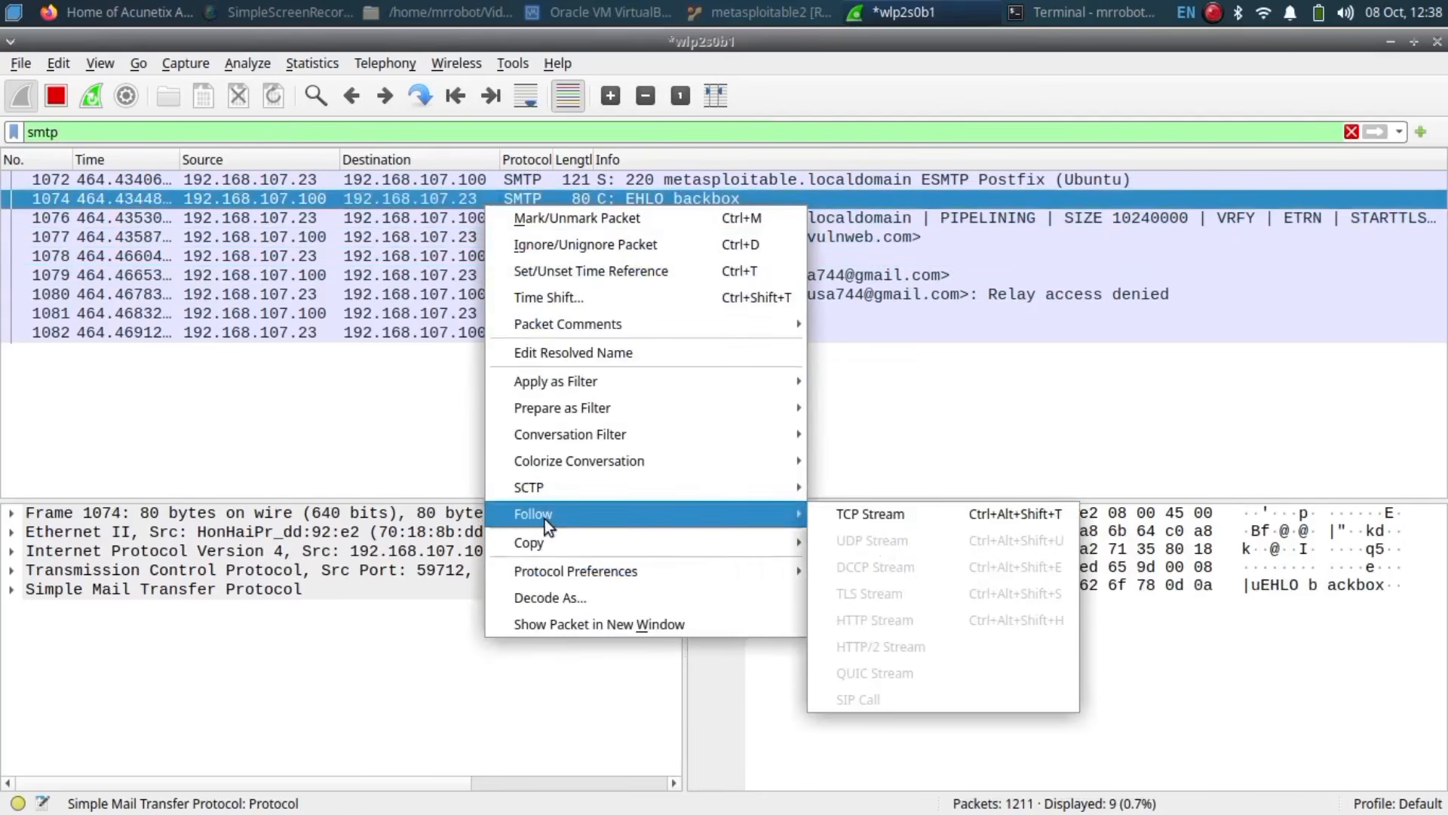
click(889, 517)
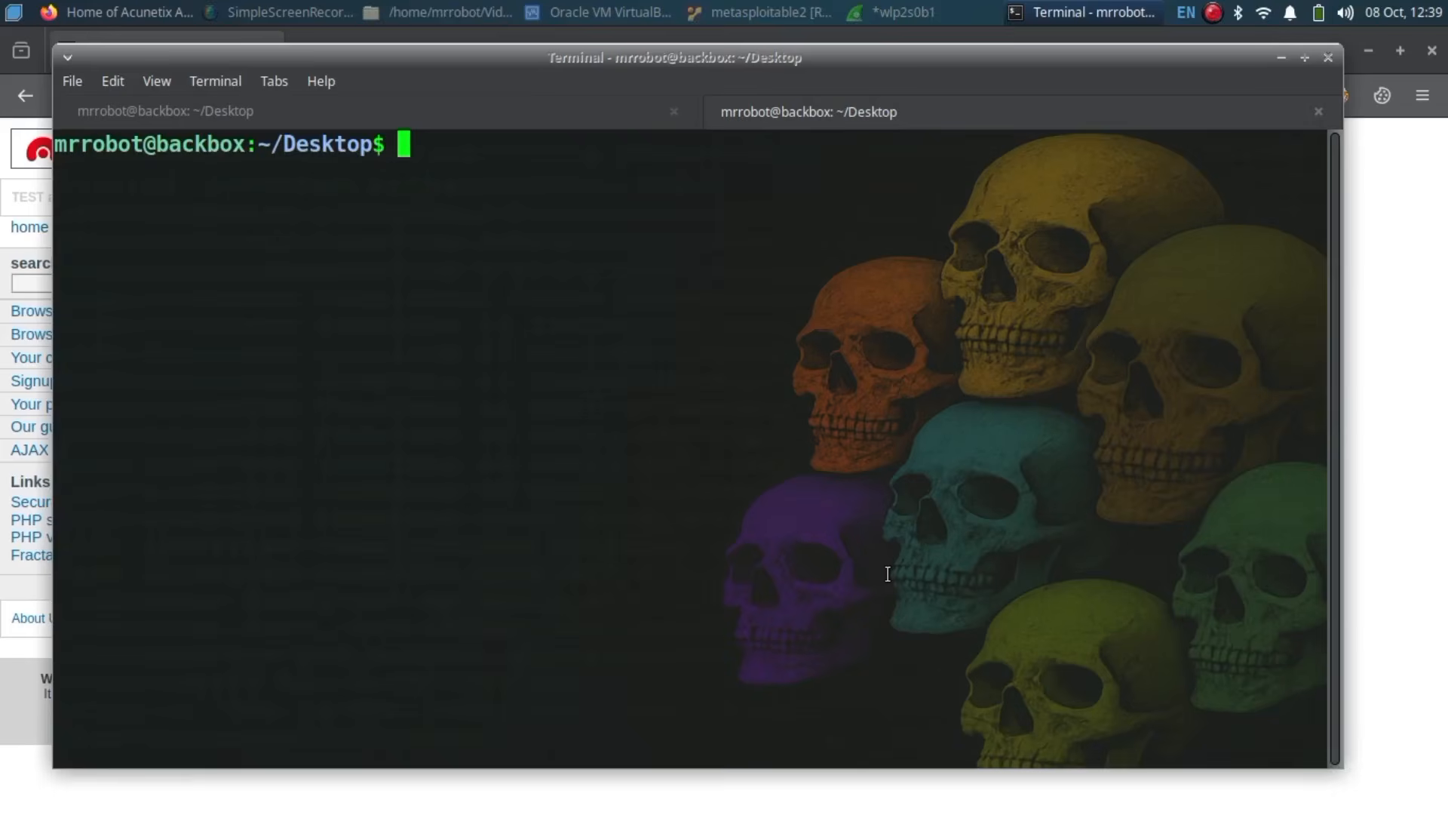
text(ftp 192.168.107.)
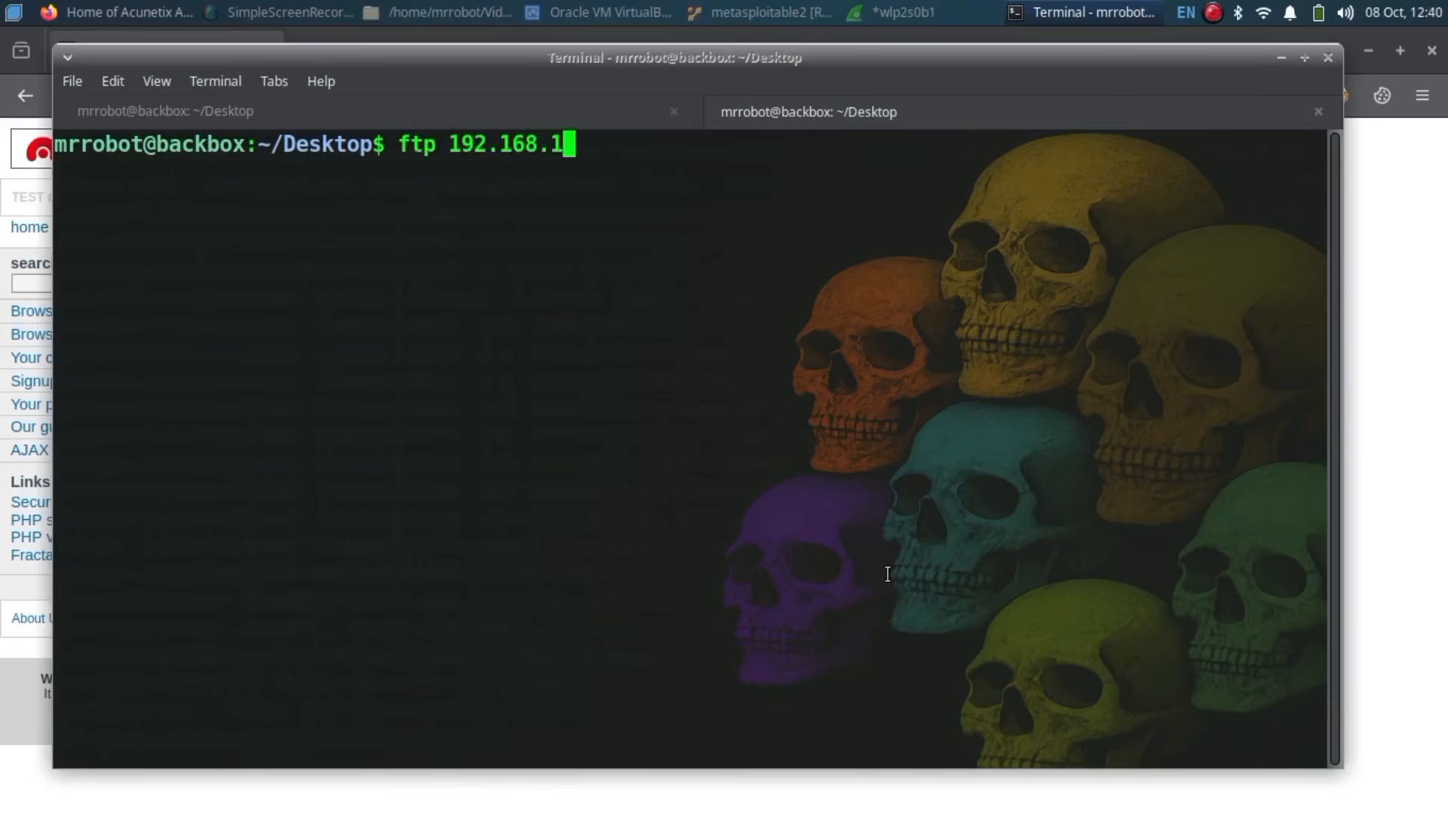
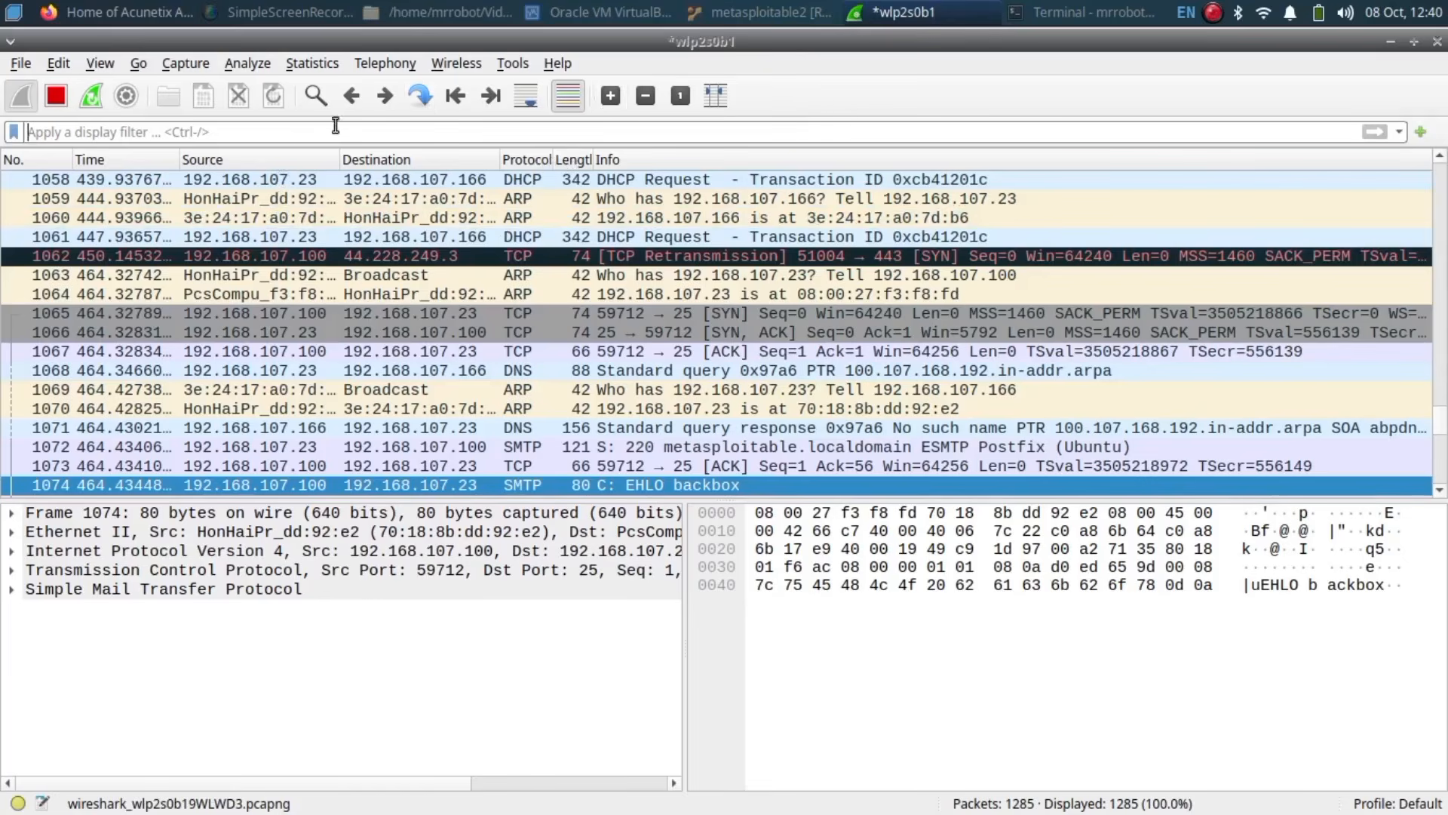
Step: Filter the capture to ftp and follow the PASS packet's TCP stream (stream 20)
text(ftp)
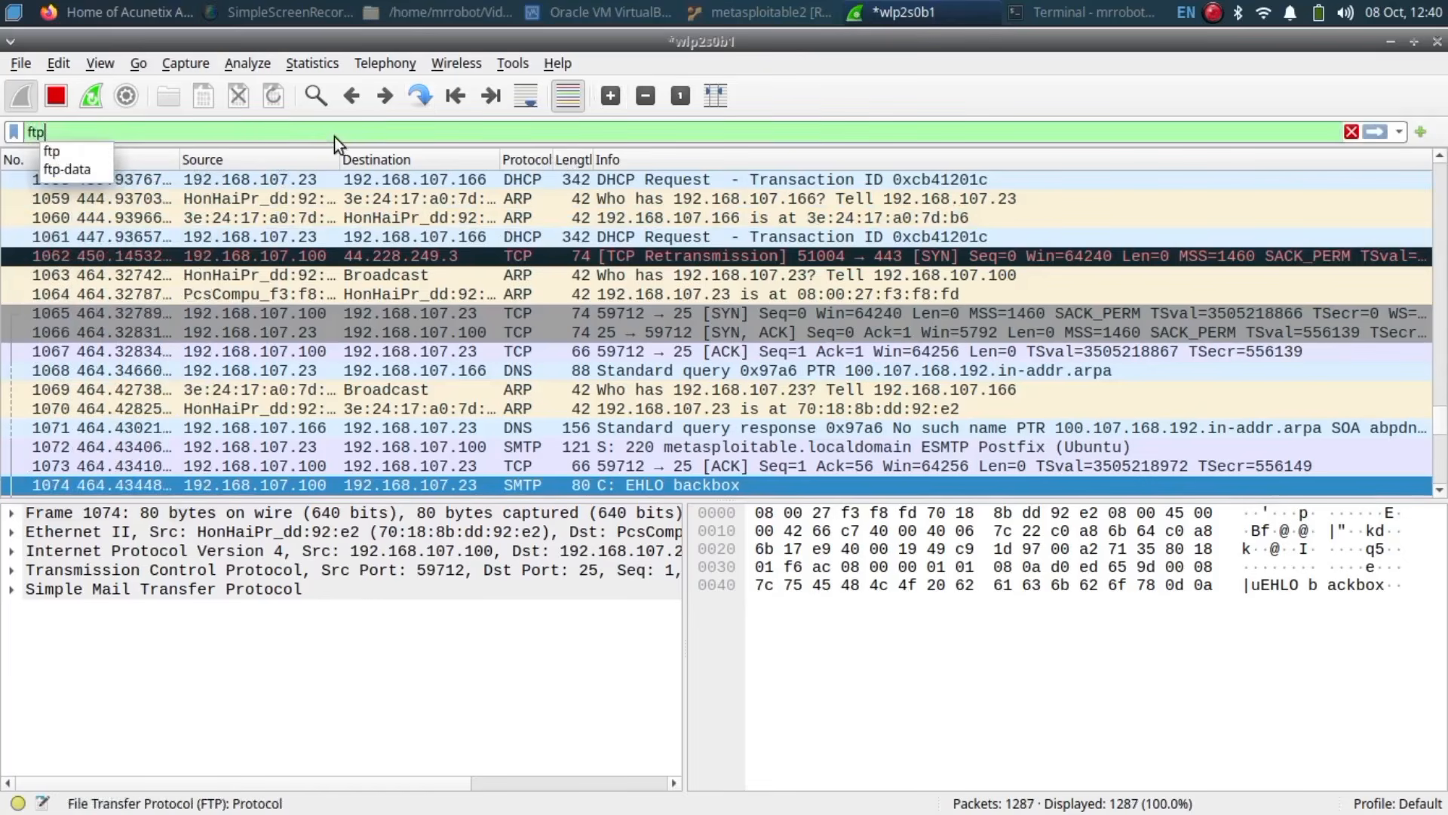
key(Return)
right_click(539, 239)
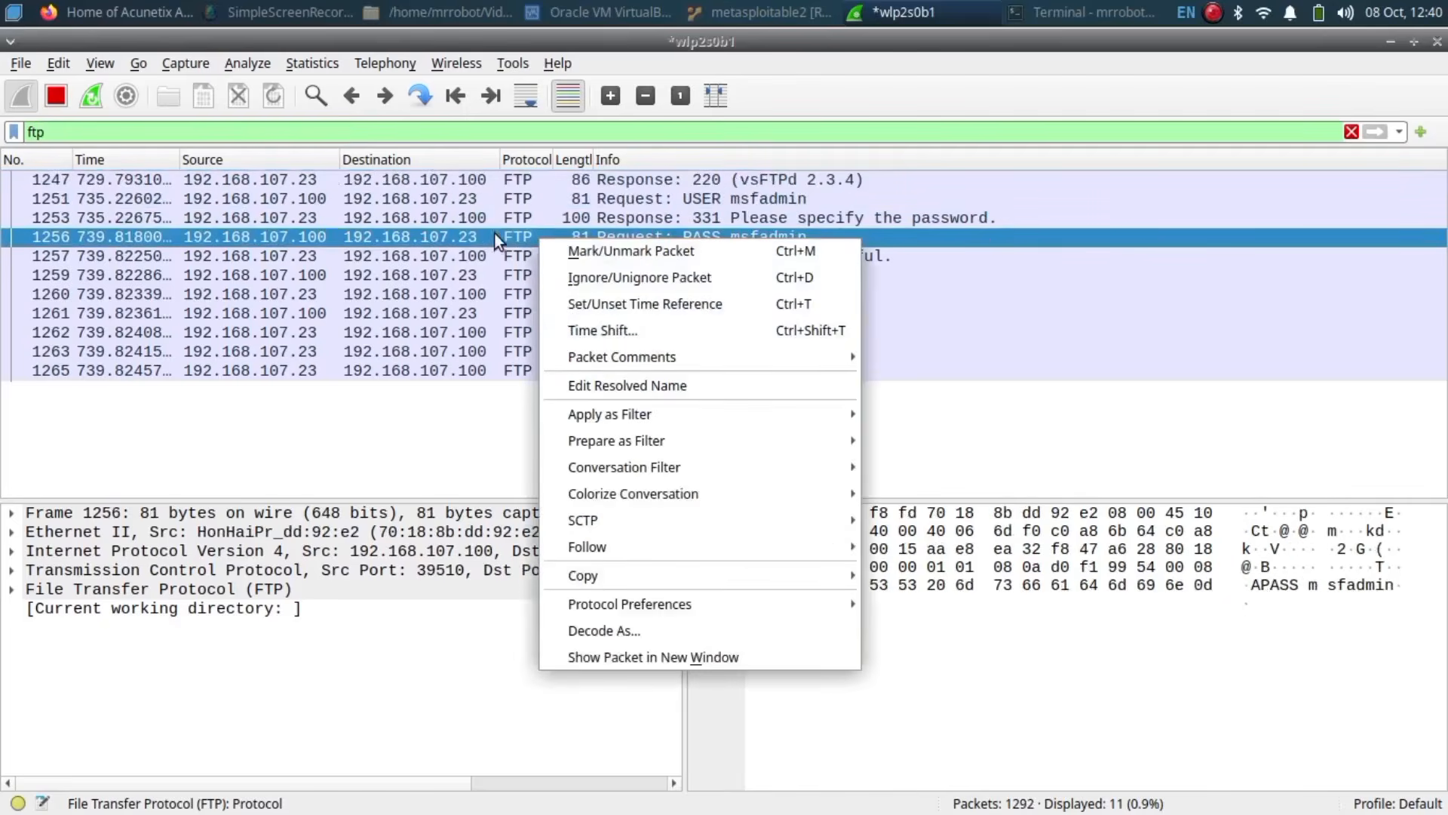
mouse_move(607, 545)
click(916, 545)
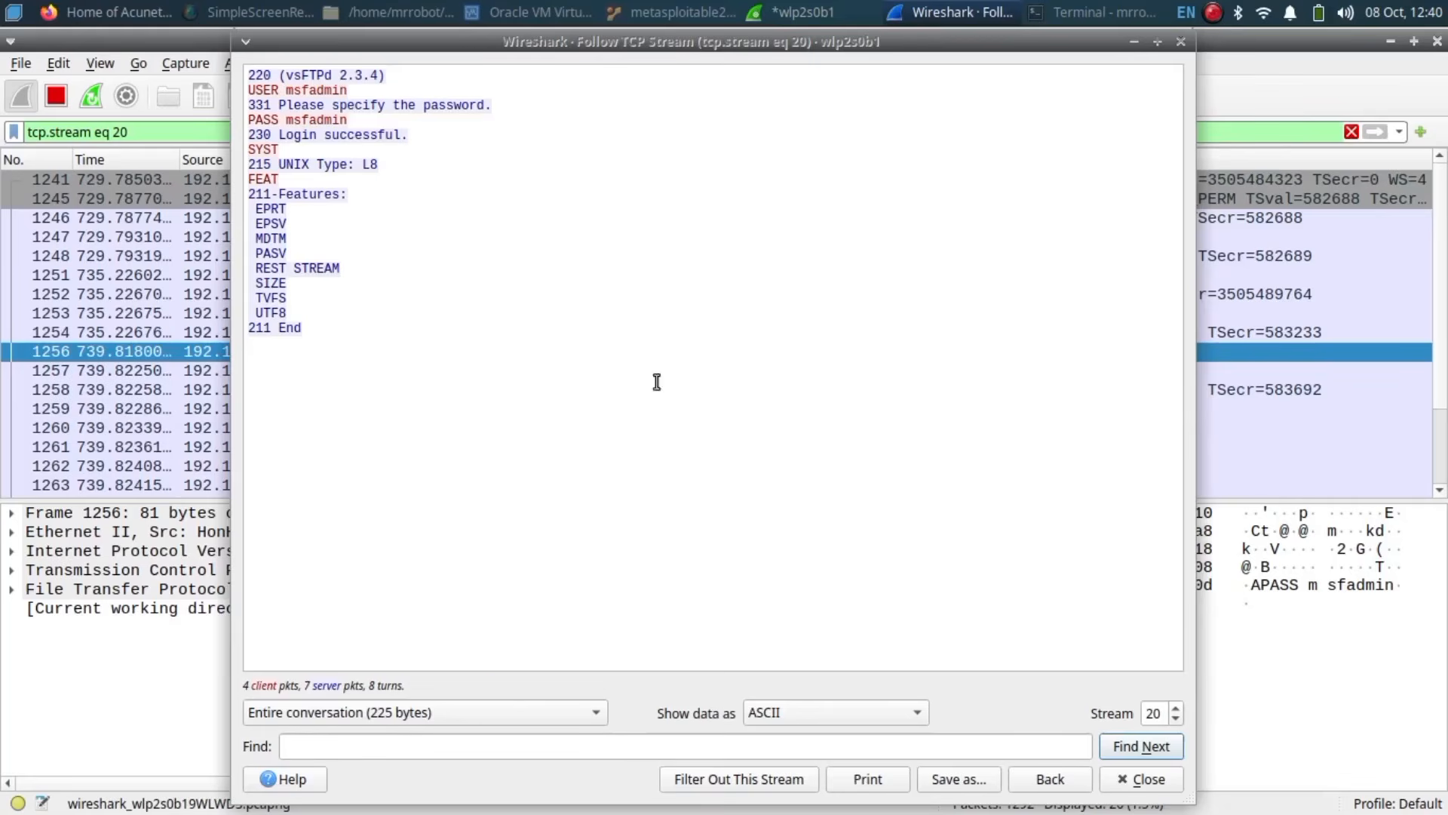
Step: Select the USER, PASS and 230 Login successful lines to locate each one's packet
click(355, 91)
click(355, 120)
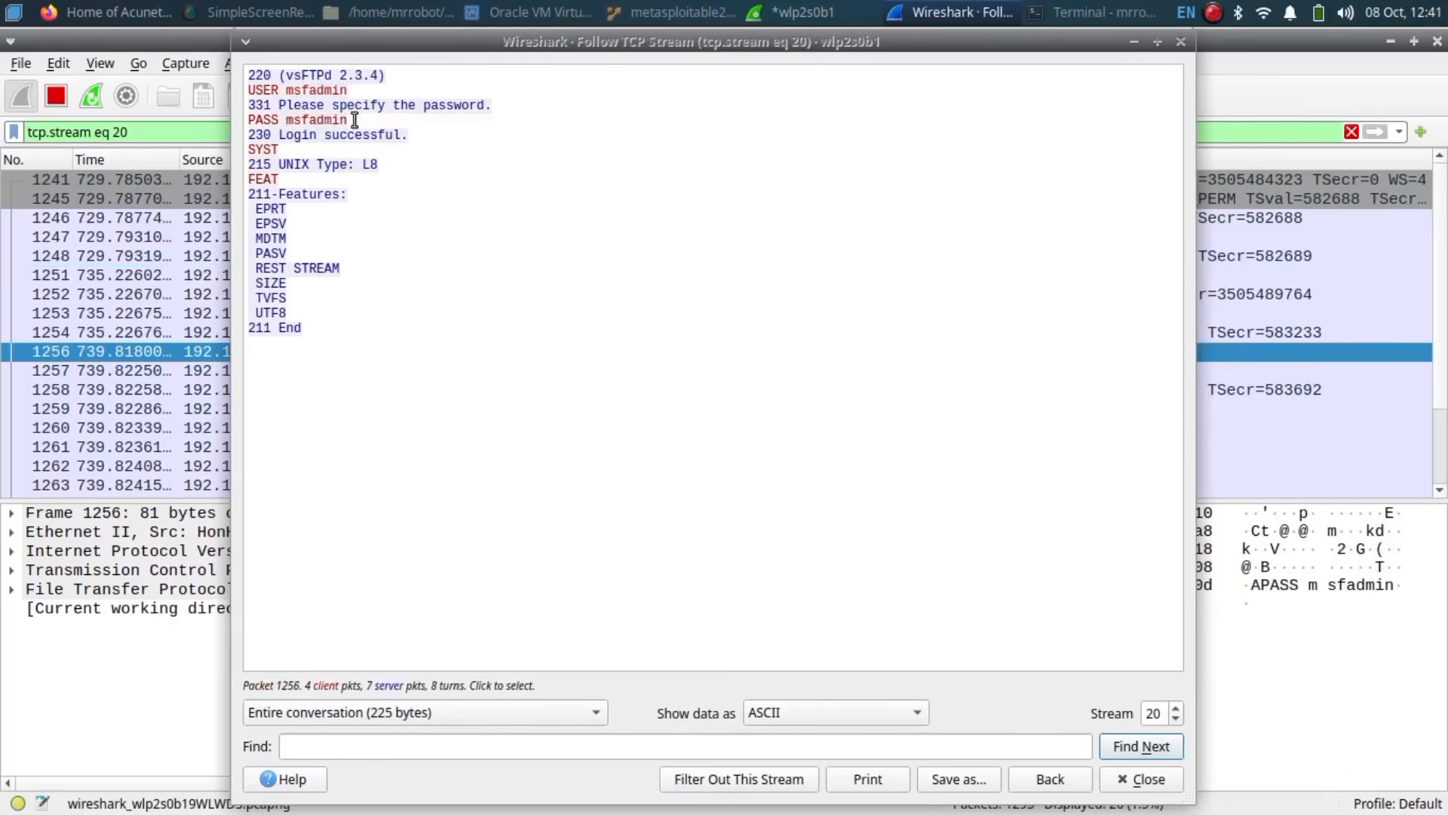
click(286, 137)
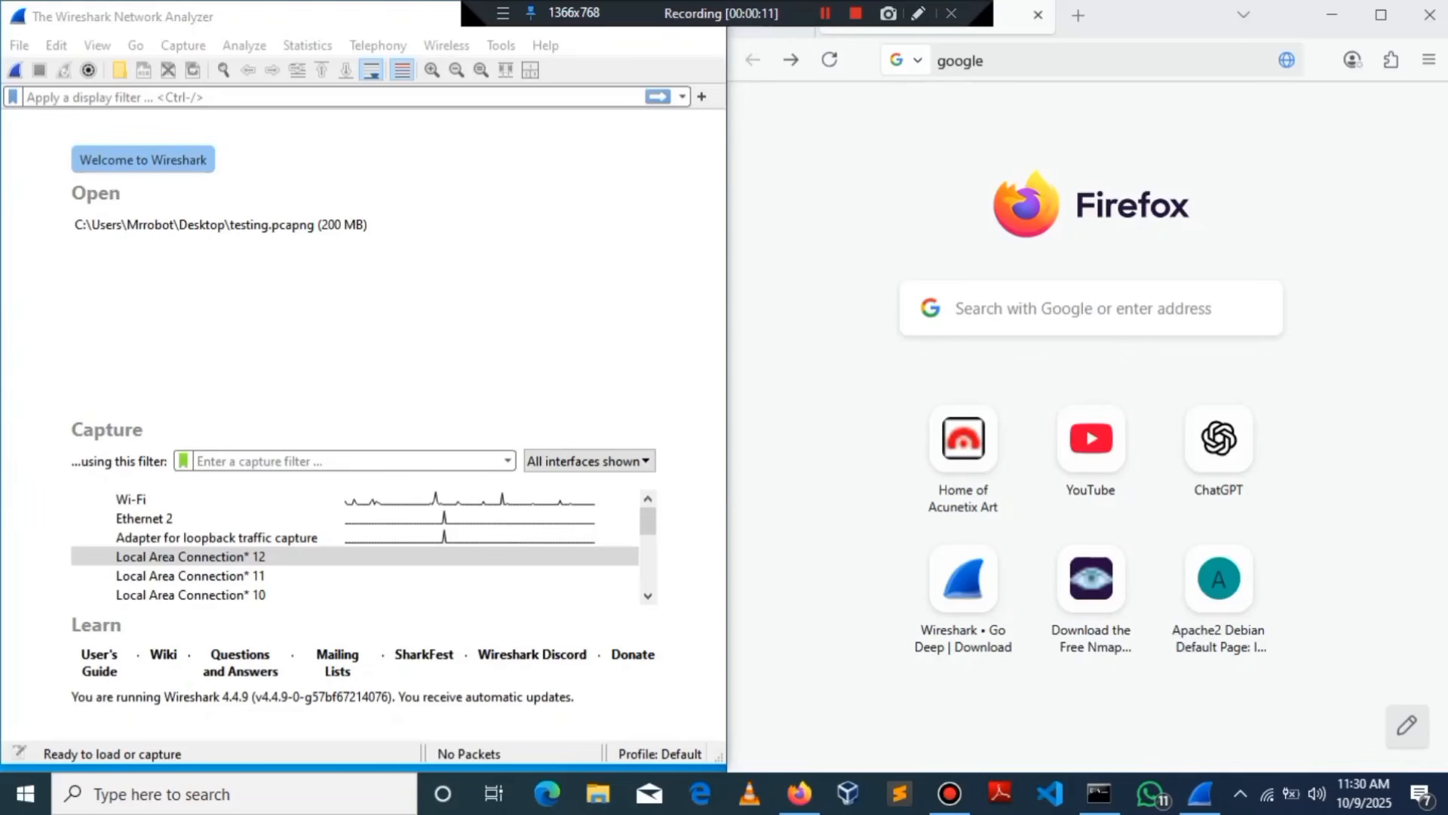
Step: Capture on the Wi-Fi interface while loading google.com in Firefox
double_click(131, 499)
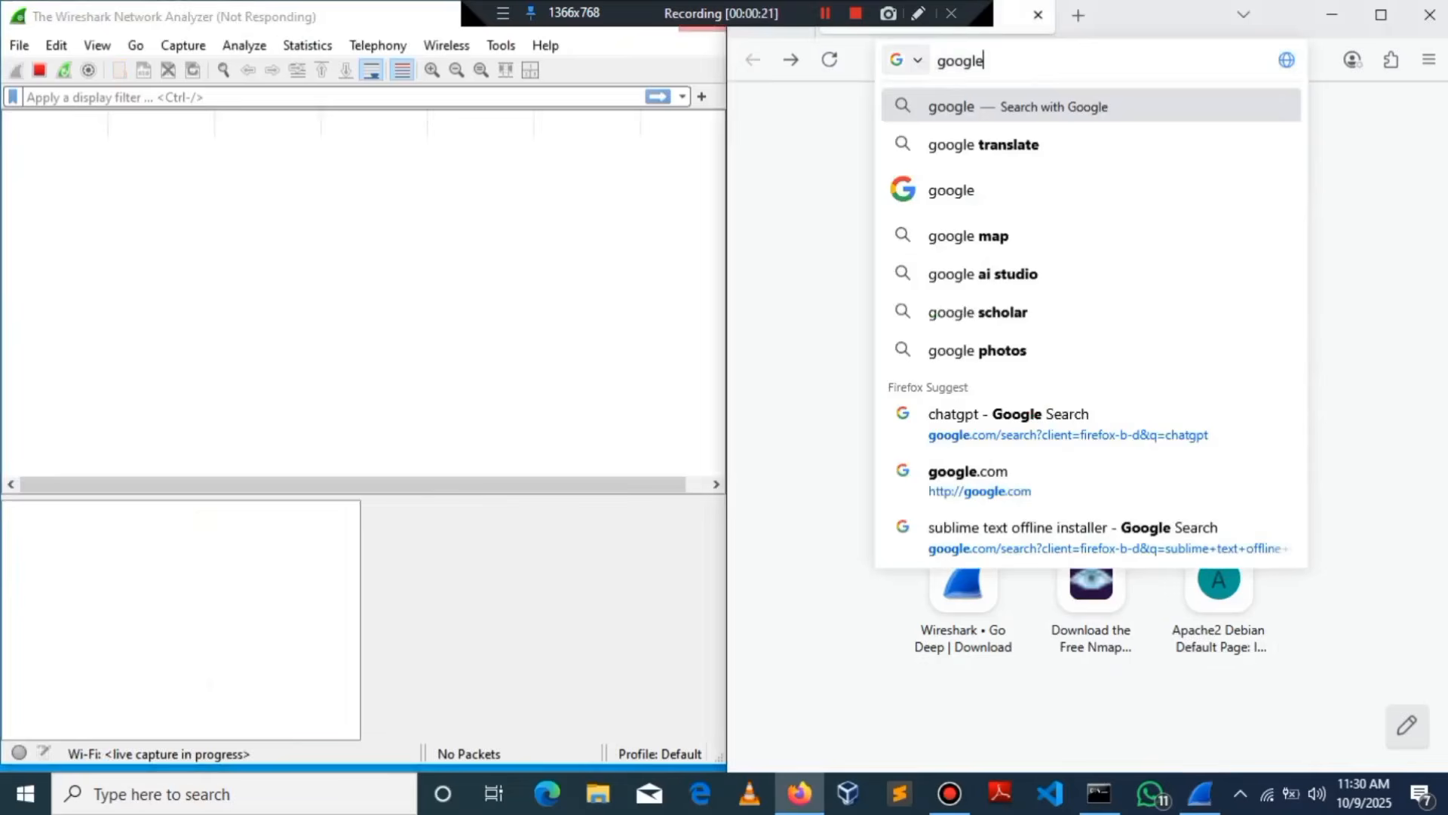
text(.)
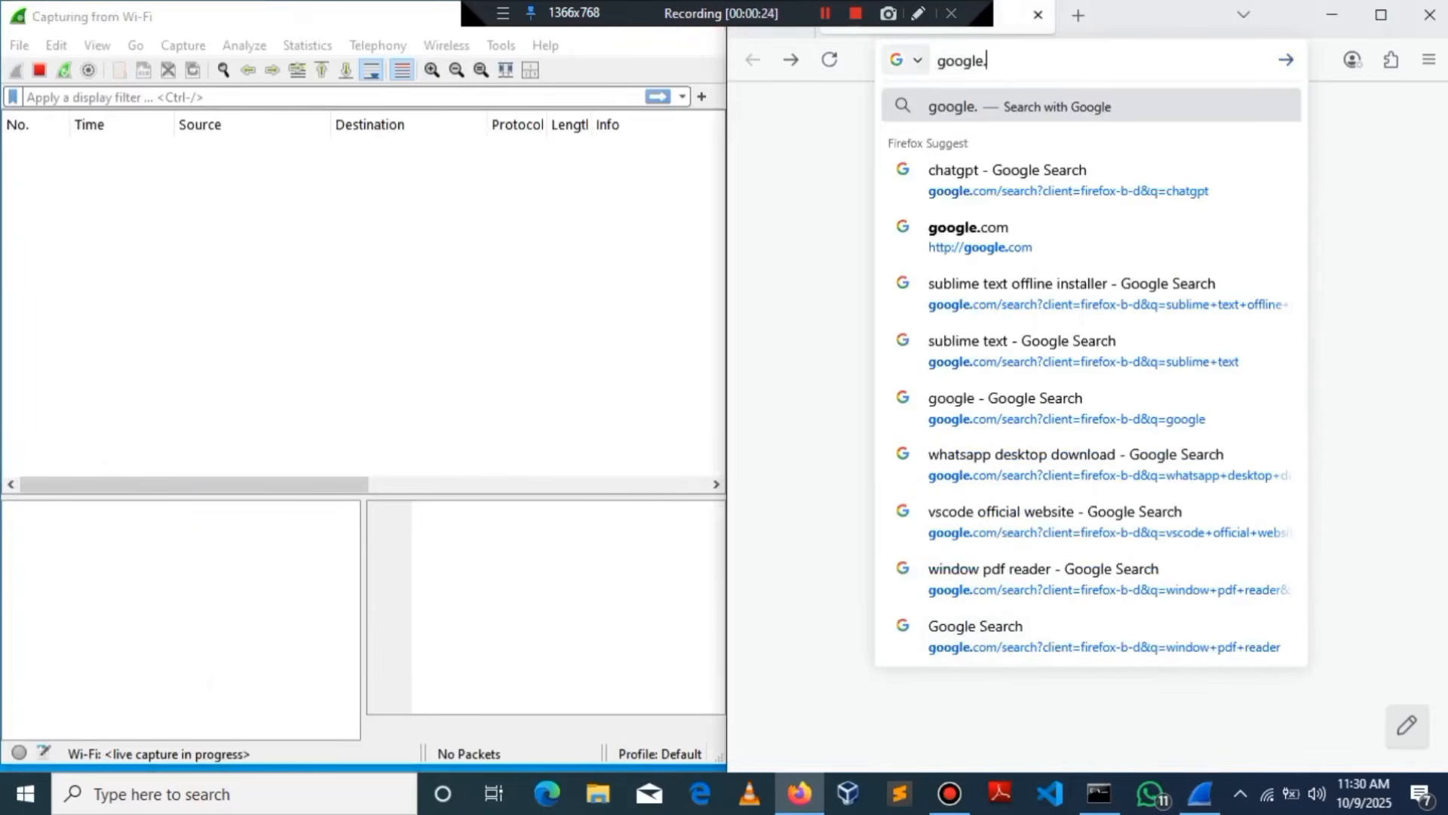
text(com)
key(Return)
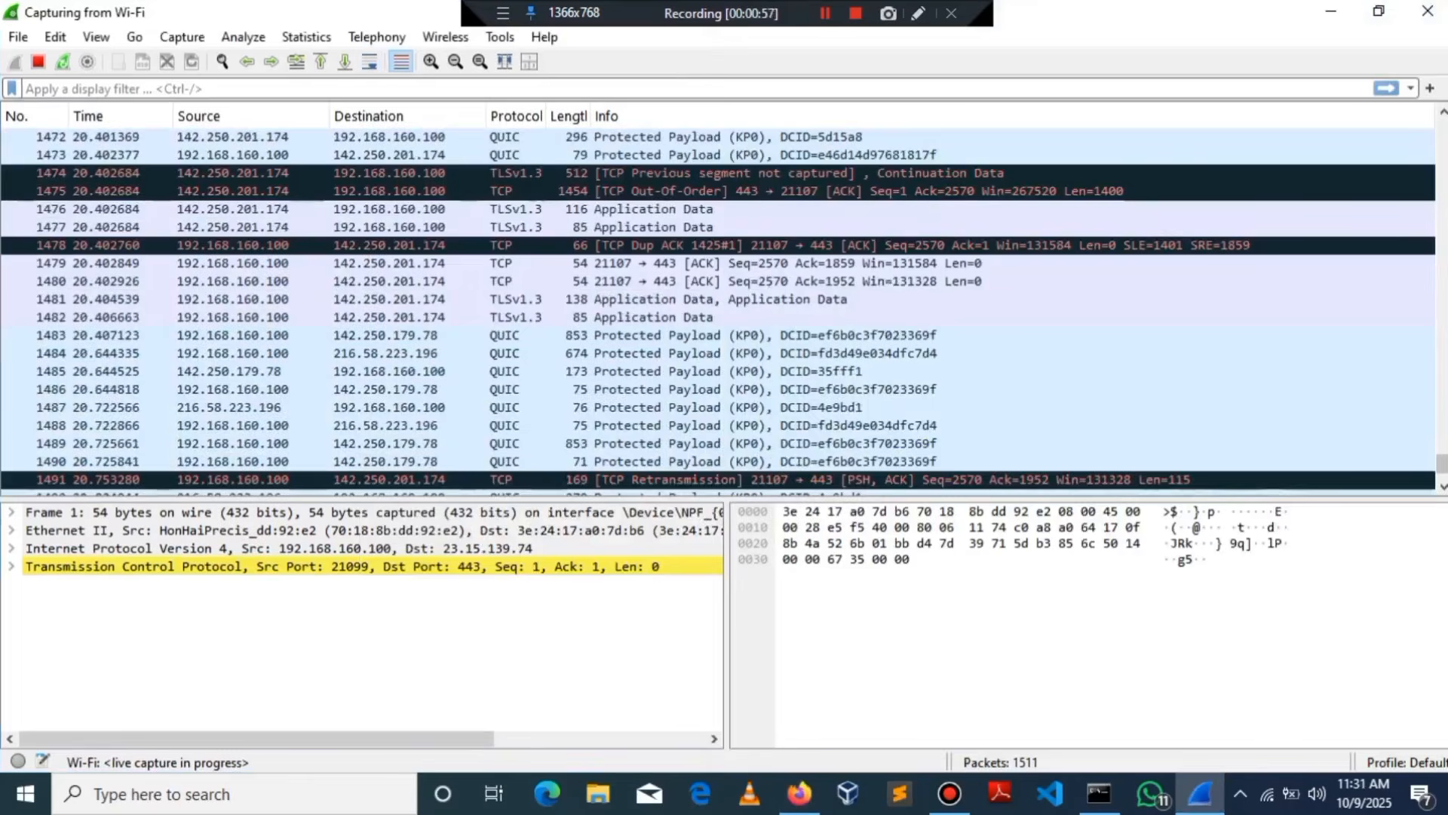
Step: Scroll to the top of the capture to review the earliest QUIC and TLSv1.3 packets, then switch to Command Prompt
scroll(717, 309, up, 20)
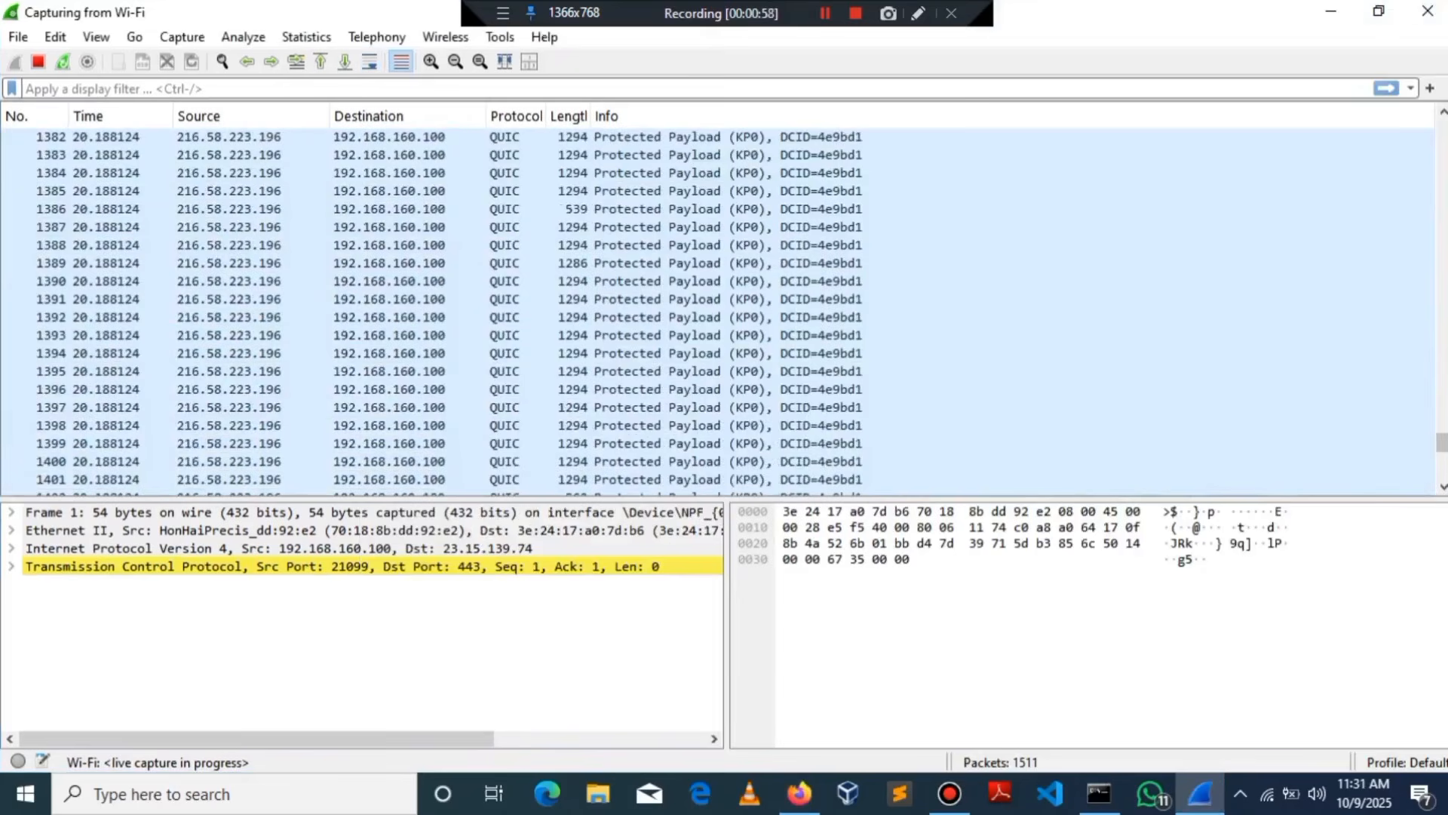
scroll(717, 479, up, 10)
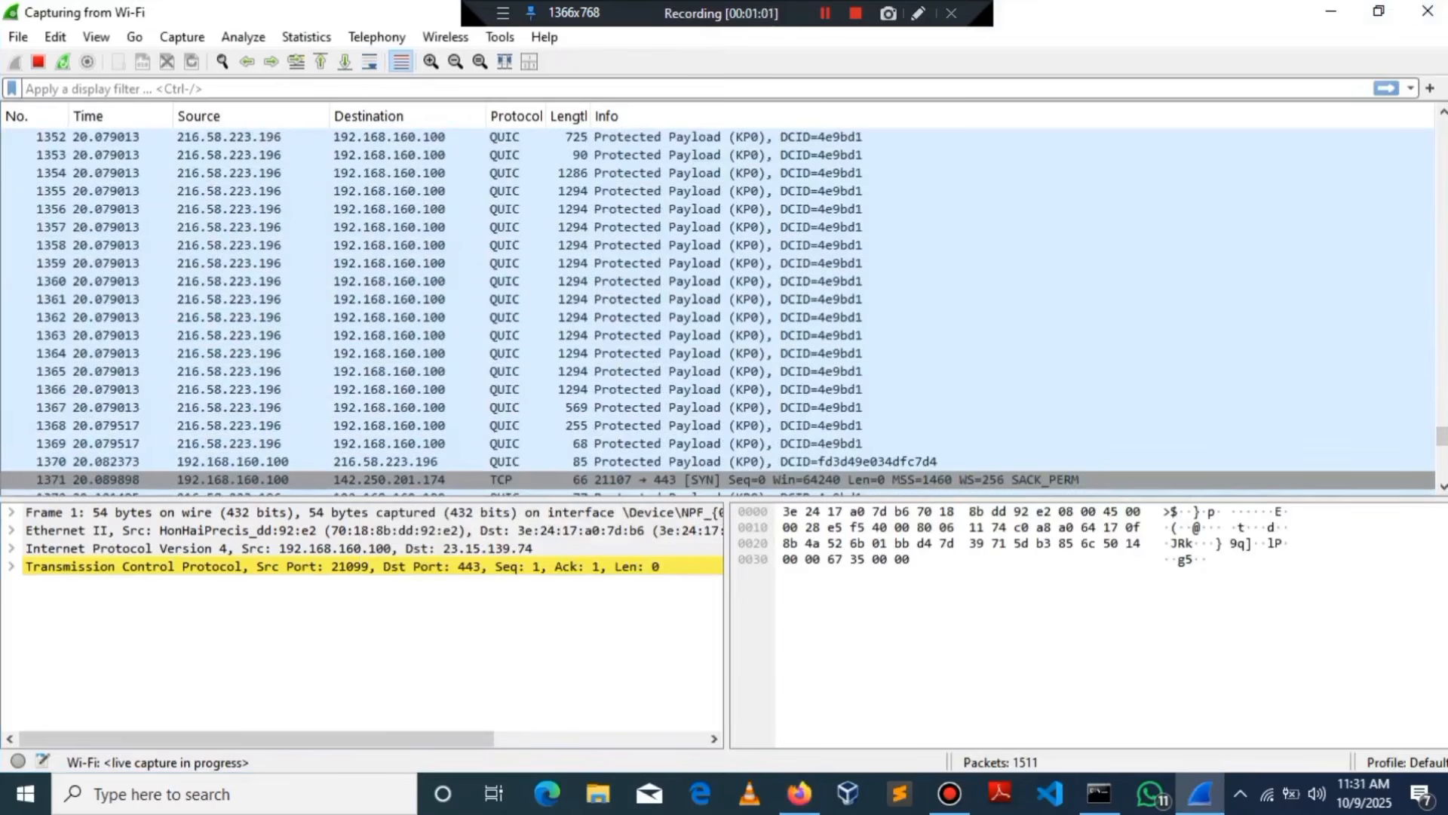
scroll(717, 309, down, 3)
scroll(717, 310, up, 8)
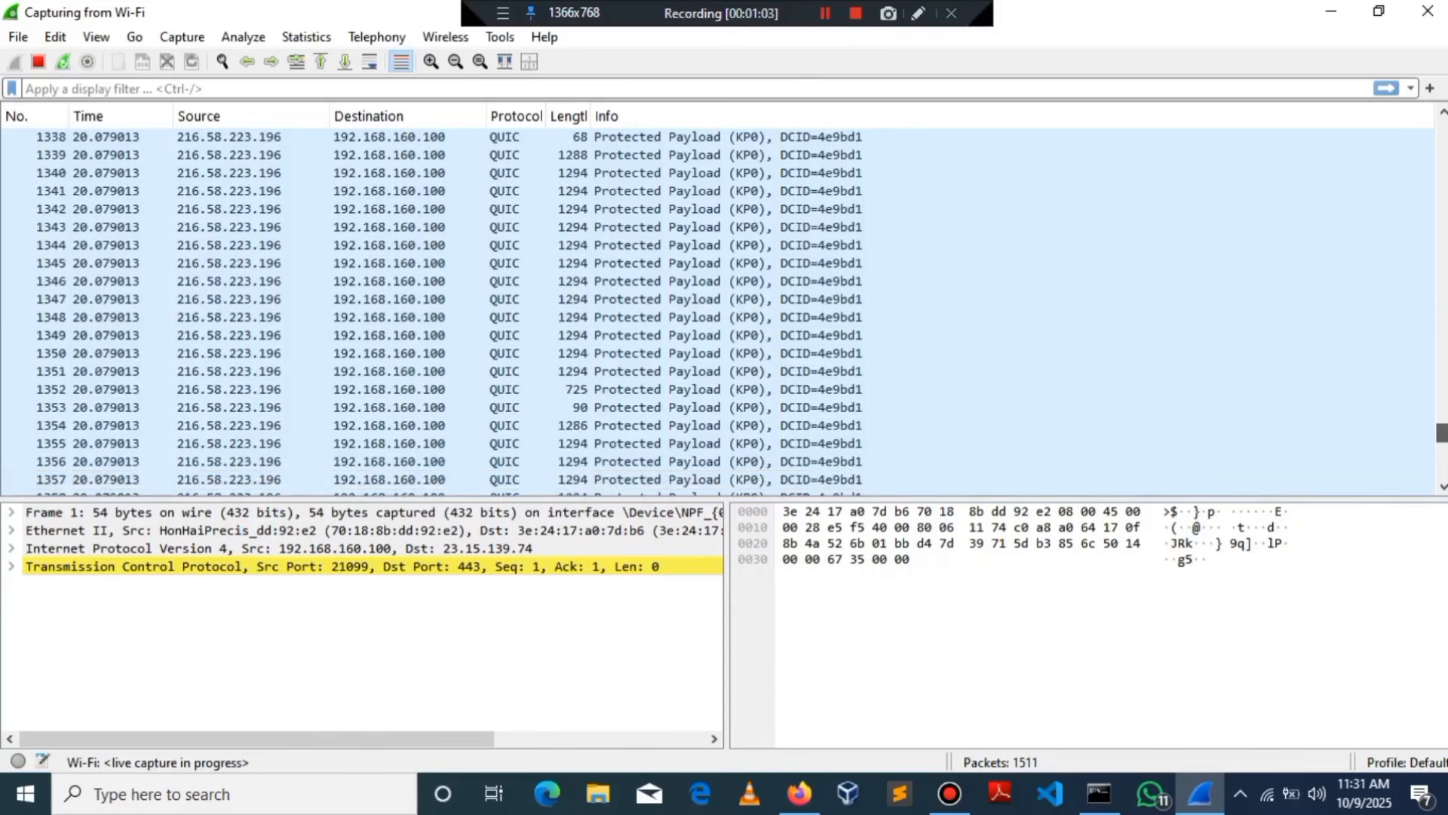
drag(1442, 433, 1442, 140)
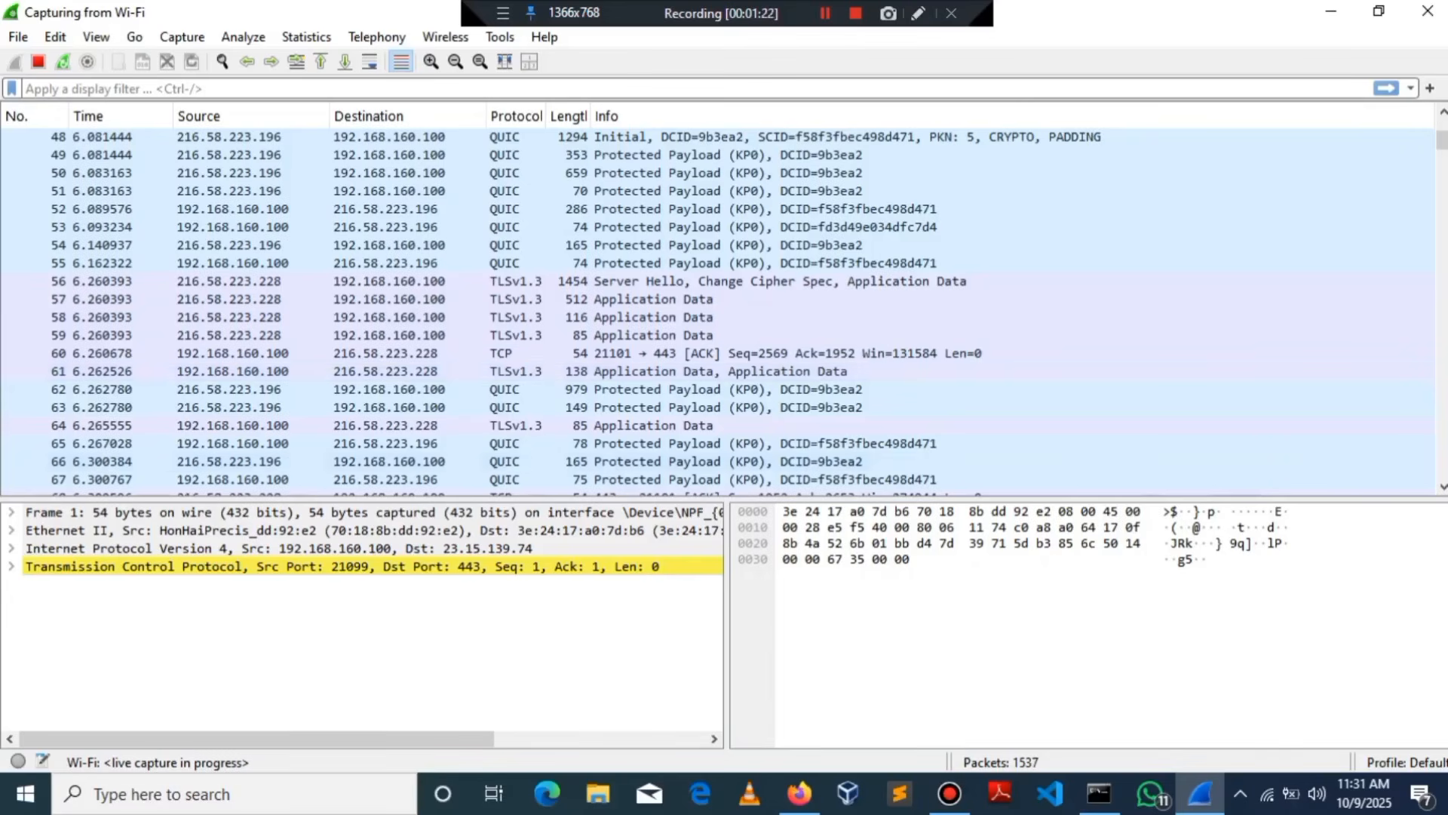
click(1100, 794)
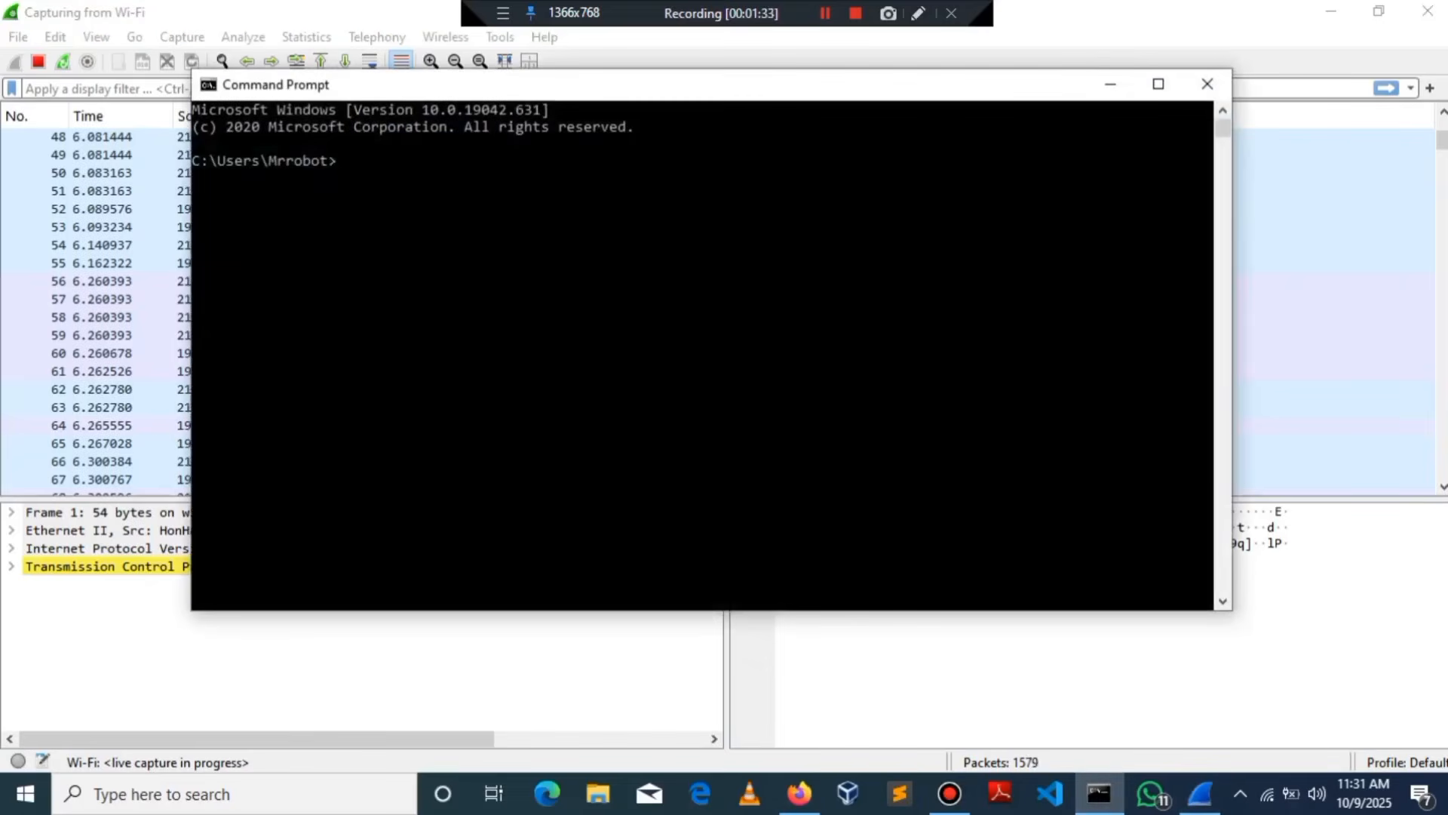
Step: Run setx SSLKEYLOGFILE "%USERPROFILE%\Desktop\sslkeys.log" and check that sslkeys appears on the Desktop
text(v)
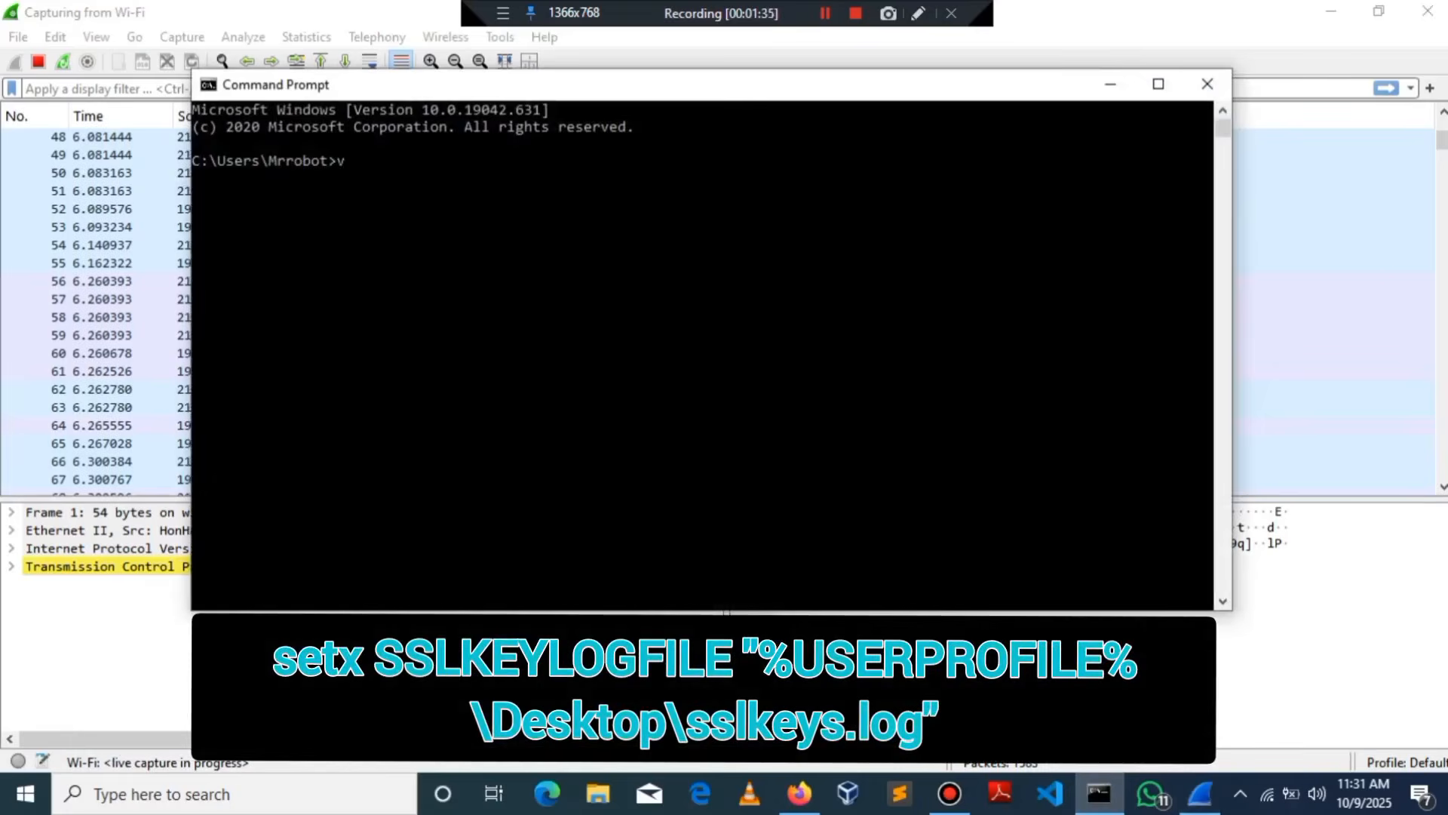
text(setx SSLKEYLOGFILE "%USERPROFILE%\Desktop\sslkeys.log")
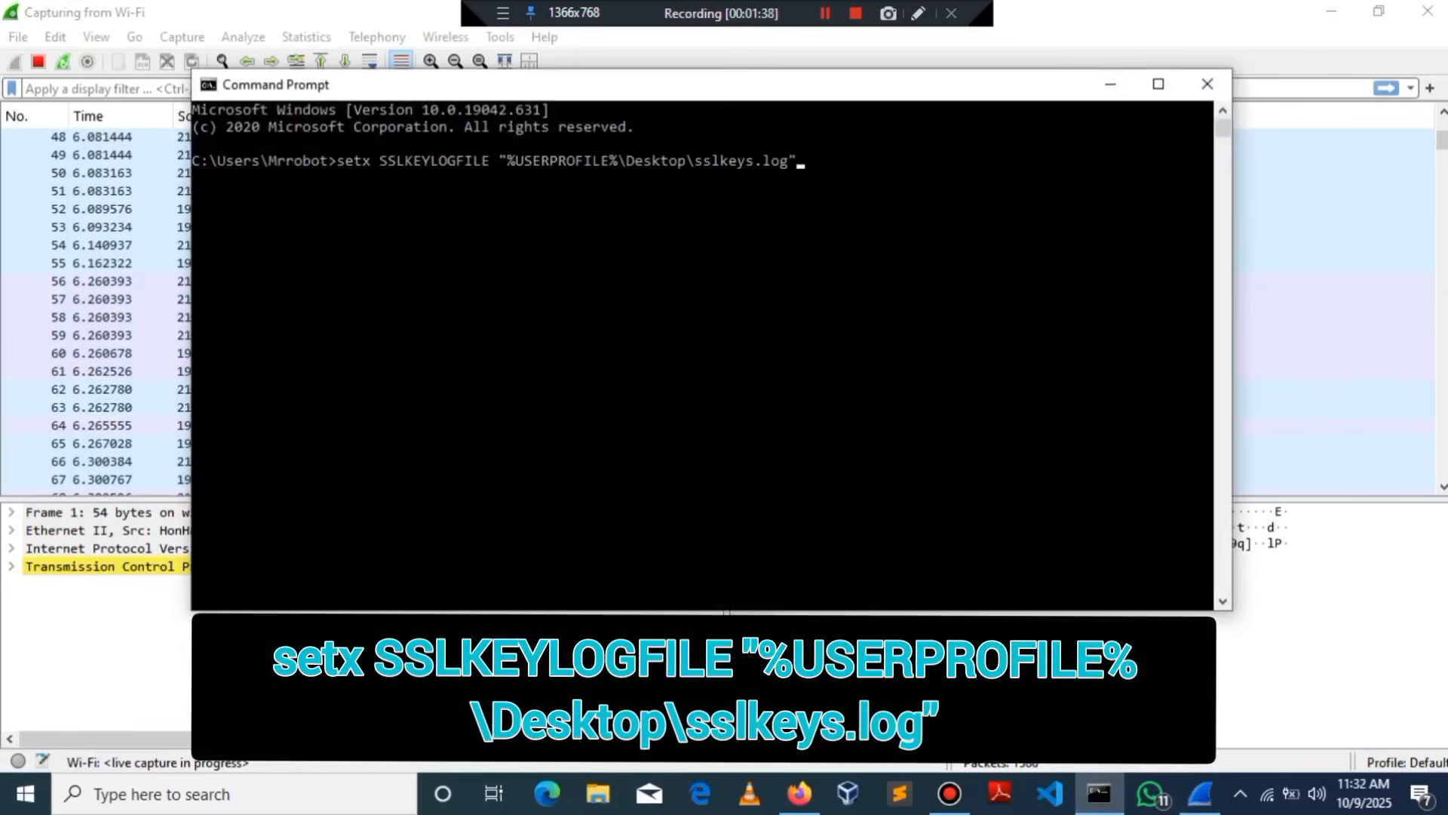
key(BackSpace)
key(Return)
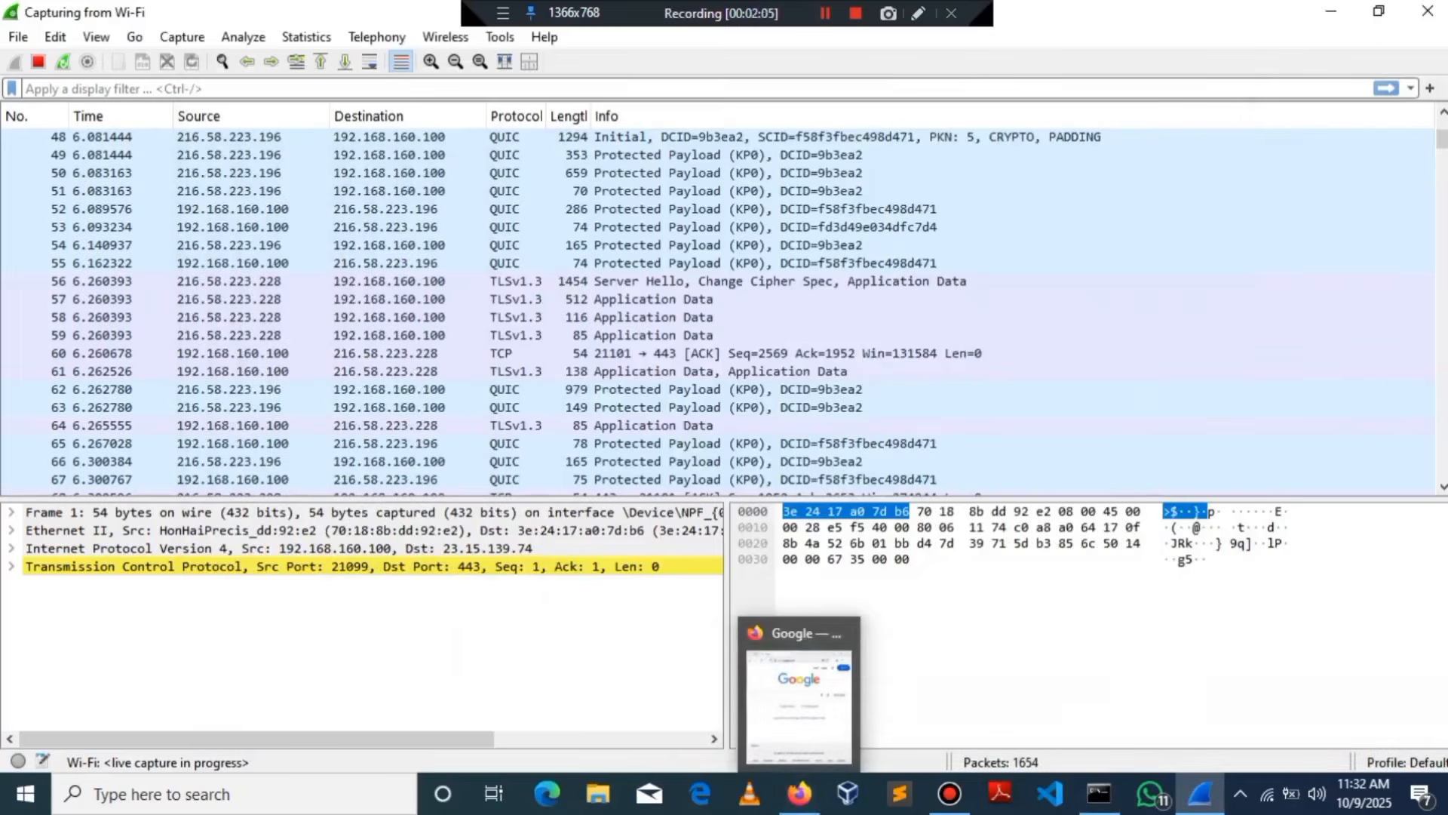
click(843, 633)
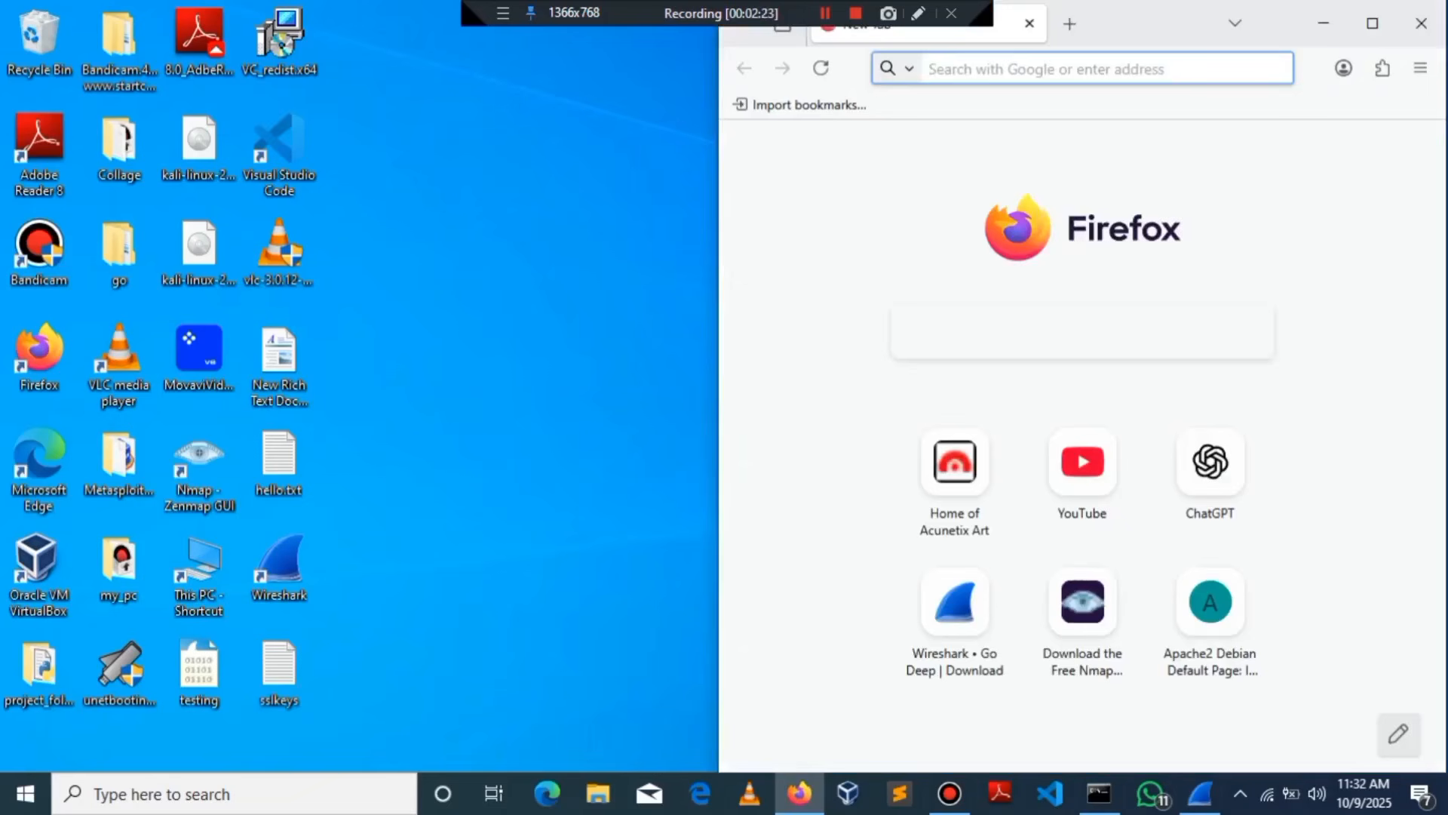
drag(386, 679, 315, 683)
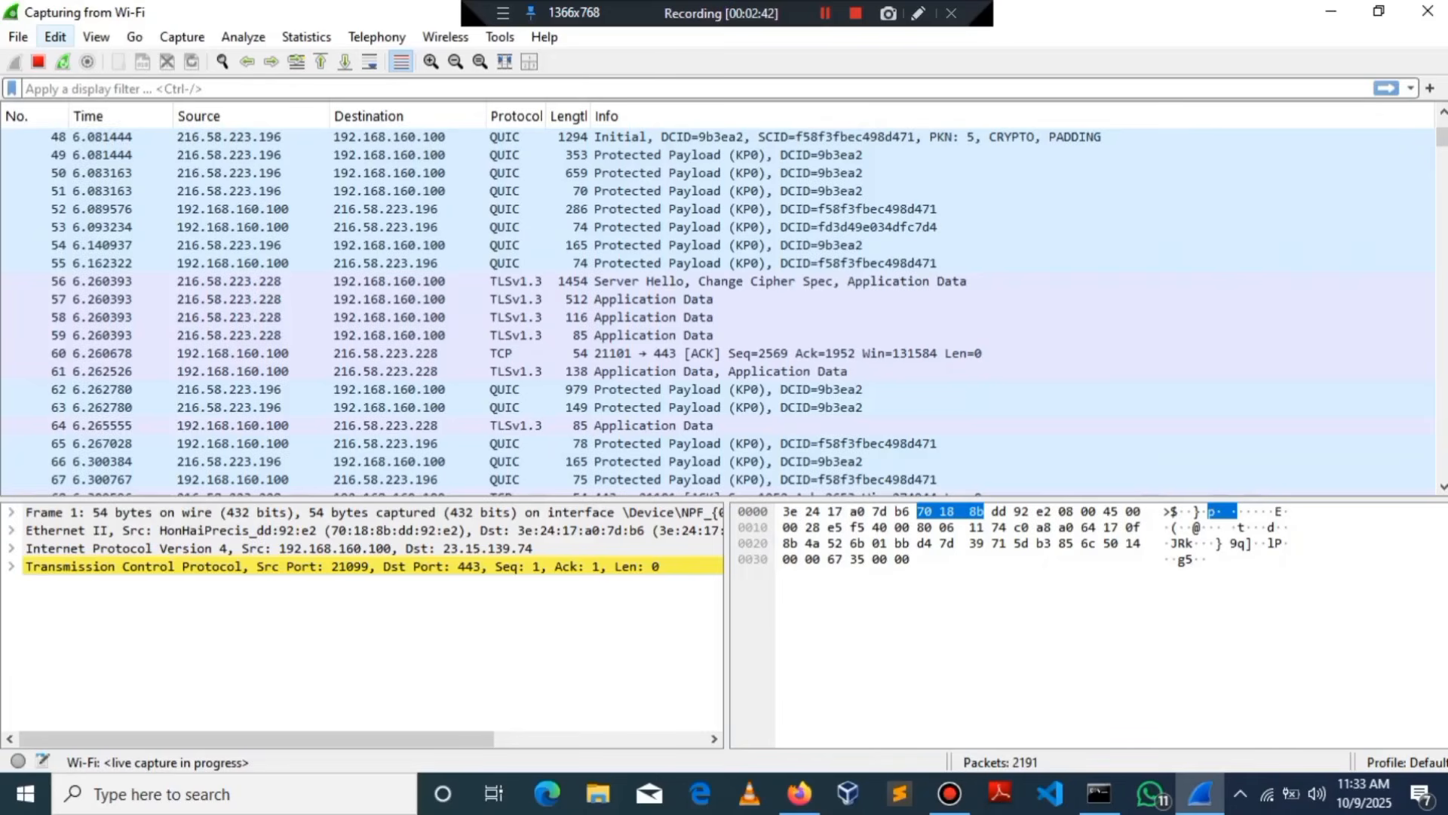
Step: Set the Protocols > TLS debug file preference to sslkeys.log on the Desktop and apply it
key(alt+e)
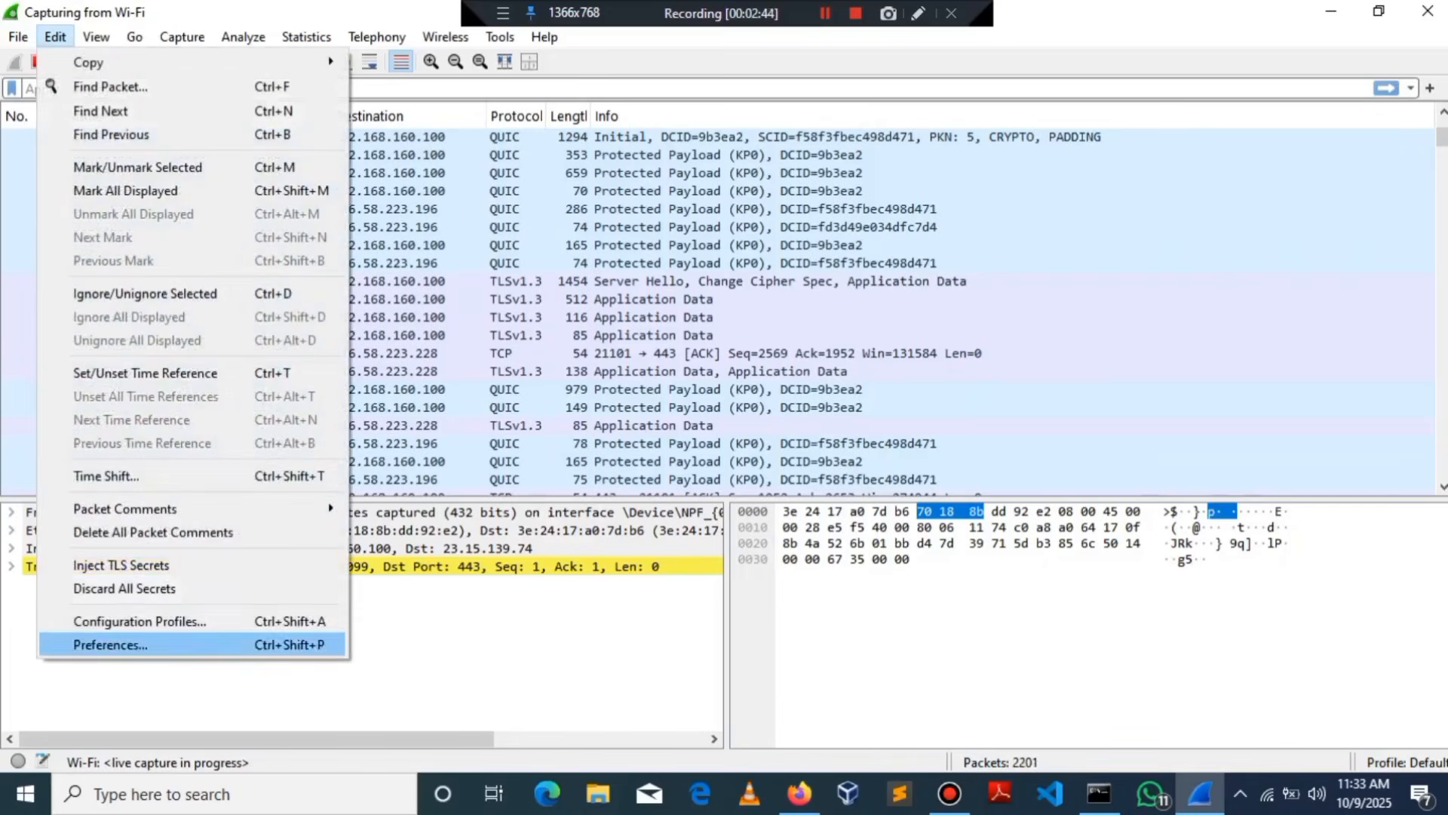
click(111, 645)
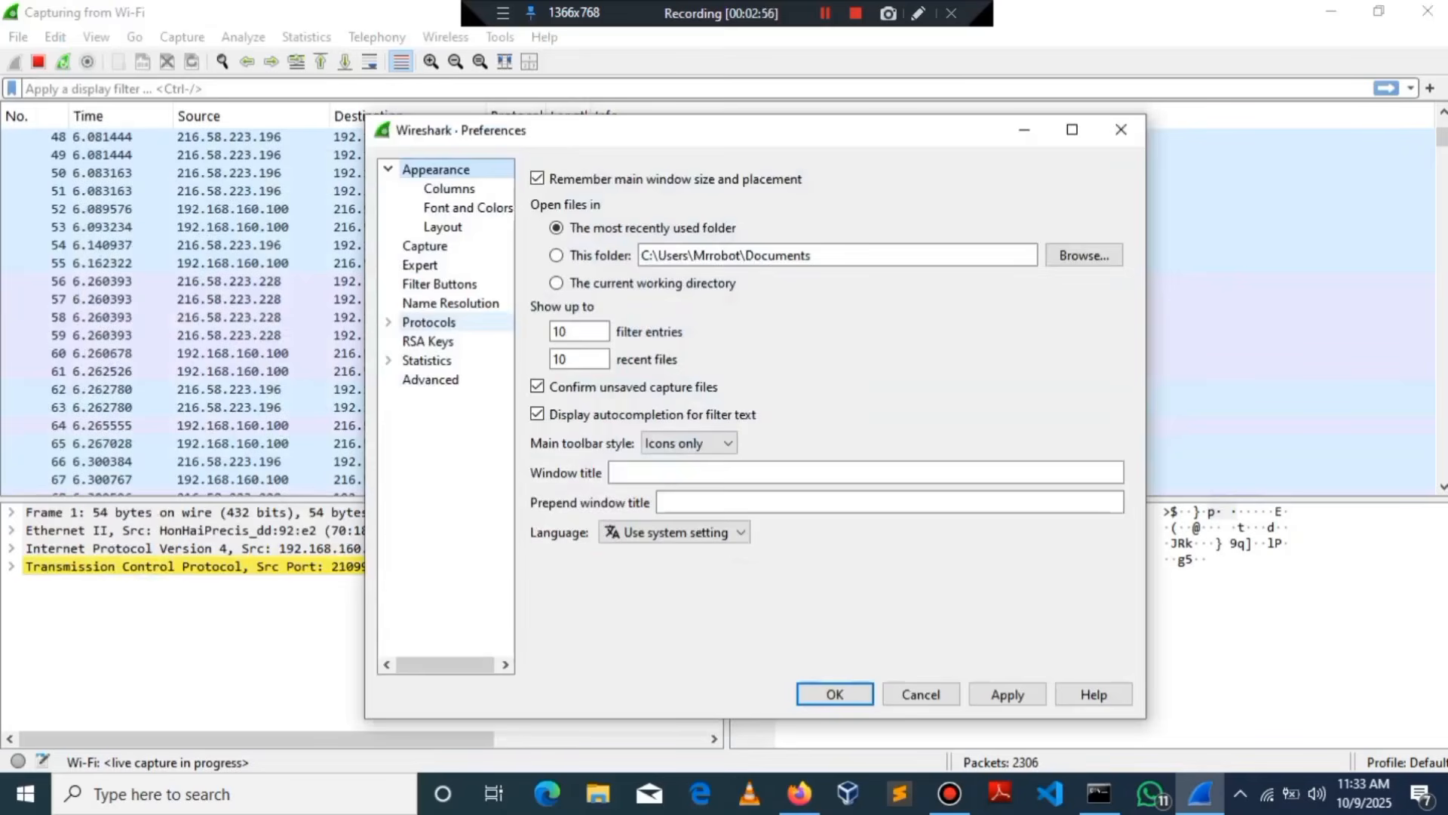
click(430, 323)
click(386, 323)
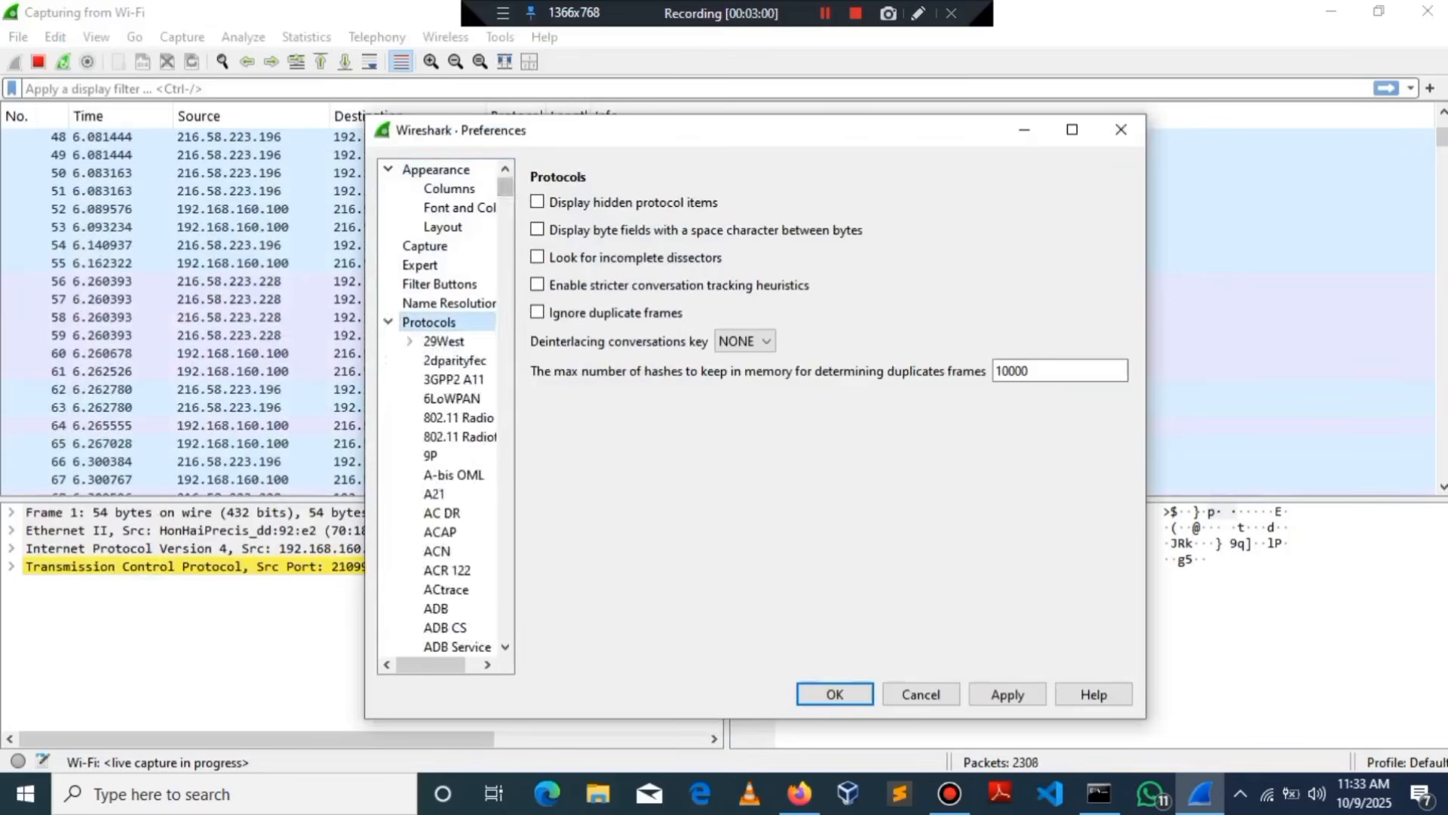
drag(505, 188, 505, 586)
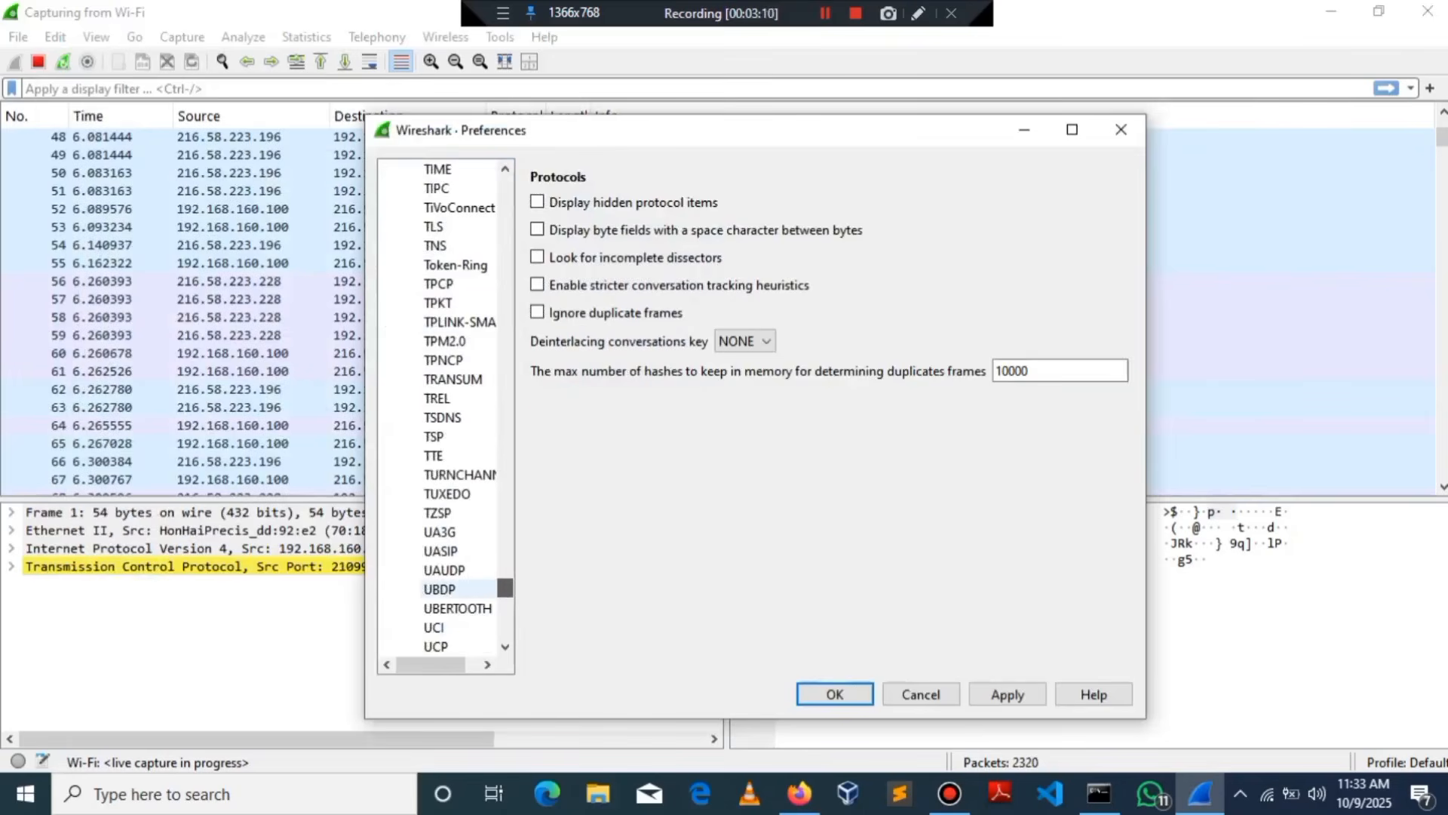
click(434, 226)
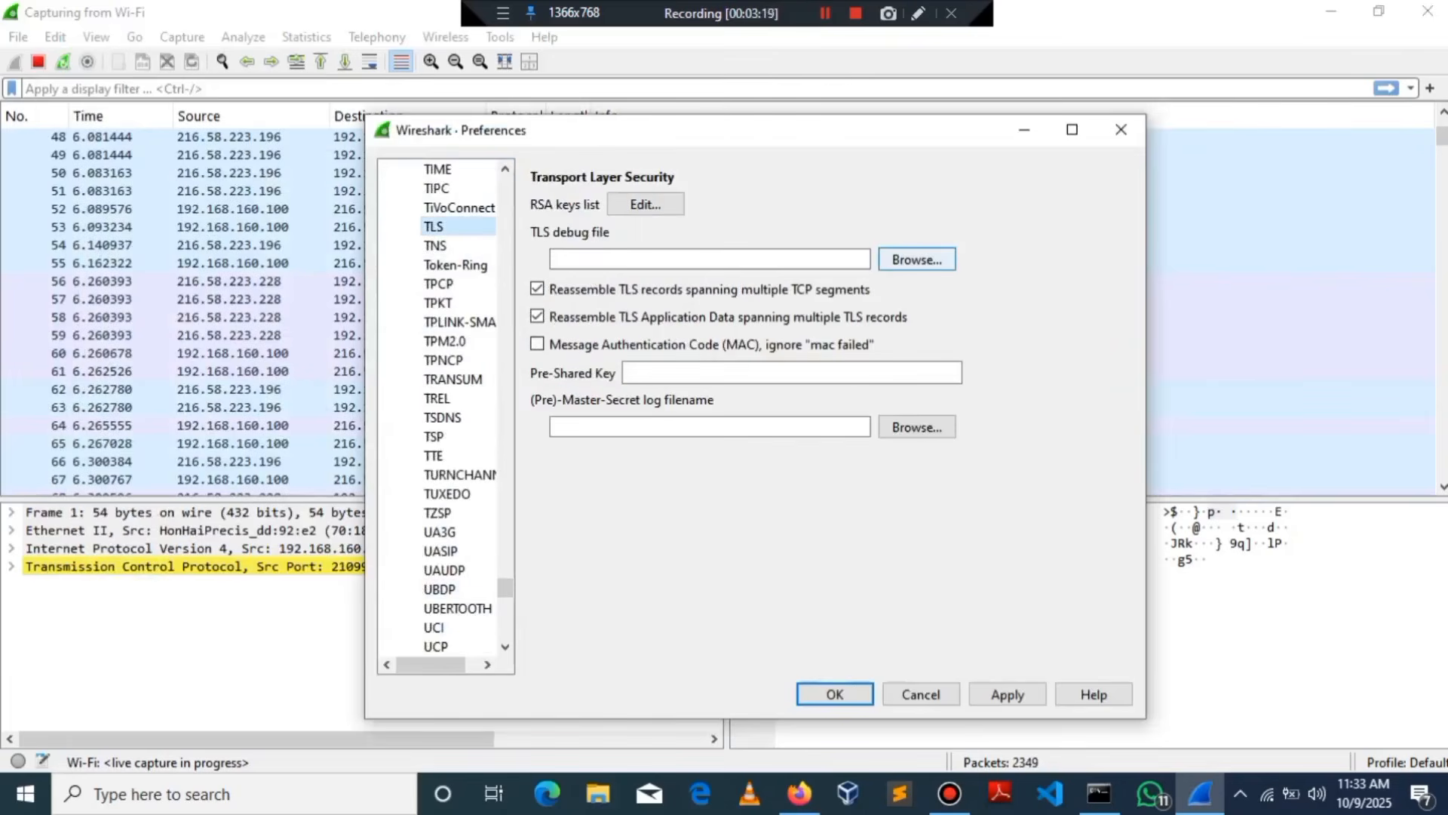
click(918, 260)
drag(1075, 328, 1075, 435)
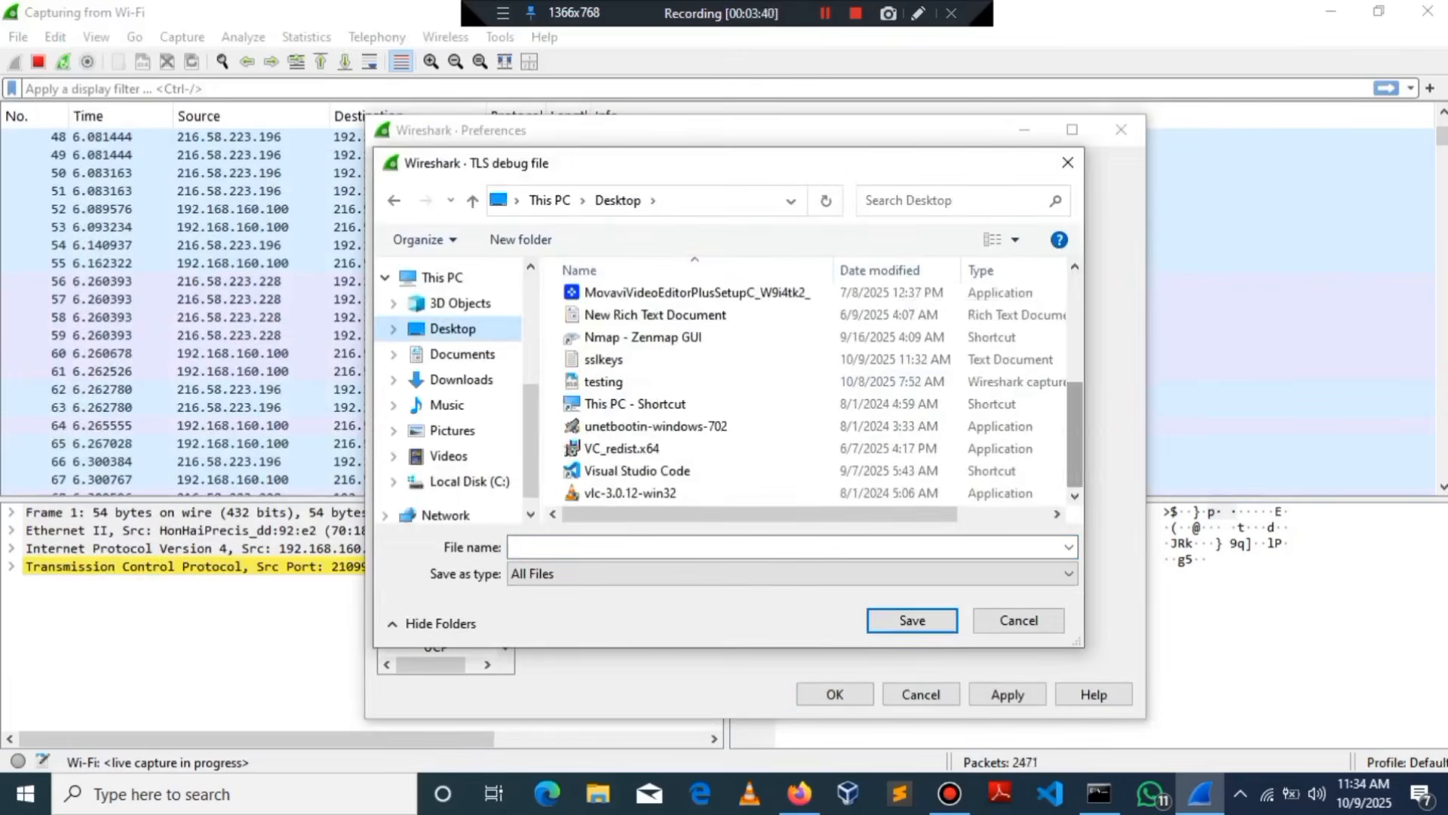
click(1012, 619)
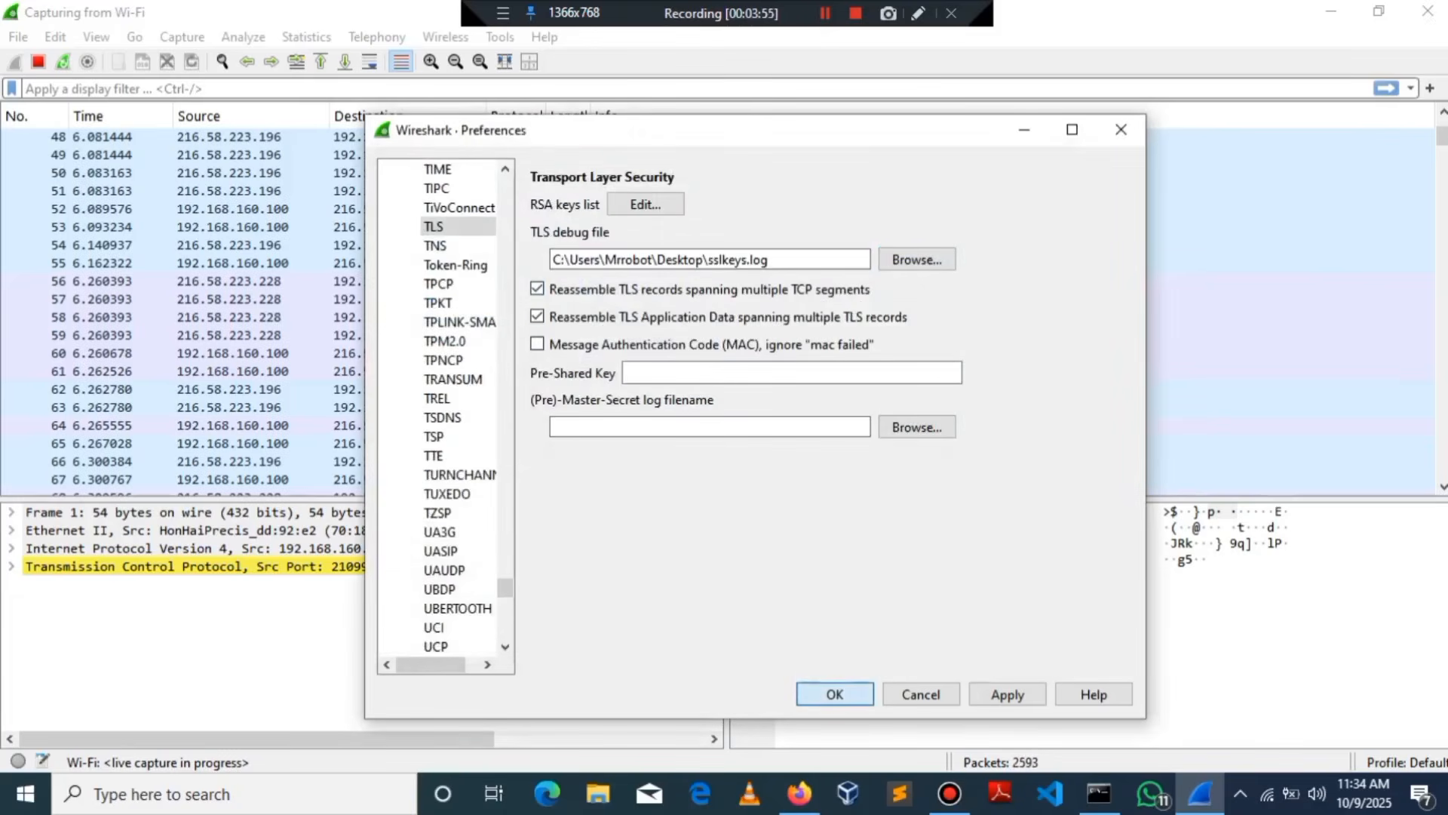
key(Return)
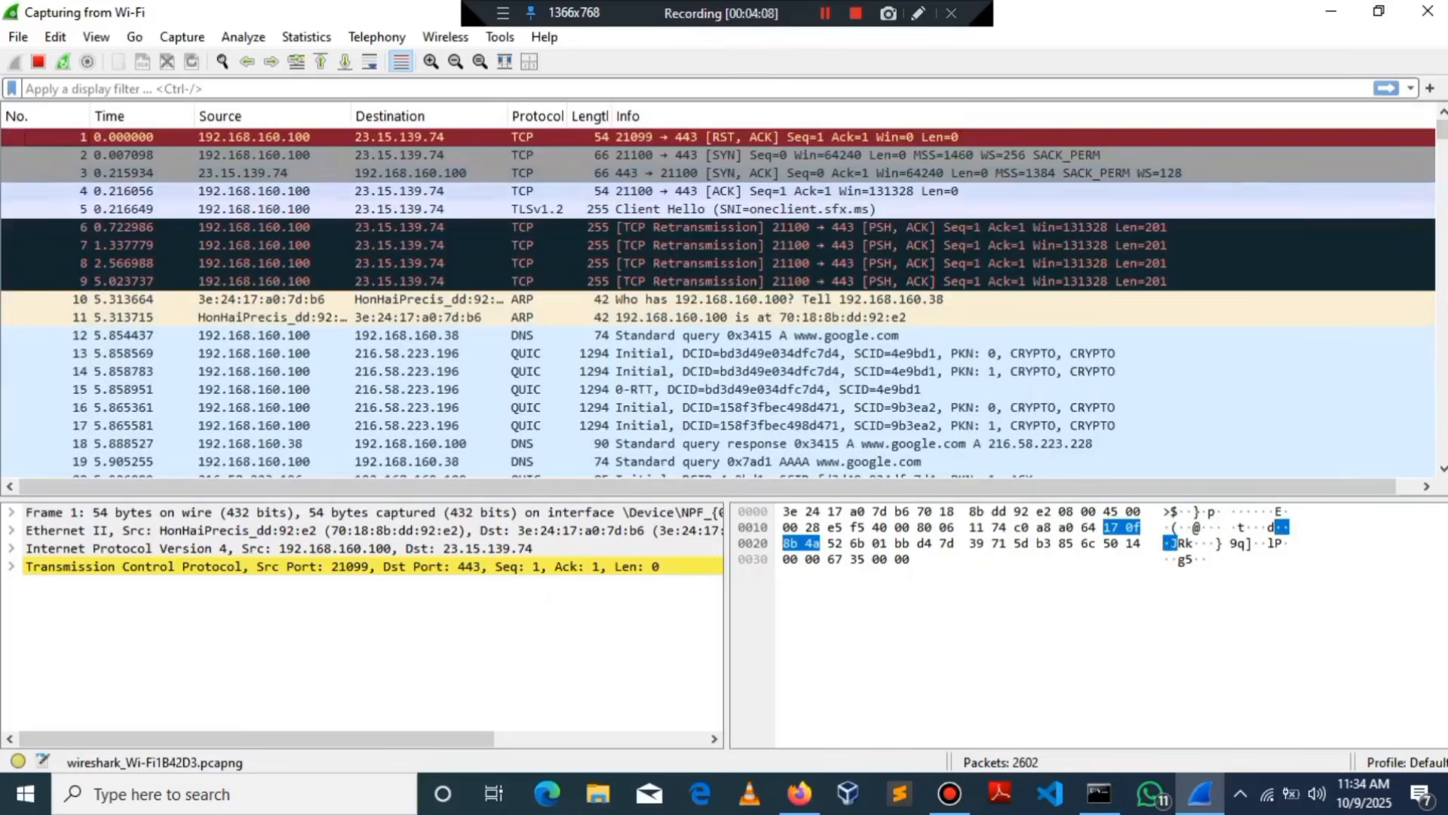
click(799, 794)
click(428, 336)
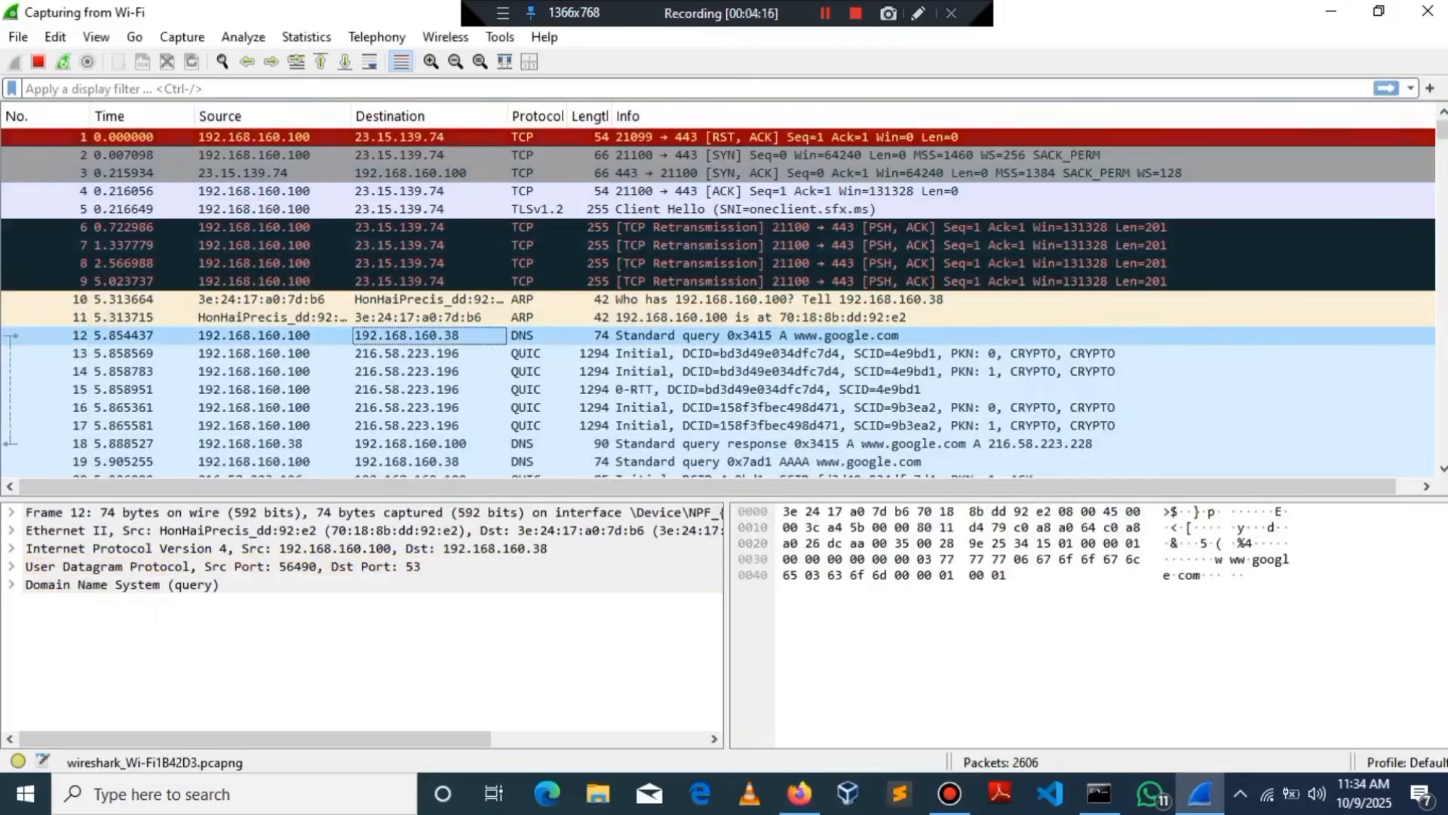
click(411, 173)
click(415, 335)
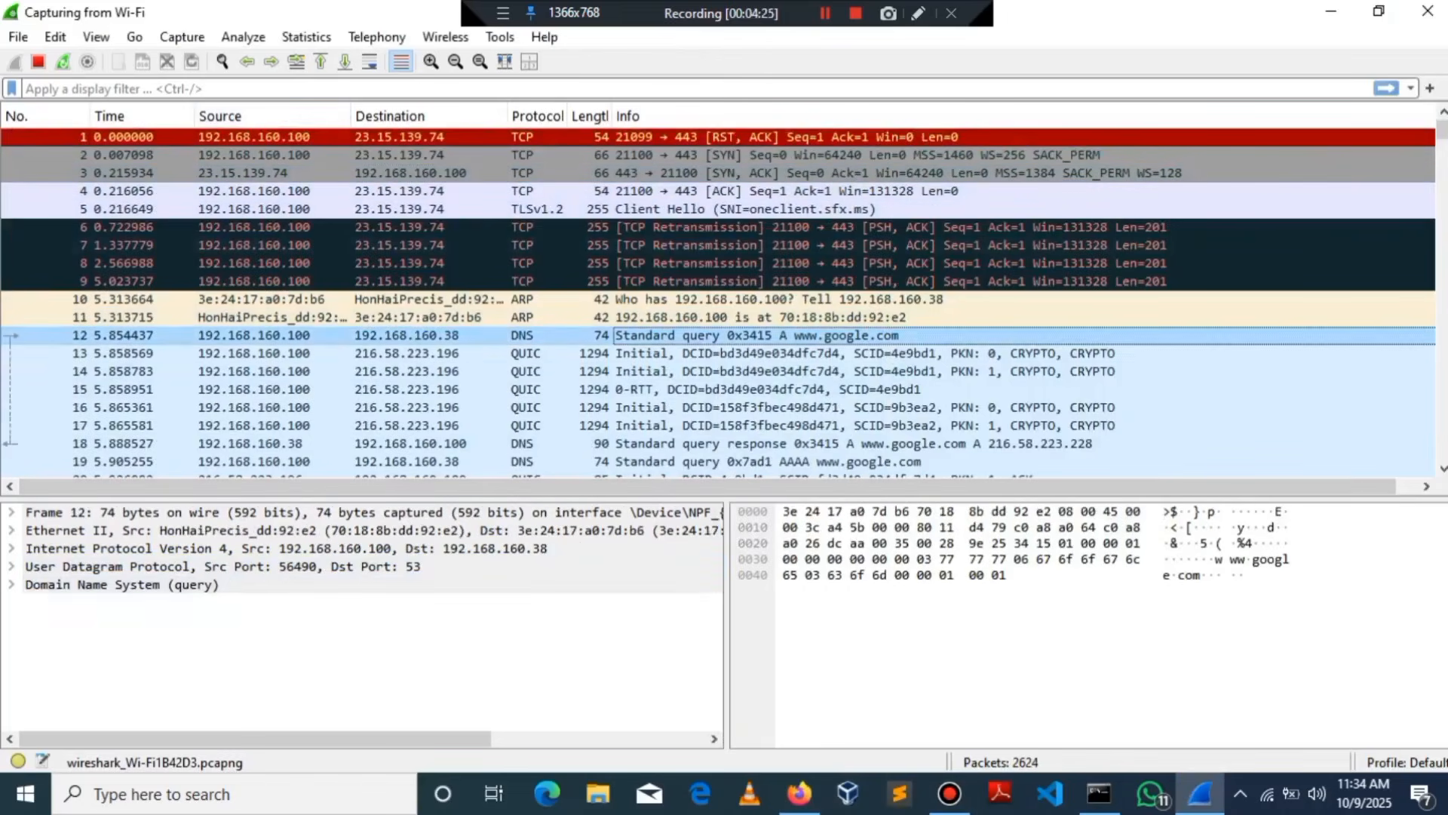
Step: Expand its Domain Name System query and IPv4 header in an enlarged details pane
click(11, 585)
drag(363, 498, 362, 295)
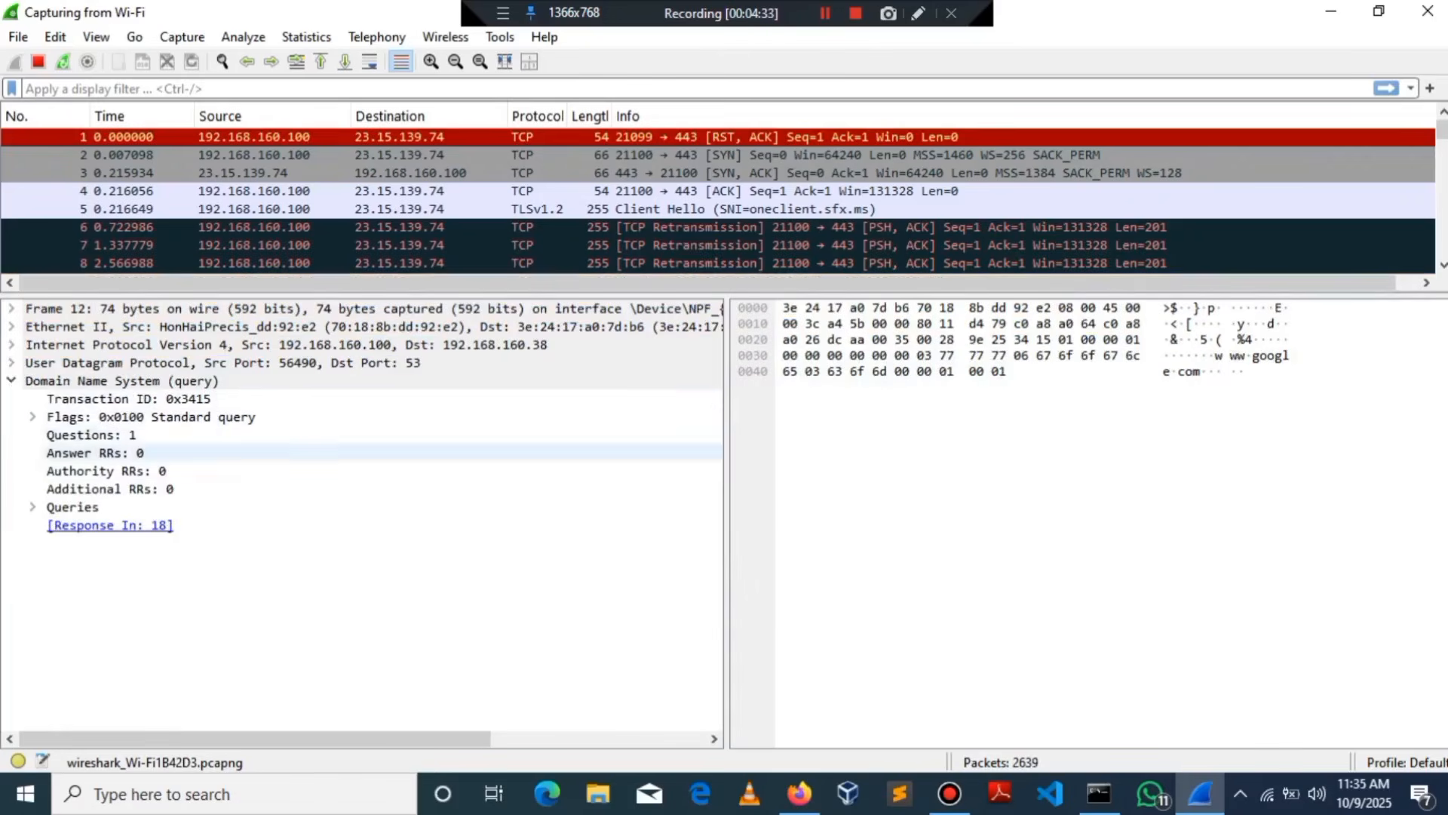
click(98, 345)
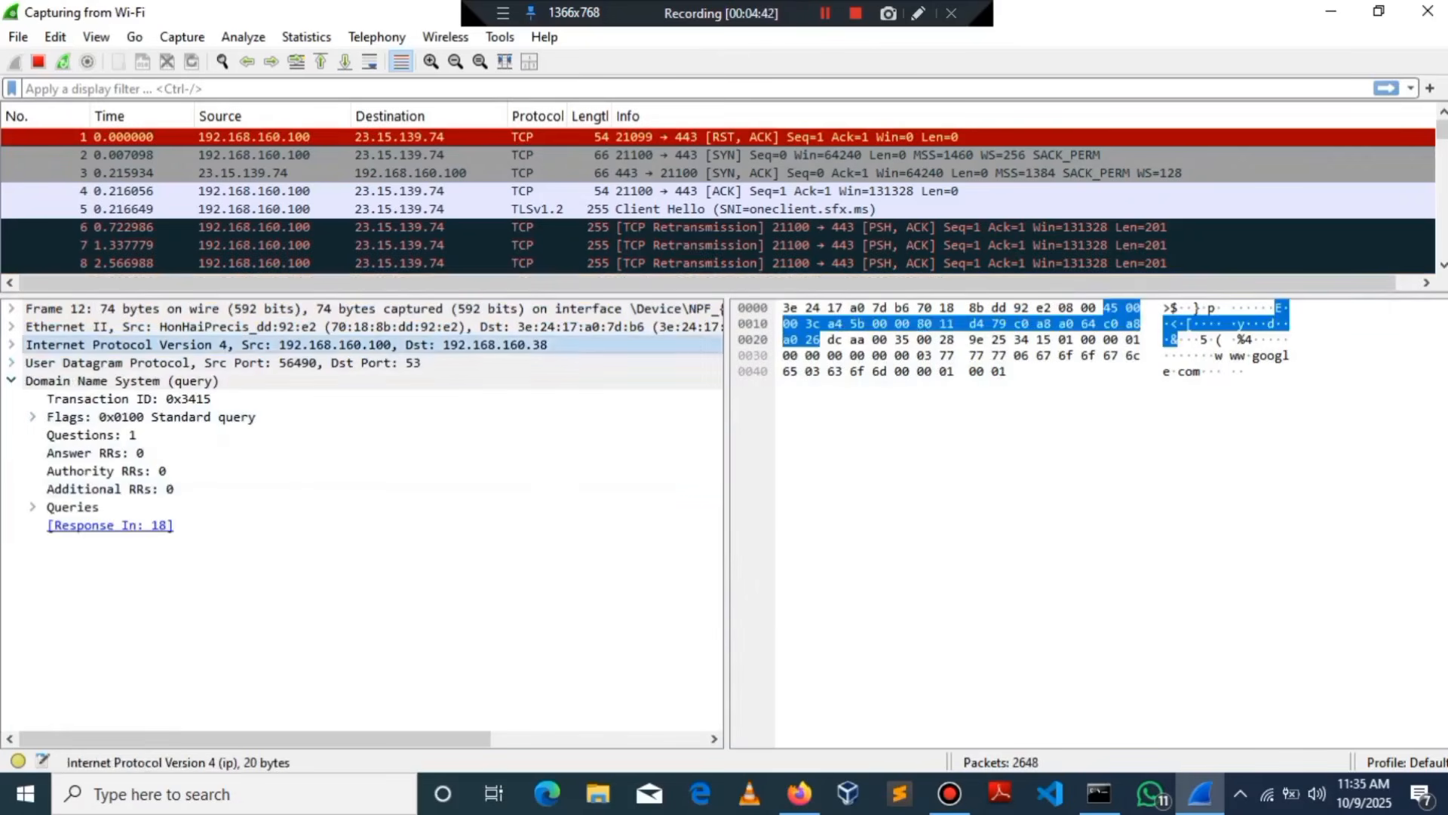
click(11, 344)
mouse_move(713, 528)
mouse_down()
mouse_move(713, 593)
mouse_move(713, 524)
mouse_up()
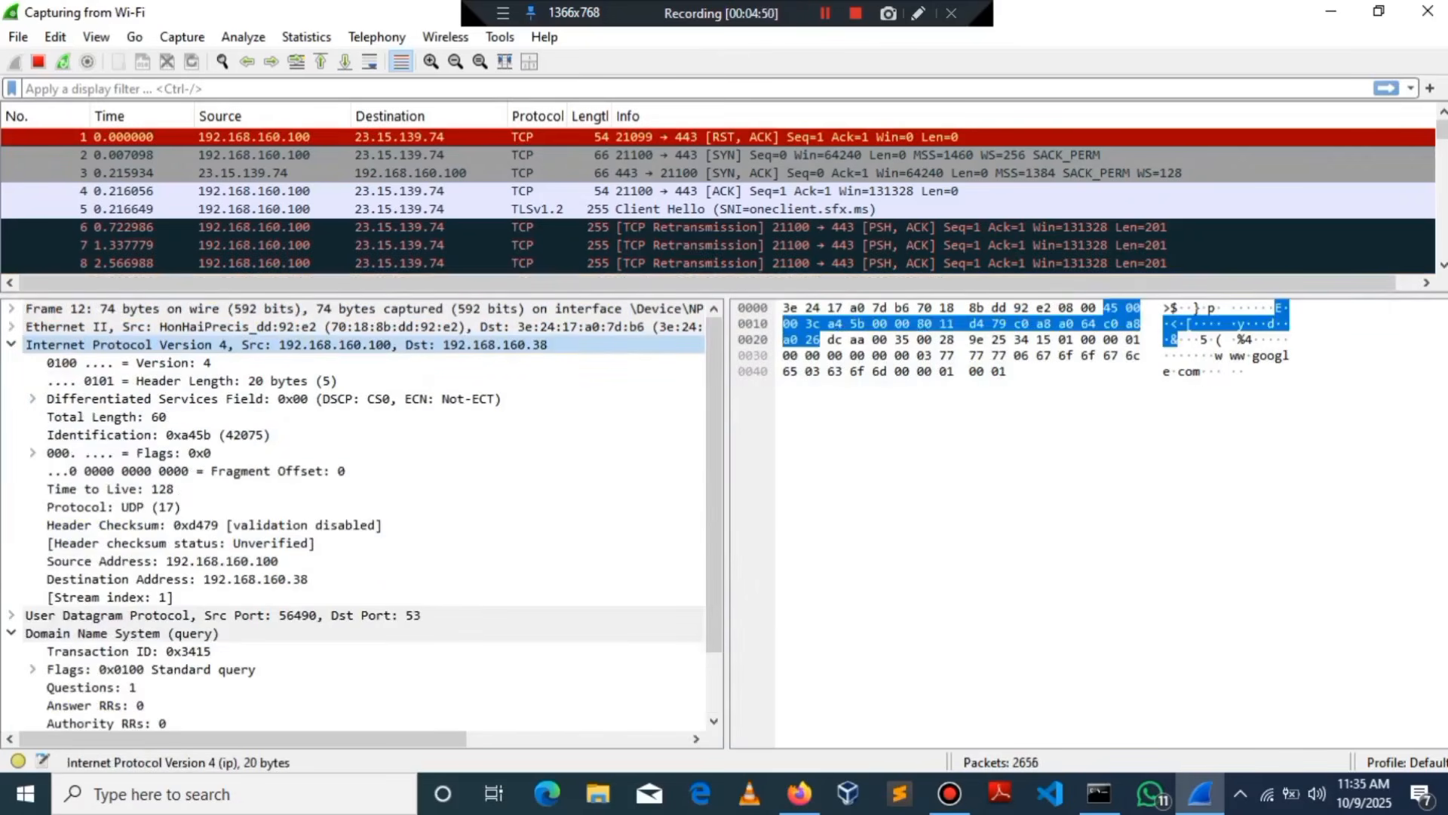
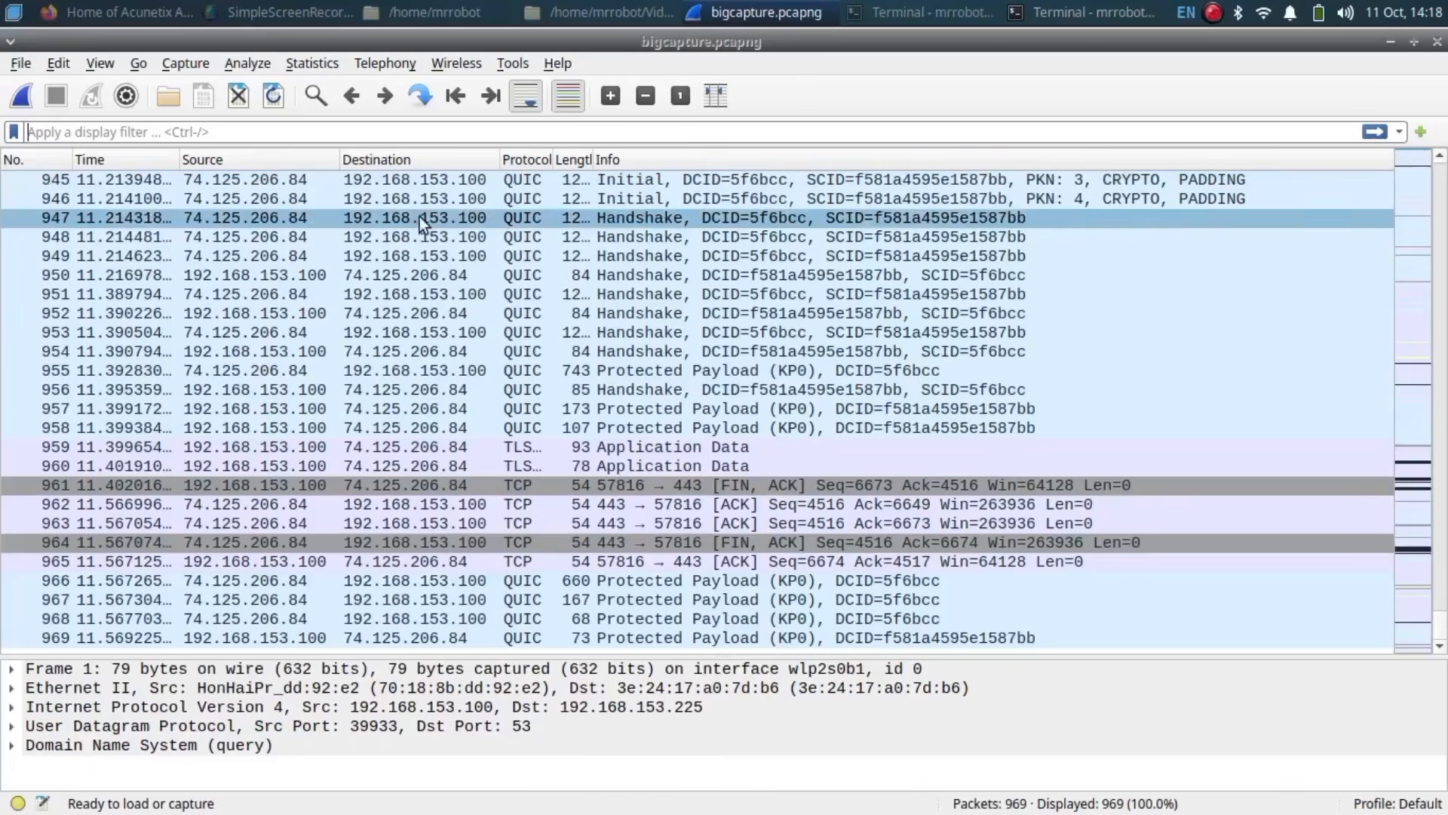
Step: Begin saving the capture under a new name, check the format list keeping pcapng, then cancel
click(21, 63)
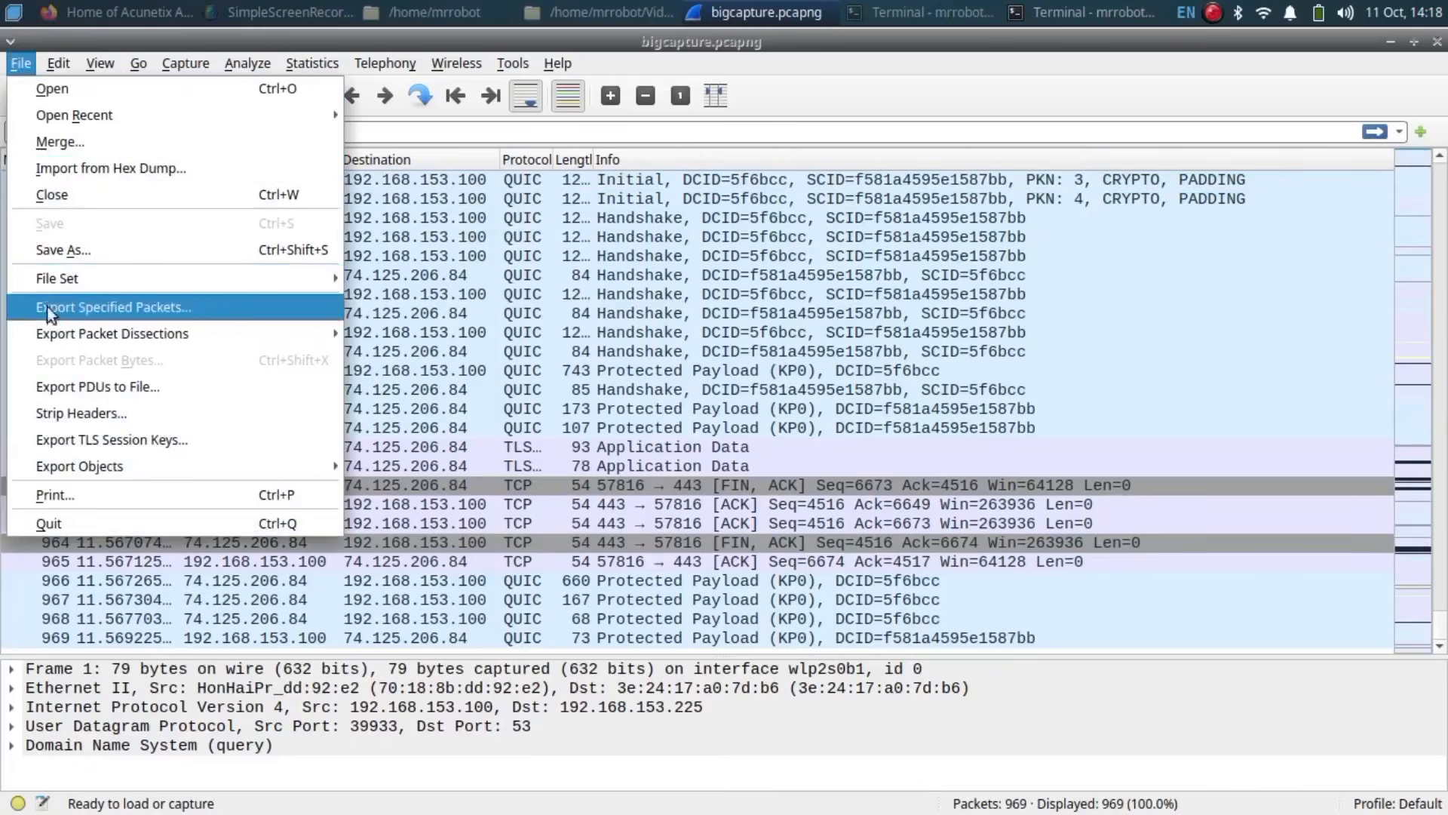
click(65, 250)
click(520, 560)
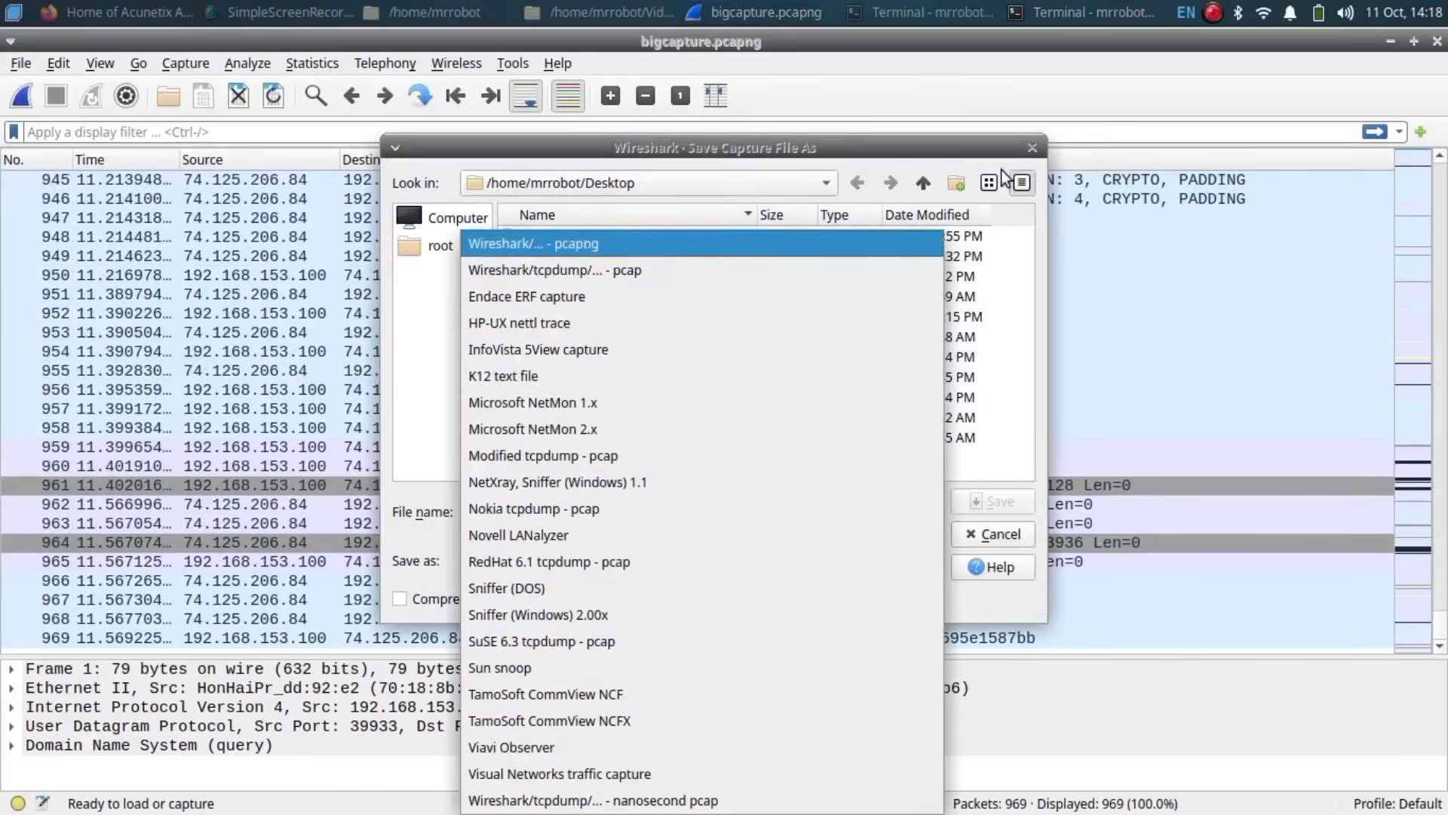
click(1025, 147)
click(1027, 147)
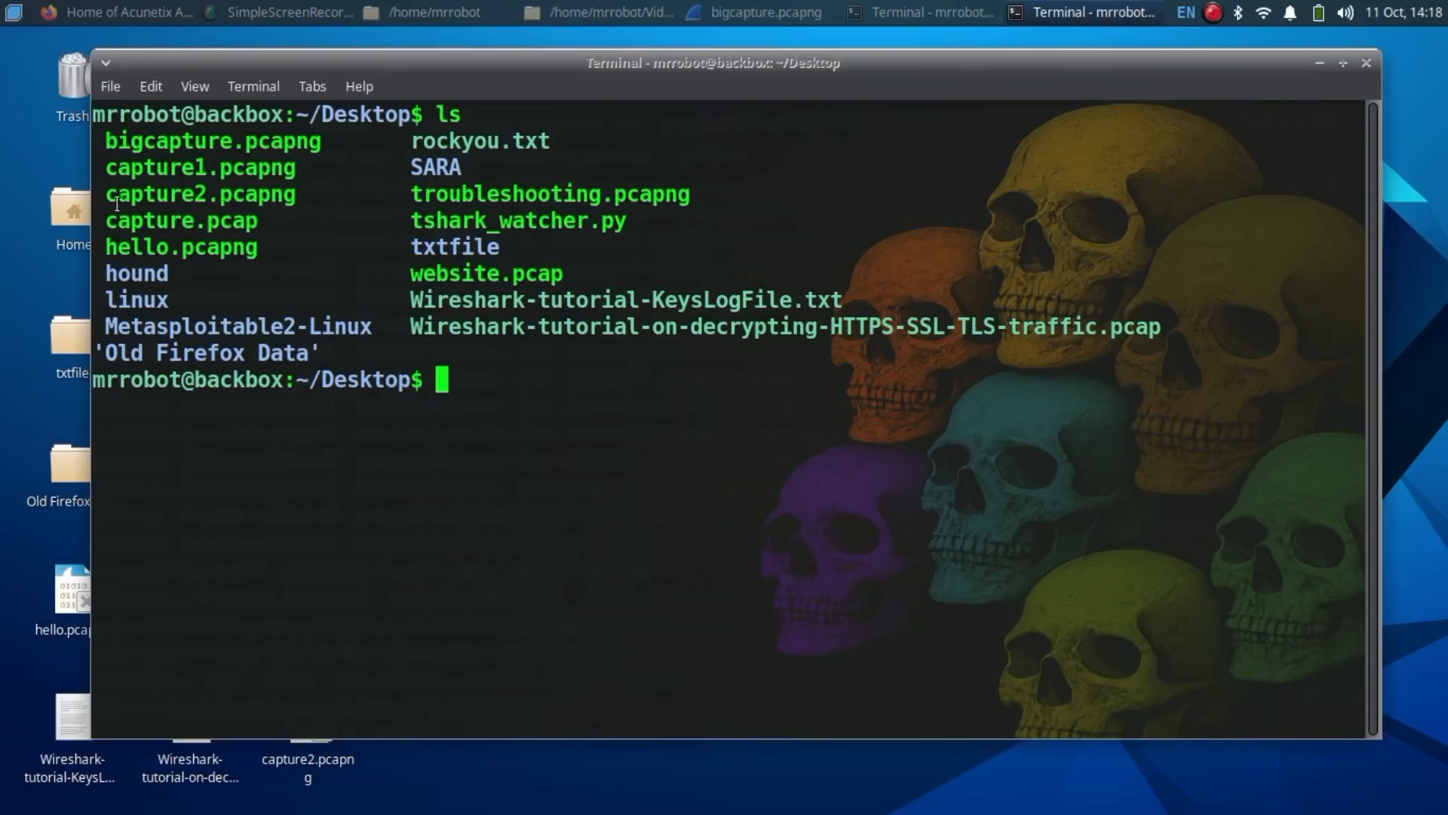
Step: Highlight capture1.pcapng and capture2.pcapng in the Desktop file listing
drag(106, 168, 318, 167)
click(317, 168)
drag(102, 198, 300, 198)
click(302, 197)
Step: Merge capture1.pcapng and capture2.pcapng into merged.pcapng with sudo mergecap -w
key(ctrl+l)
text(mergecap -w merged)
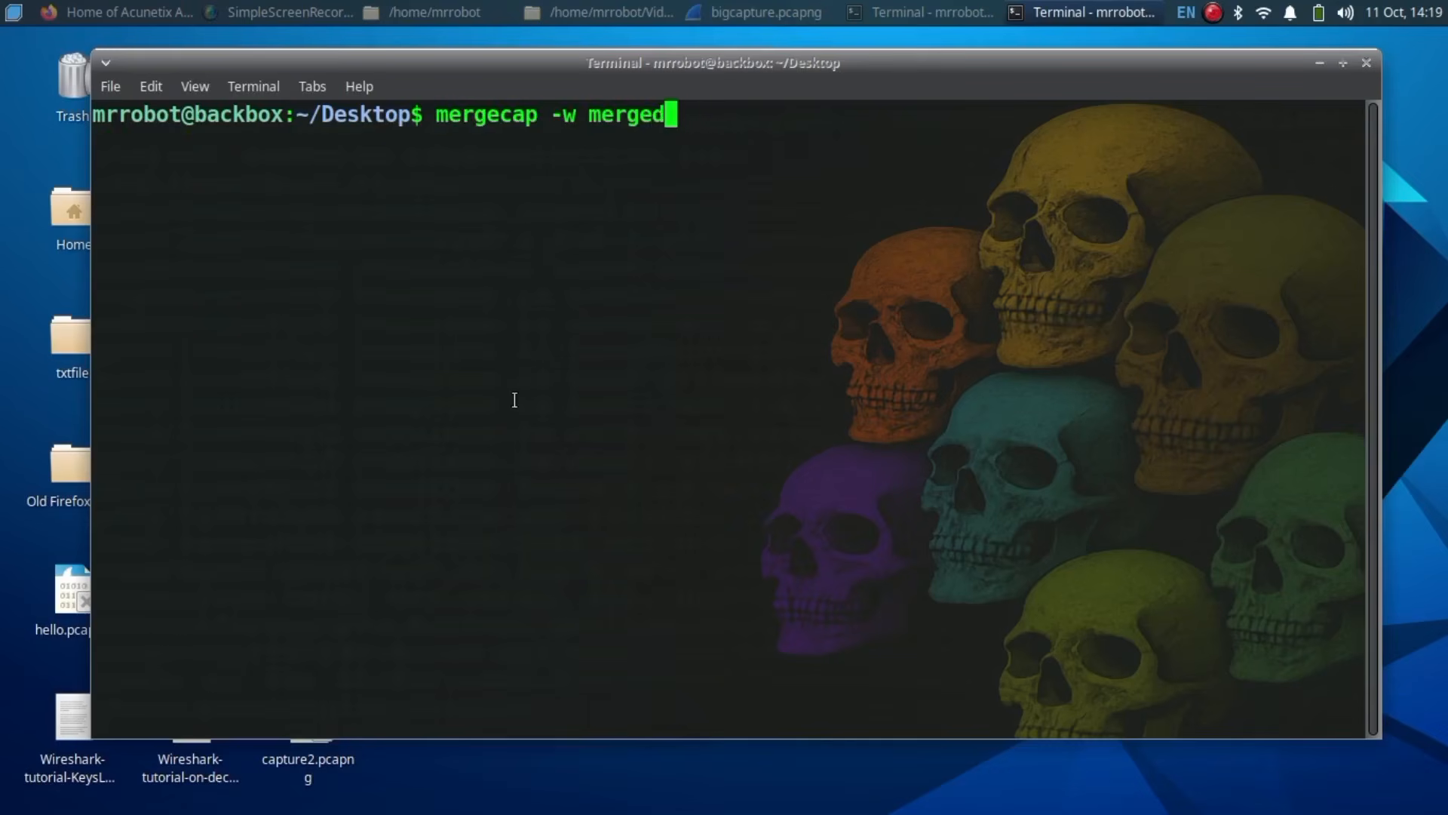
text(.pcapng cap)
key(BackSpace)
key(BackSpace)
key(BackSpace)
text(capng)
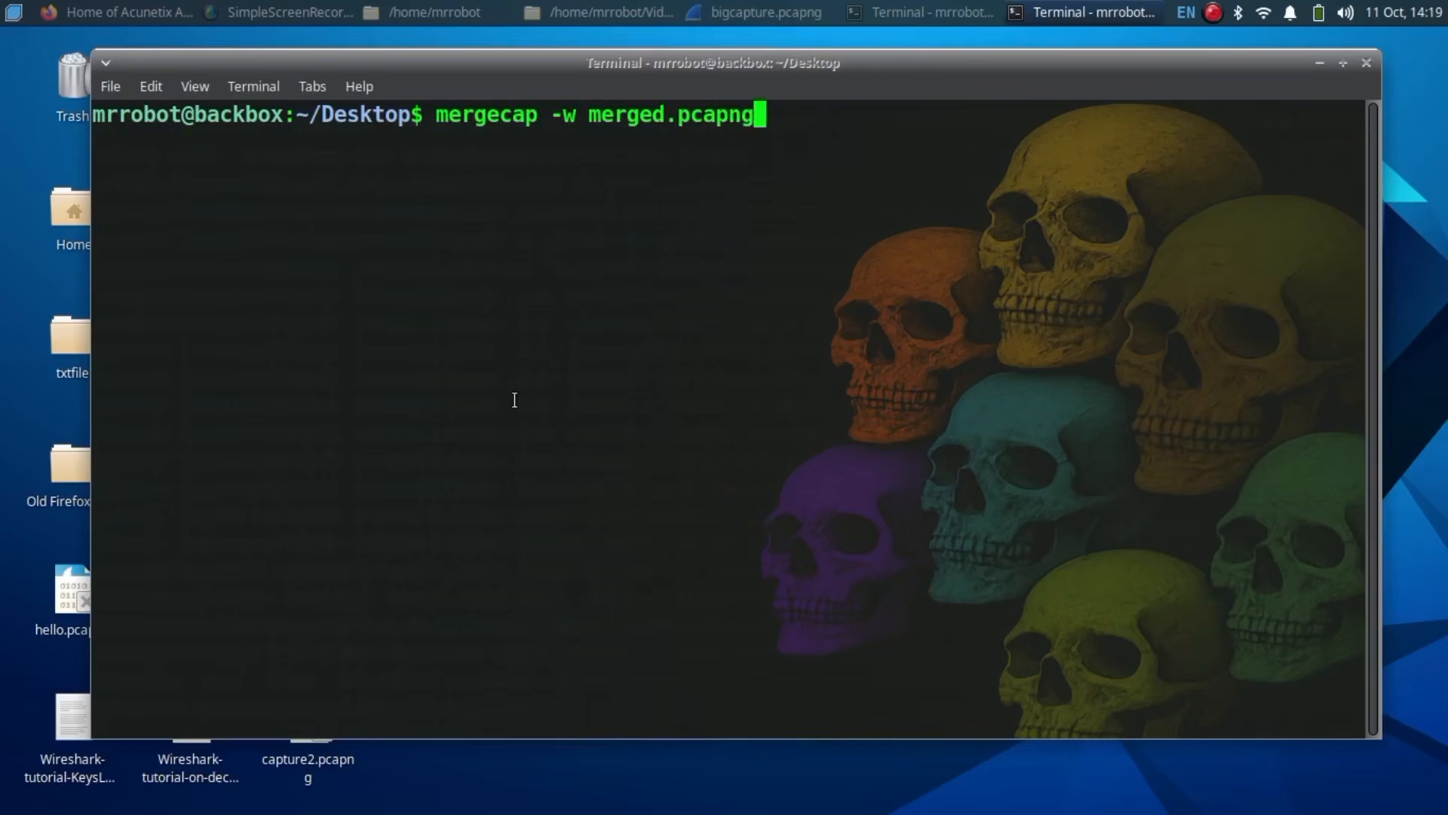
text( capture1.pcapng captu)
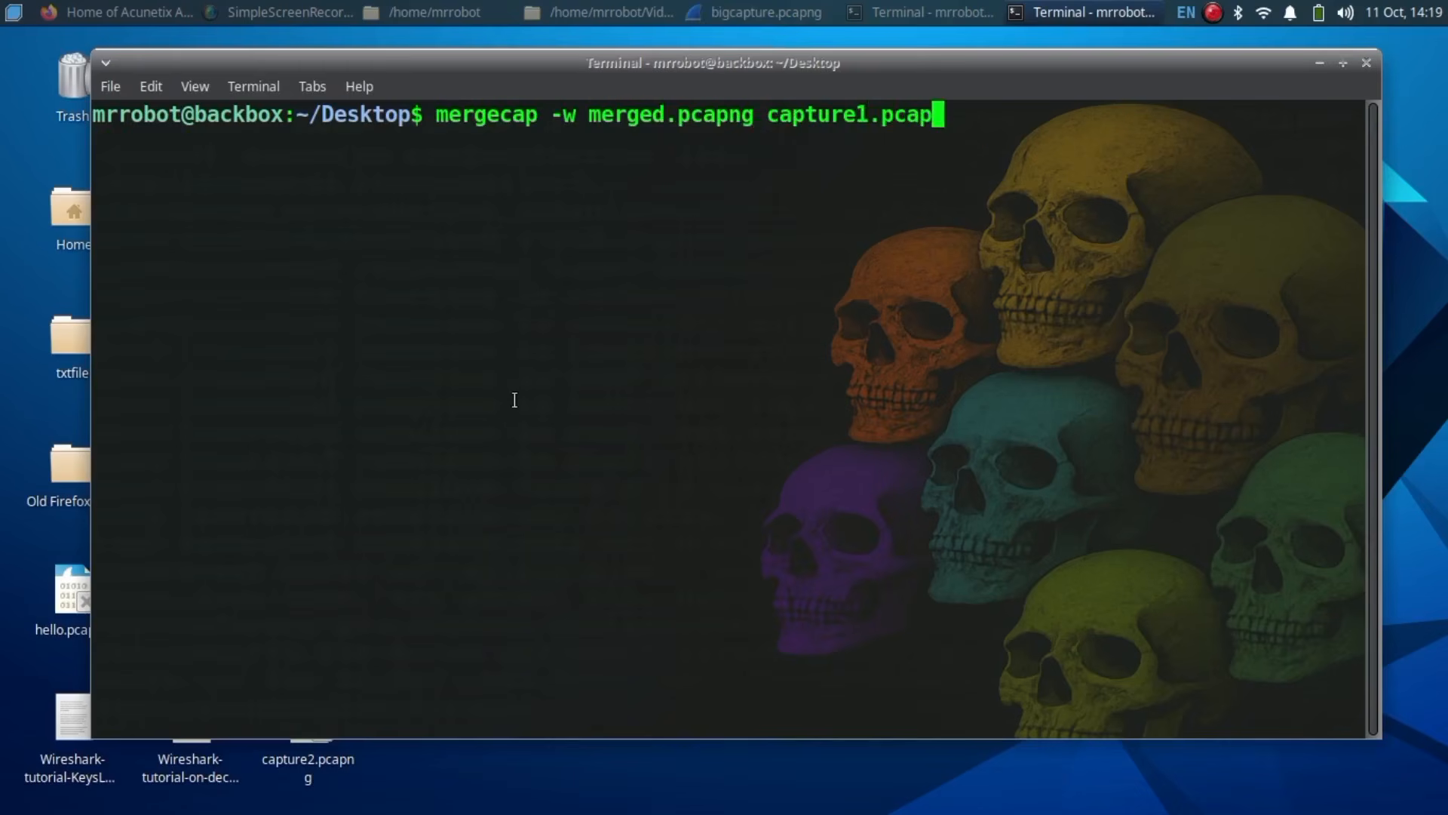
text(re2.pcapng)
key(Home)
text(sudo)
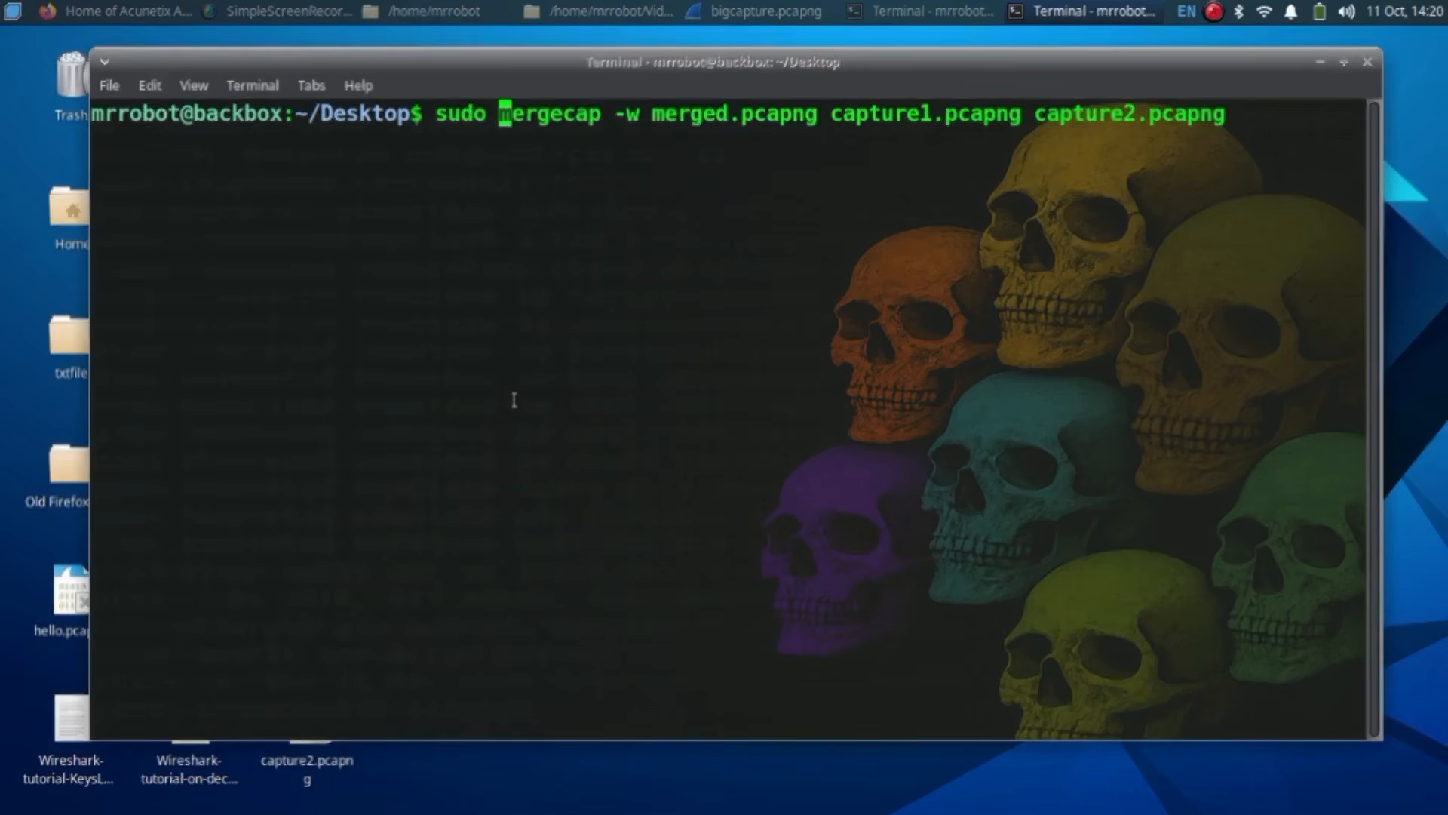
key(Return)
Step: List the Desktop files and highlight the new merged.pcapng
text(ls)
key(Return)
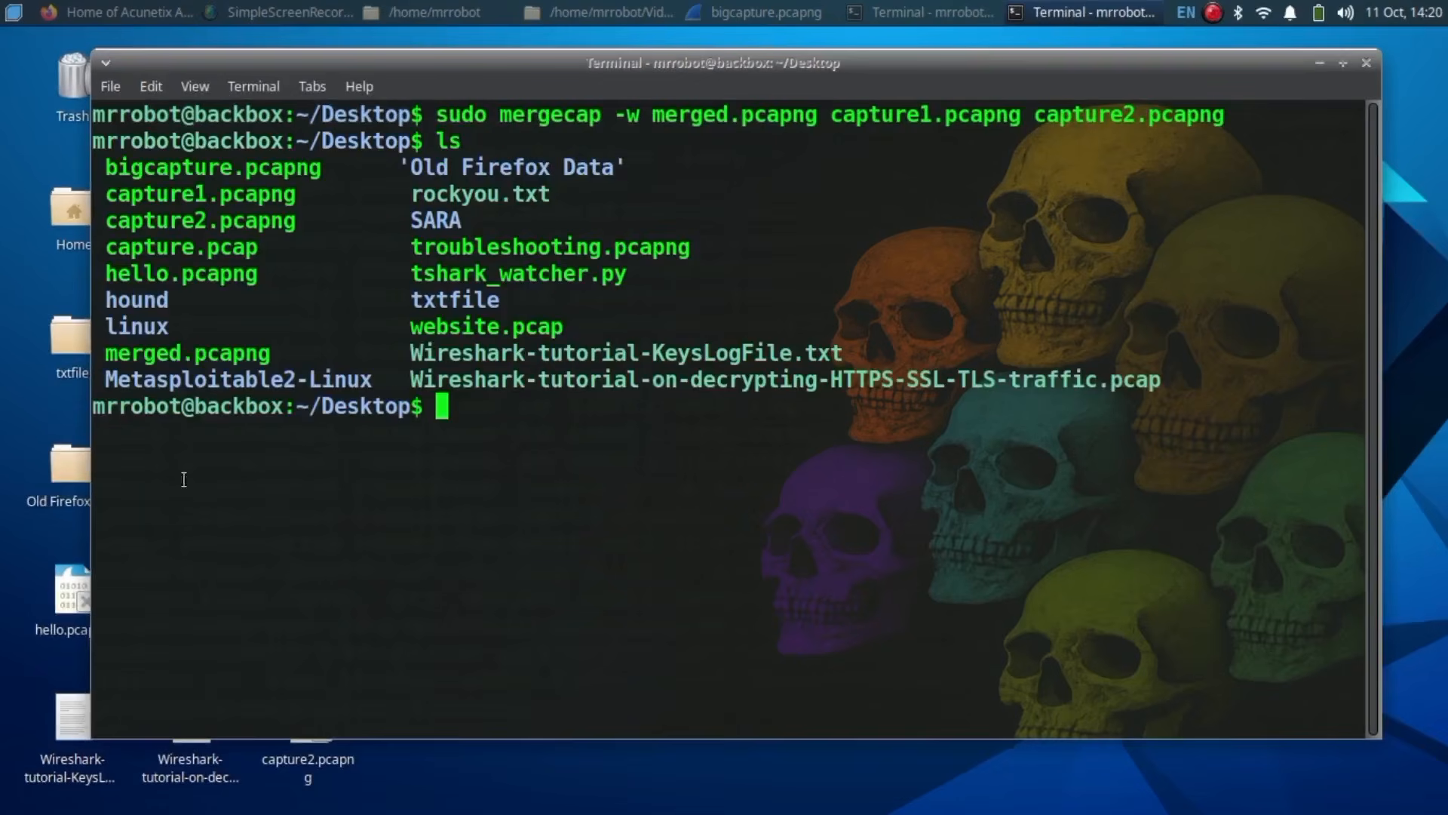
drag(106, 353, 295, 355)
click(276, 349)
Step: Create sorted_merged.pcapng with sudo editcap -t 0 and confirm it in the listing
key(ctrl+l)
text(sudo editcap )
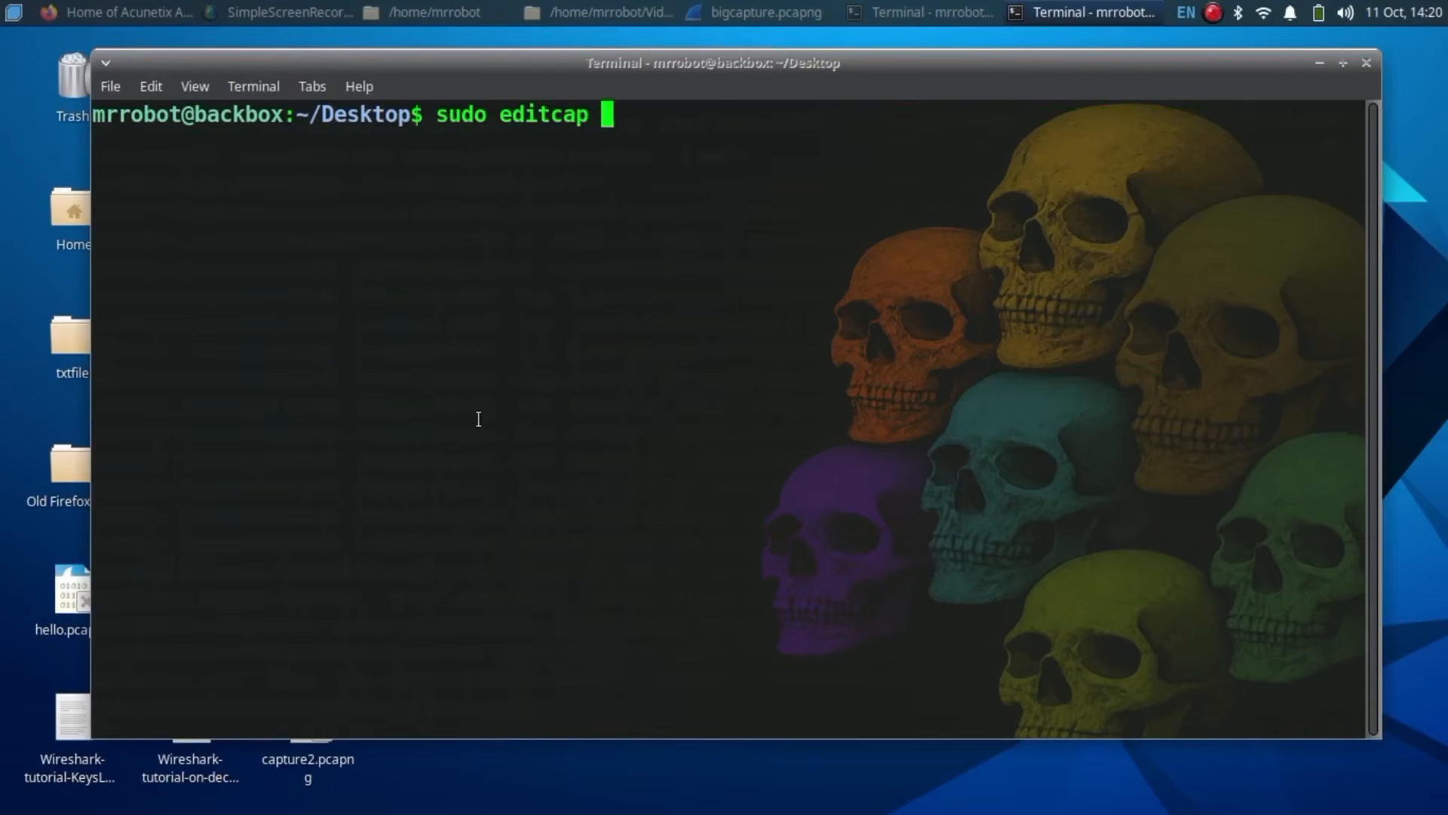
text(-t 0 merged.pcapng)
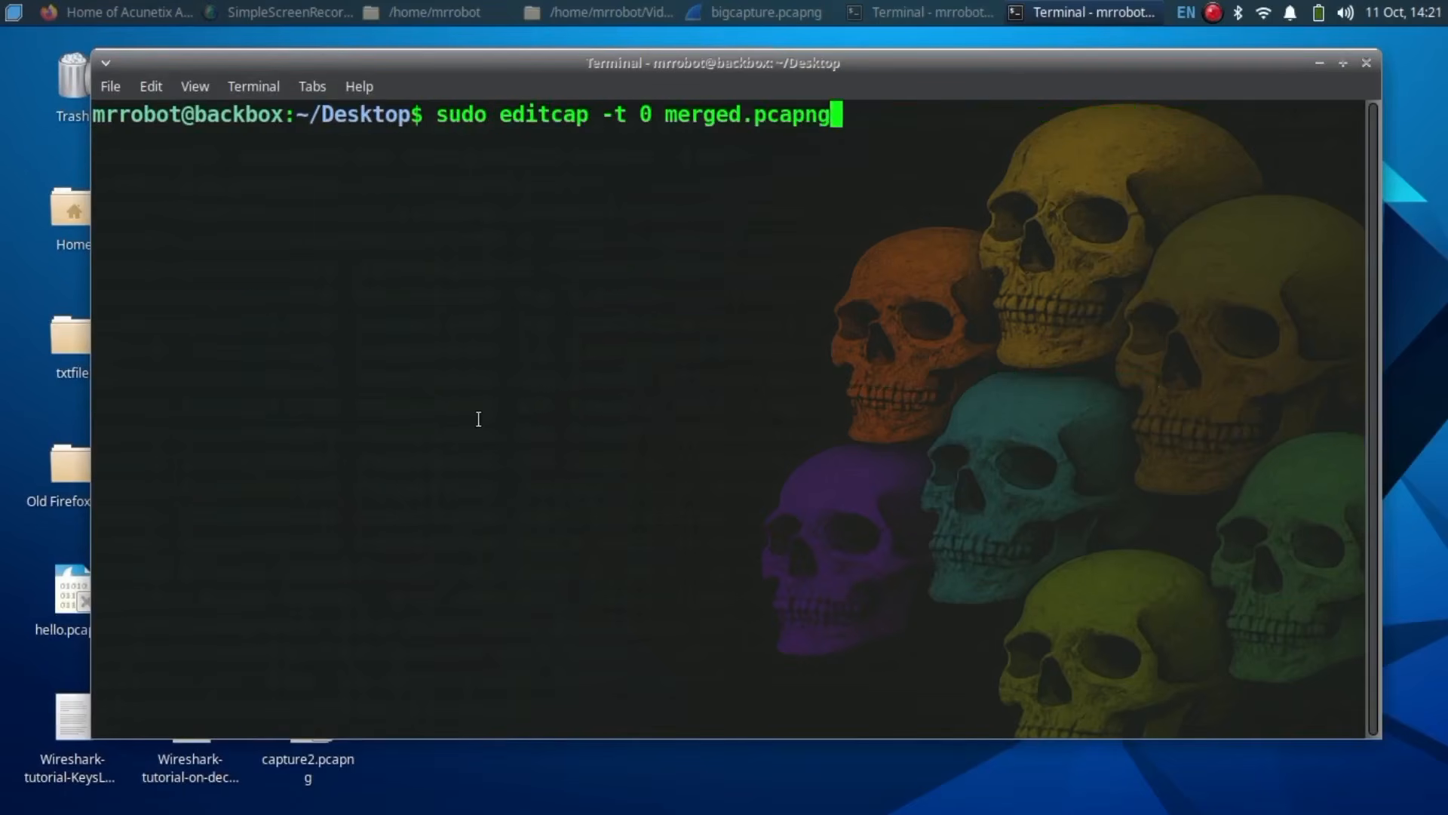
text( sorted_merged.)
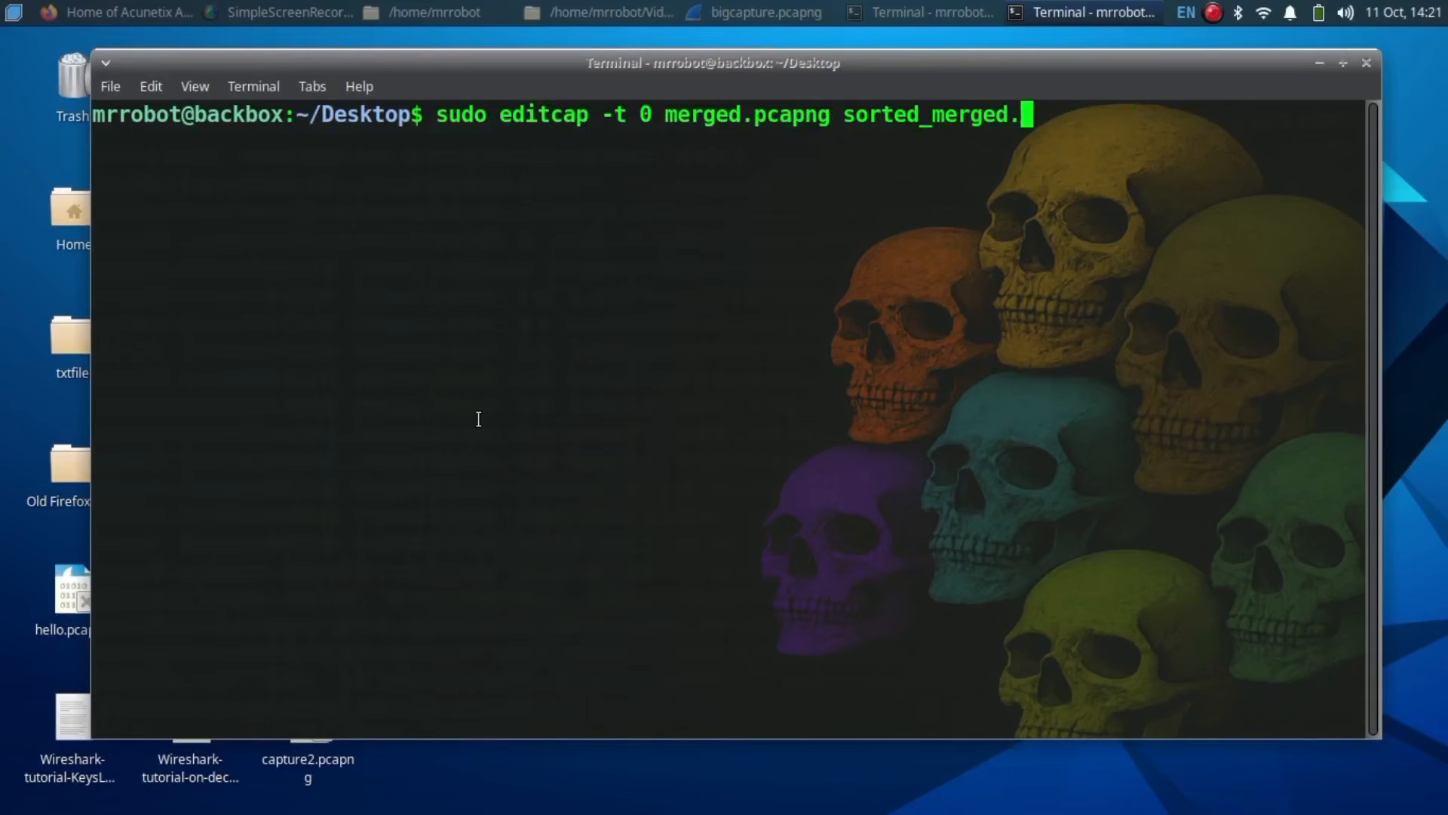
text(pcapng)
key(Return)
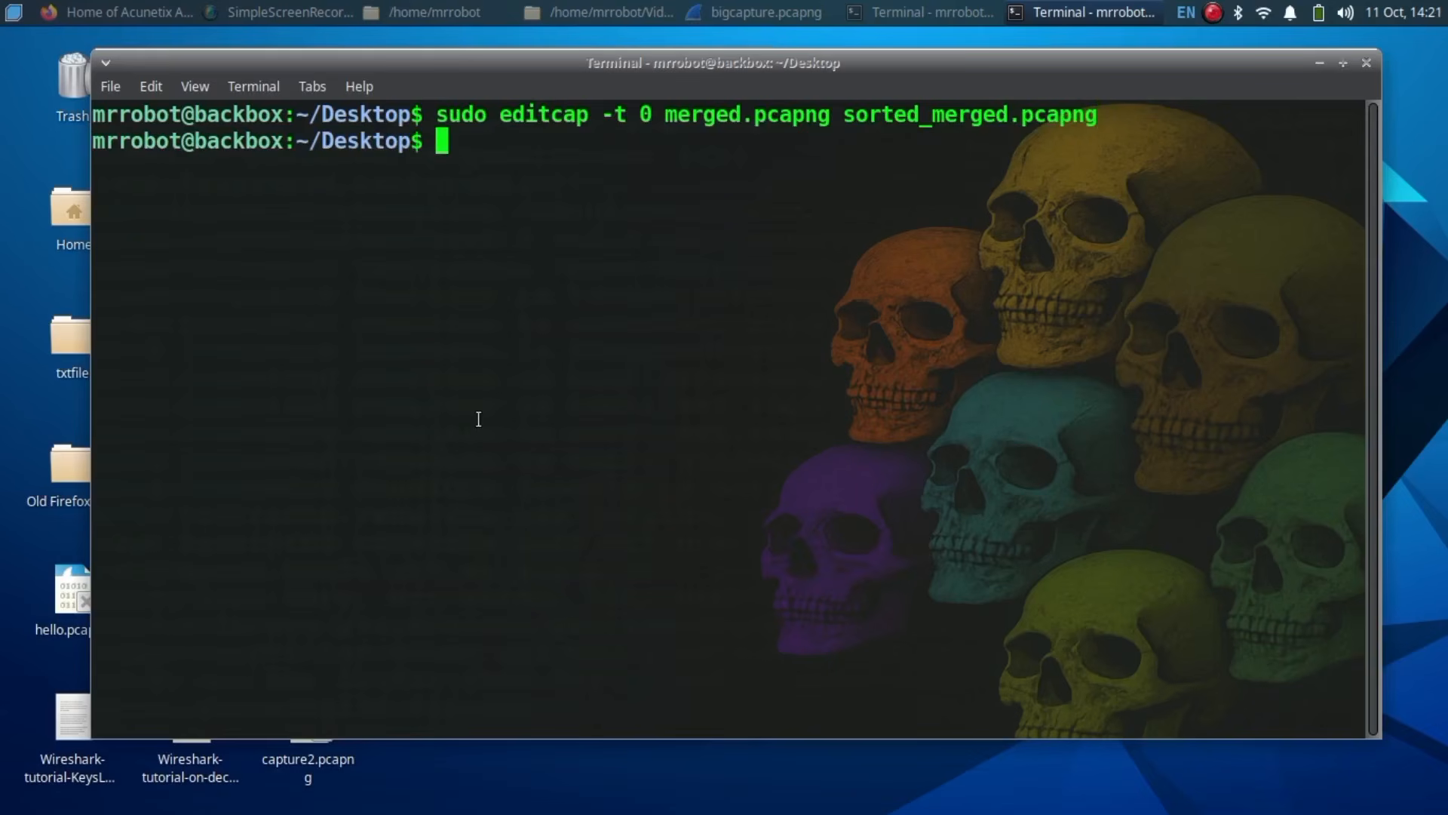
text(ls)
key(Return)
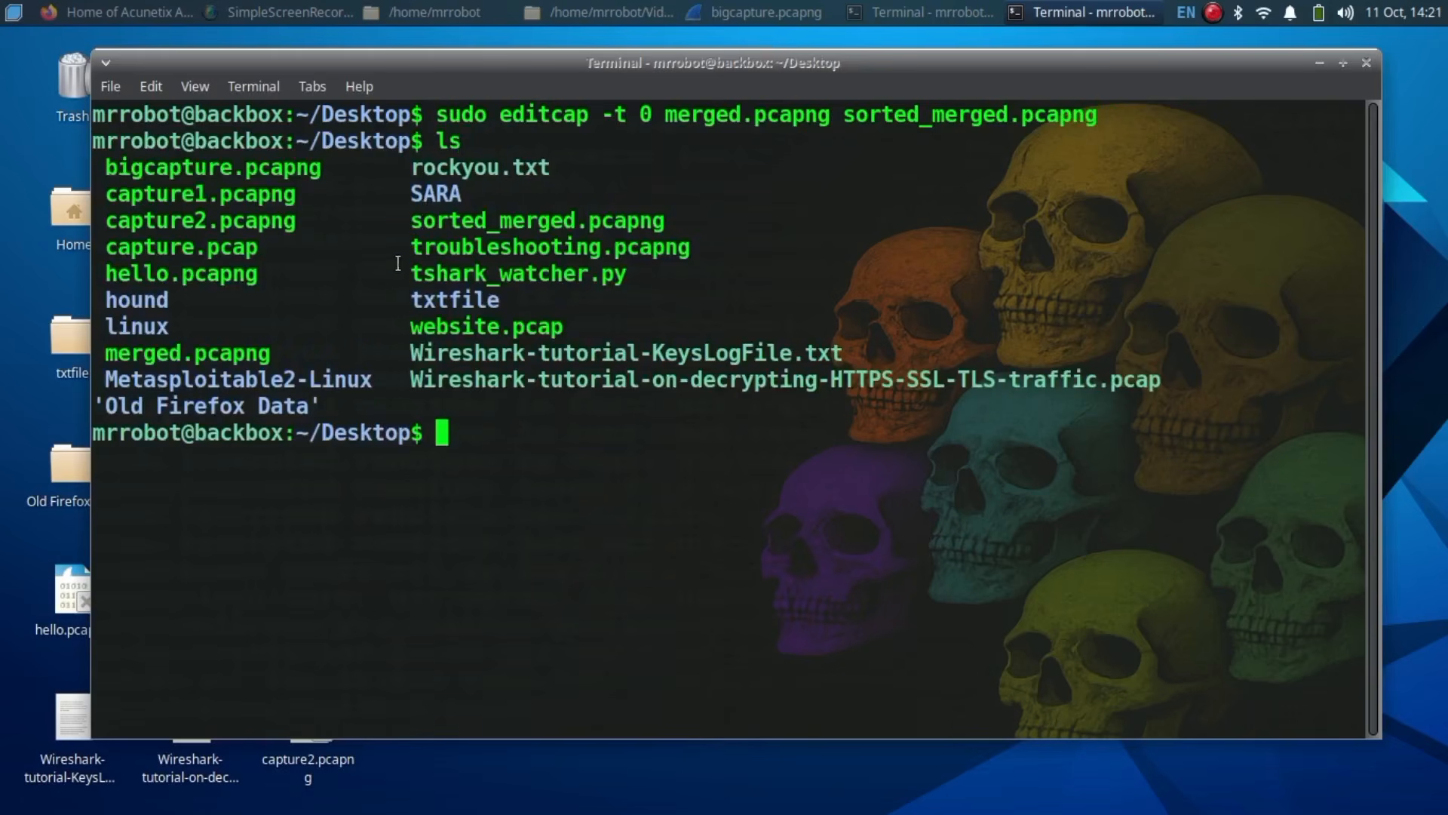
drag(408, 224, 769, 222)
click(769, 221)
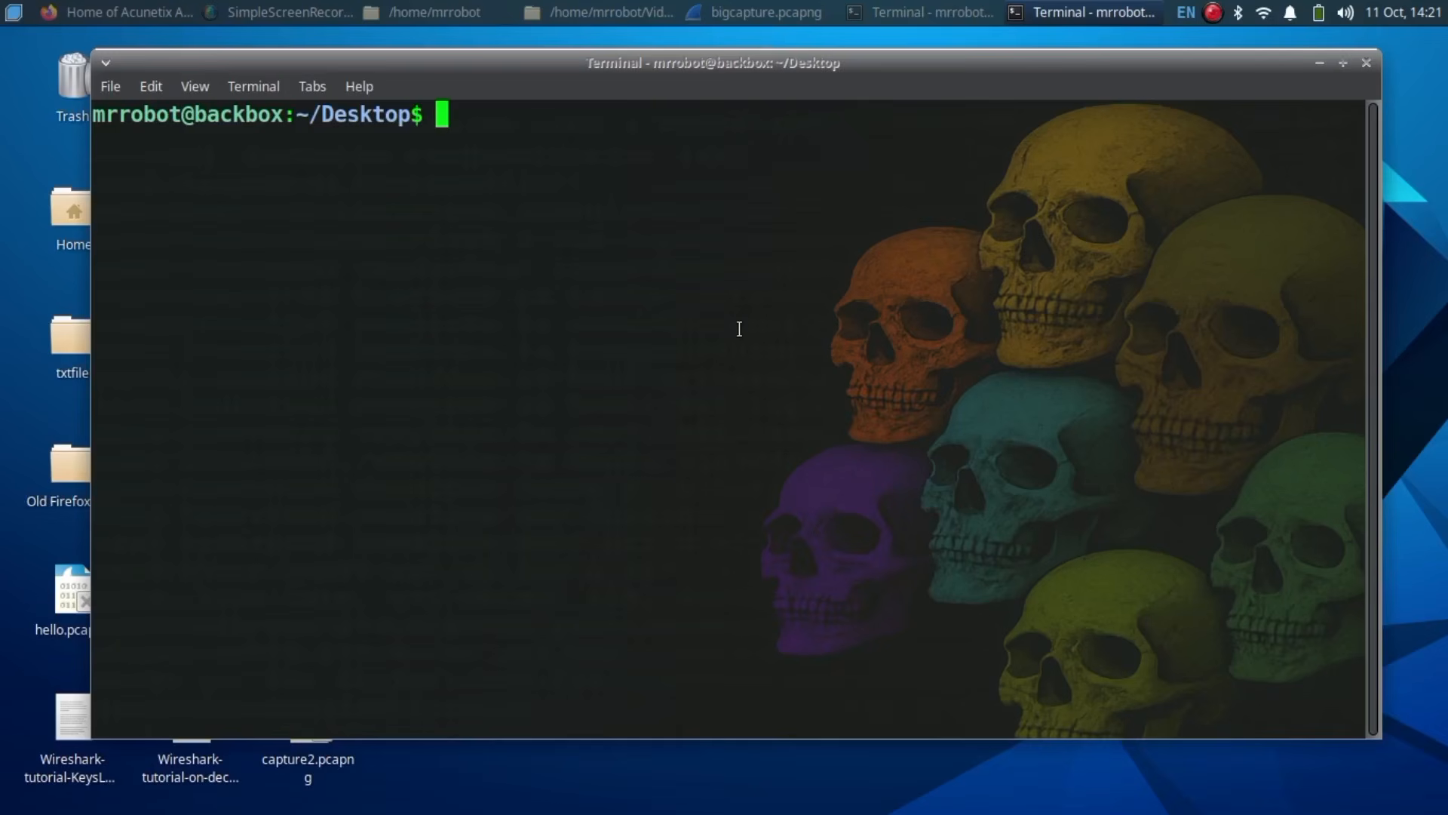
Step: Split bigcapture.pcapng into 50000-packet split_output.pcapng files and check the listing
text(sudo e)
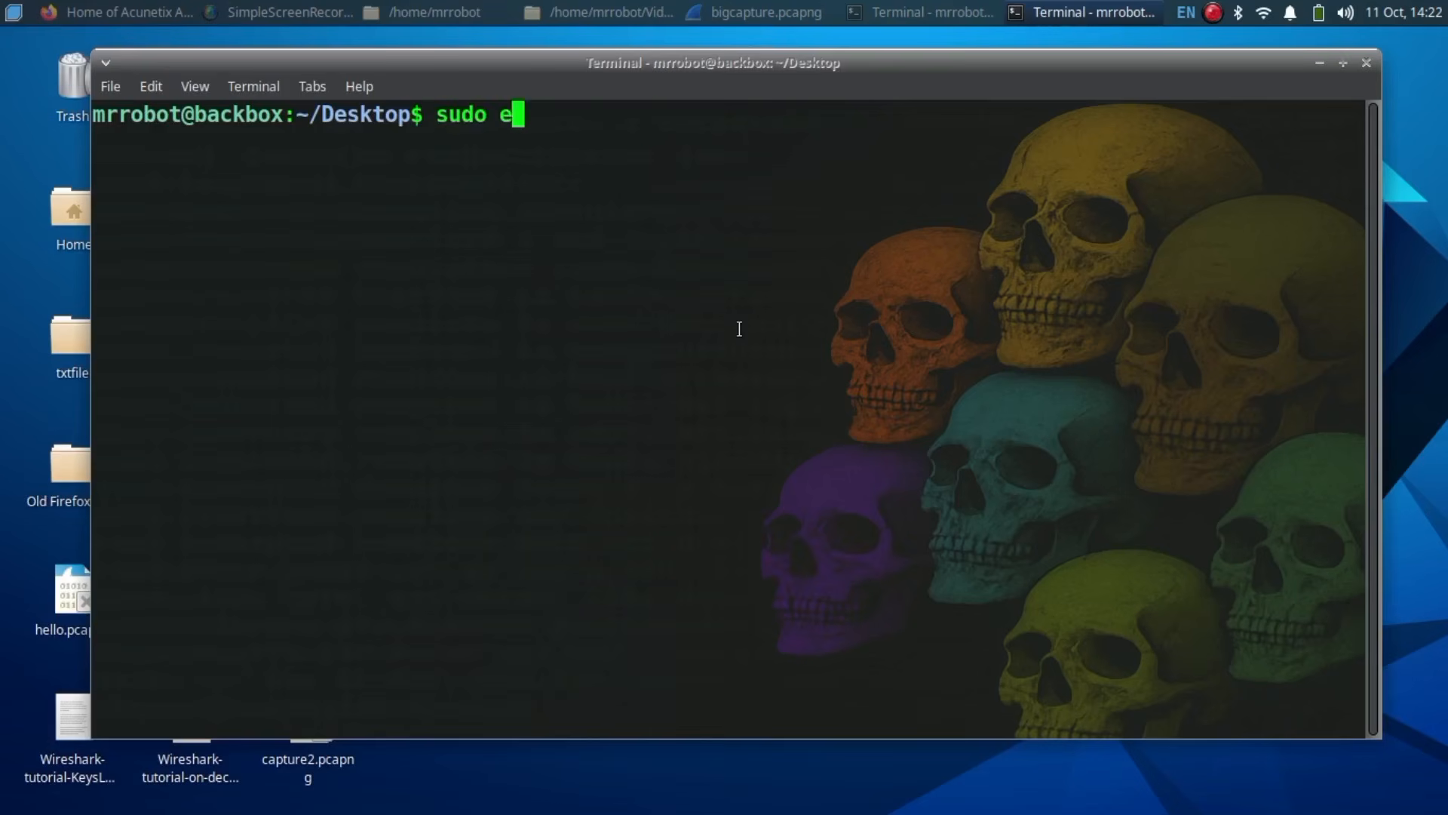
text(ditcap -c 50000 bigca)
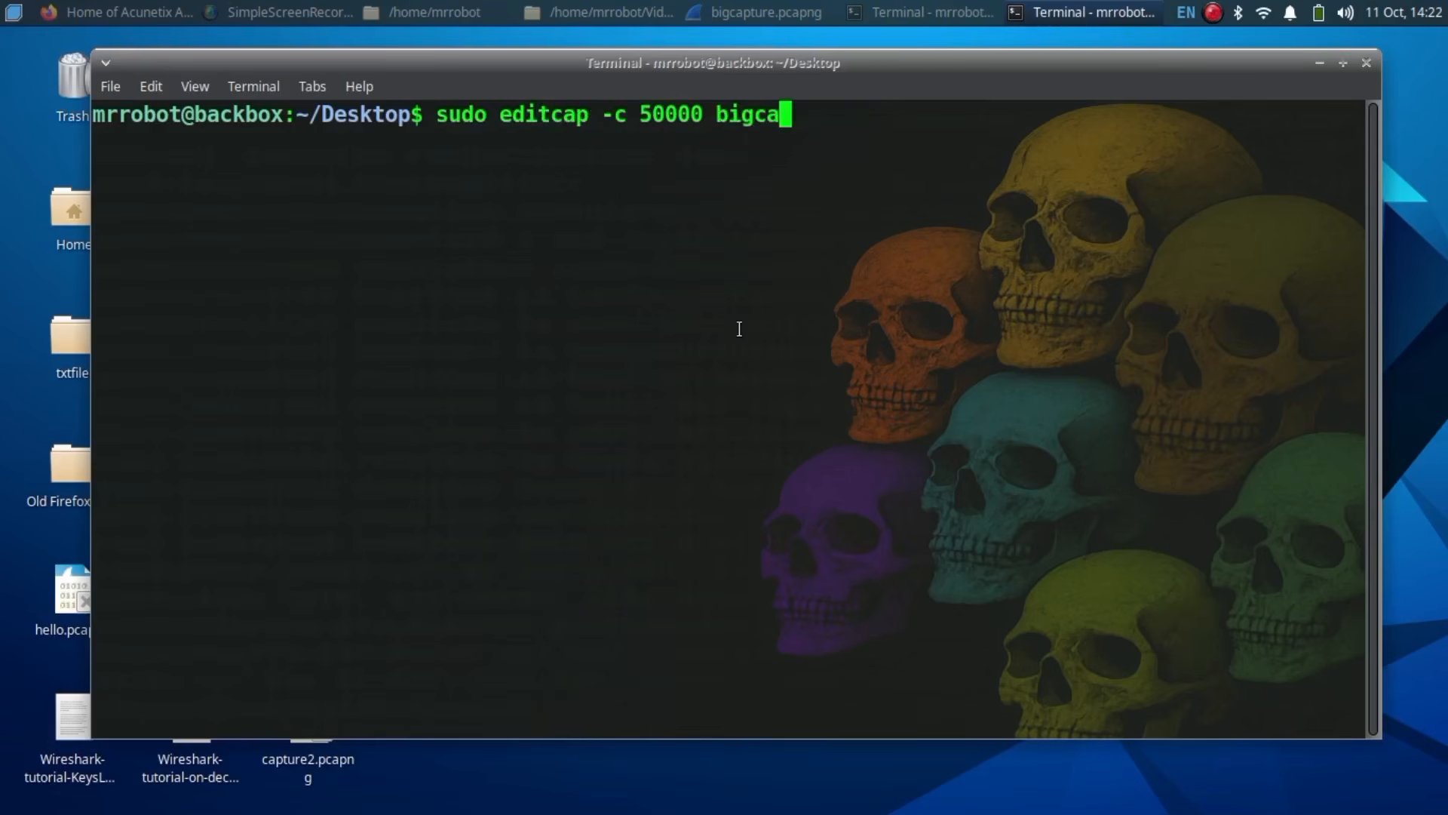
text(pture.pcapng sp)
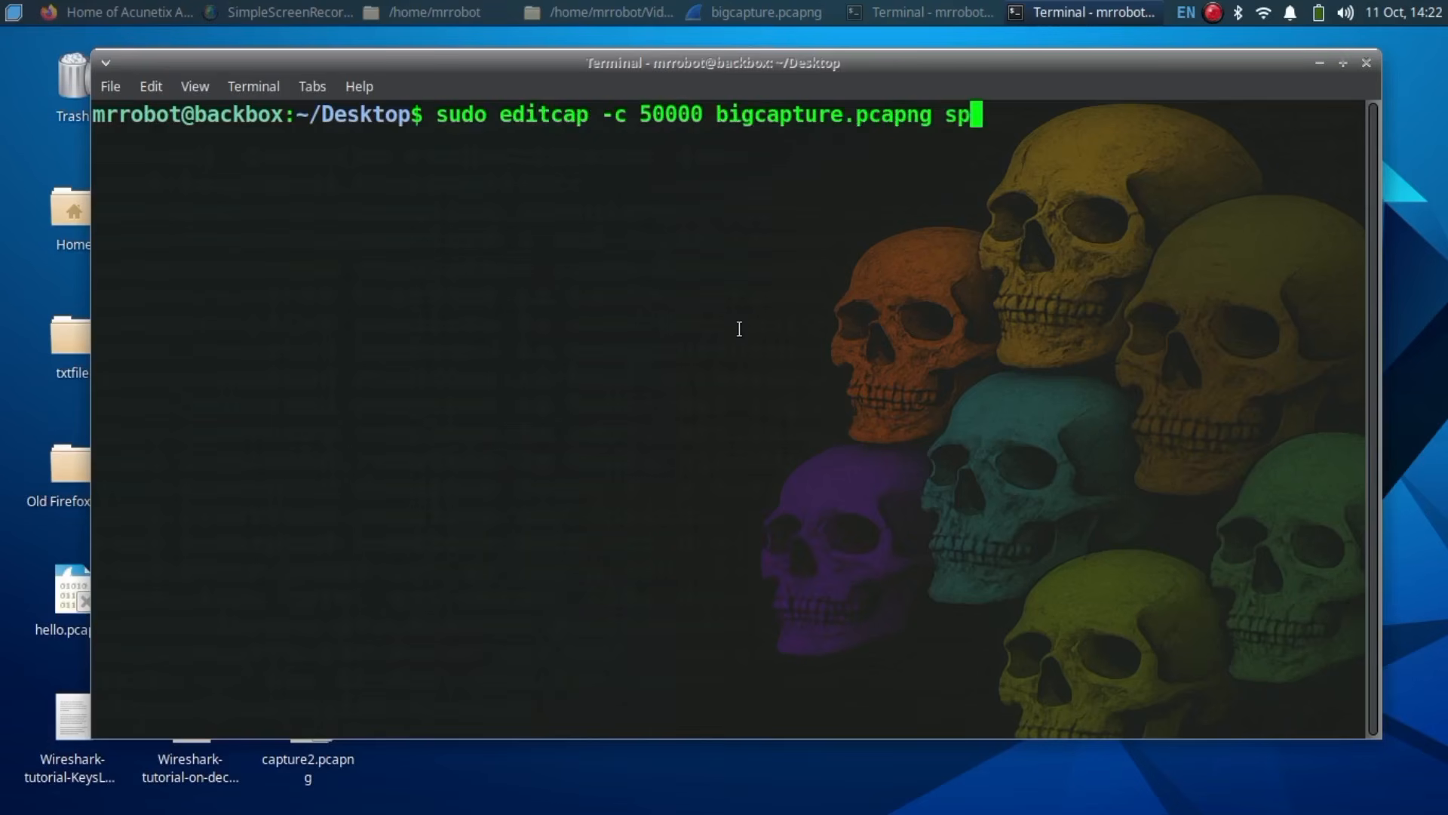
text(lit_output.pcapng)
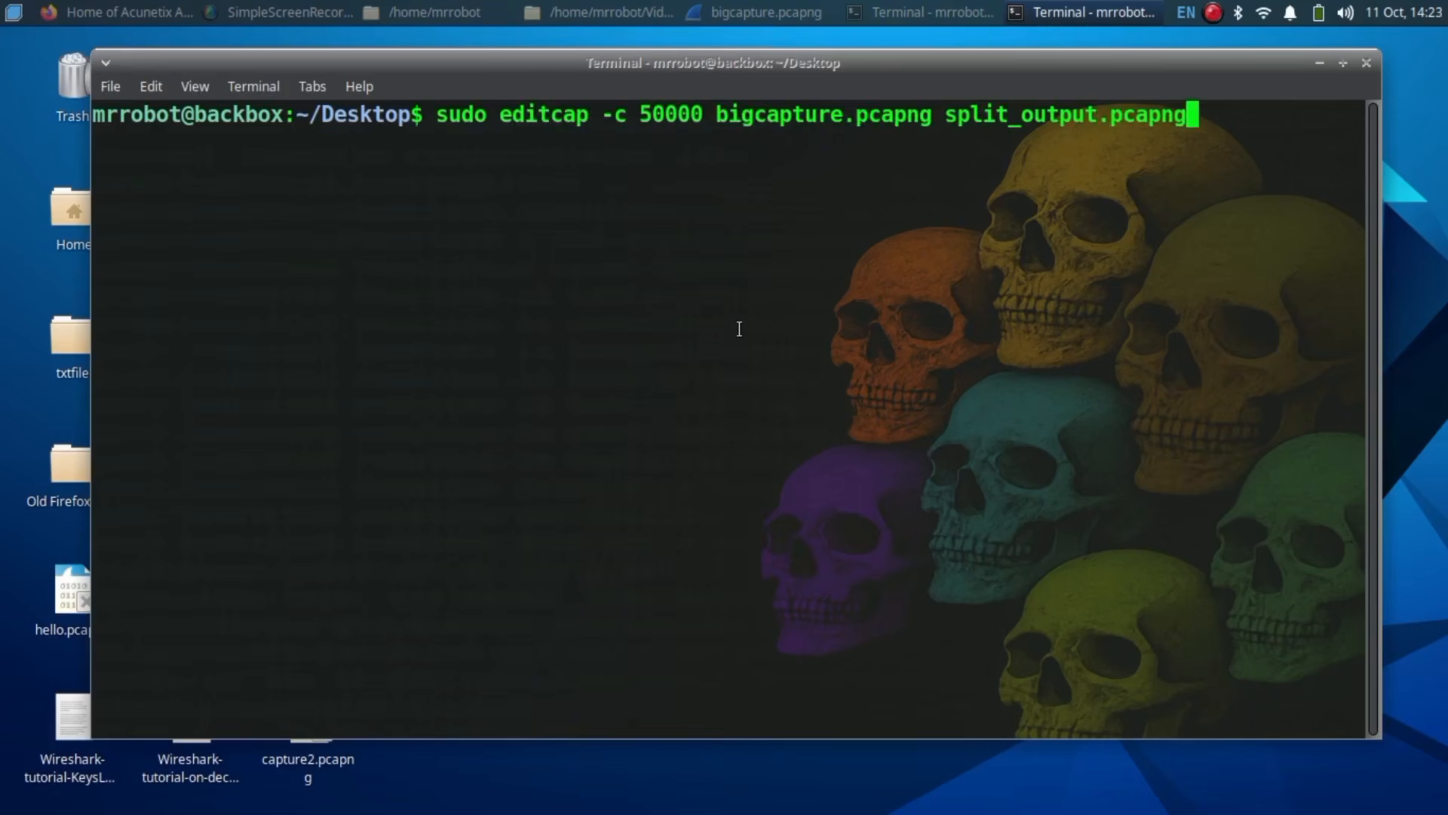
key(Return)
text(ls)
key(Return)
drag(413, 255, 919, 259)
Step: Split bigcapture.pcapng into 300-second split_5min.pcapng files and highlight the first in the listing
text(clear)
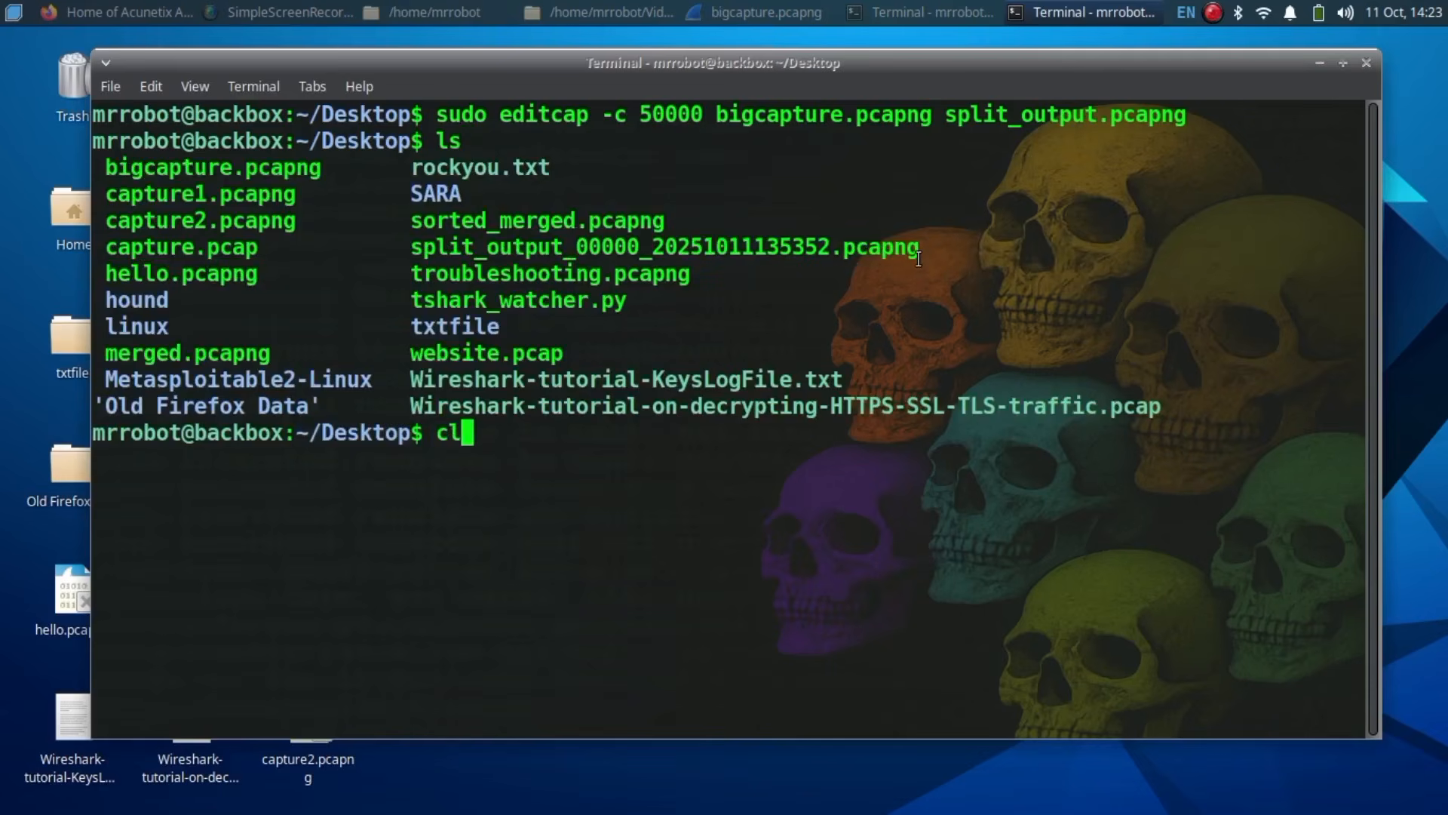
key(Return)
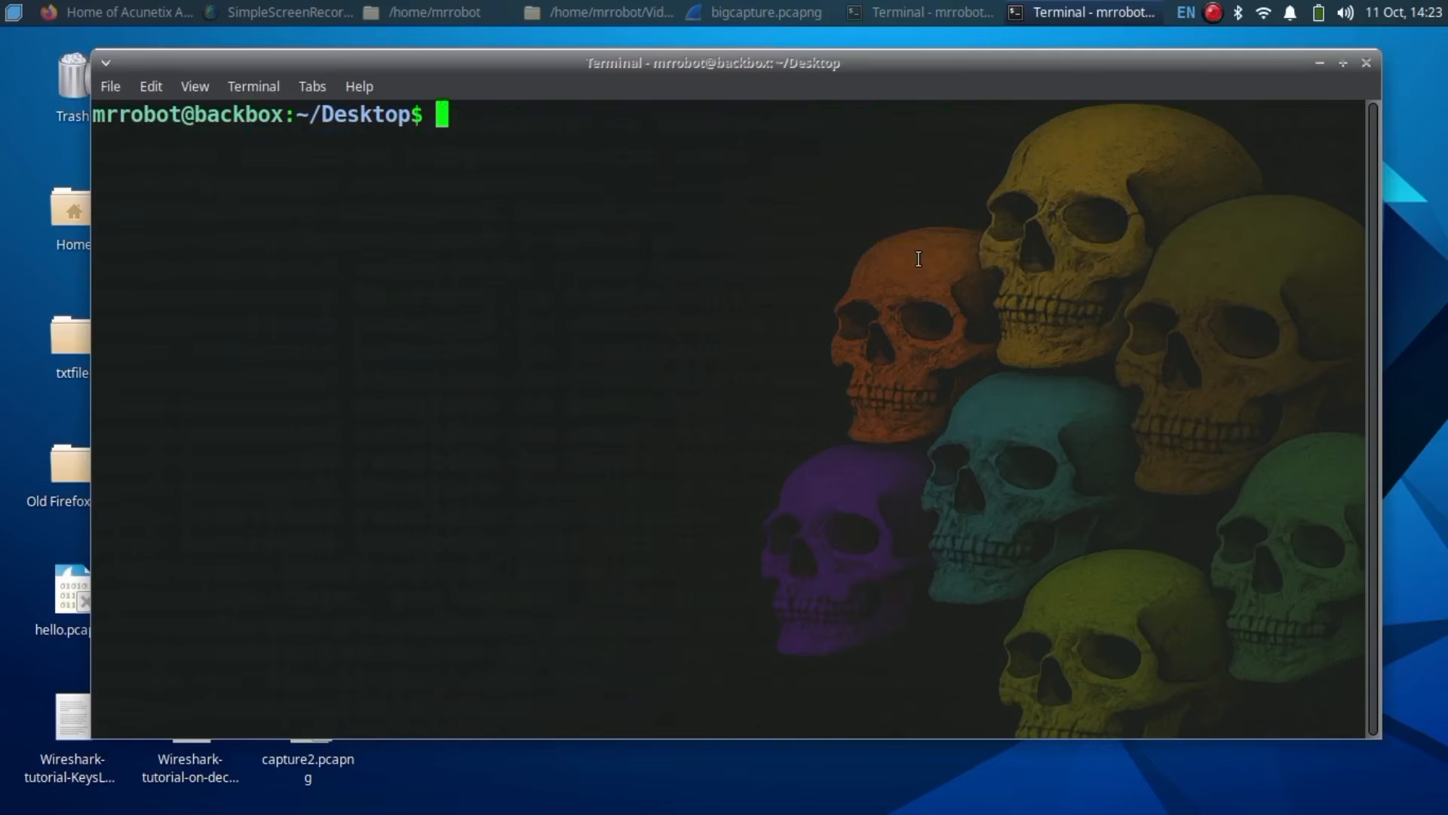
text(sudo editcap -i )
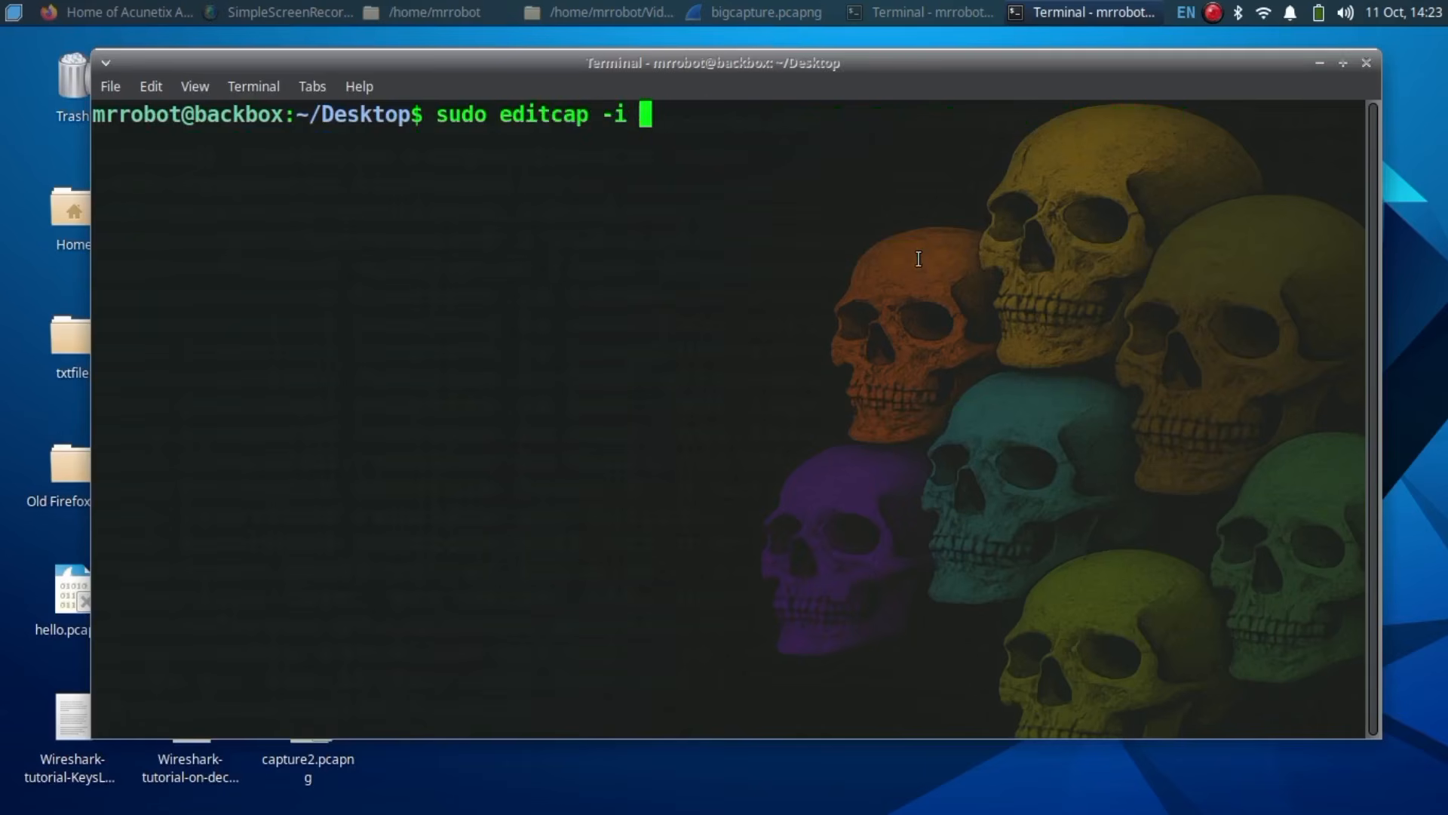
text(300 bigcapture.pcapng split_5min.pcapng)
key(Return)
text(ls)
key(Return)
drag(412, 220, 655, 222)
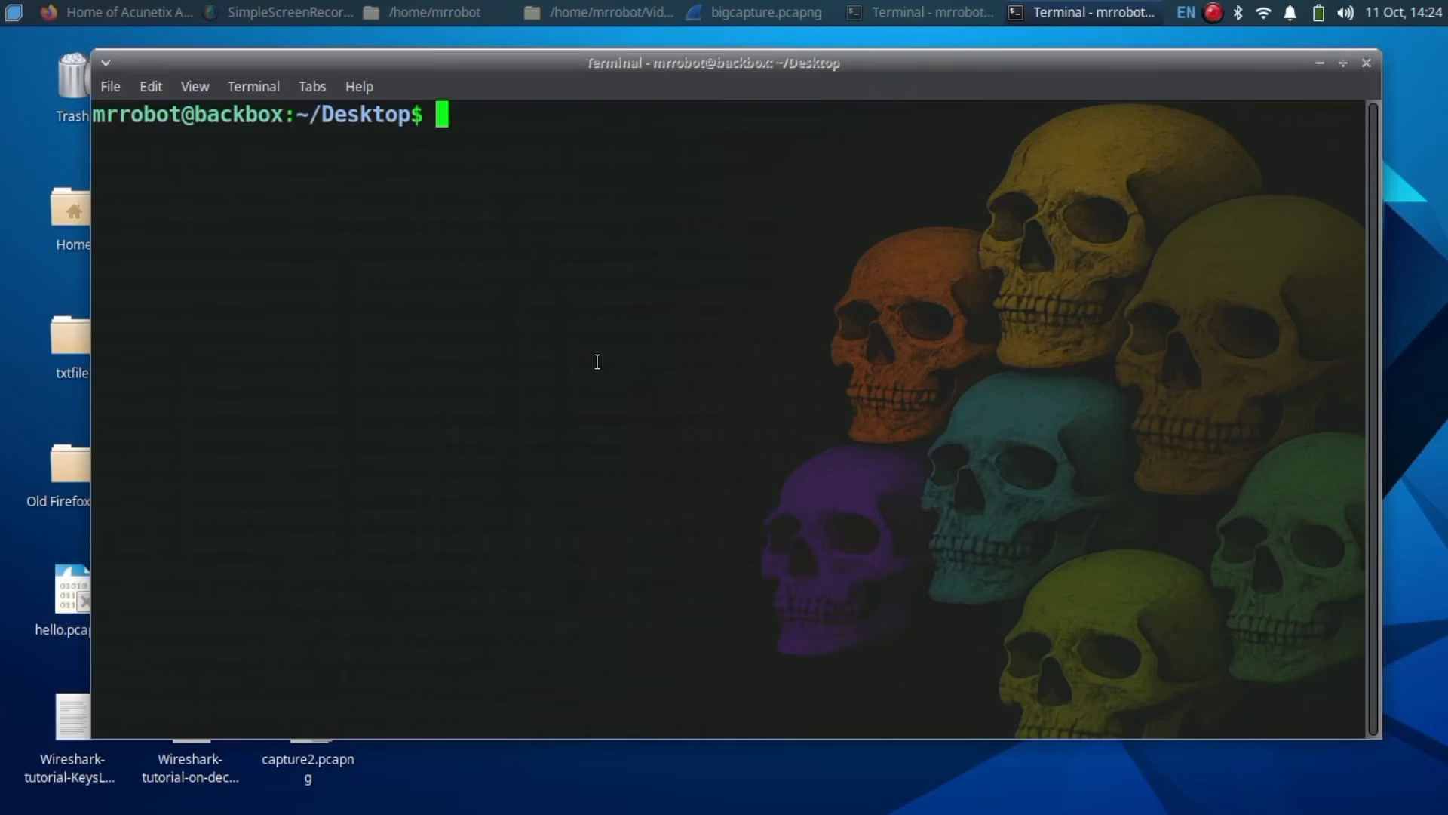
Step: Run sudo editcap -r to save packets 100, 250 and 400 of capture1.pcapng as clean_capture.pcapng
text(sudo editcap -r capt)
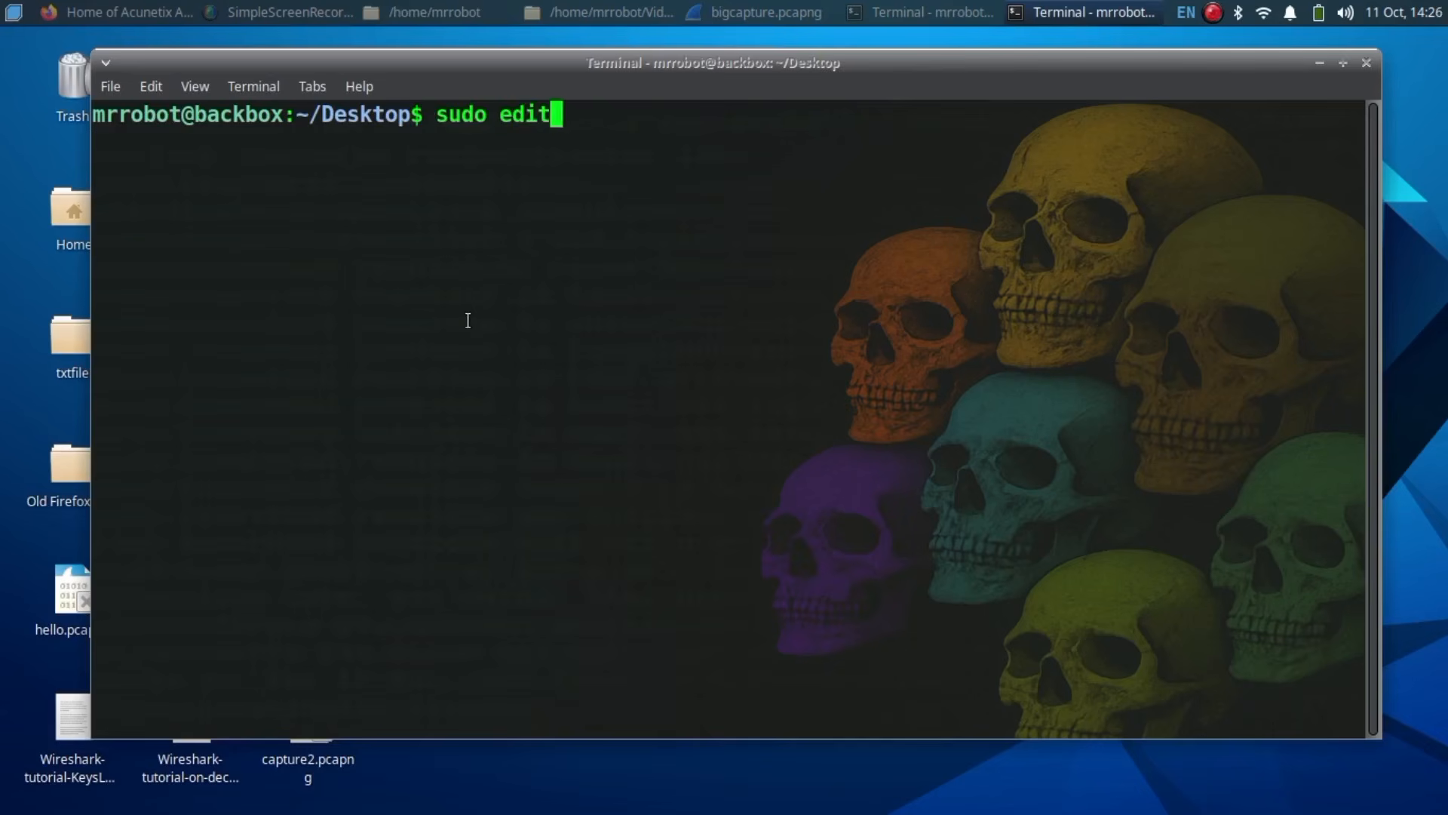
text(ure1.pc)
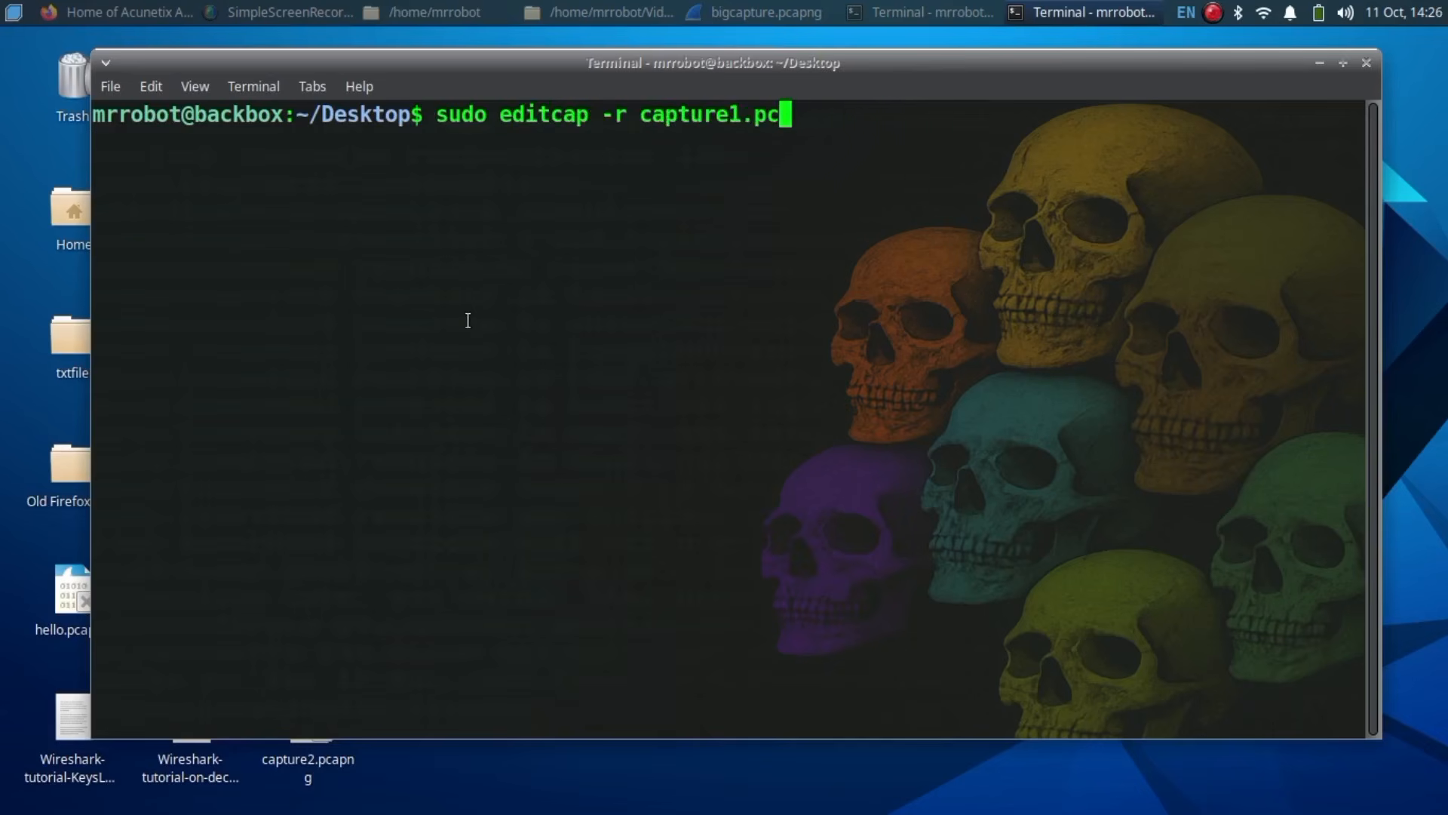
text(apng clean_capture.pcapng clean_capture)
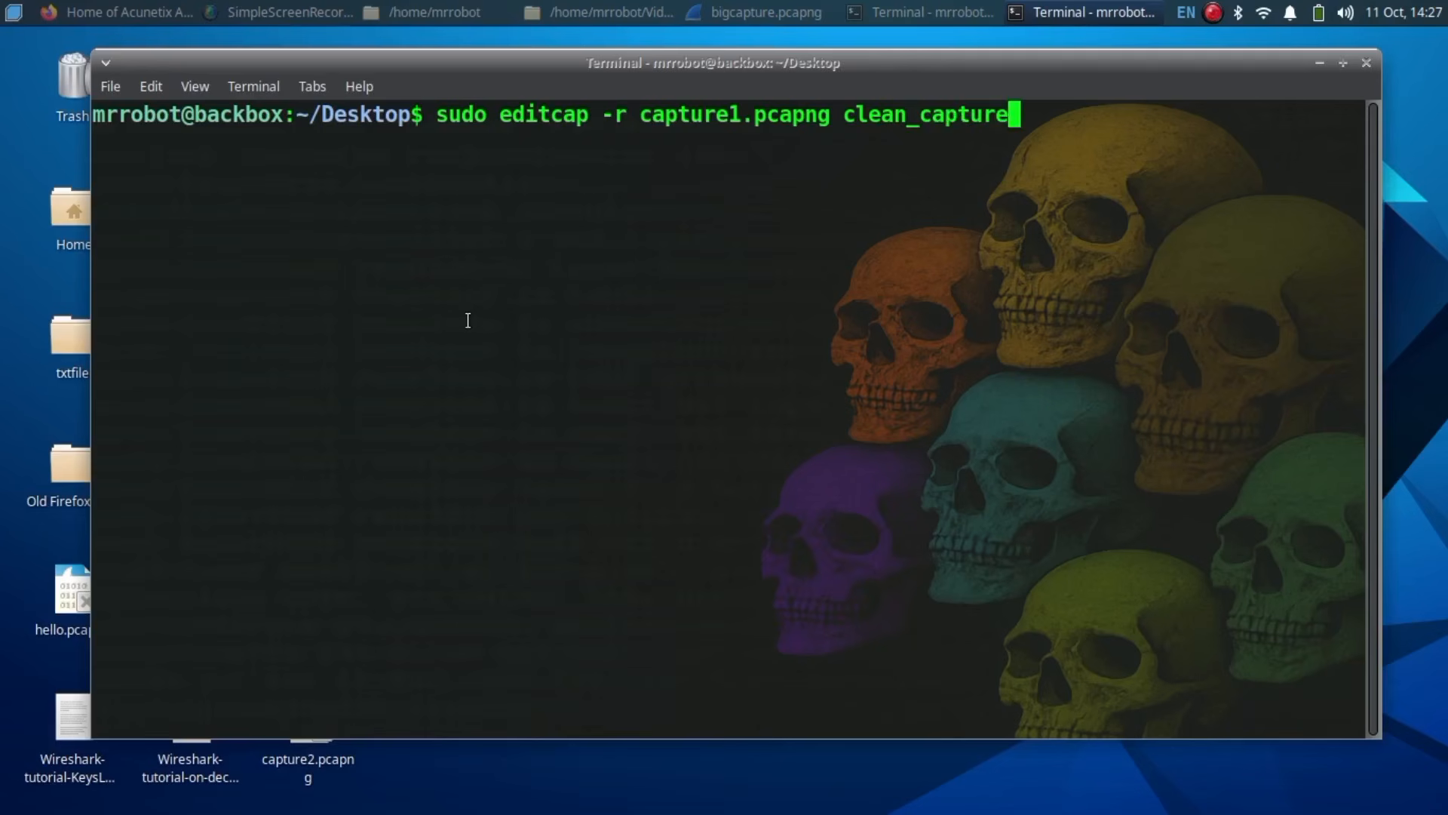
text(1-)
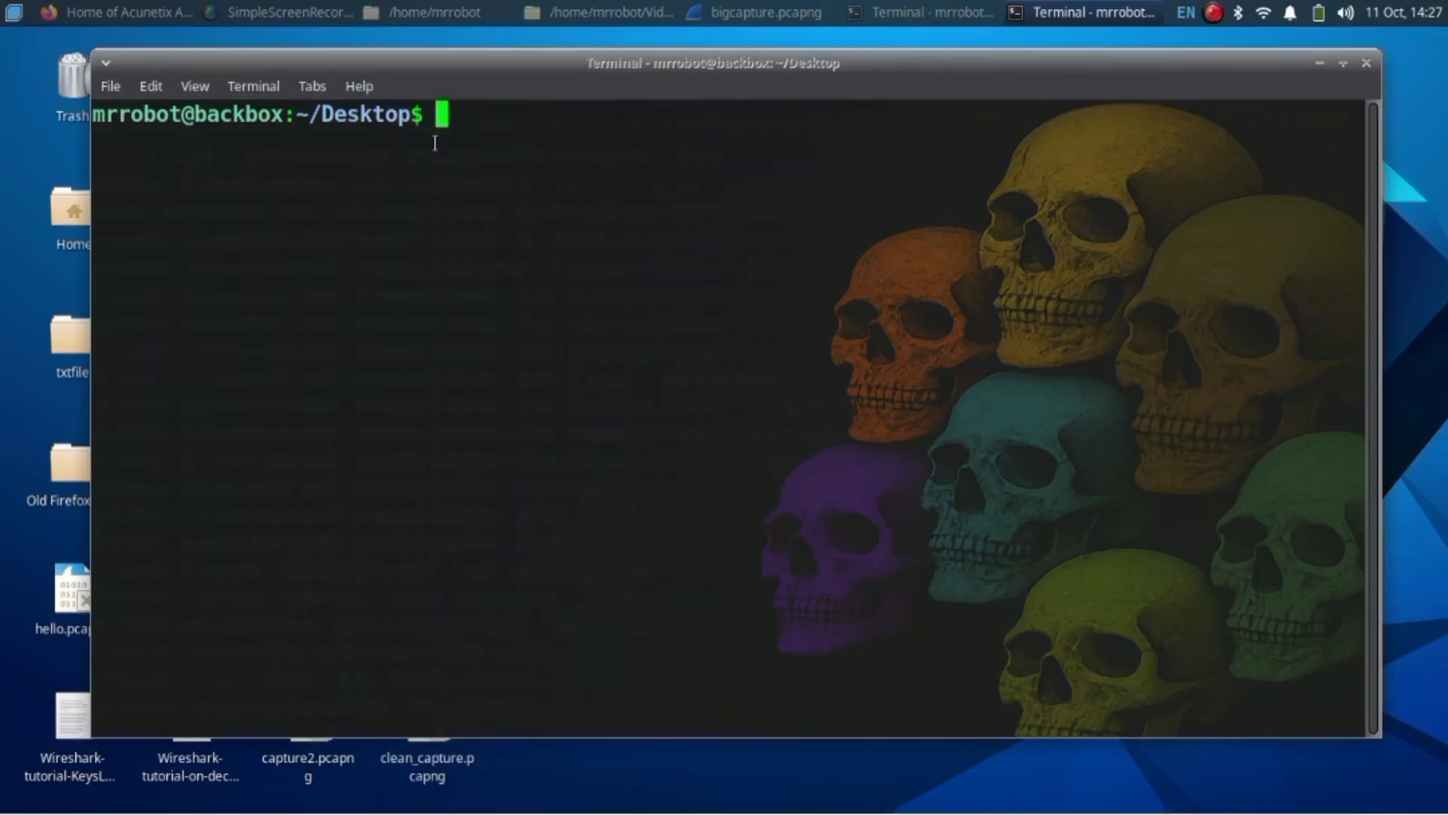
text(sudo edit)
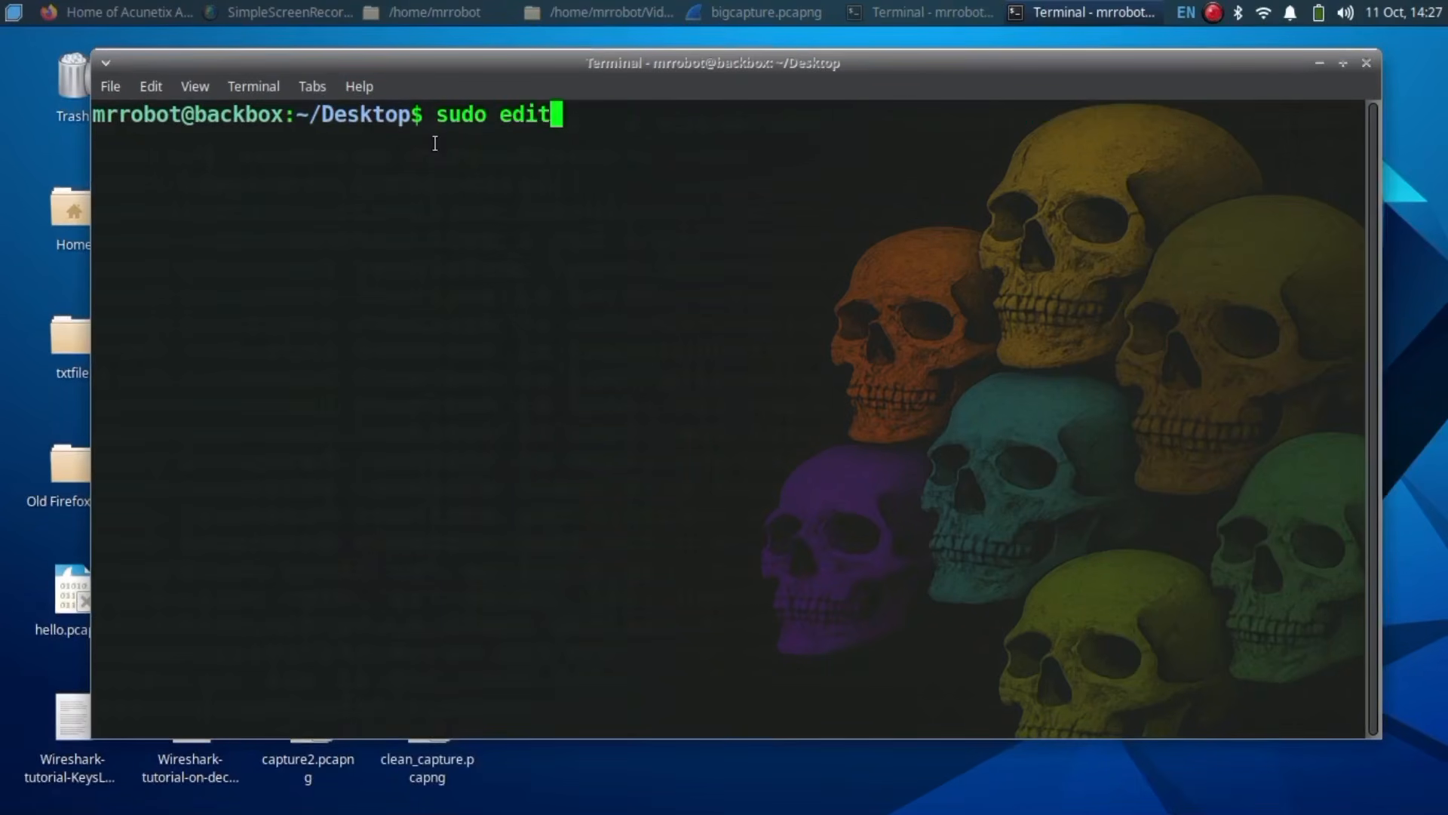
text(cap -r capture1)
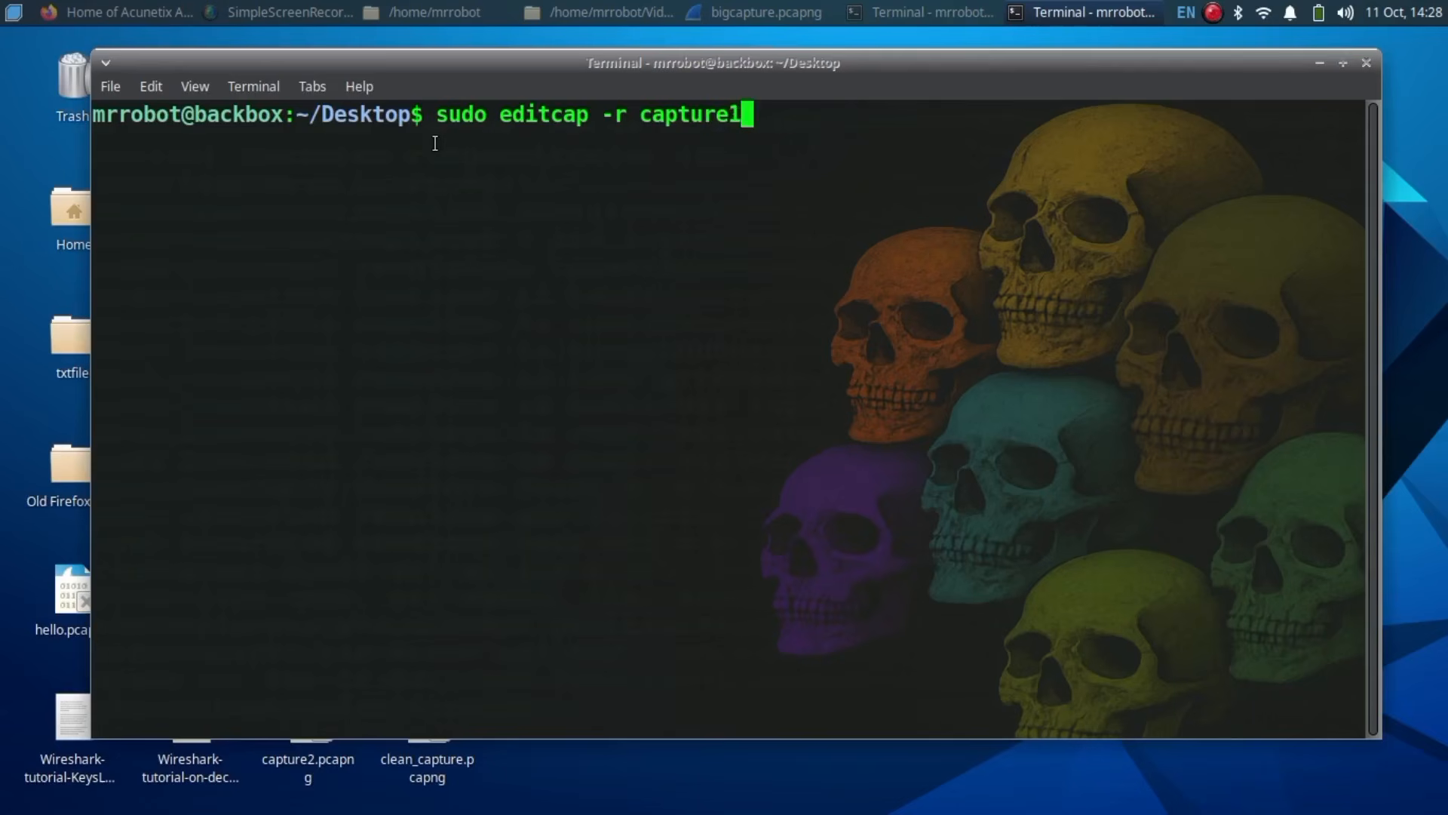
text(.pcapng clean_cap)
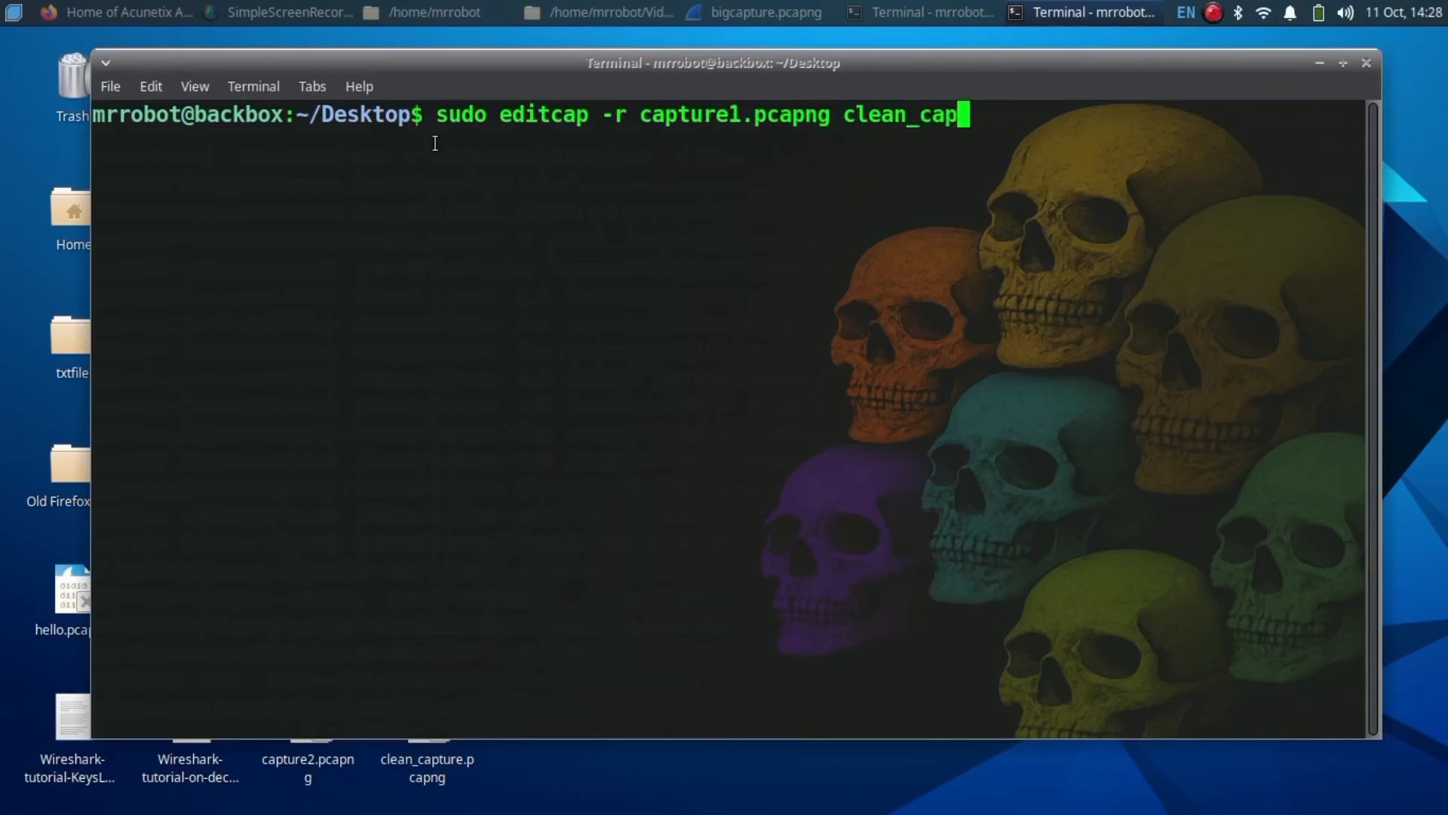
text(ture.pcapng 100 25)
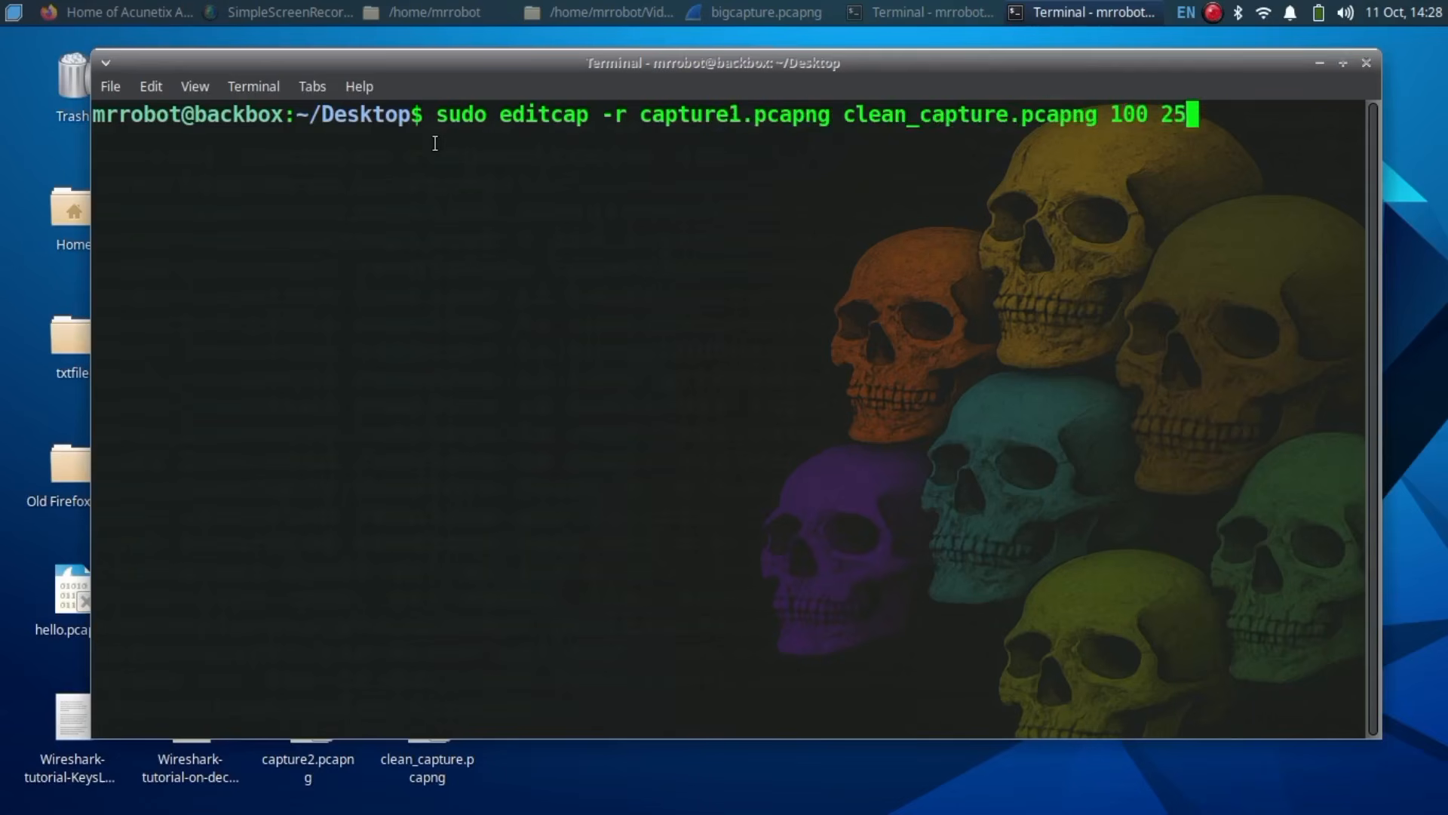
text(0 400)
key(Return)
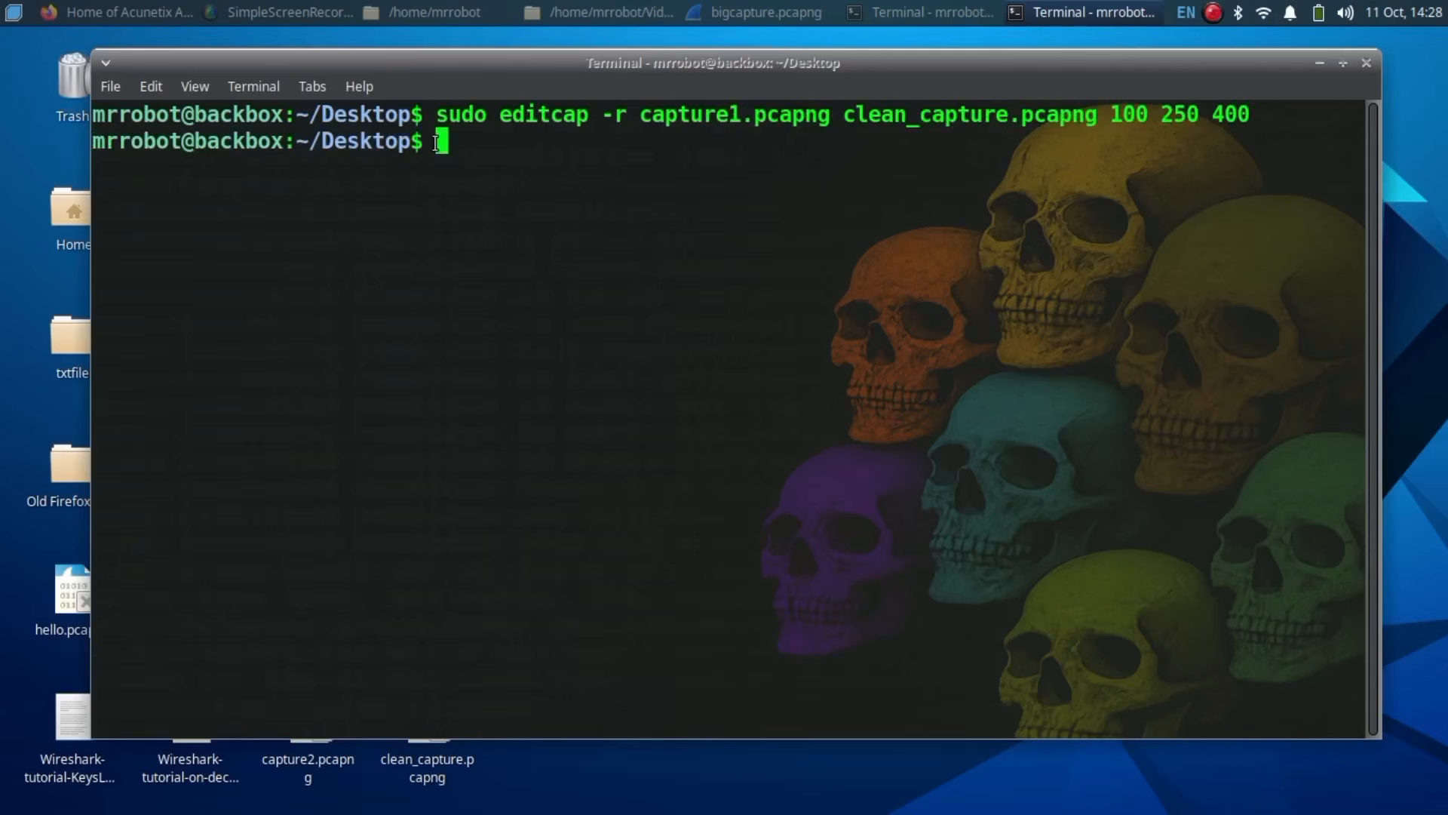
text(ls)
key(BackSpace)
key(BackSpace)
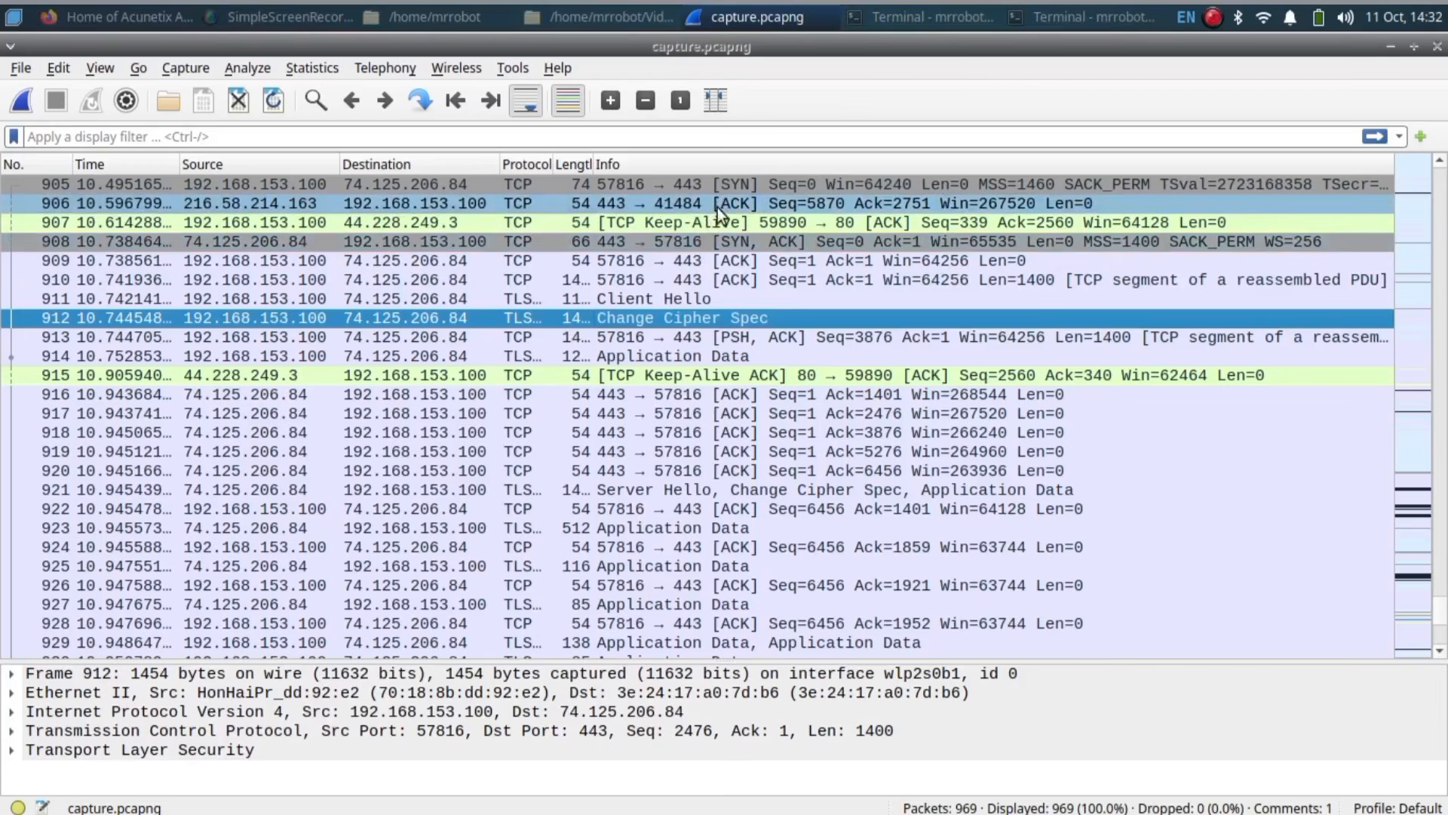
Step: Add a 'hello world' comment to packet 906, view it in the details, then minimize Wireshark
right_click(717, 206)
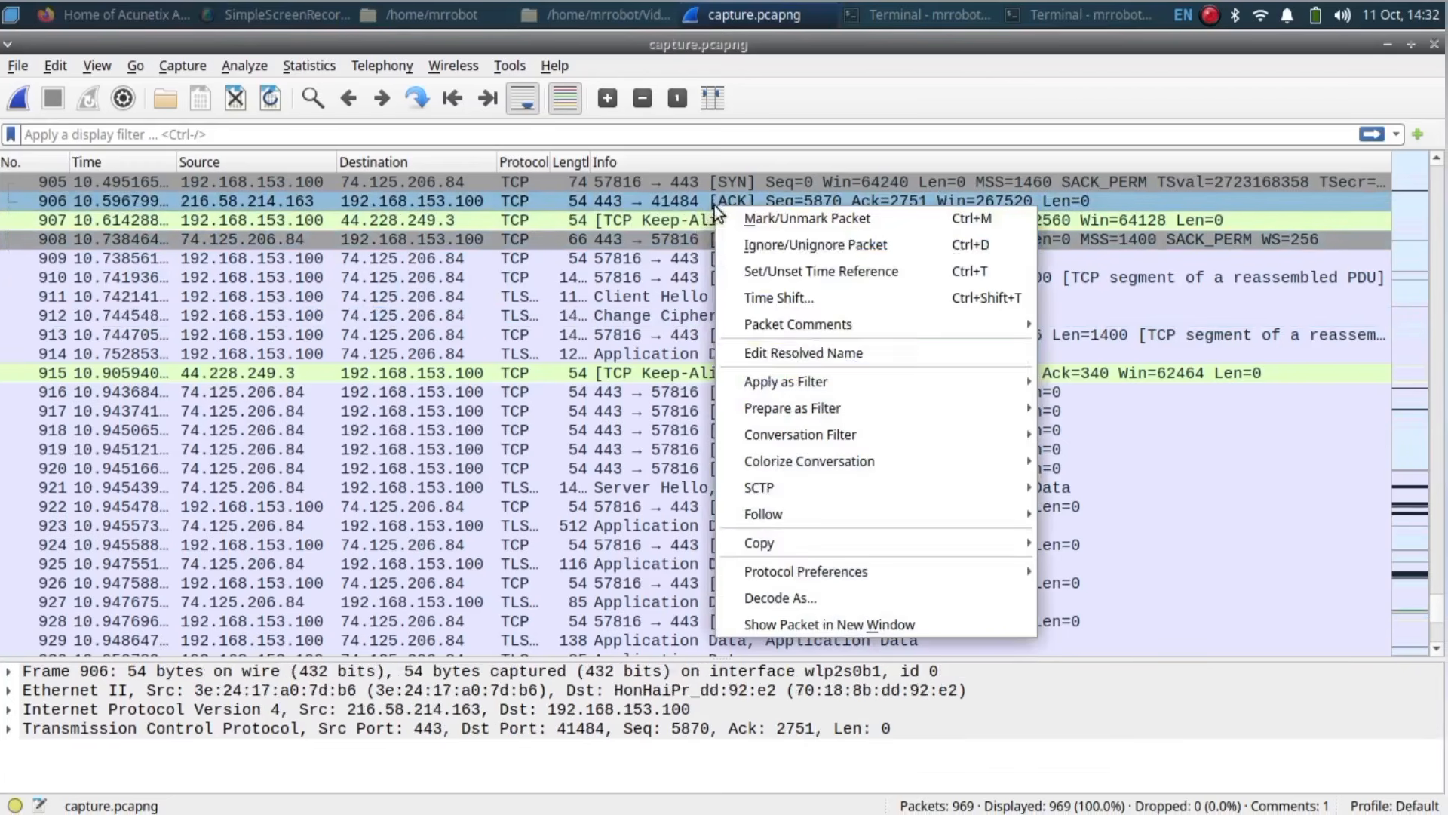
mouse_move(988, 333)
click(1129, 323)
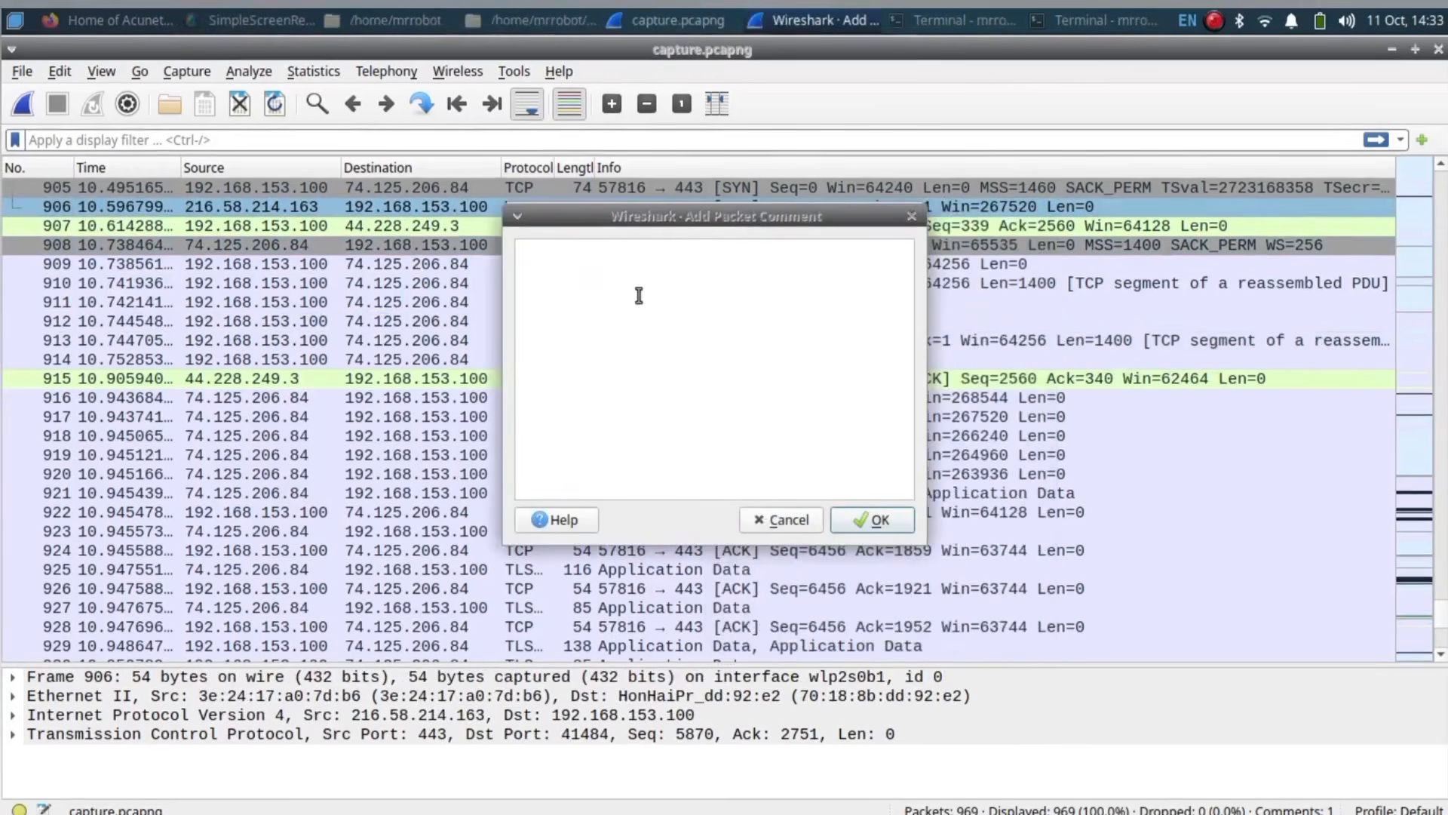
text(hello world)
click(875, 521)
click(15, 677)
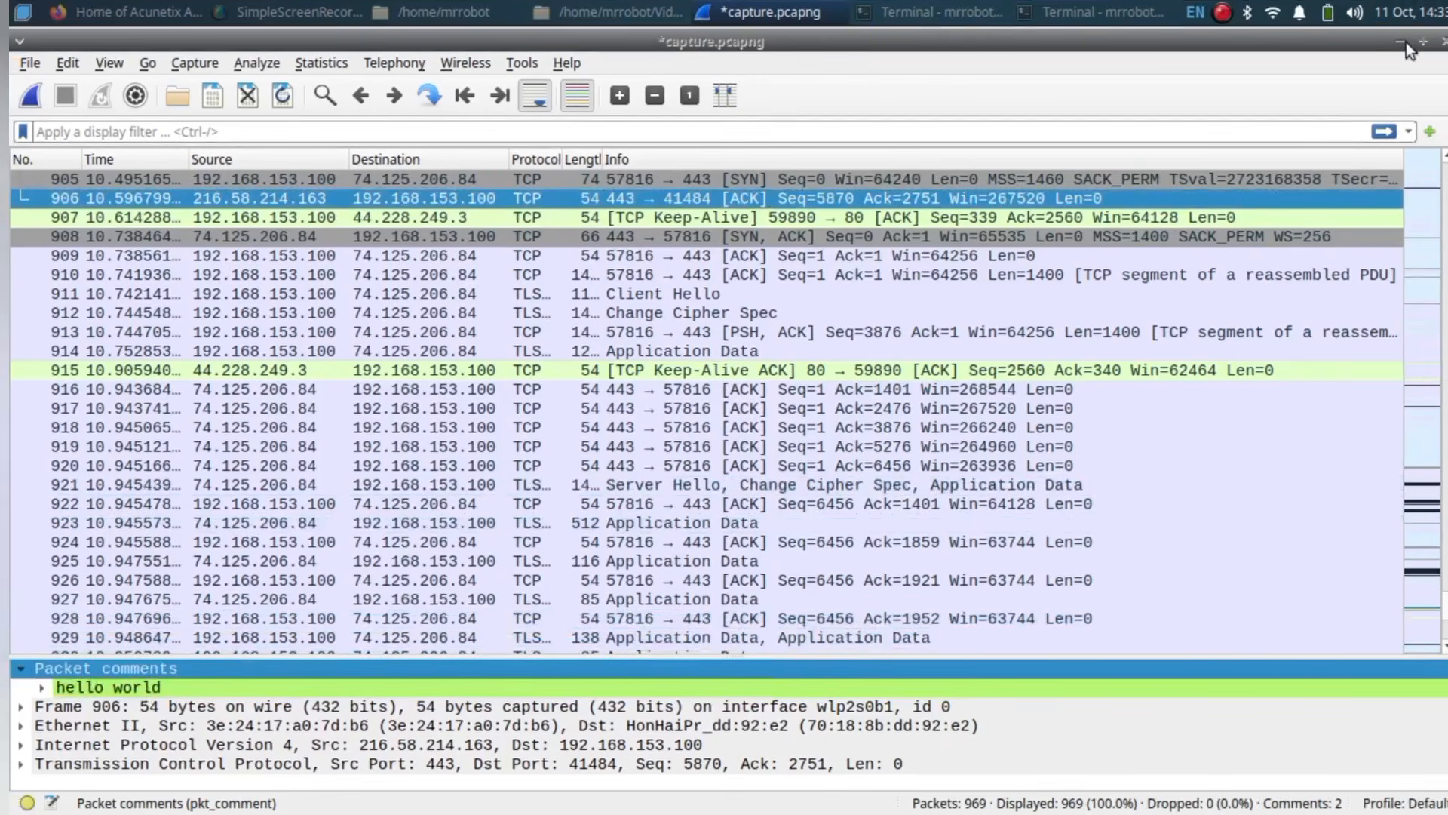
click(1406, 42)
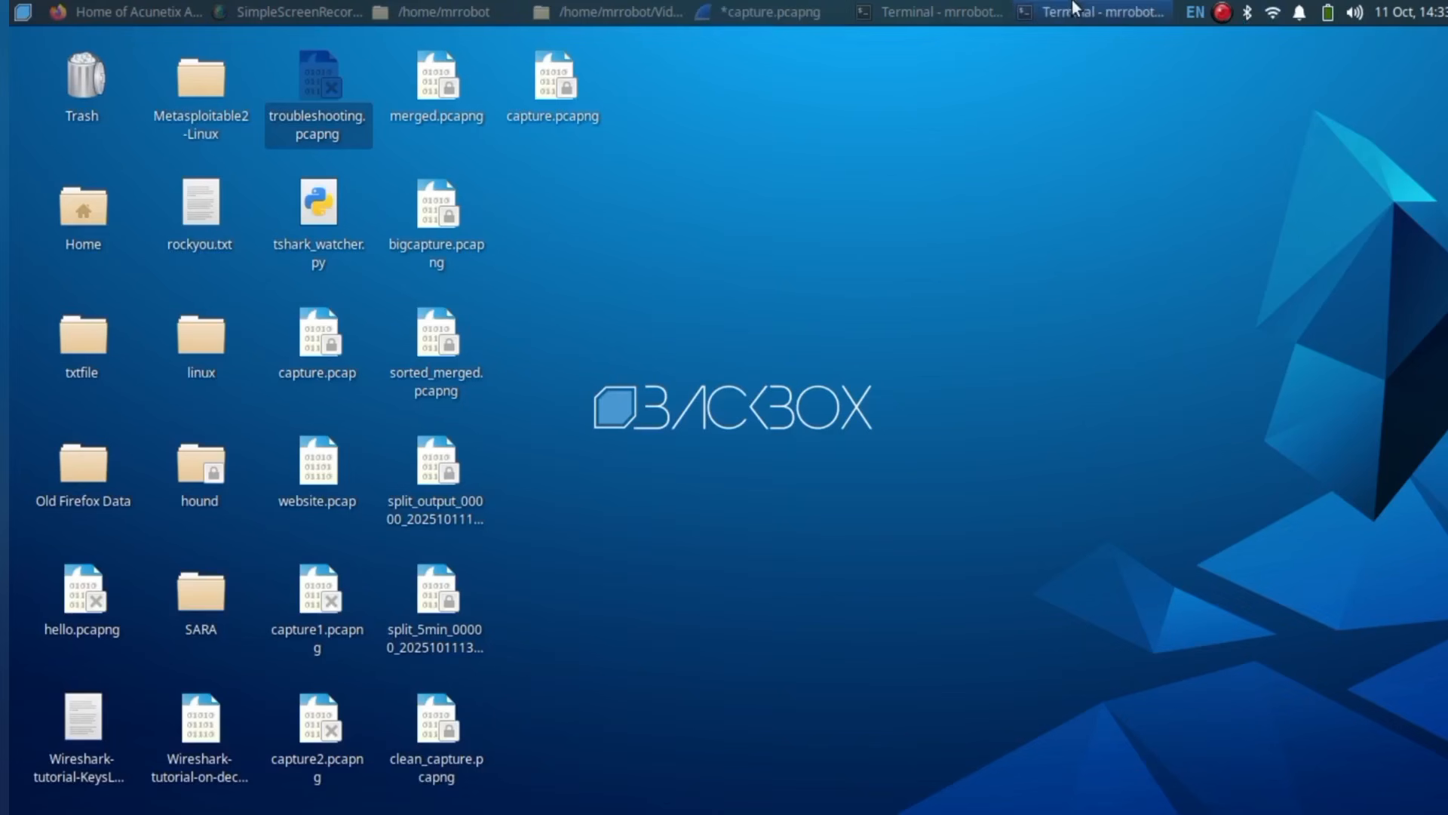
Step: Restore the Terminal windows from the taskbar, ending on the Desktop terminal for hashing
click(973, 8)
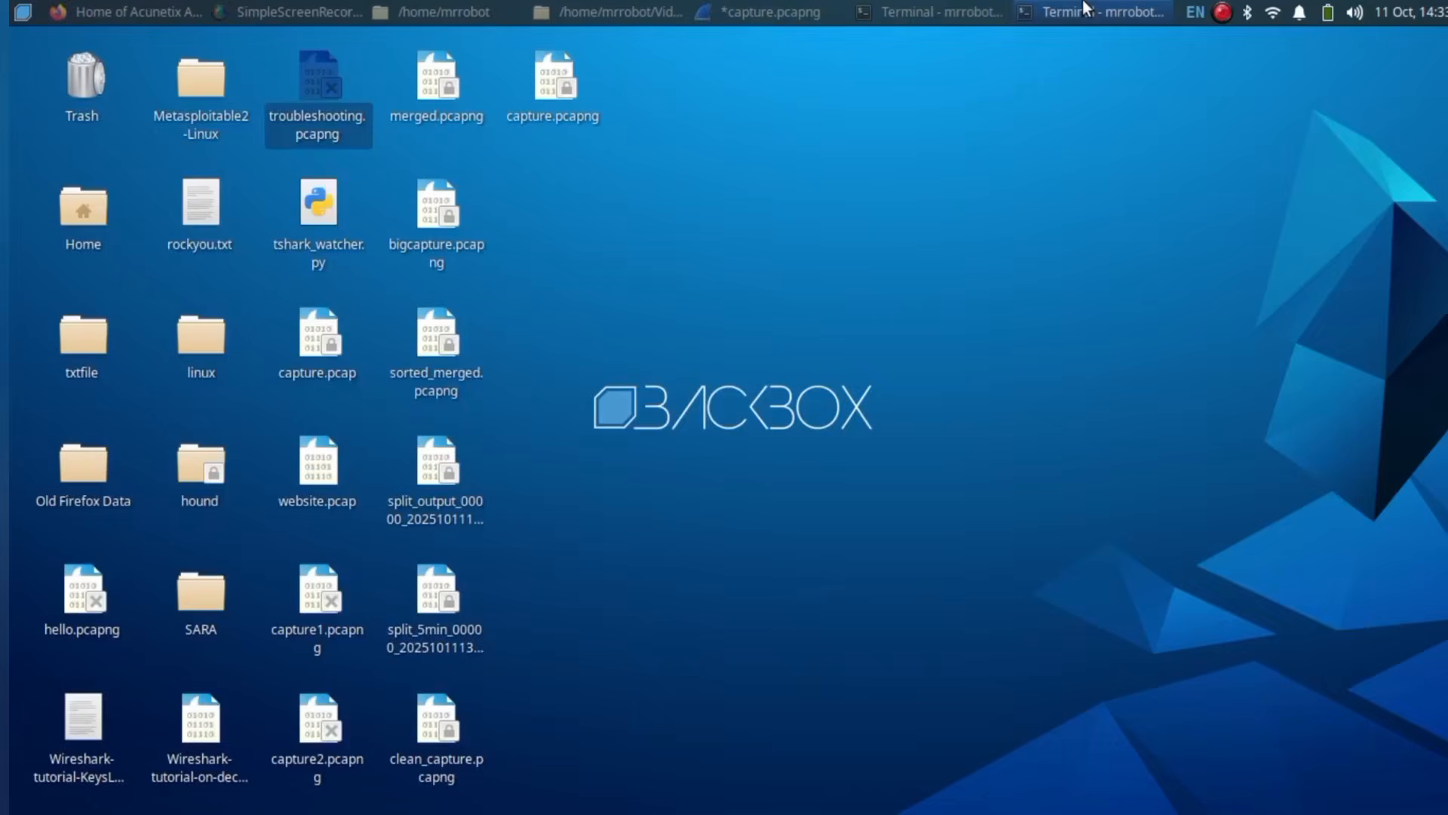
click(1087, 11)
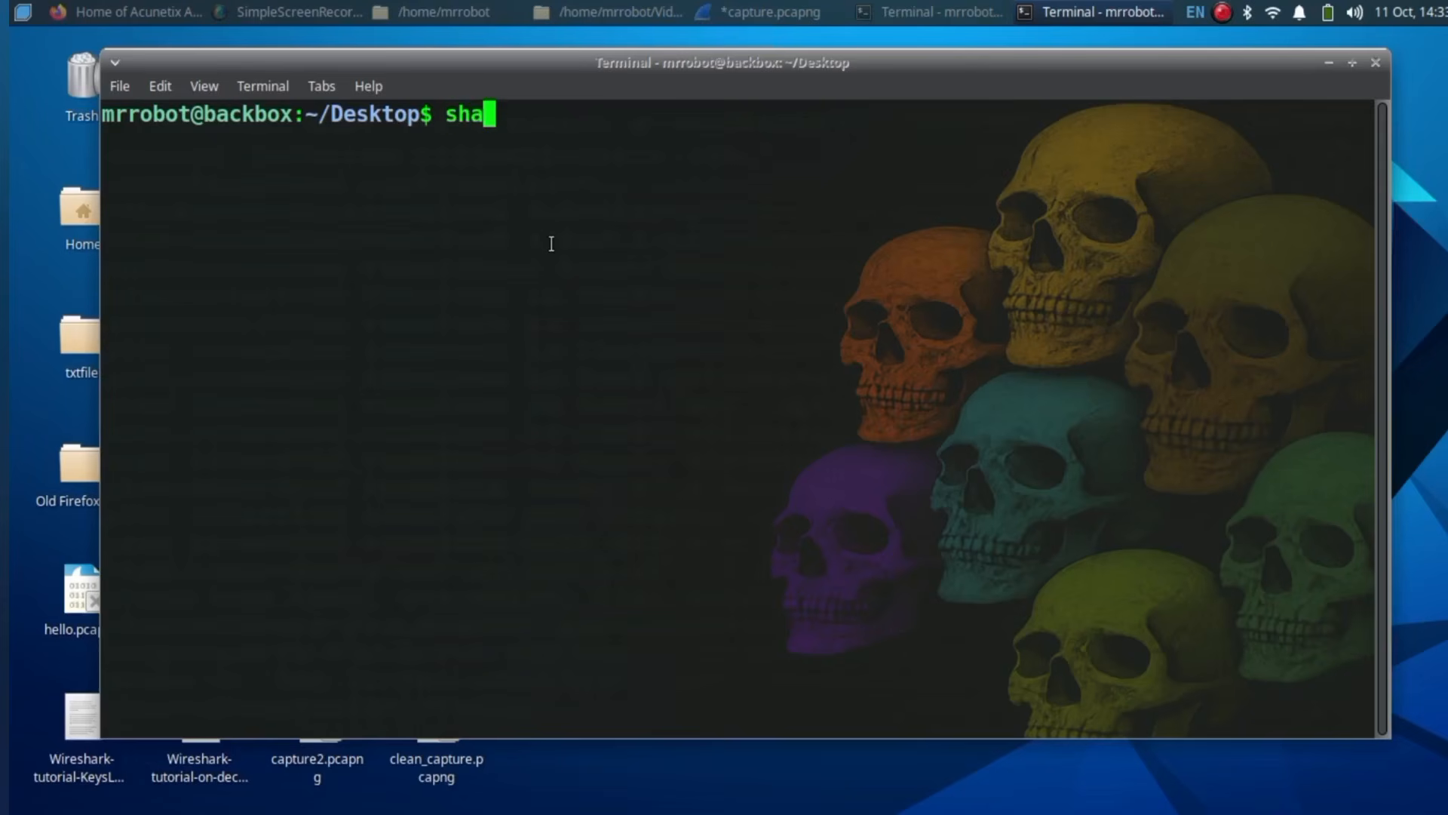
Step: Save capture.pcapng's SHA-256 hash to capture.sha256, verify it with sha256sum -c, and highlight the OK line
text(captuer)
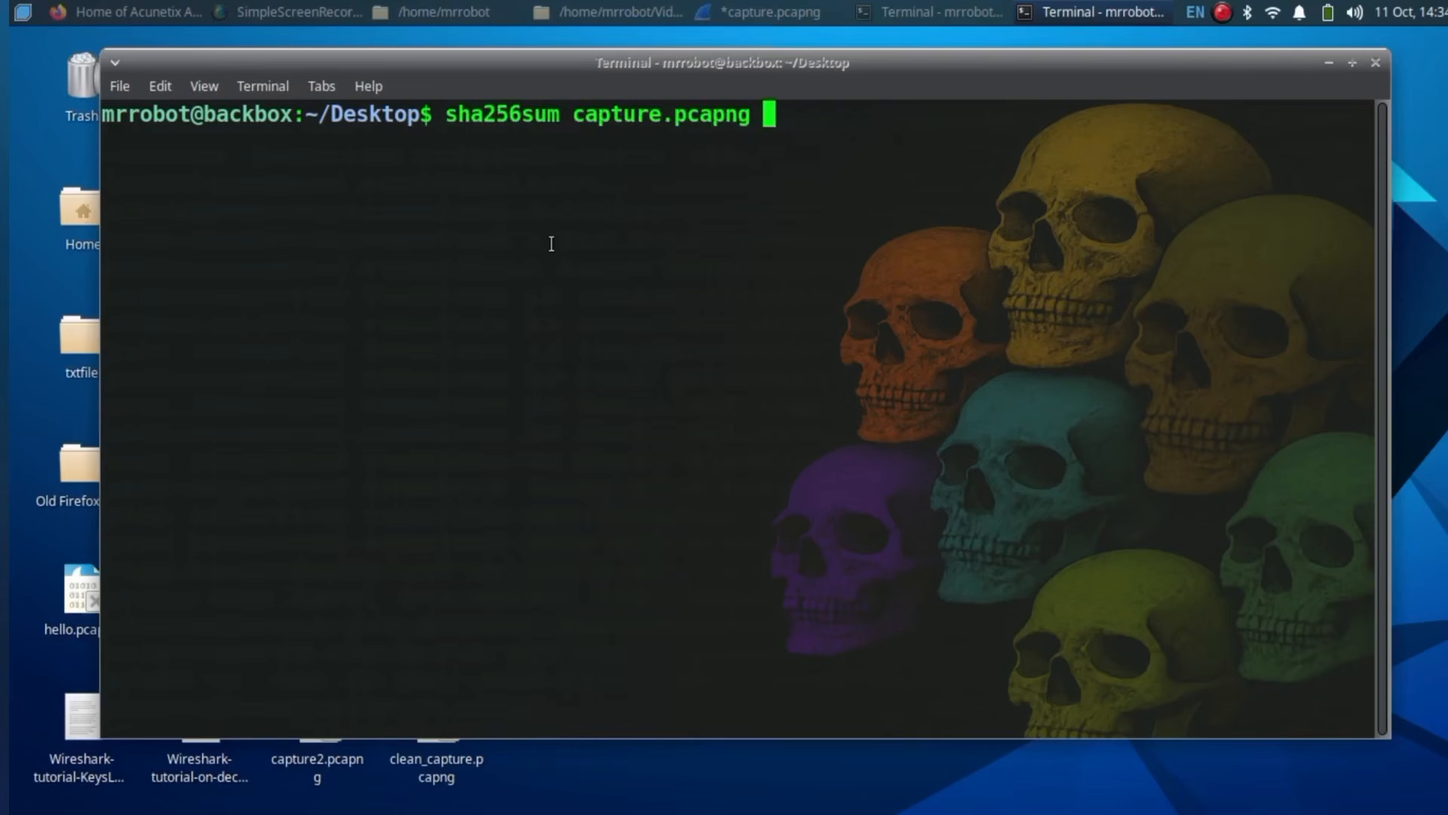
text(capture.sha256)
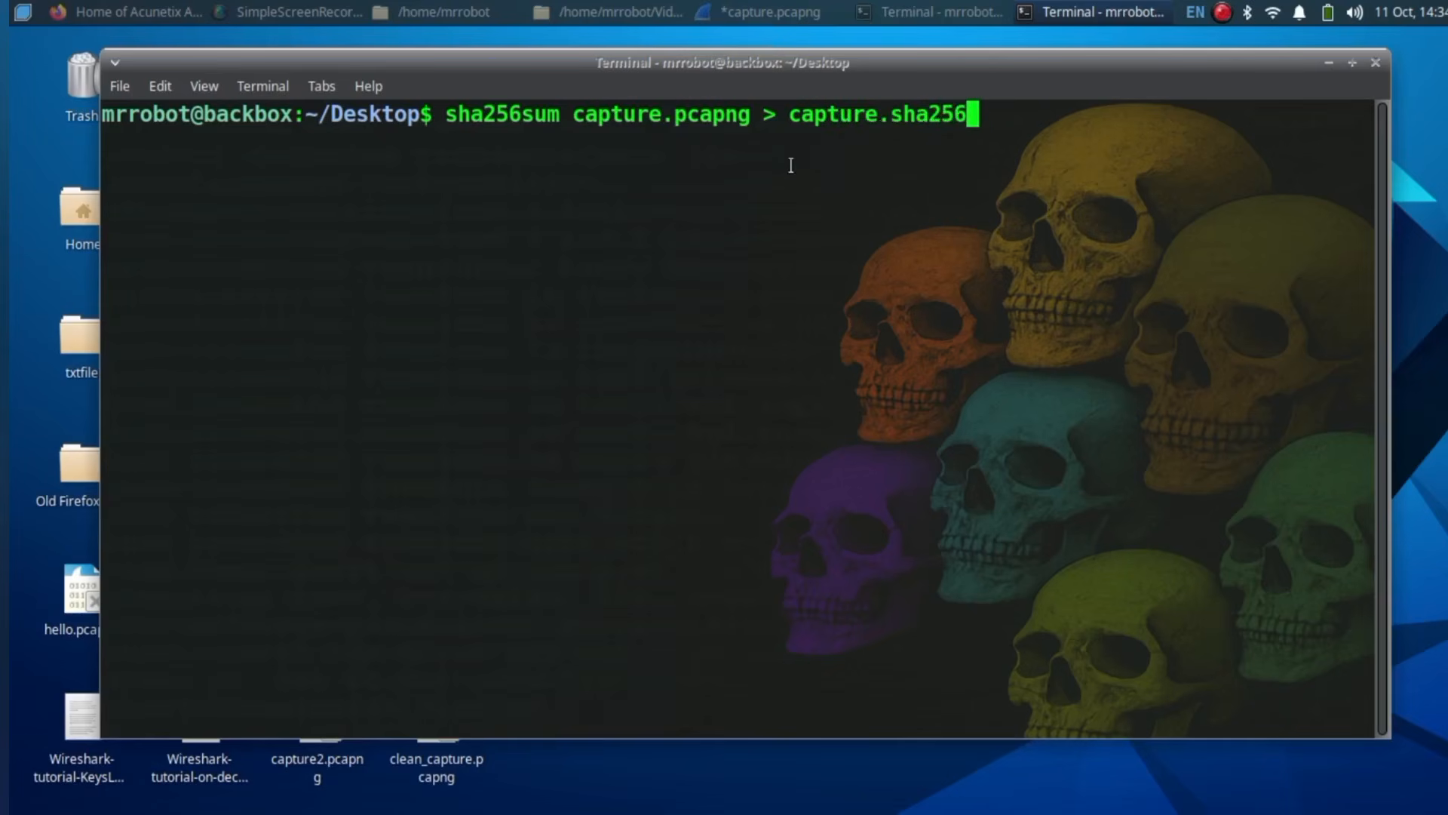
key(Return)
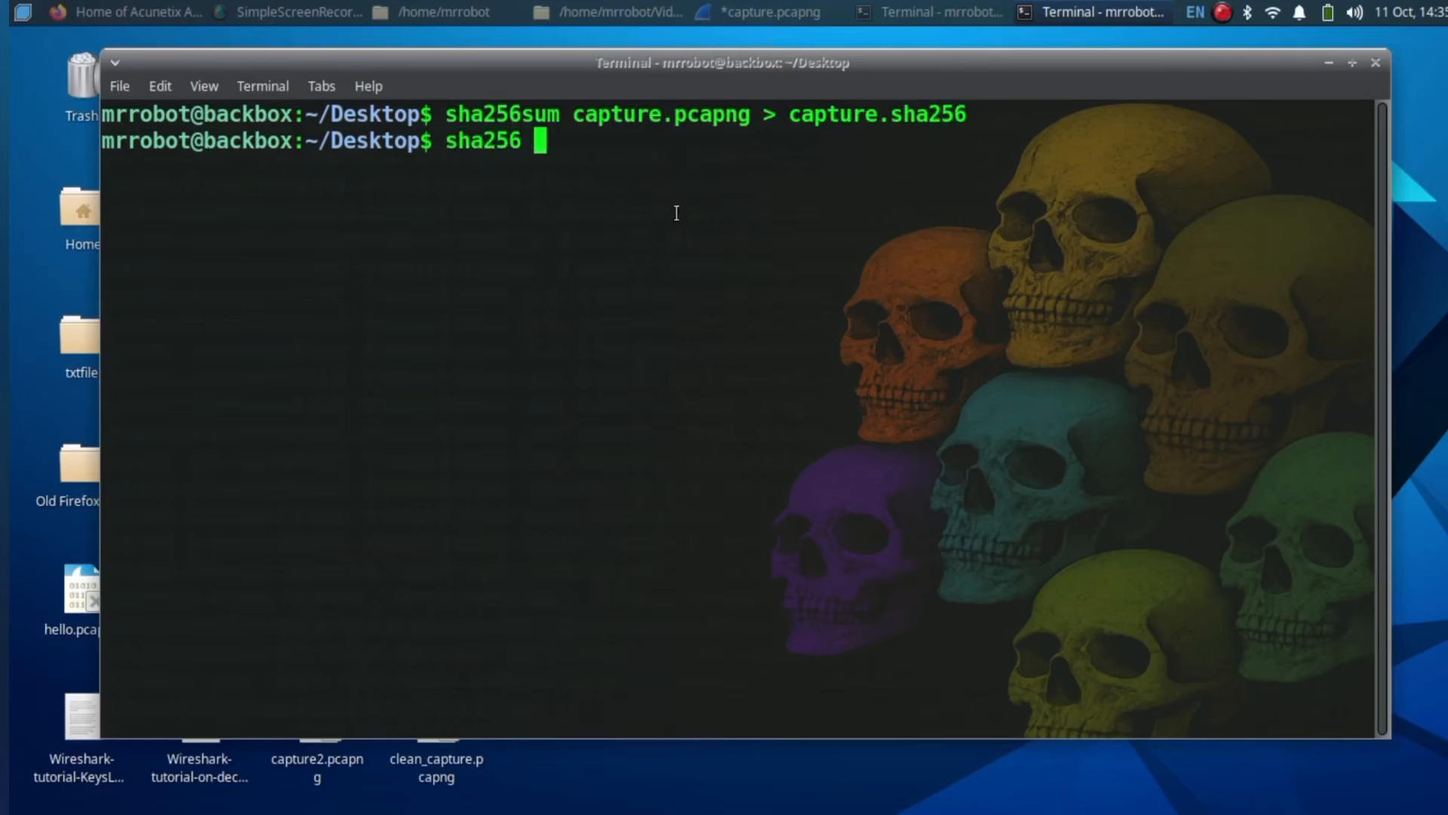
text(sha256sum -c capture.sha256)
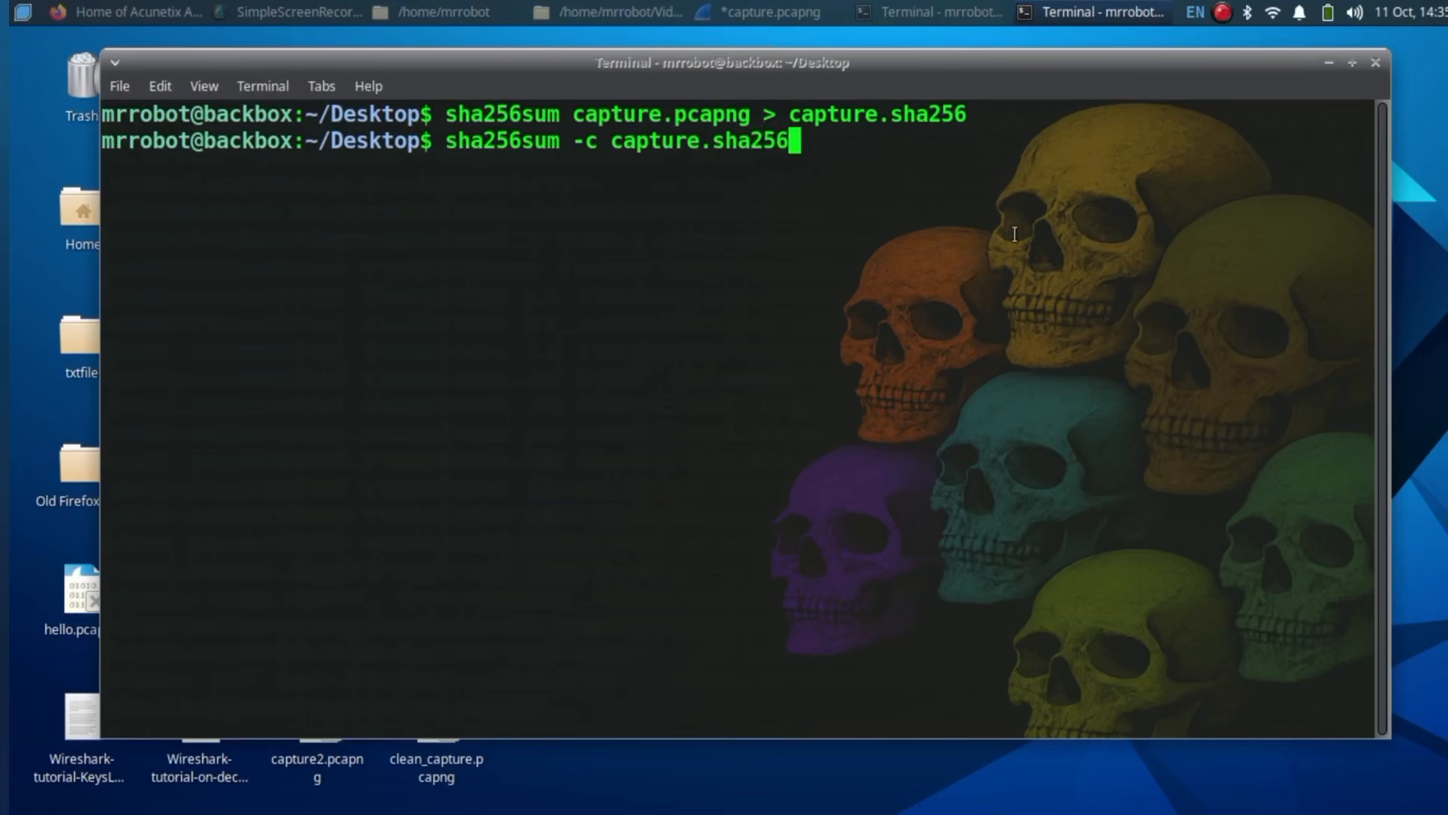
key(Return)
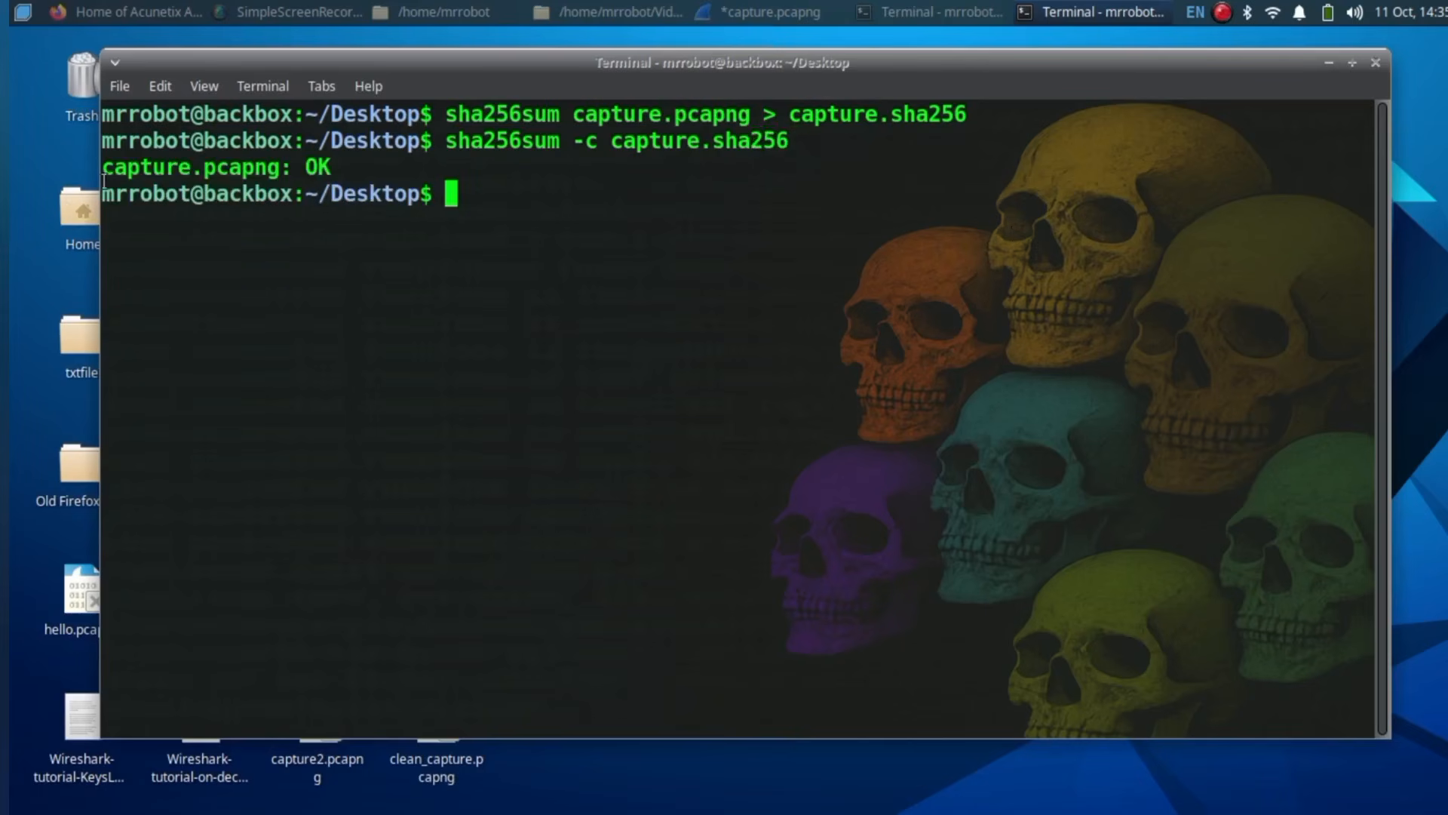
drag(111, 172, 338, 167)
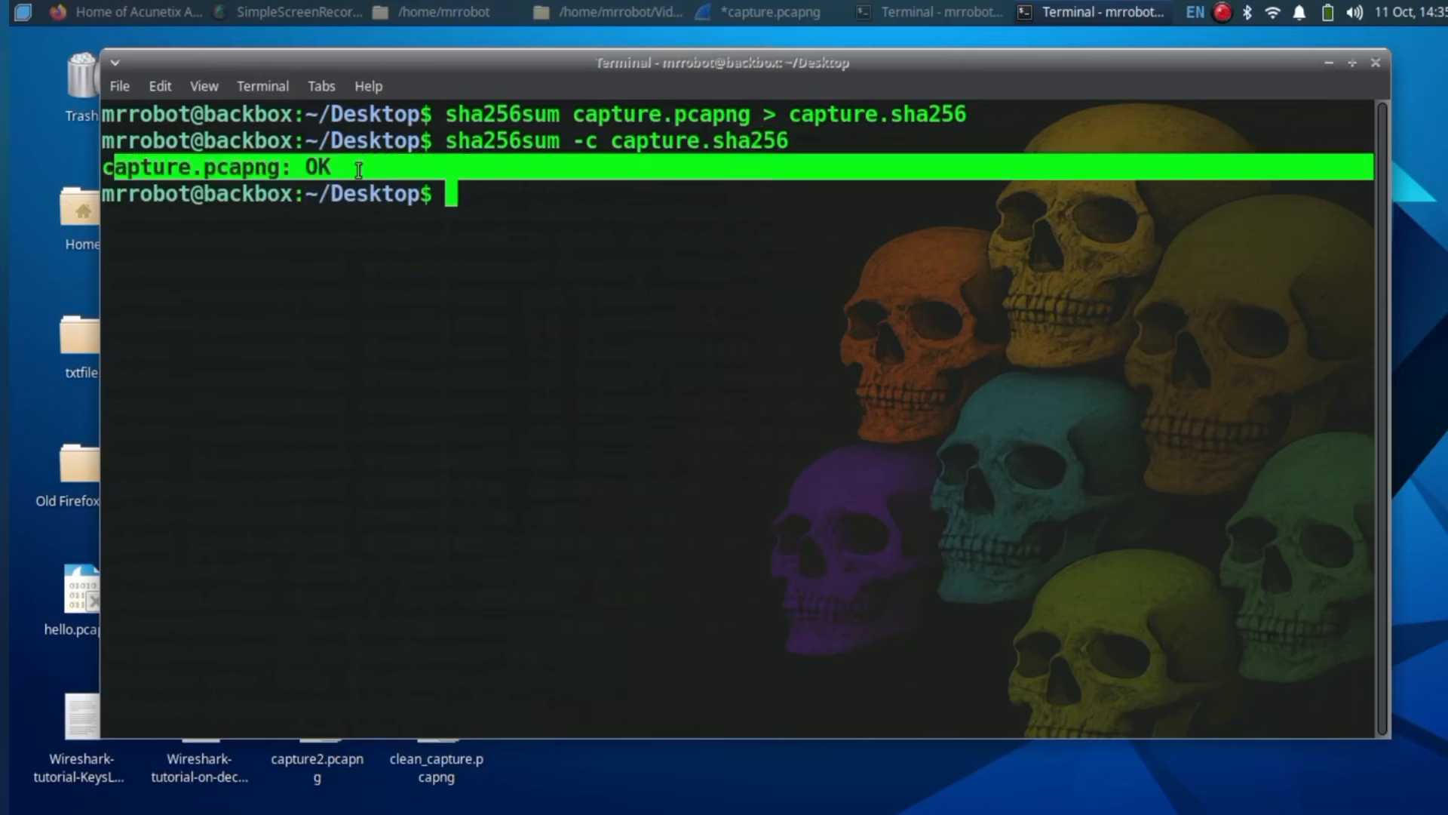
click(360, 169)
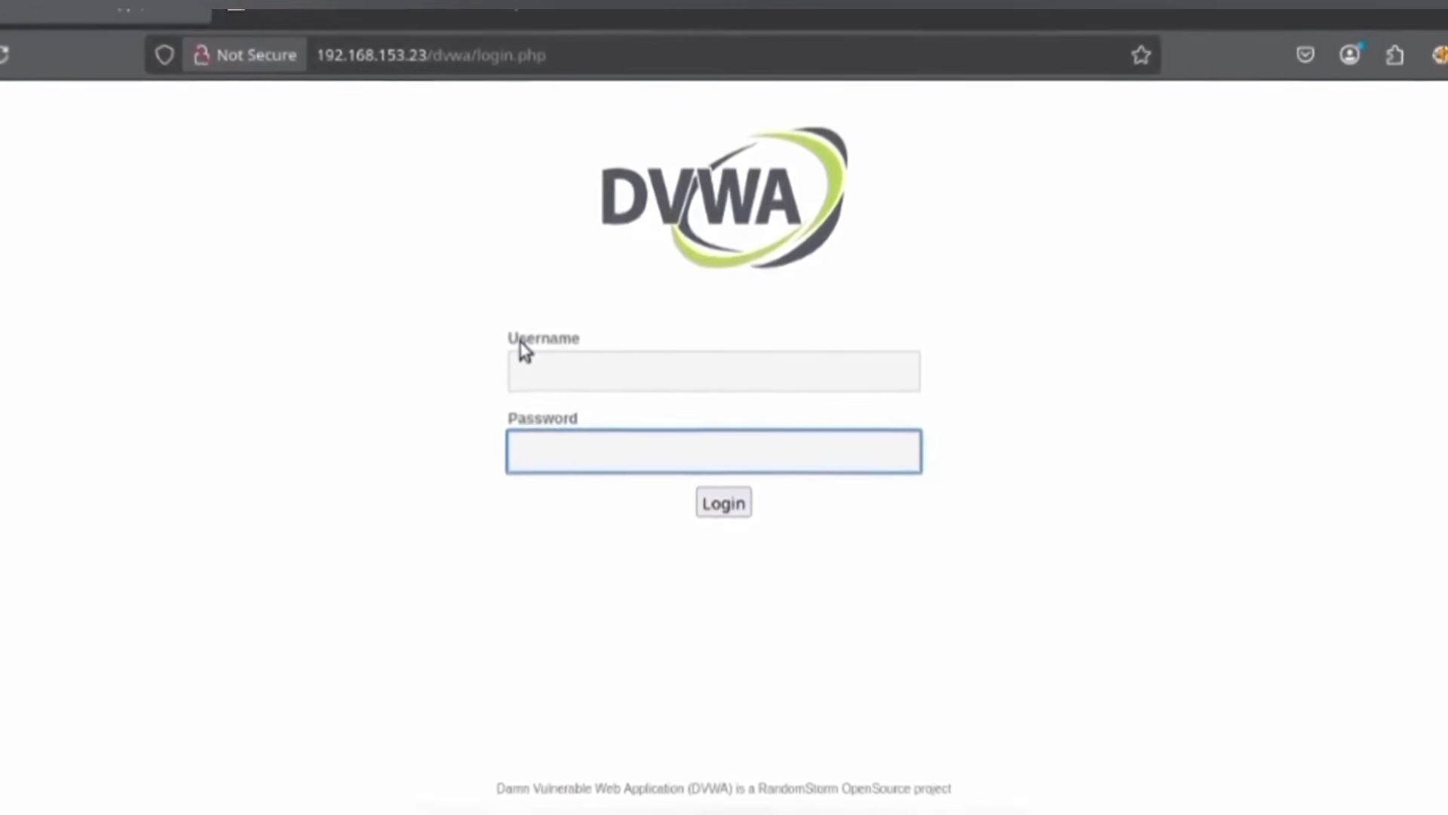
Step: Fill in the DVWA Username and Password fields and submit the login
click(562, 381)
click(617, 424)
text(pa)
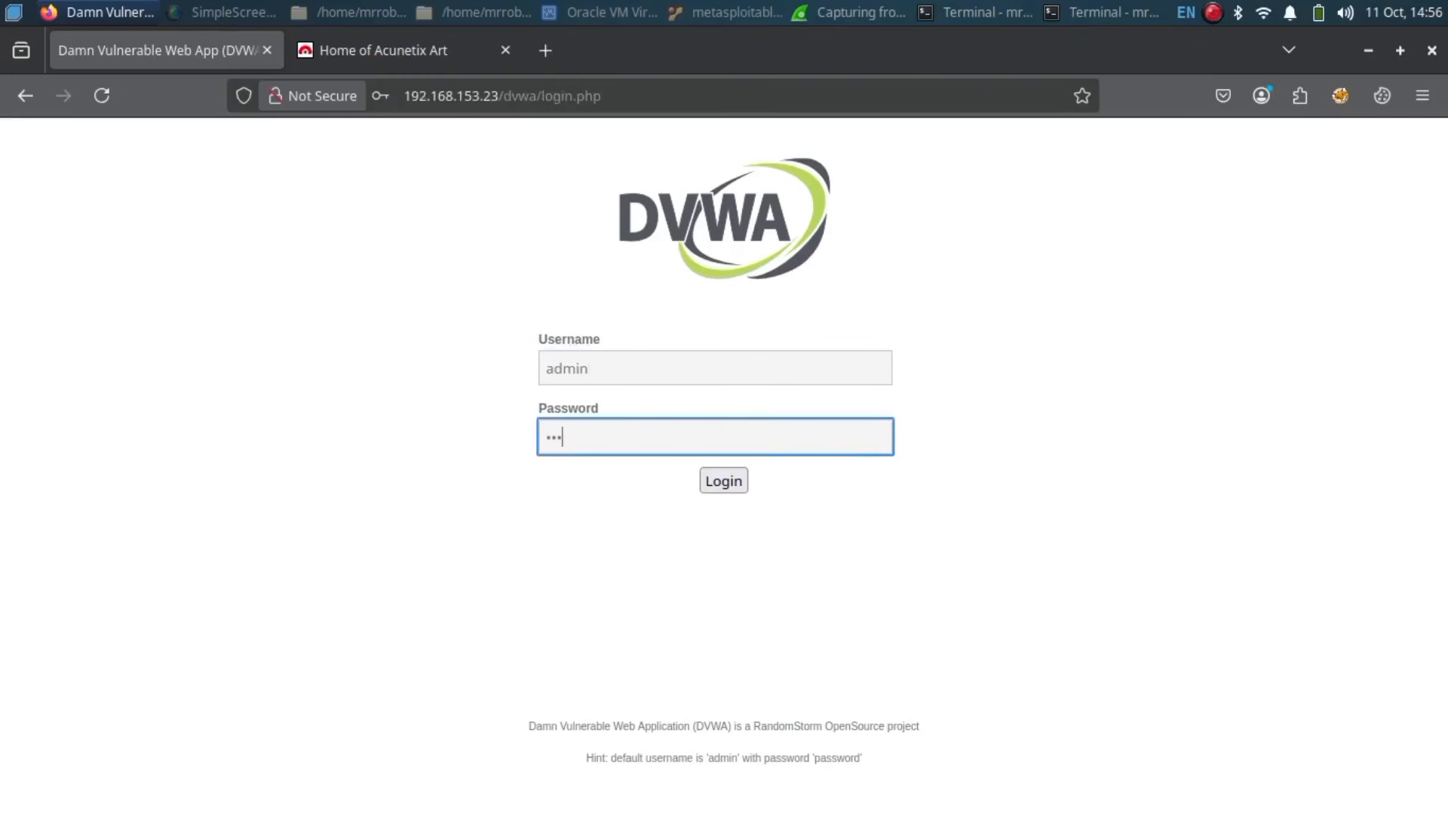
key(Return)
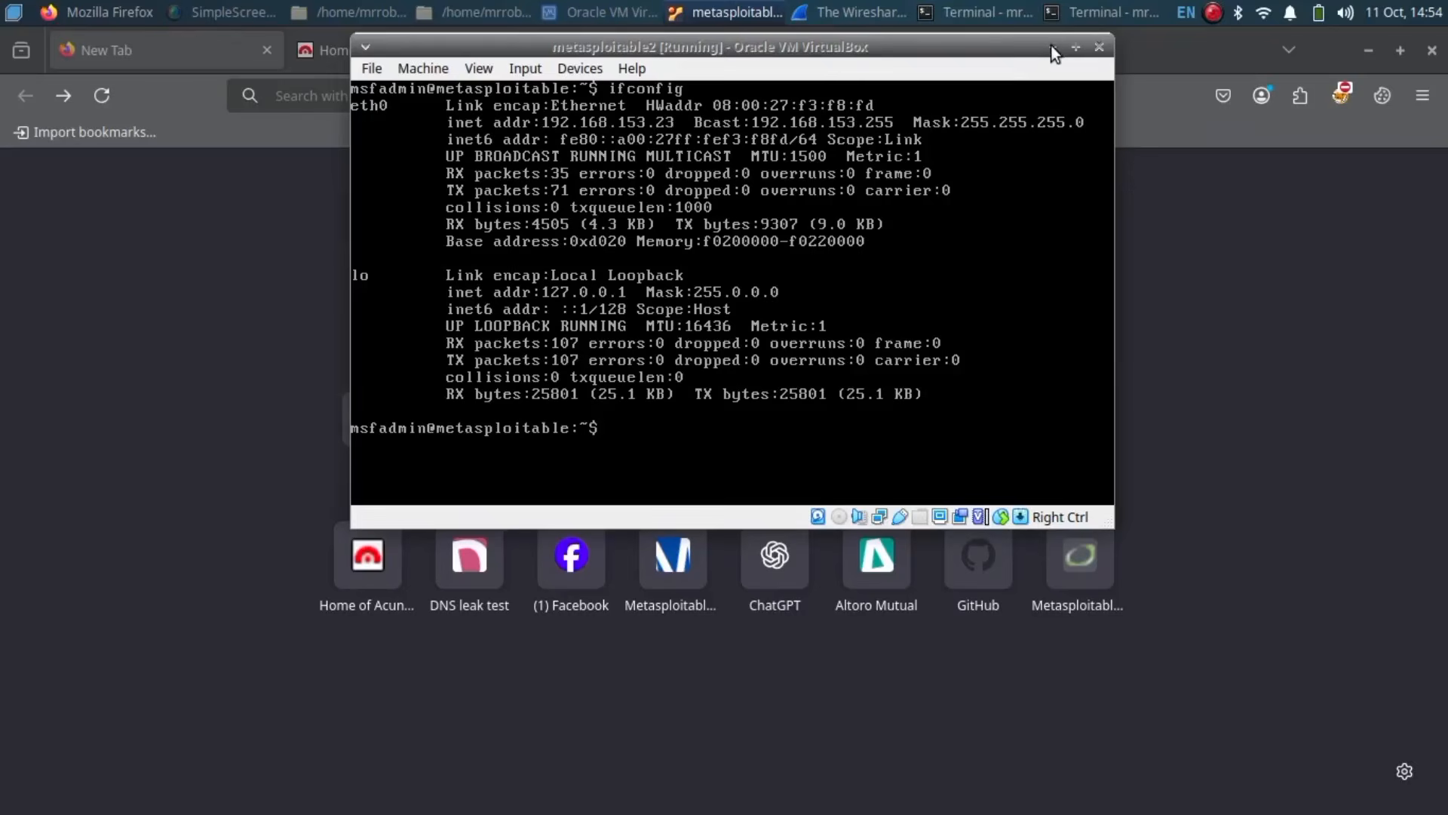
Step: Minimize VirtualBox, load 192.168.153.23/dvwa/login.php in Firefox, and focus the login fields
click(1052, 46)
right_click(631, 91)
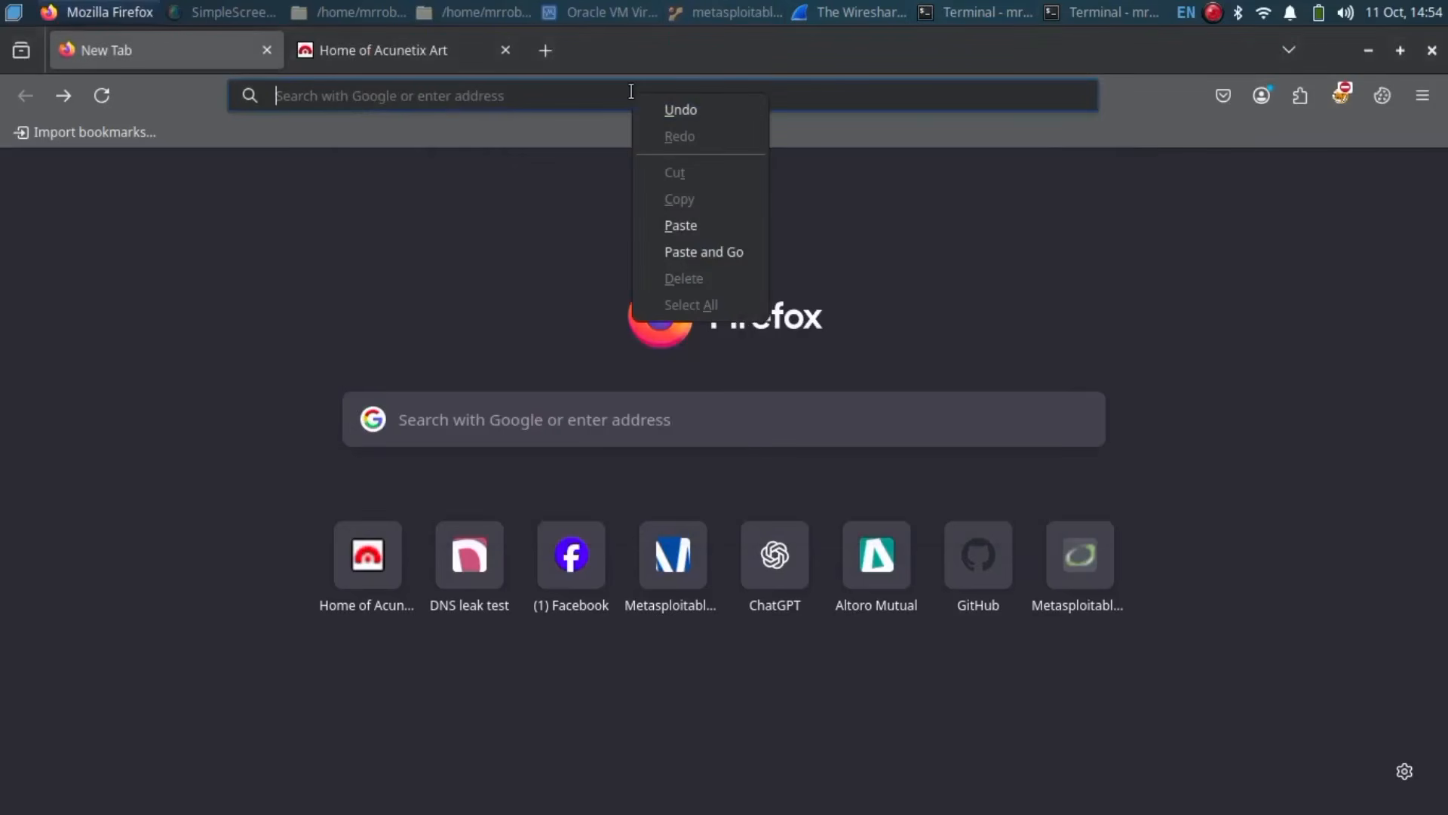
click(686, 227)
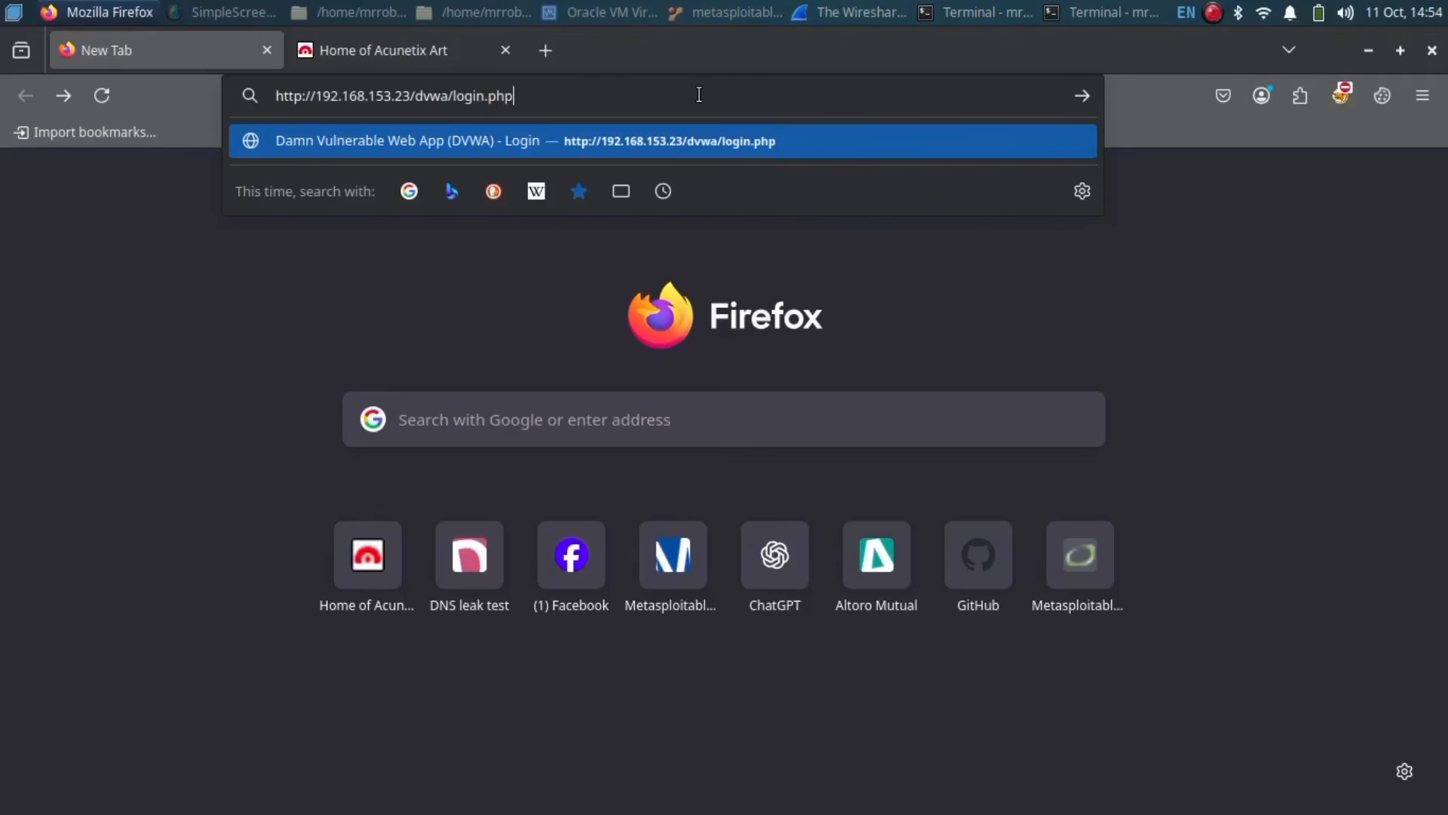
key(Return)
click(588, 367)
click(572, 415)
click(573, 427)
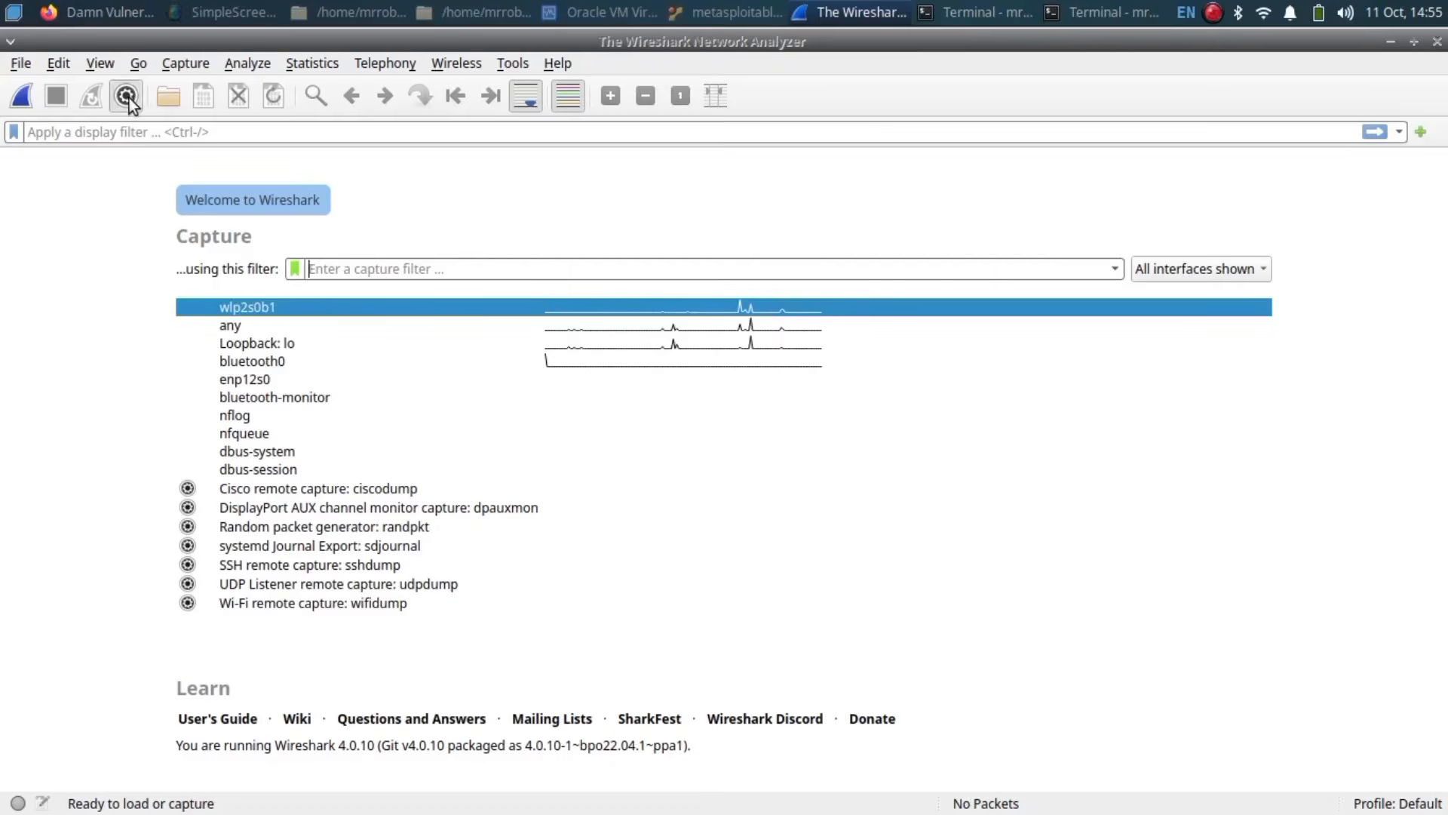
Step: Start a Wireshark capture with the filter 'host 192.168.153.23 and port 80'
click(126, 97)
text(hos)
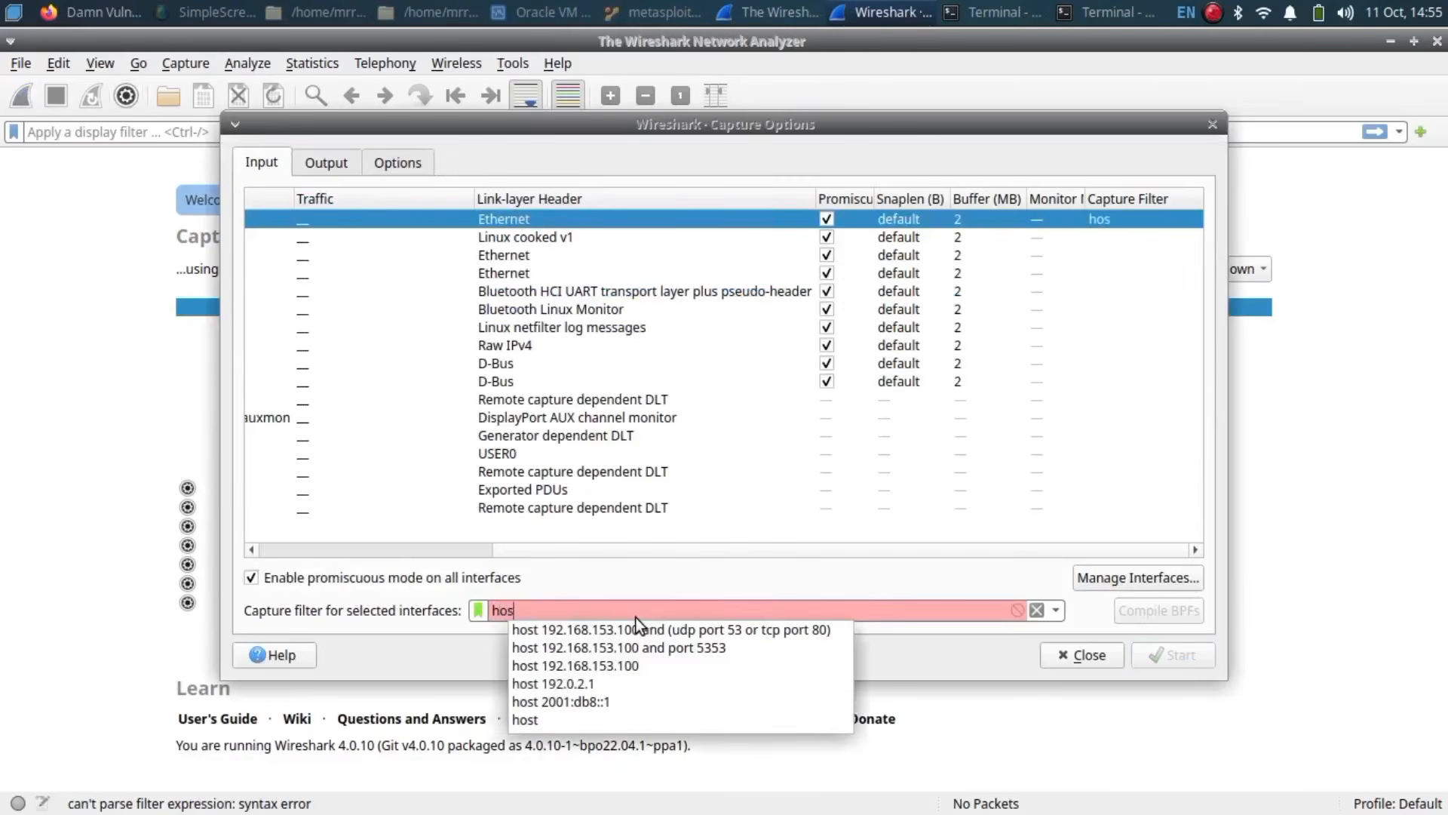
text(t 192.1)
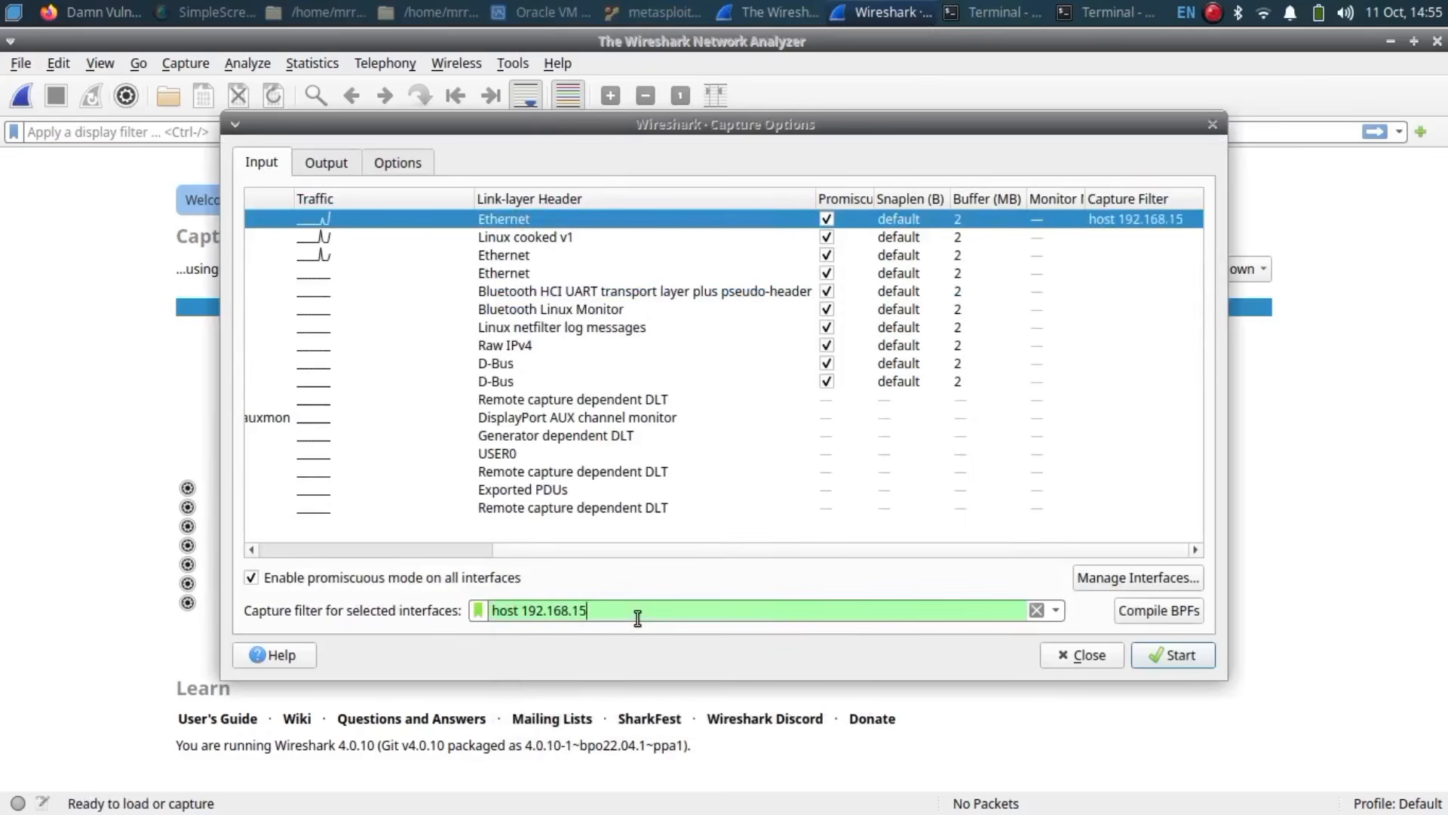
text(68.153.23 am)
text(d port 80)
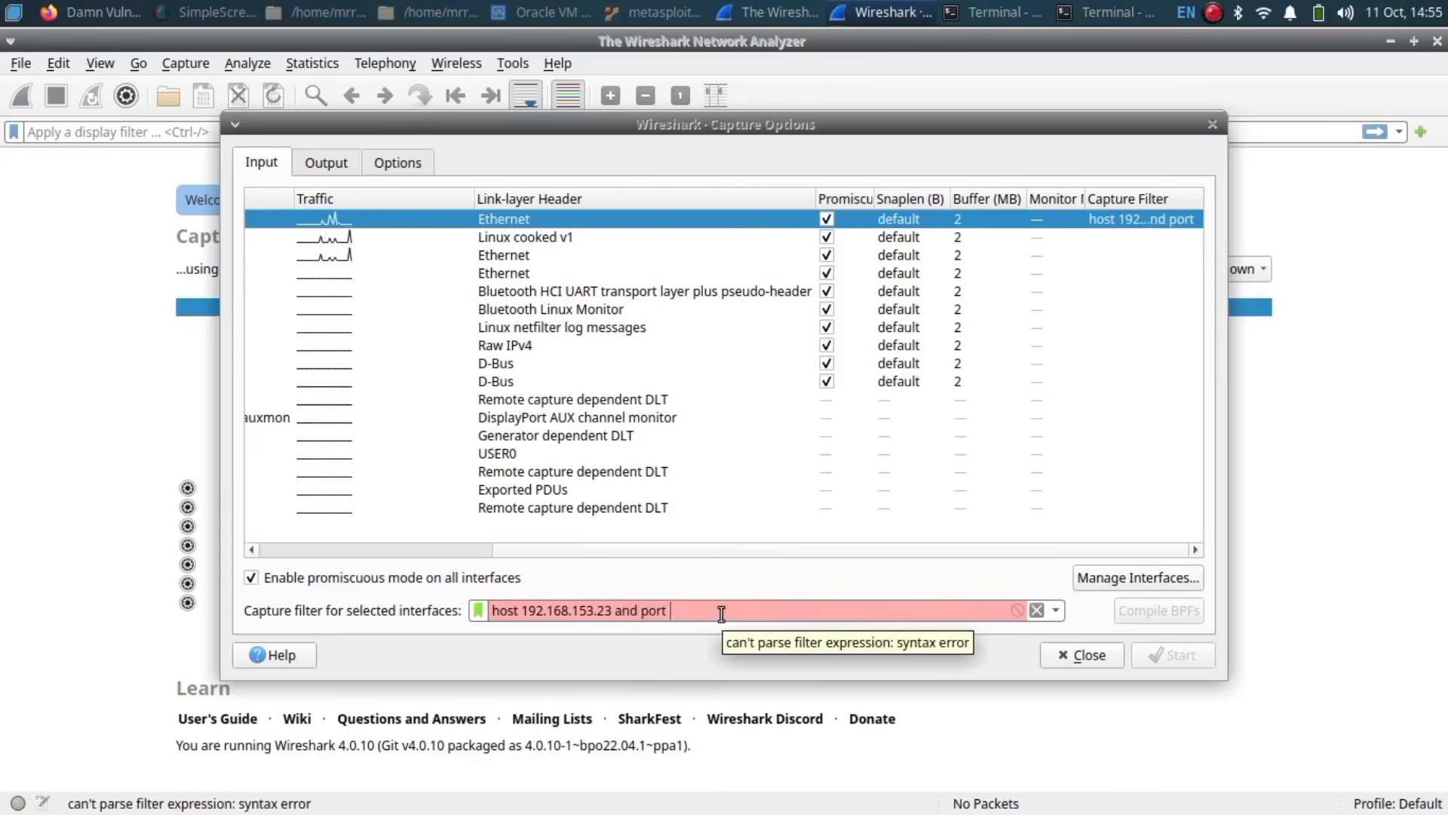
click(1174, 655)
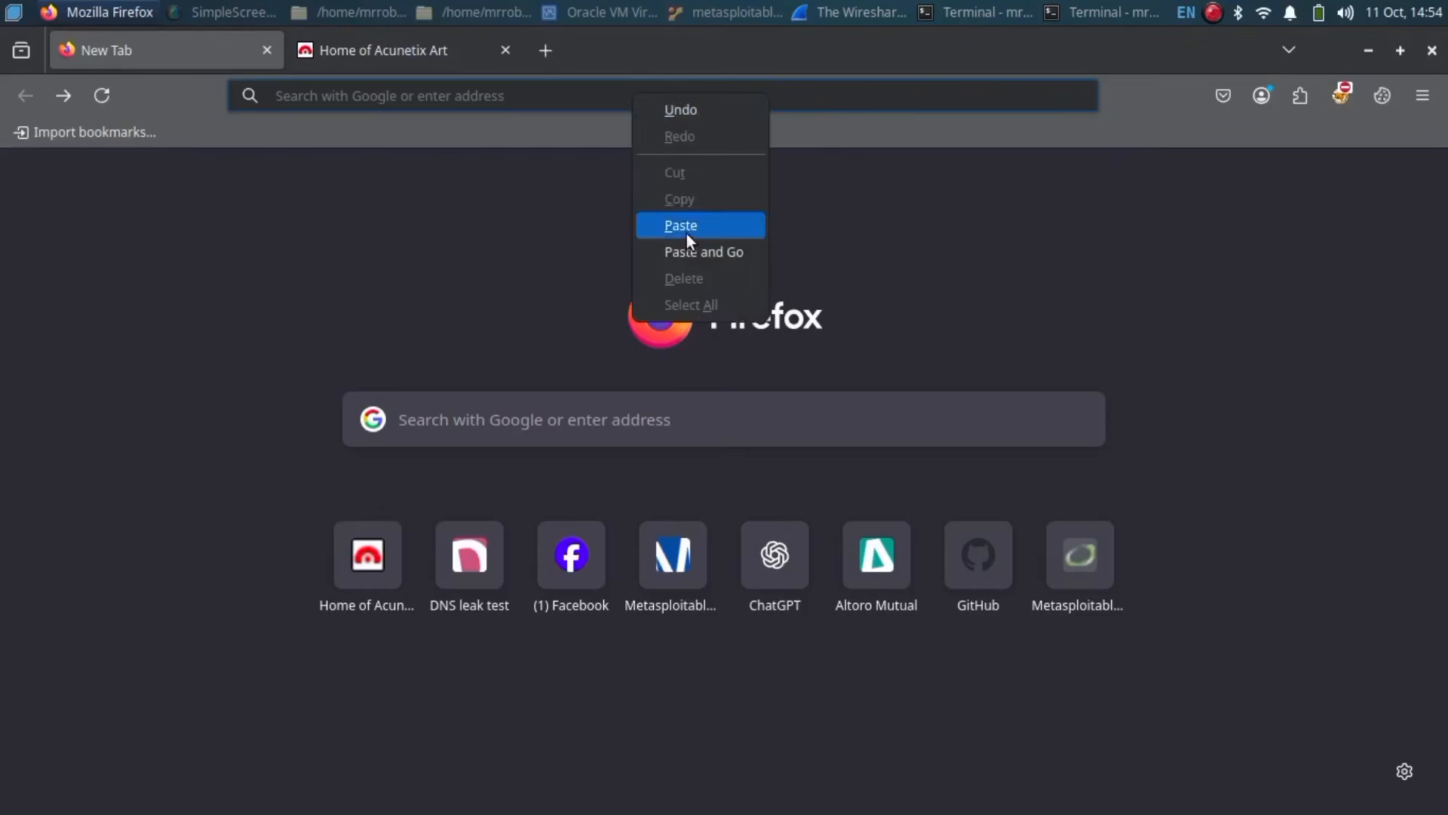
Step: Log in to DVWA with the default admin credentials, decline saving the password, and return to Wireshark
click(686, 230)
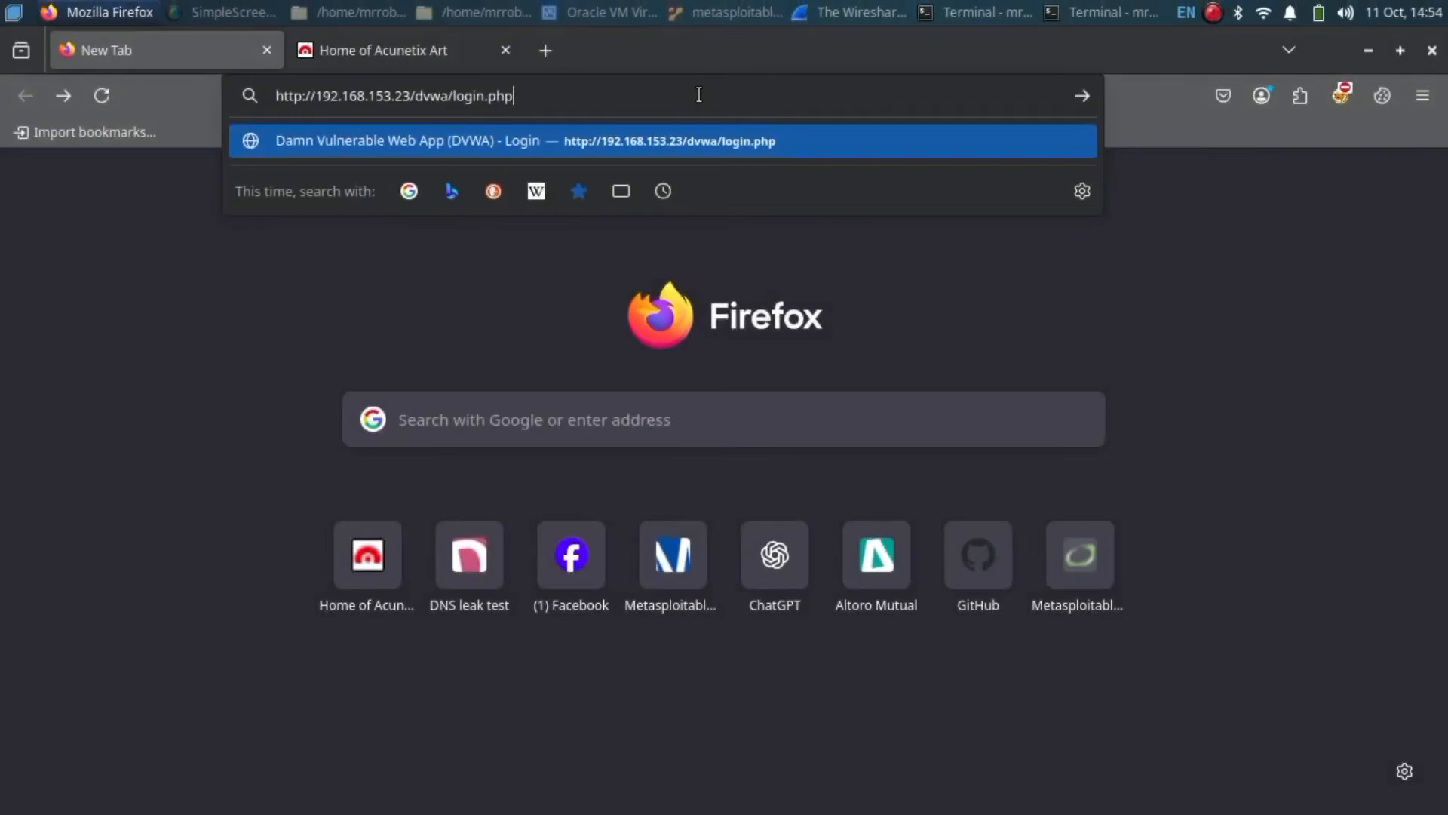
key(Return)
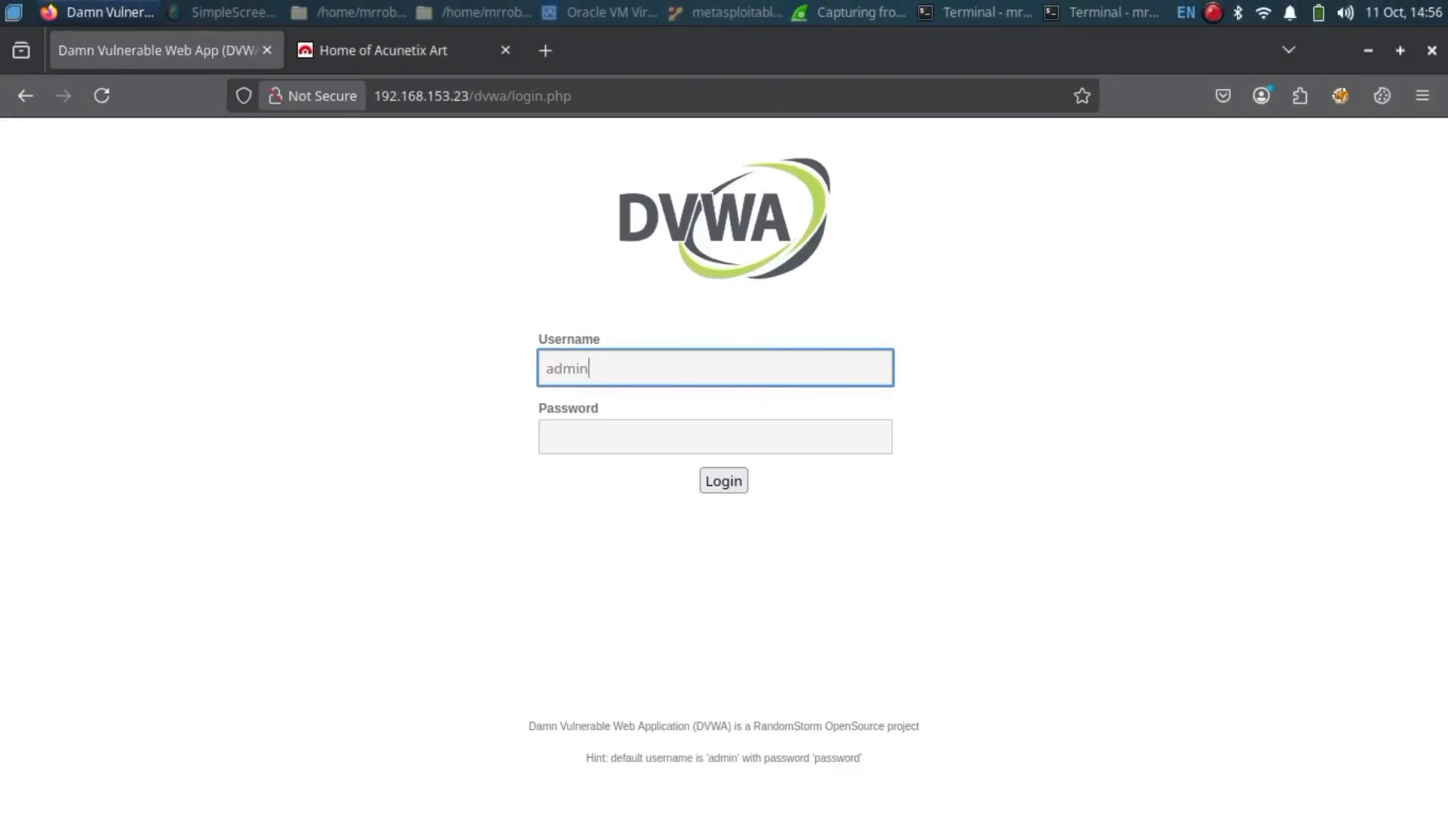
text(admin)
click(617, 433)
text(p)
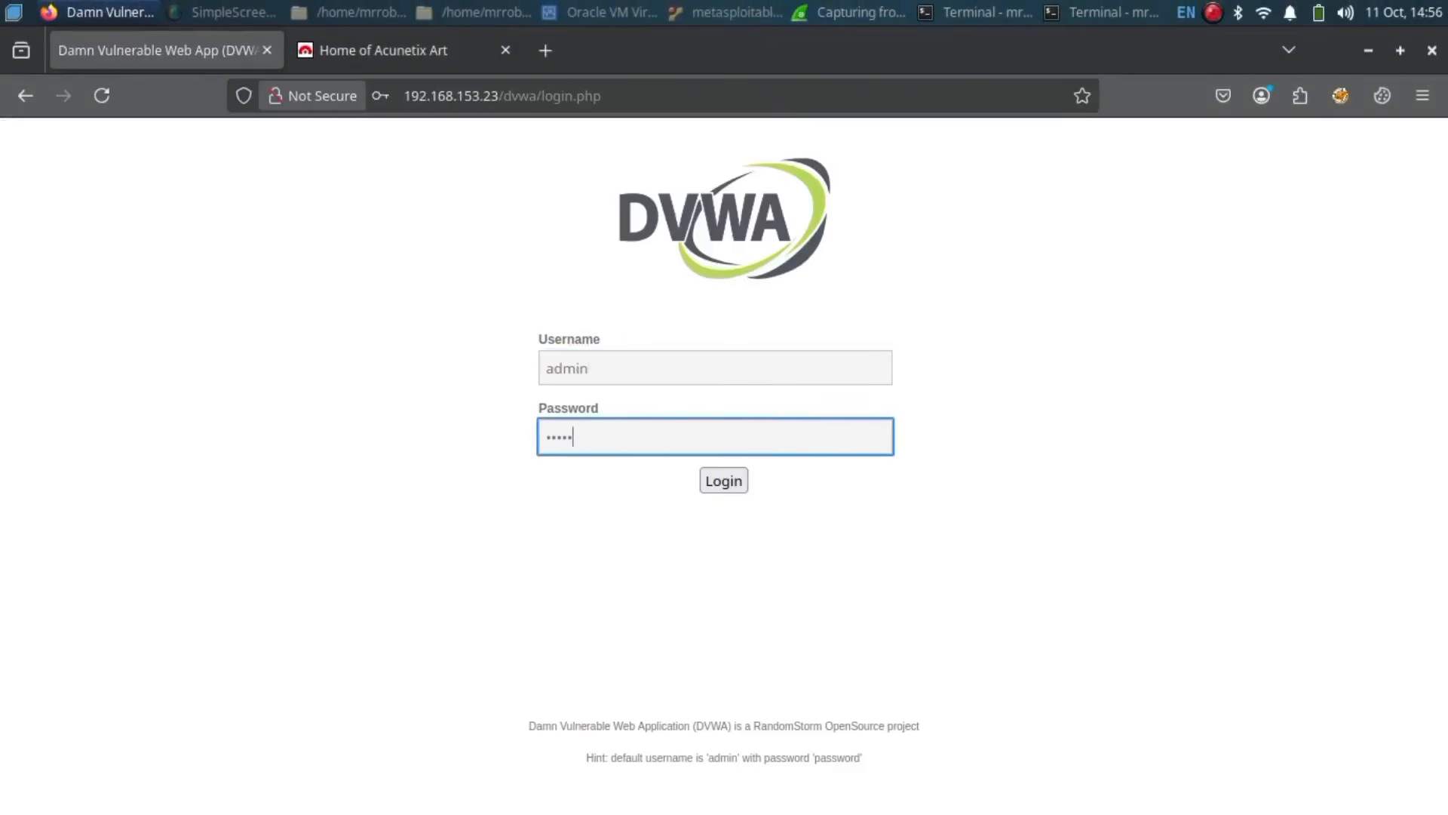
text(assword)
click(729, 489)
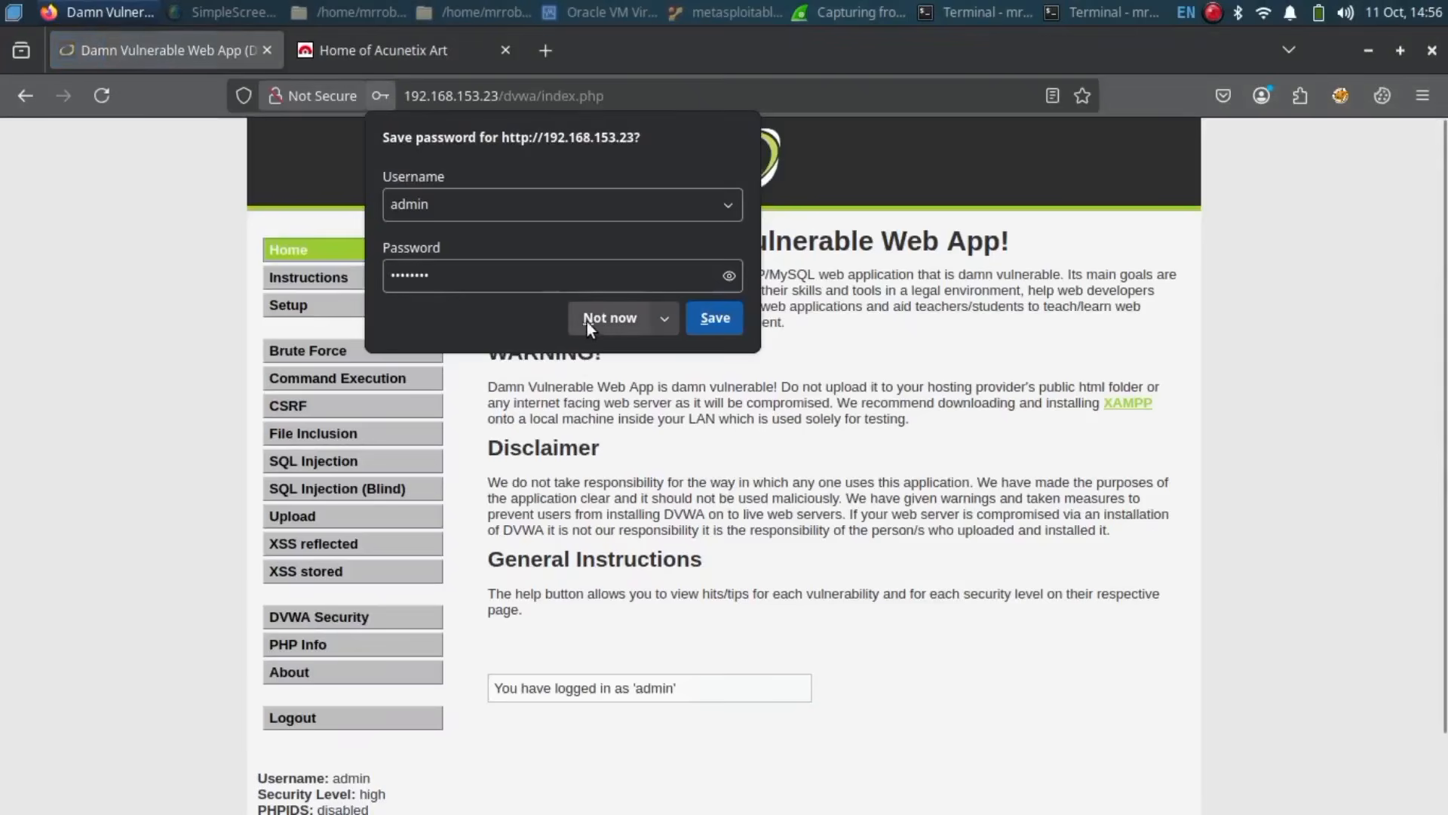
click(587, 320)
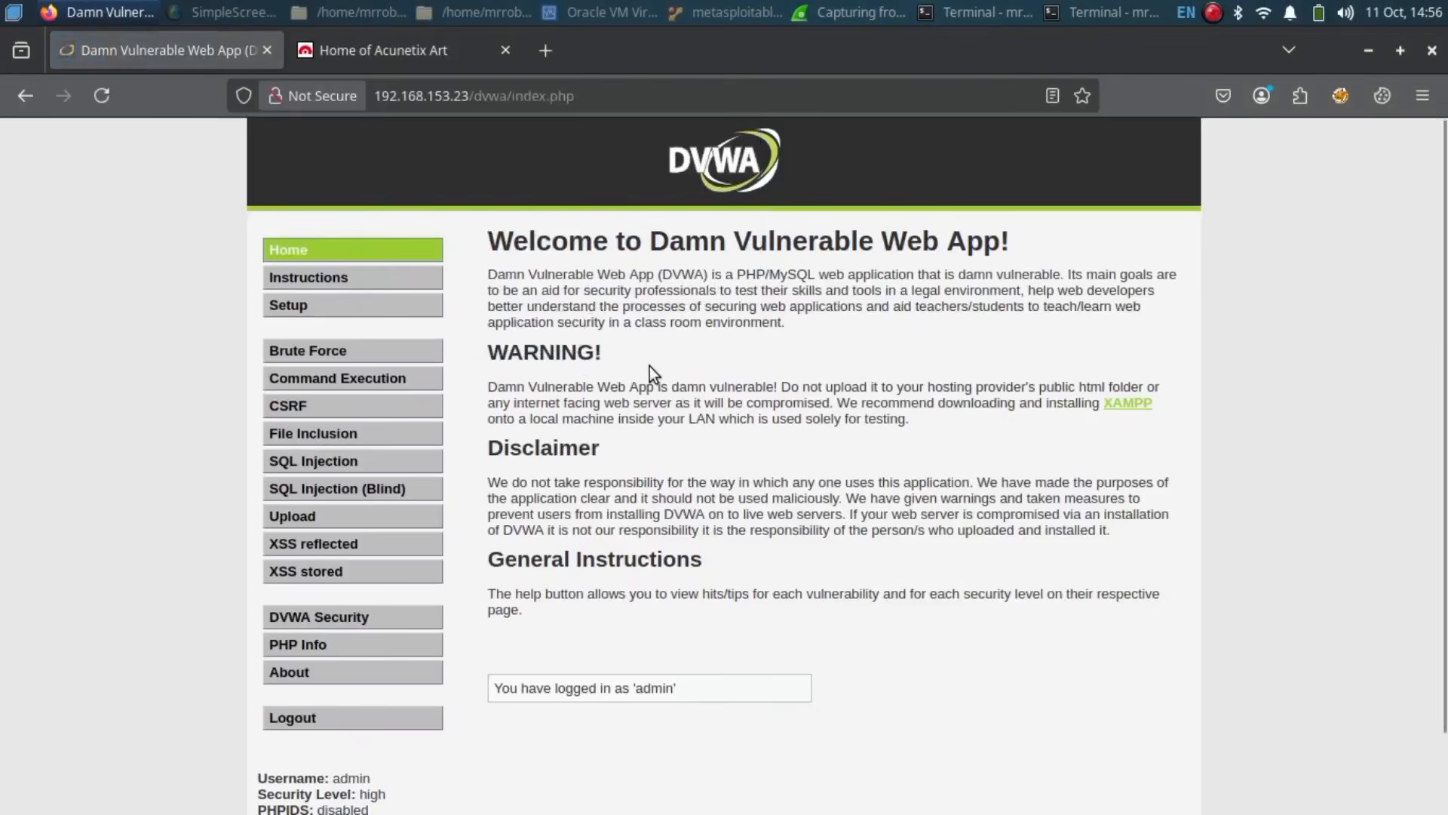
click(851, 12)
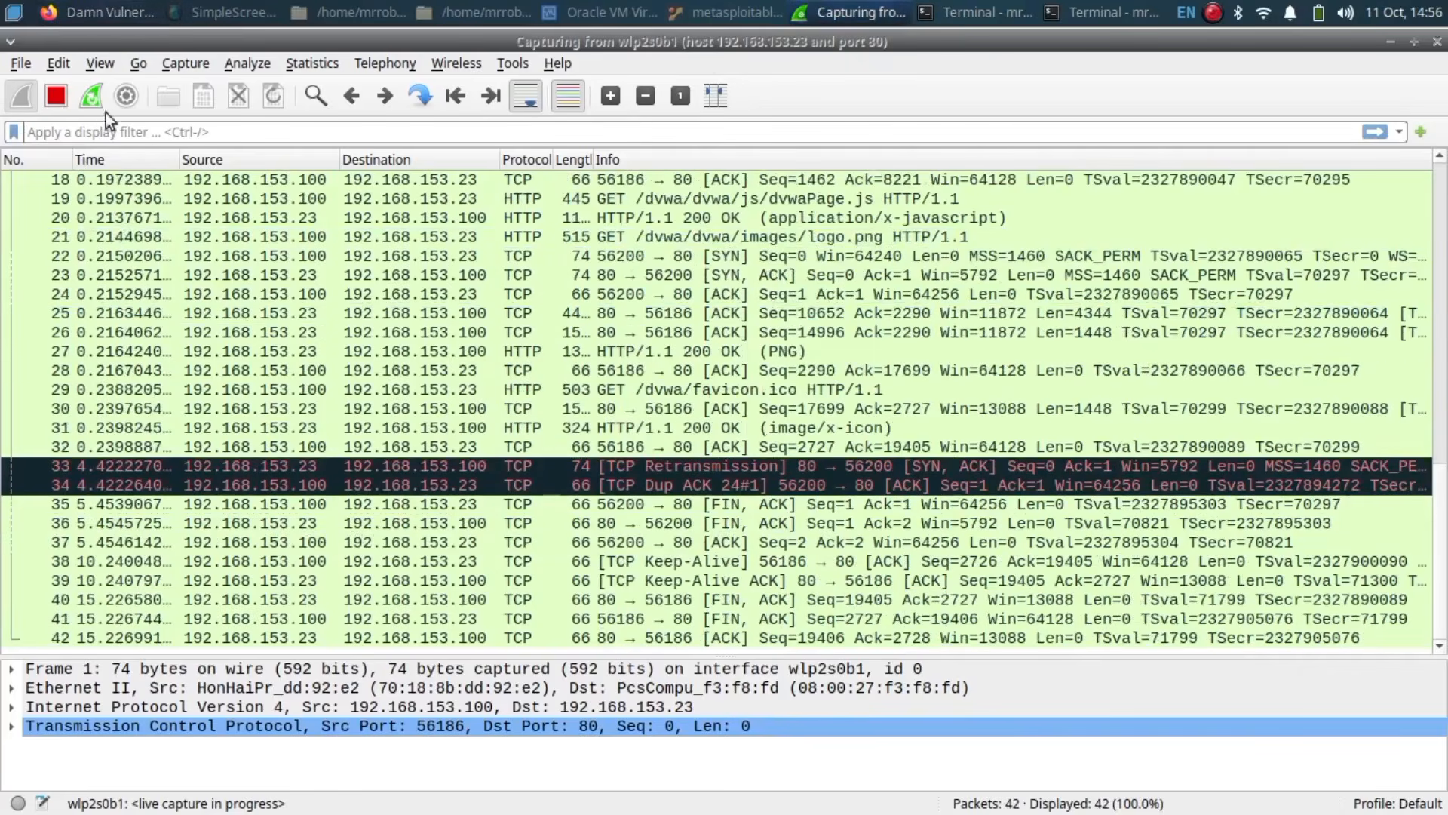
Step: Stop the capture at 42 packets, apply the http.request filter, and select the POST /dvwa/login.php packet
click(62, 106)
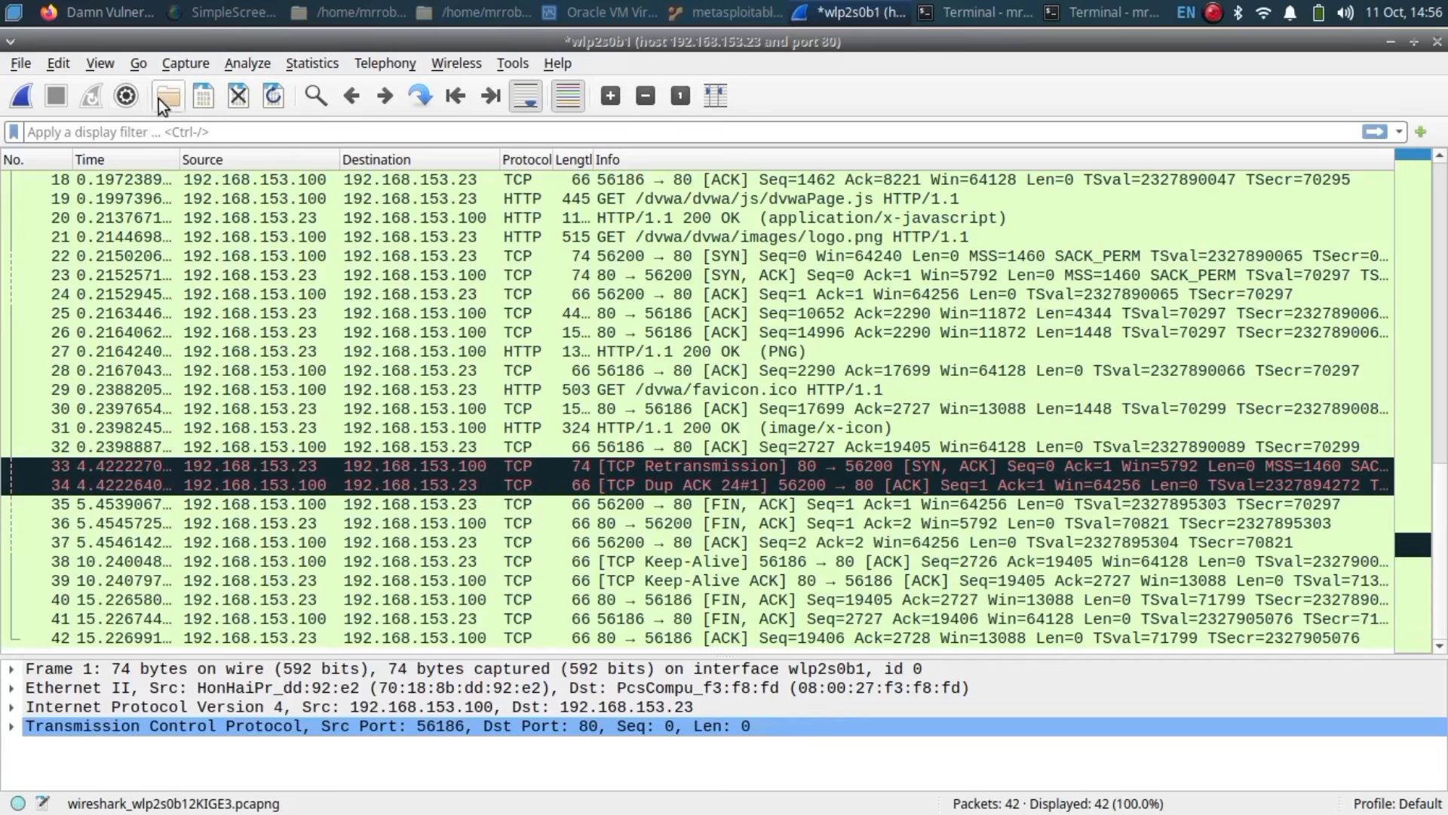
text(http)
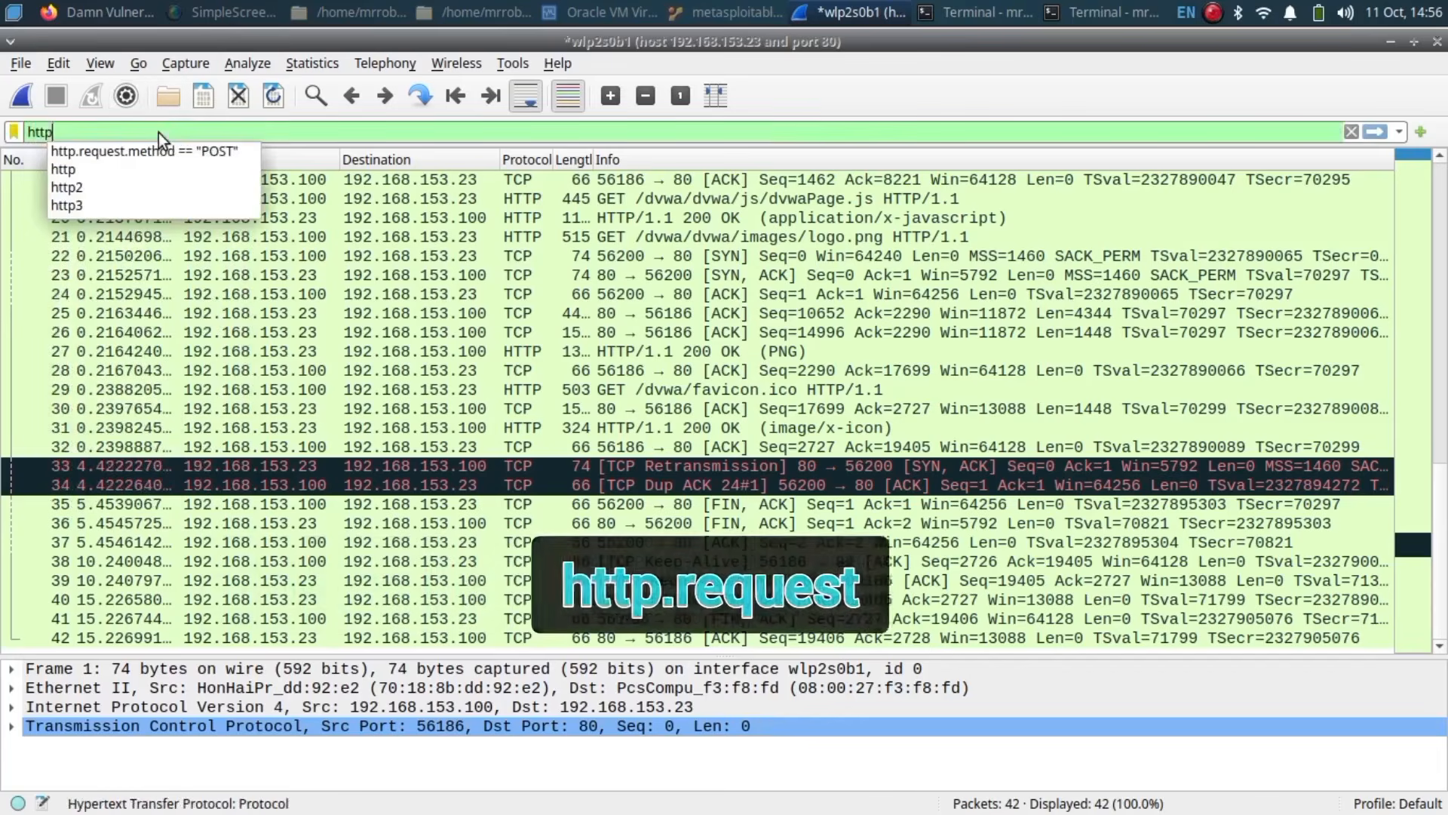
text(.request)
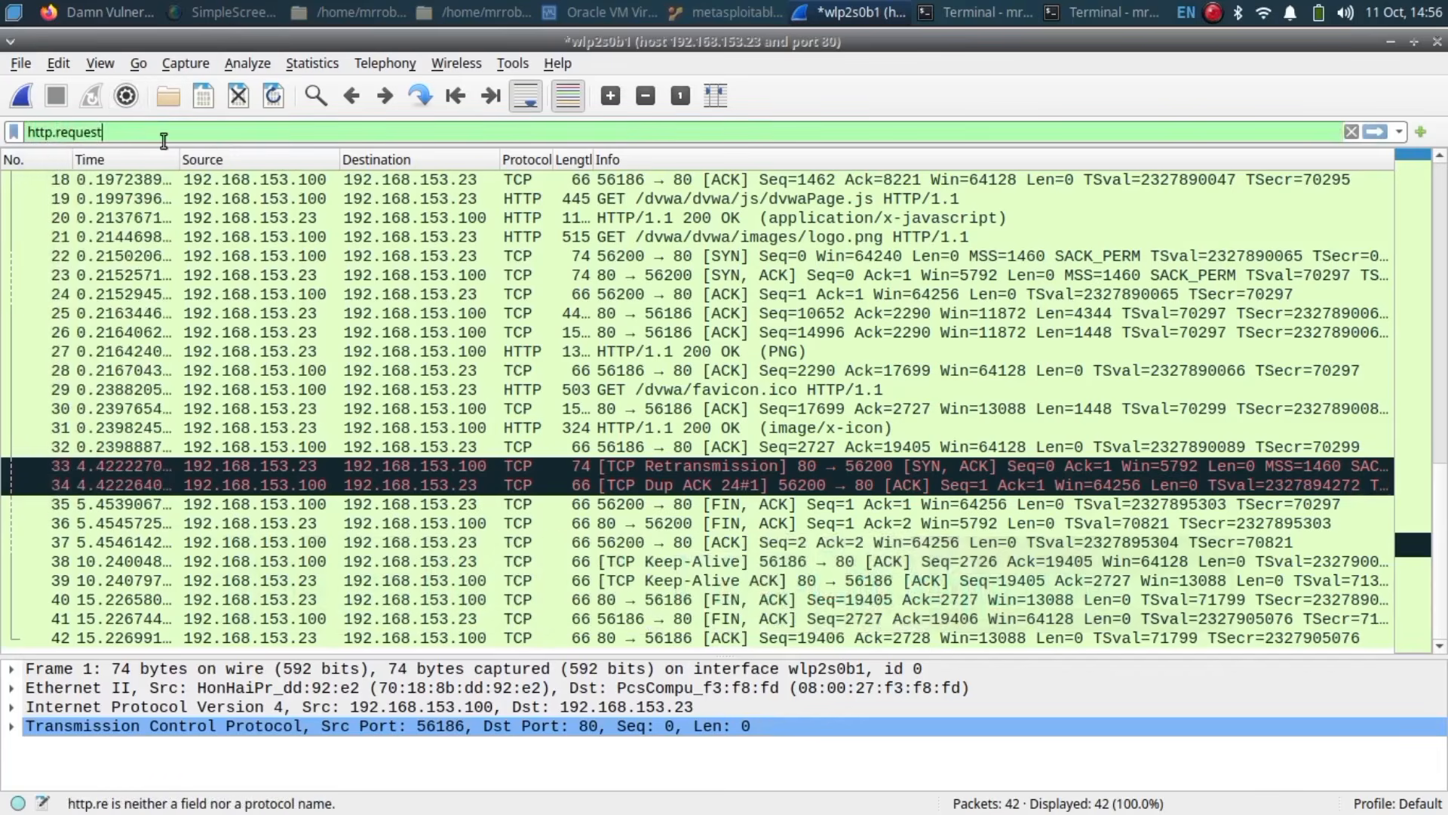
key(Return)
click(475, 329)
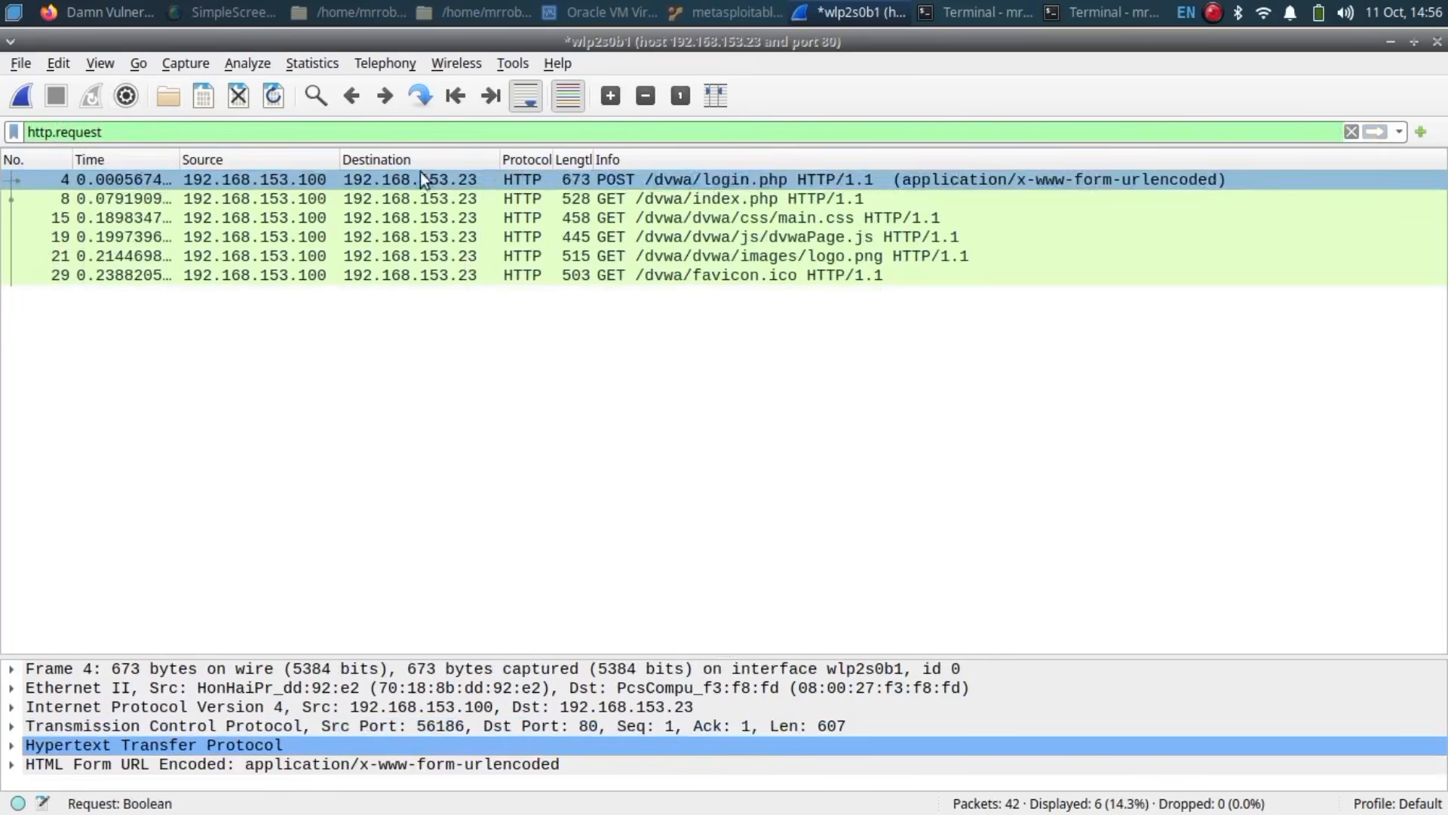
click(475, 180)
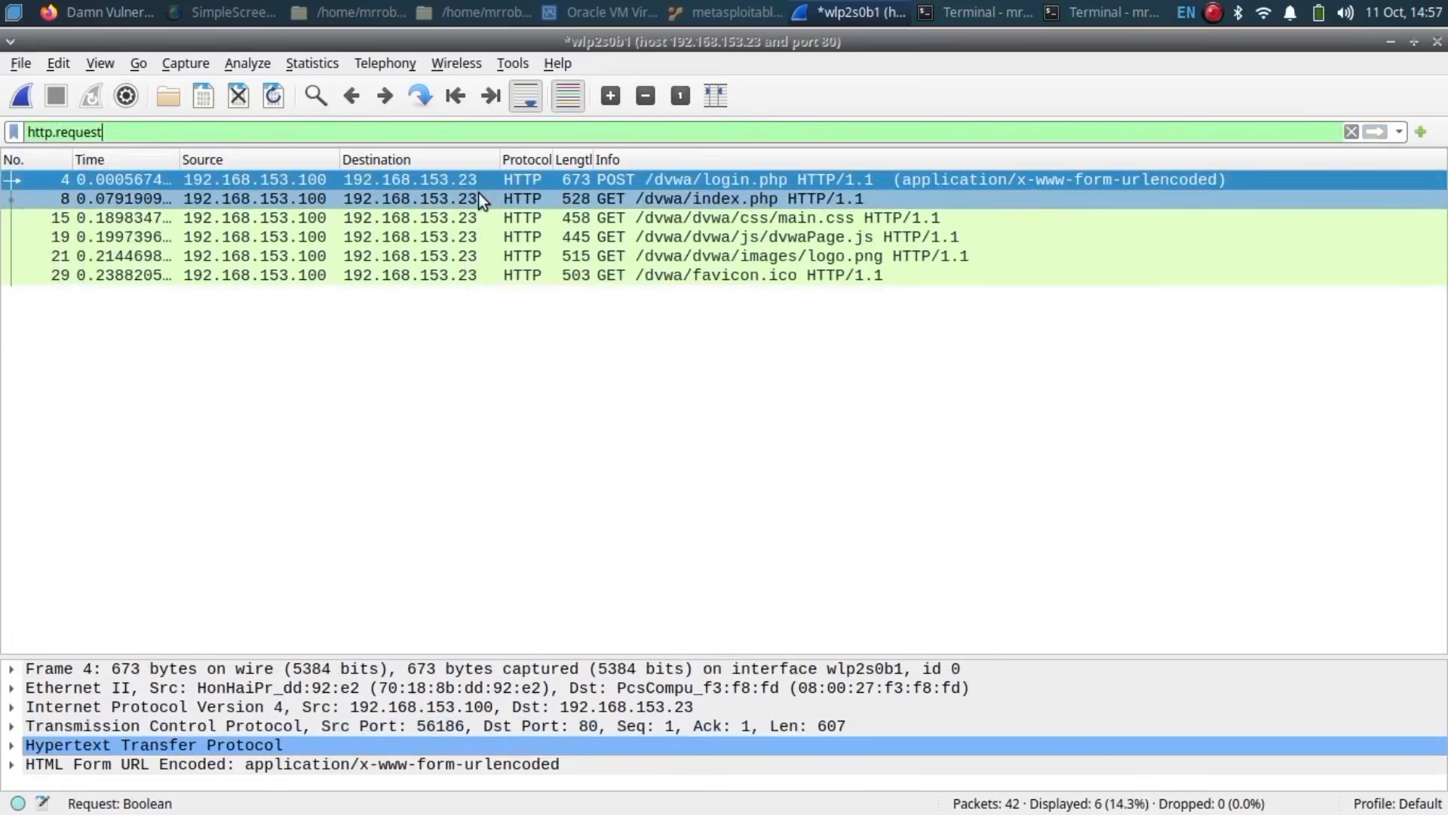
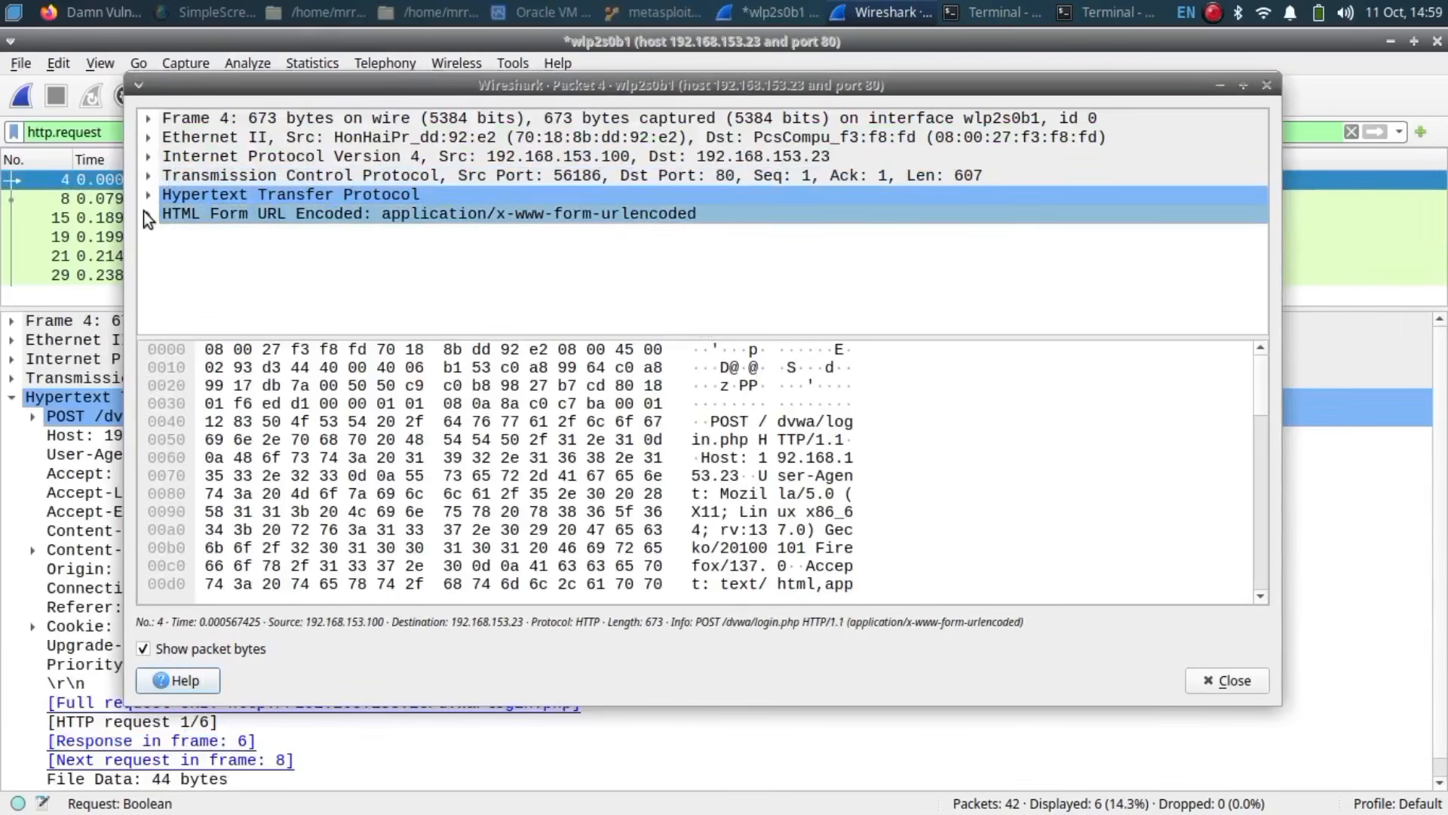
Step: Expand the POST packet's HTML Form URL Encoded data and select the username and password form items
click(144, 211)
click(143, 211)
click(145, 210)
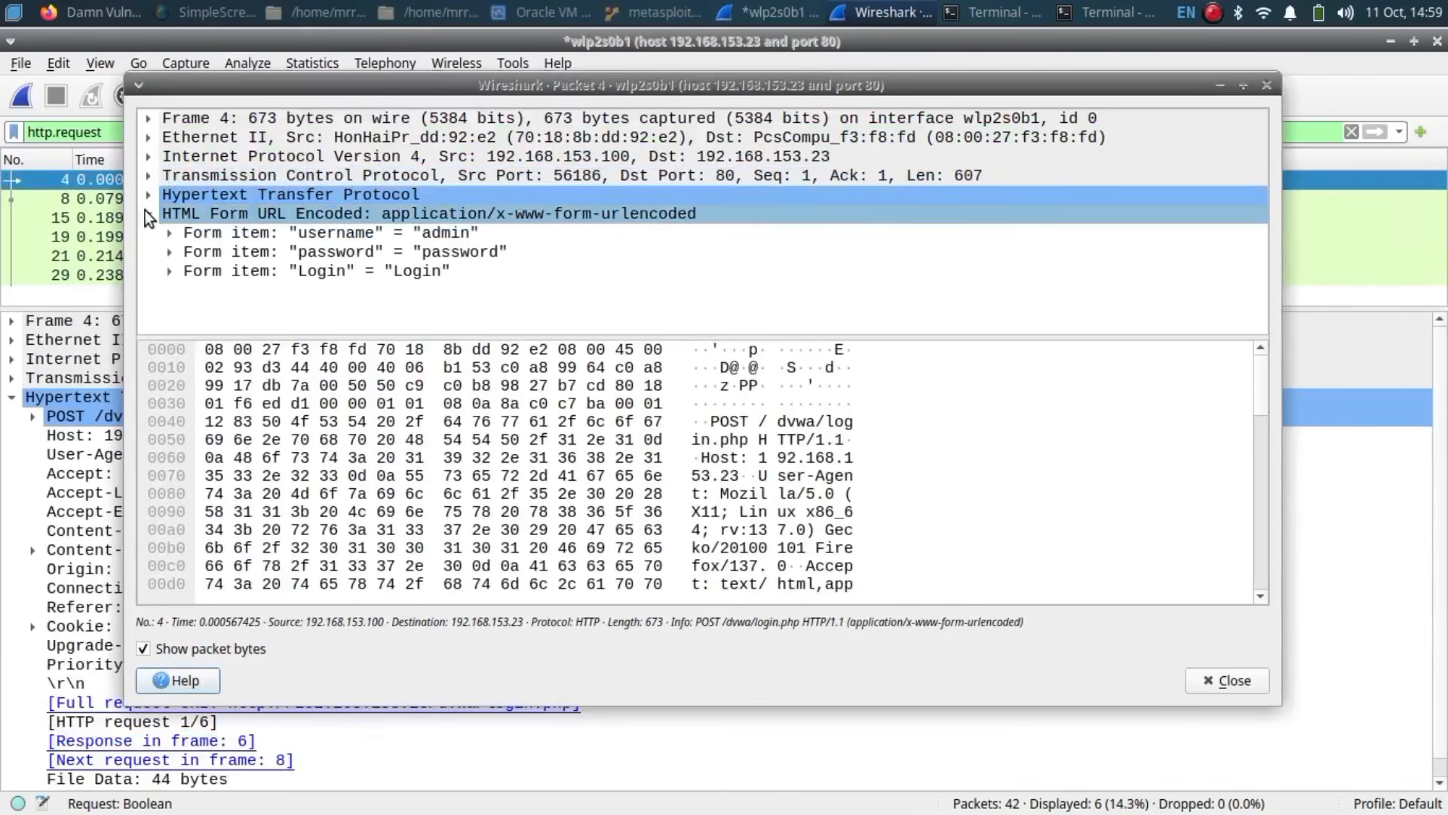
click(426, 235)
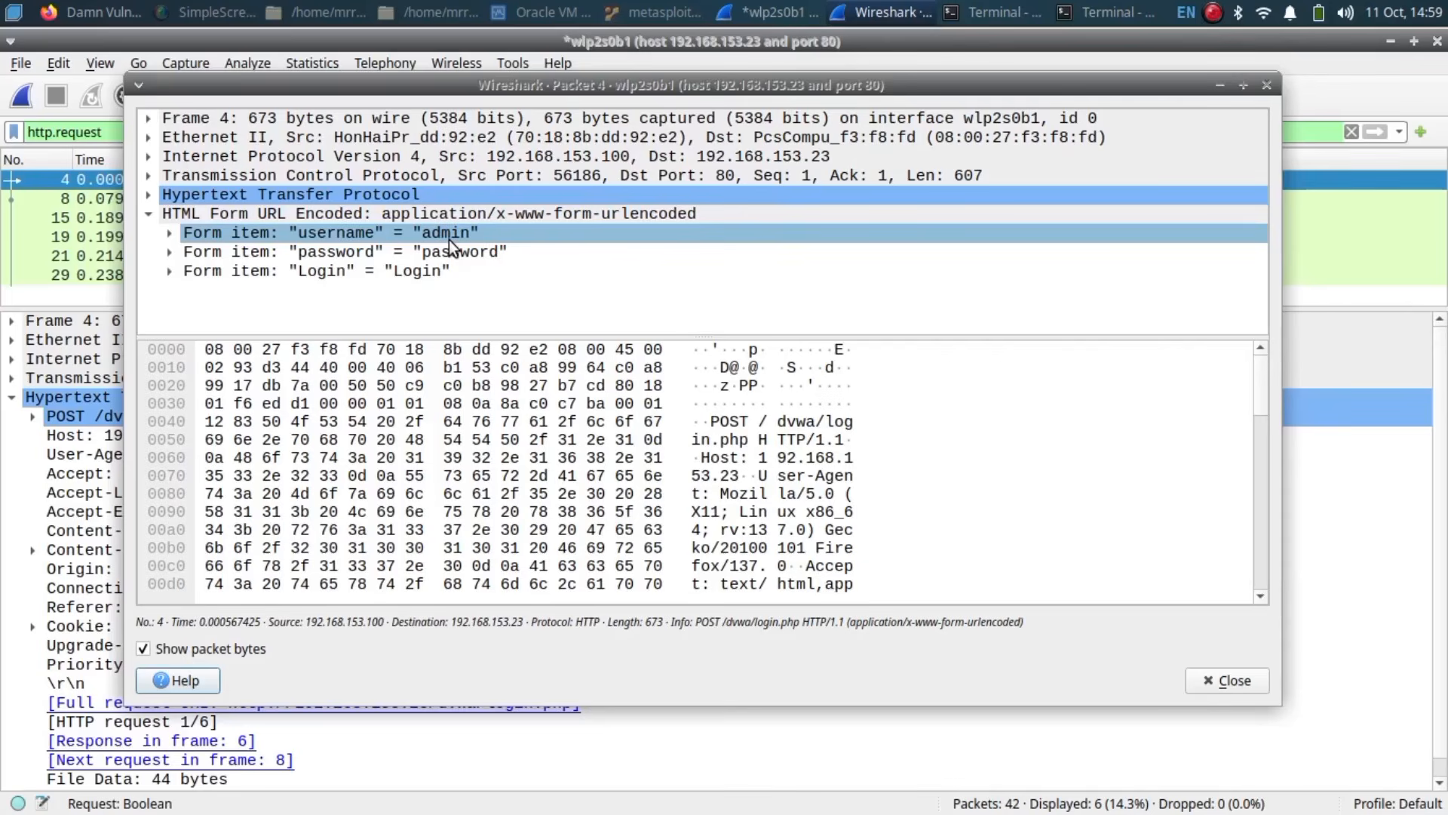
click(436, 249)
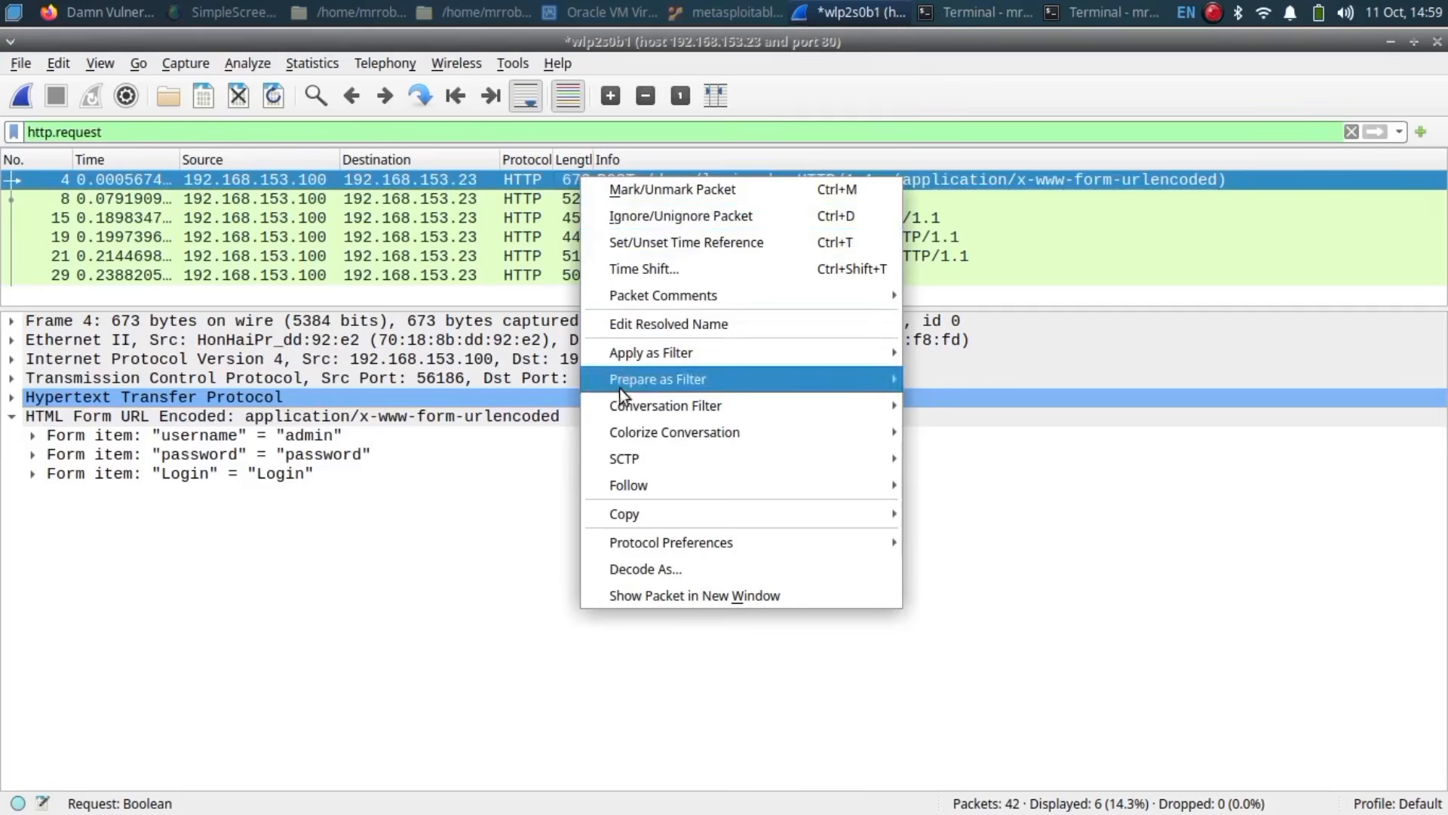
Step: Follow the login POST's TCP stream, highlight the plain-text username and password, then close it
mouse_move(623, 438)
mouse_move(828, 487)
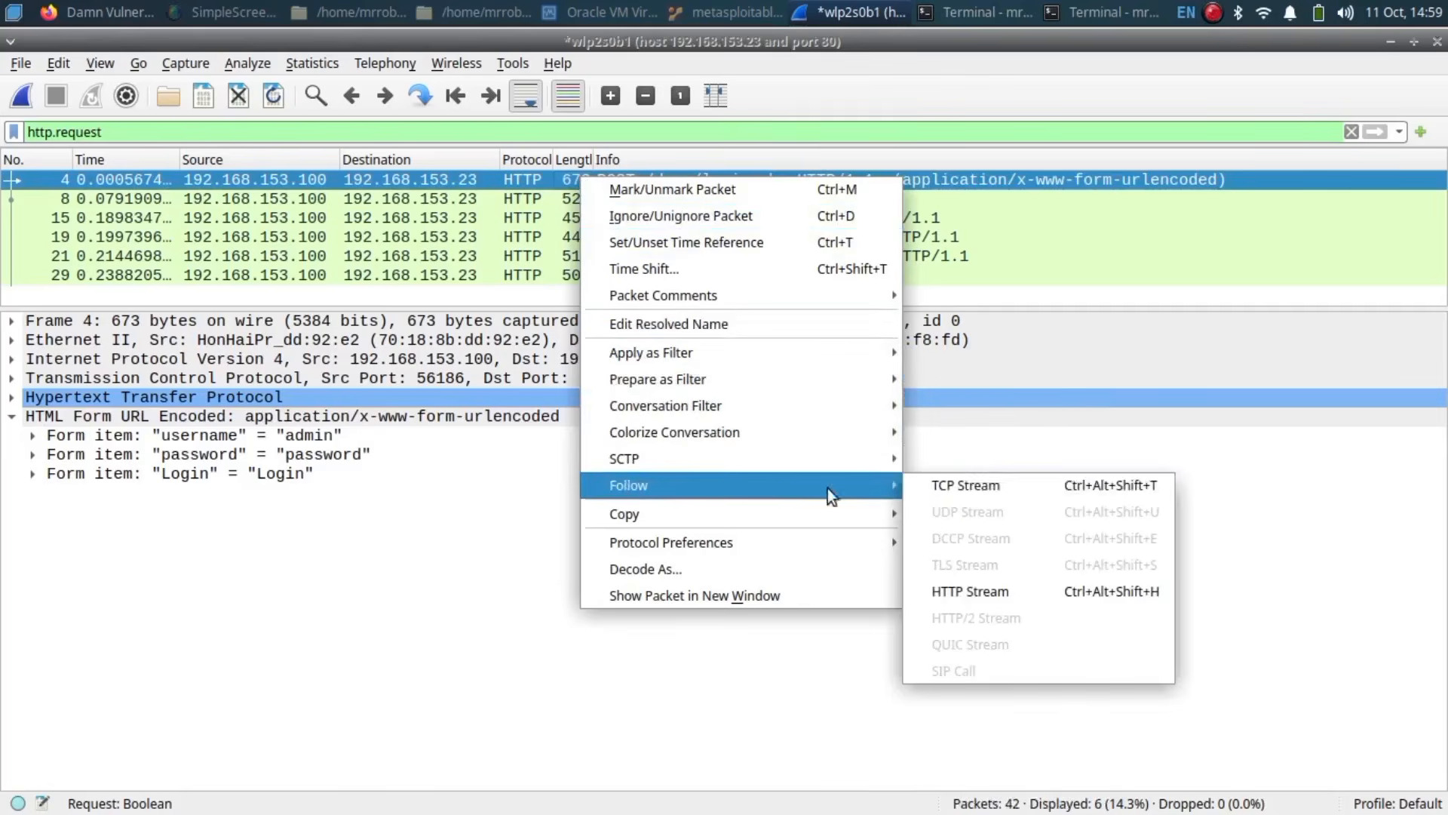
click(958, 476)
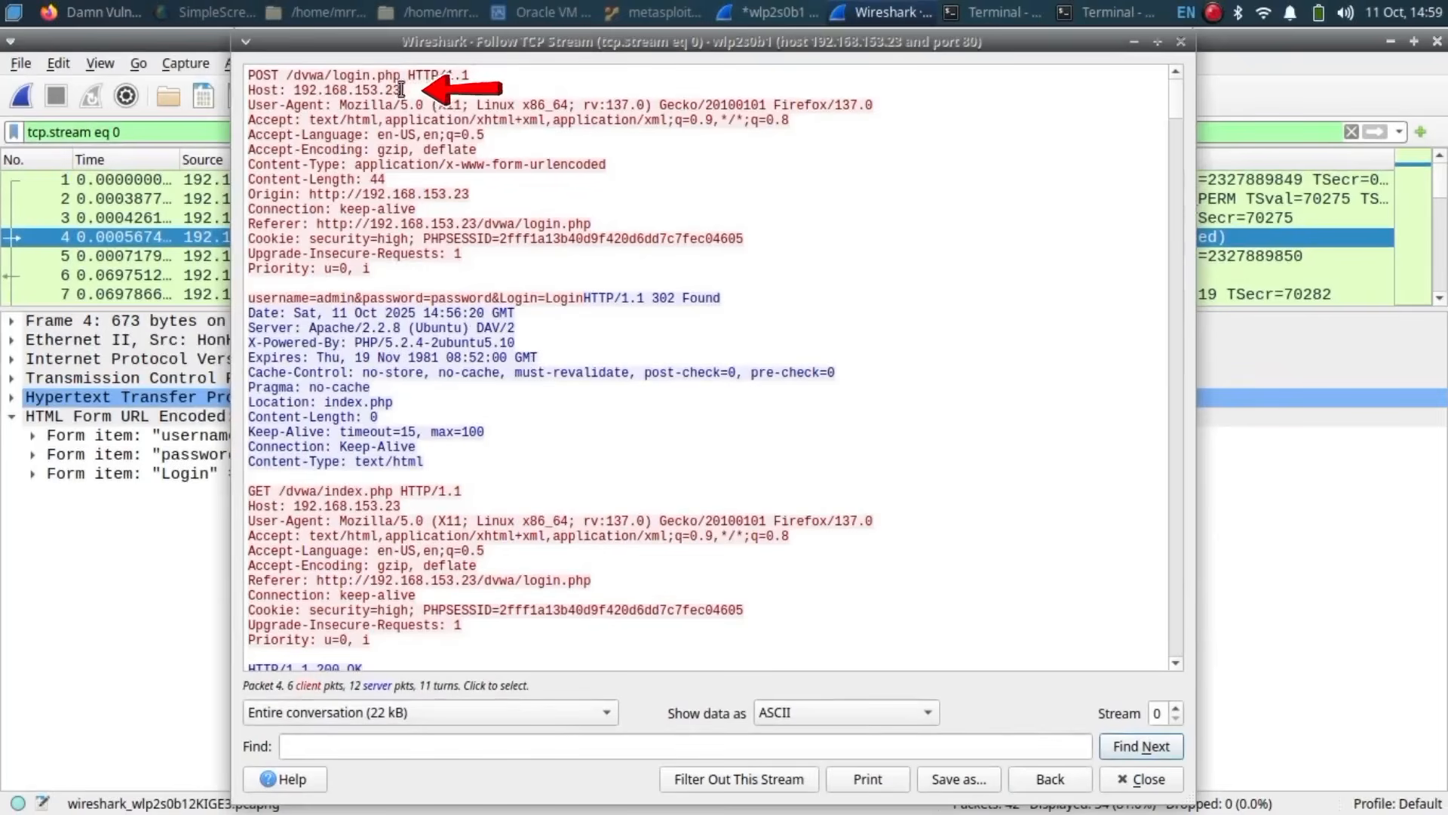
drag(317, 297, 355, 297)
click(356, 297)
drag(431, 298, 484, 299)
click(591, 327)
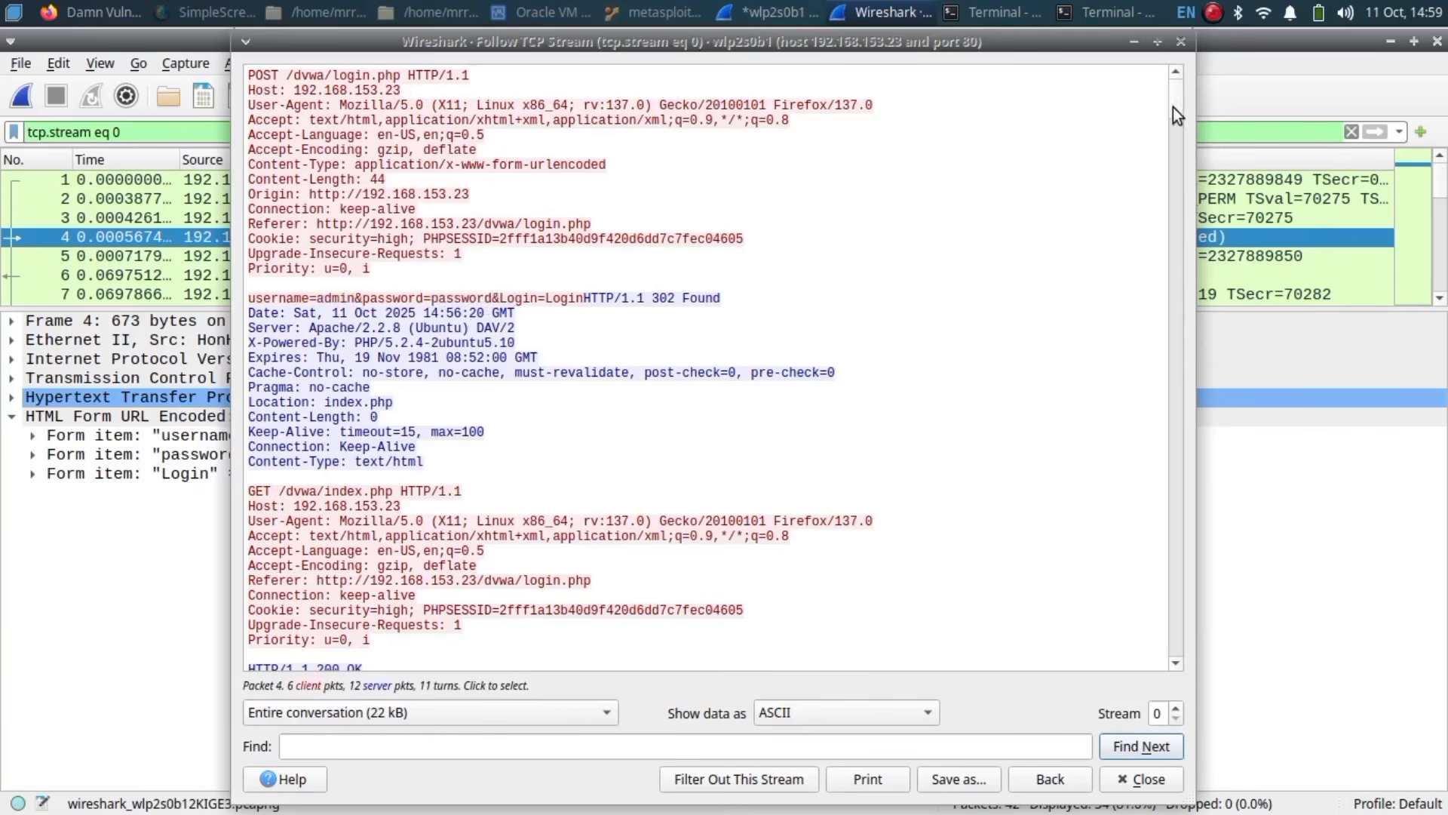
mouse_move(1174, 115)
mouse_down()
mouse_move(1179, 528)
mouse_move(1177, 114)
mouse_up()
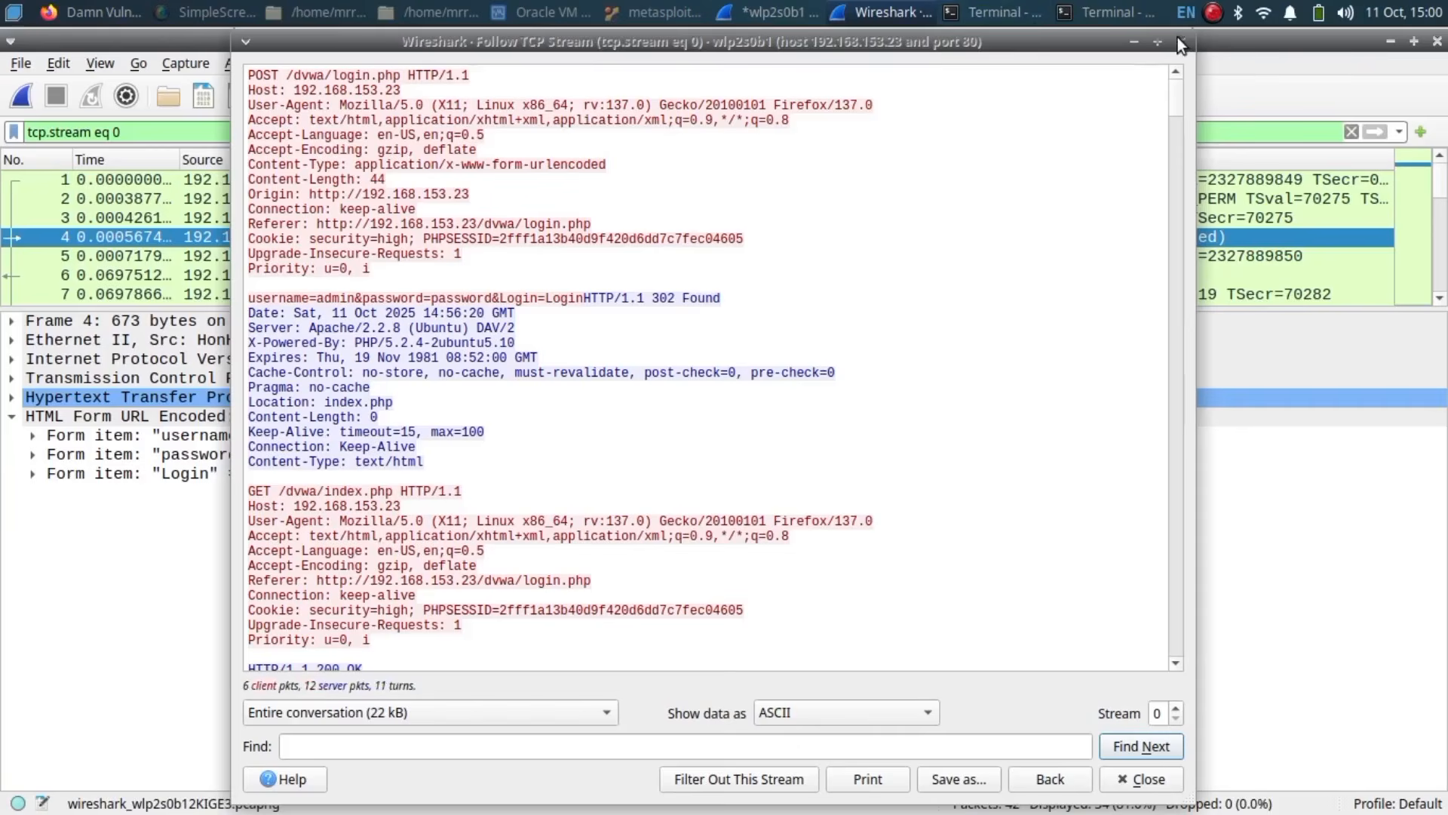
click(1180, 42)
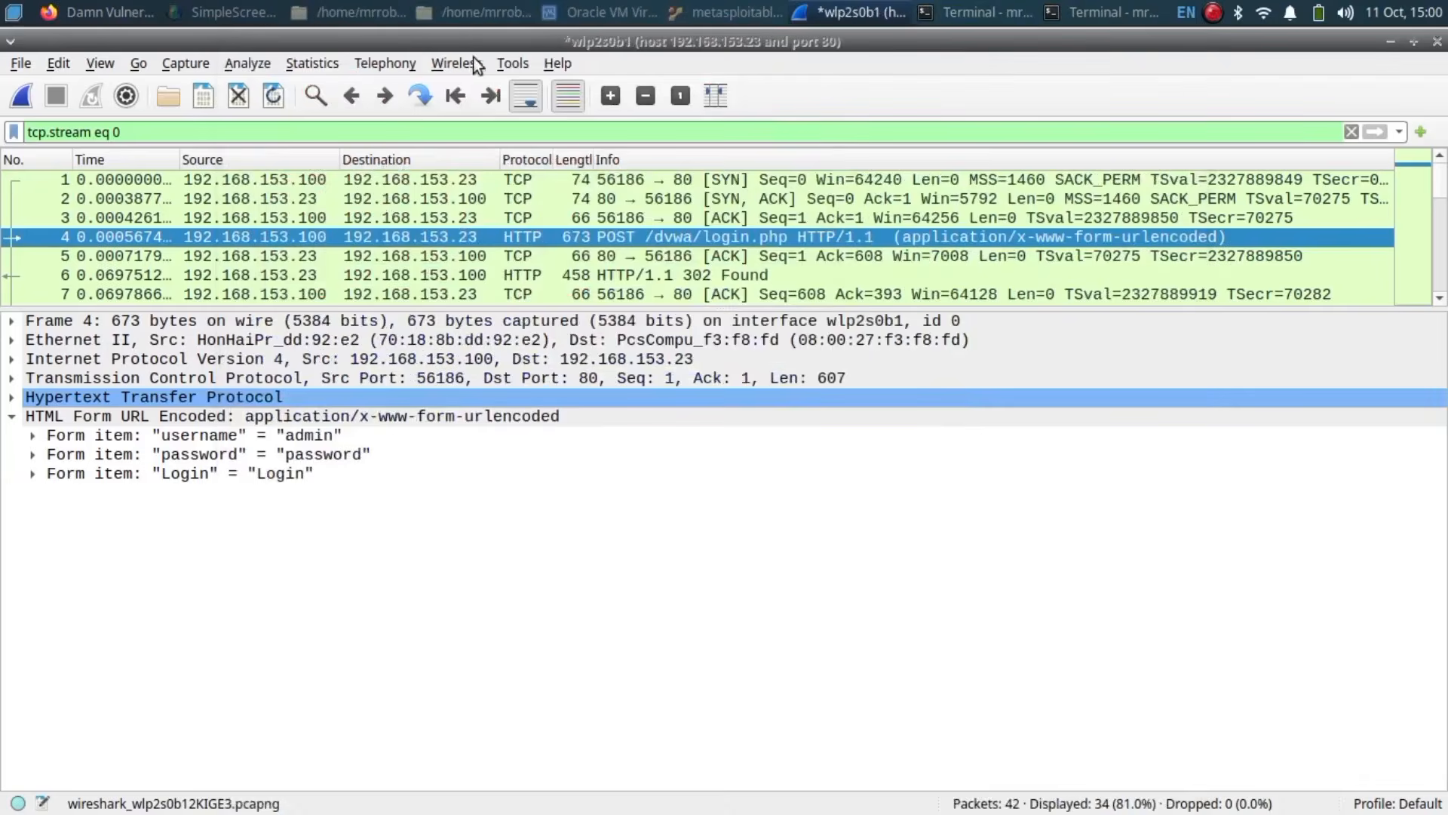
Step: Save the capture as dvwa_login.pcapng
click(20, 63)
click(79, 251)
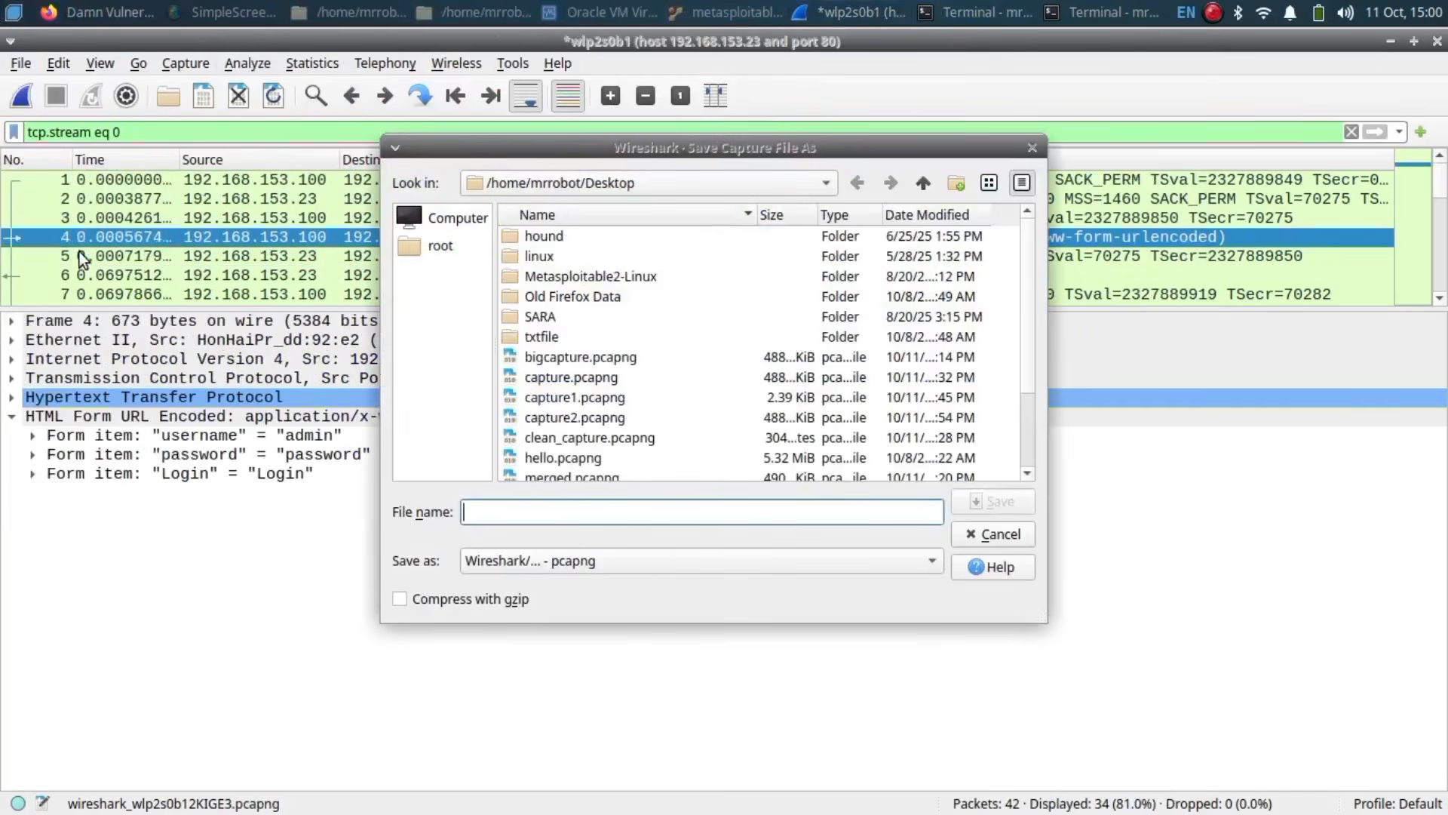
text(dwva_login)
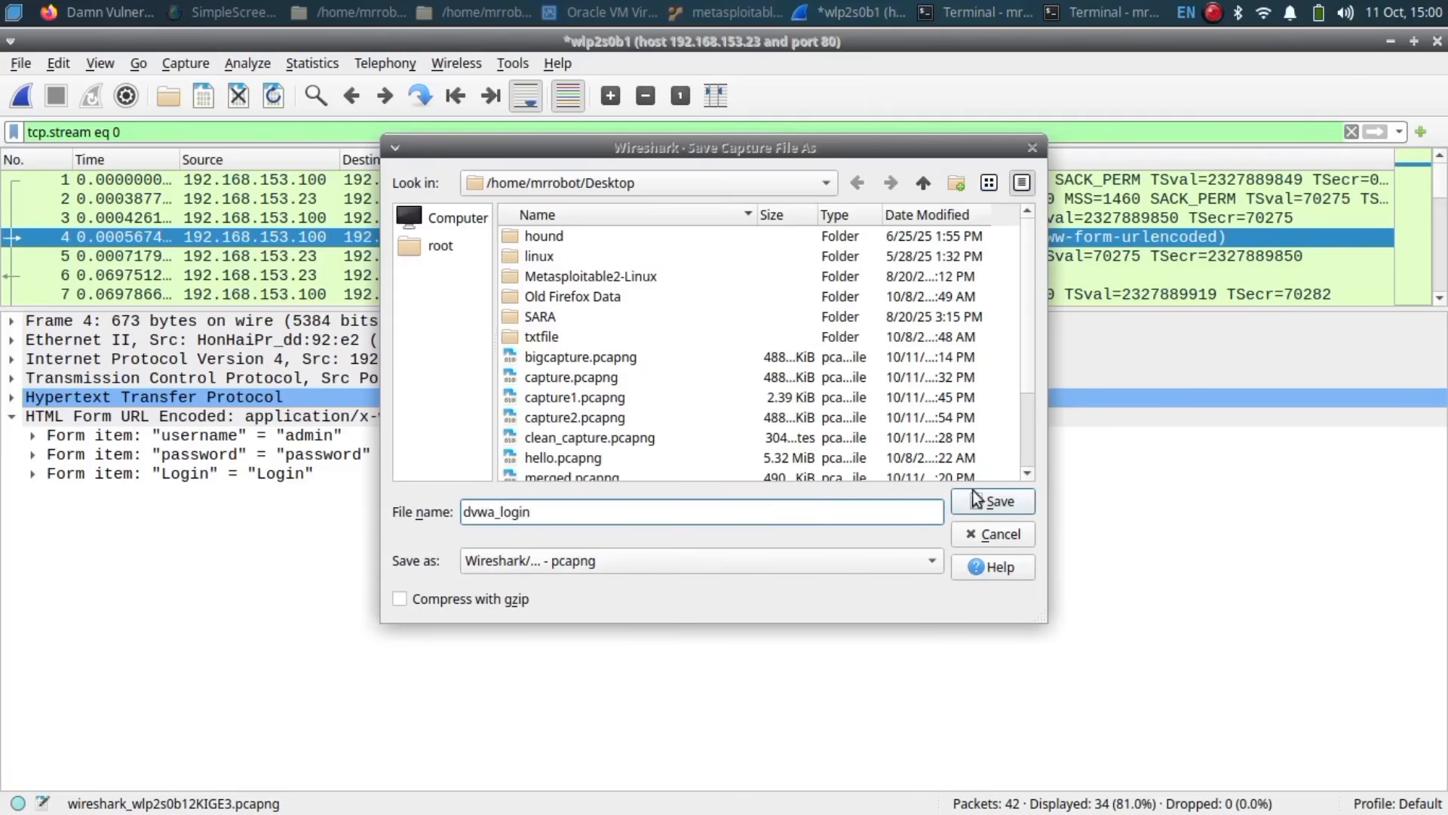
click(981, 501)
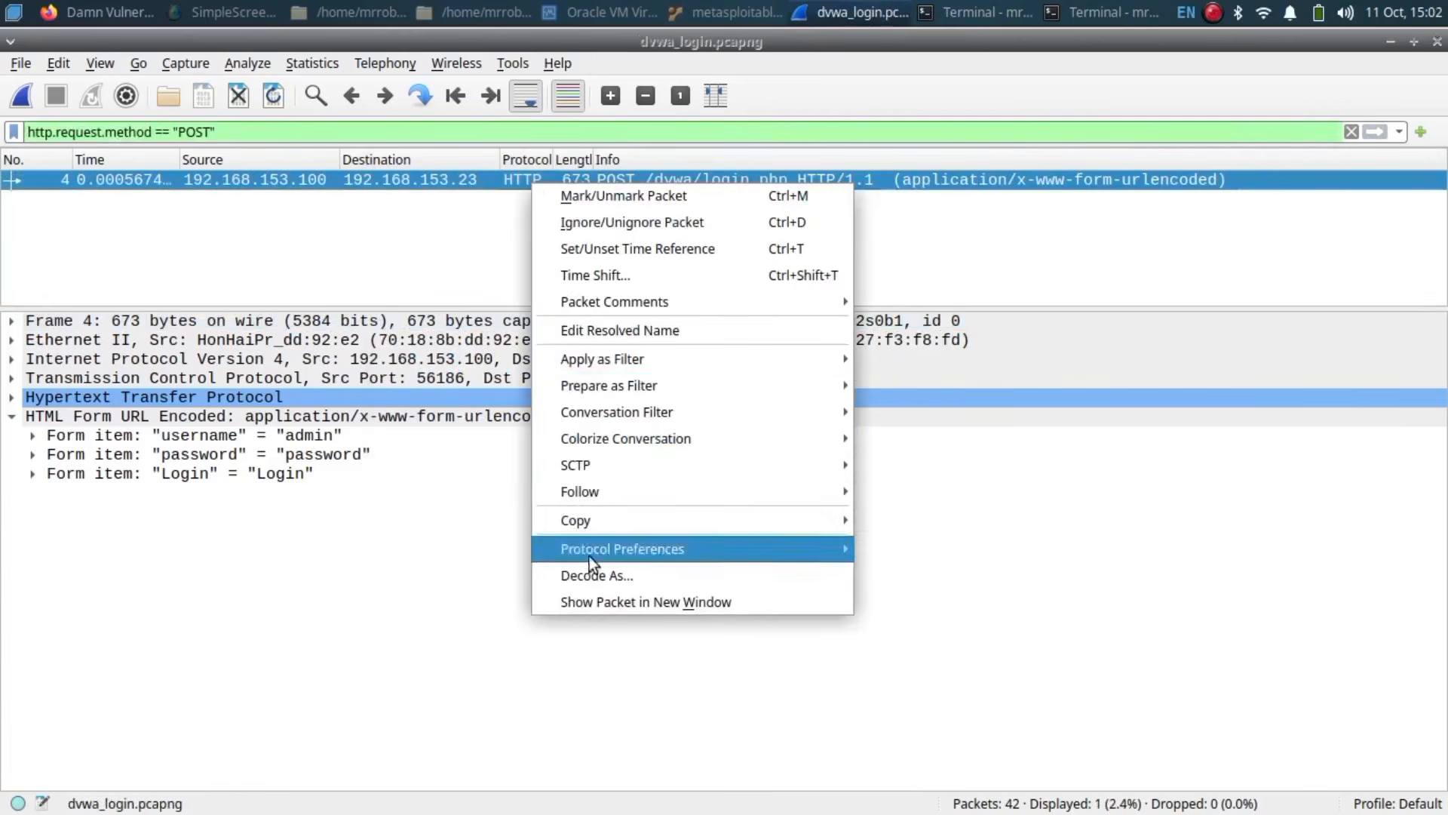
Step: Follow the POST packet's TCP stream again and save it as dvwa_stream.txt
mouse_move(594, 482)
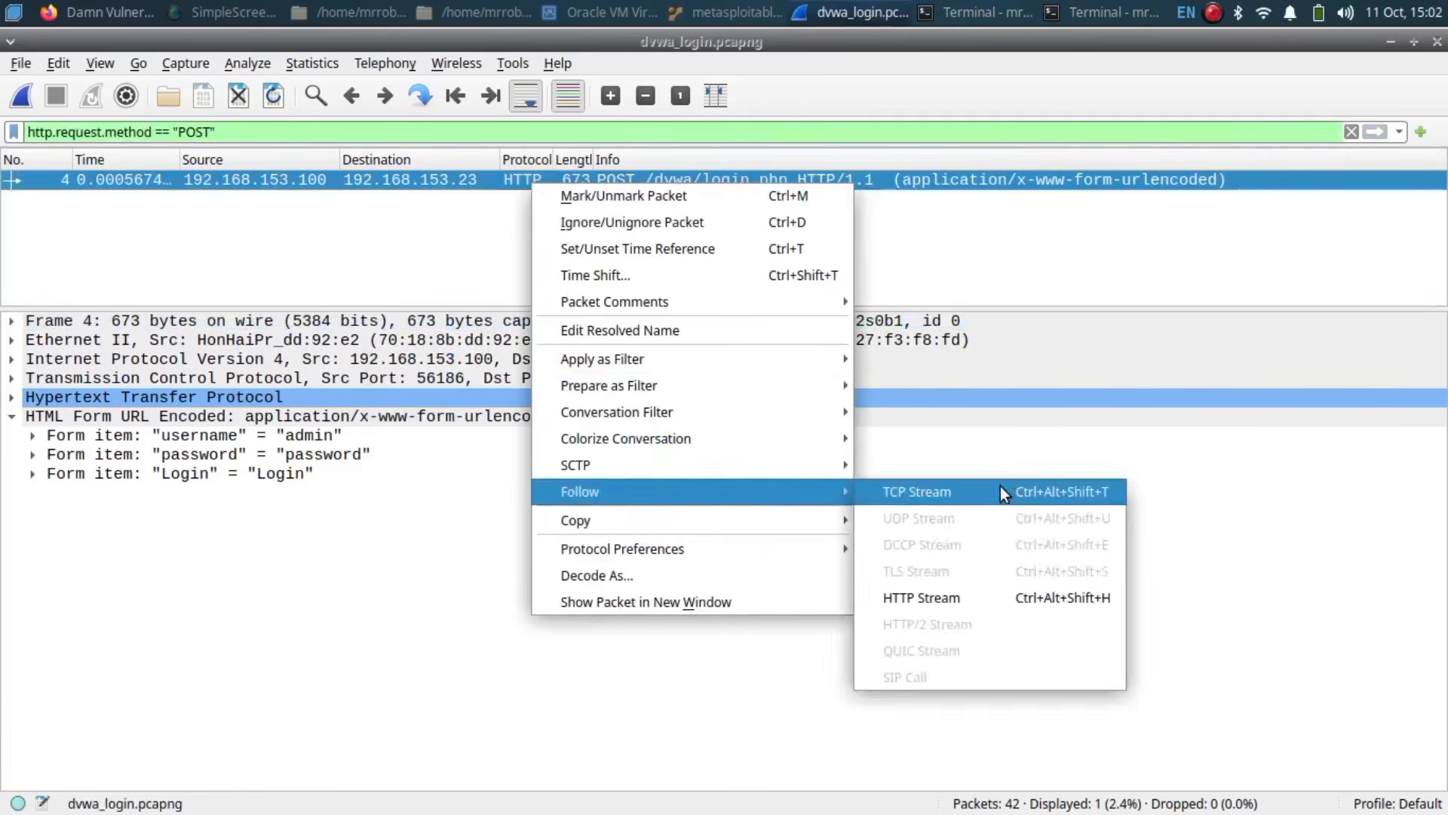
click(997, 486)
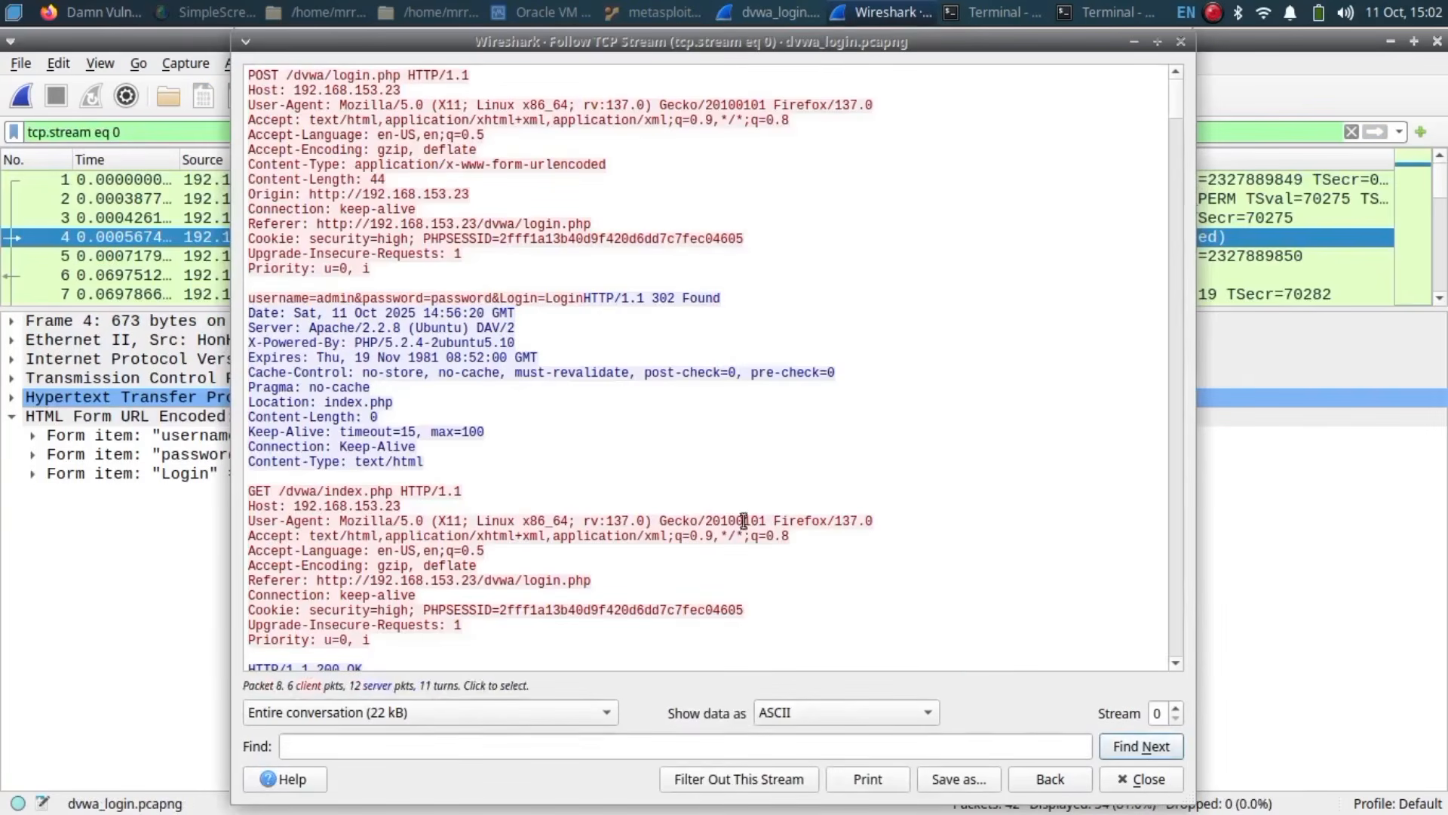
click(959, 779)
text(dvwa_stream.txt)
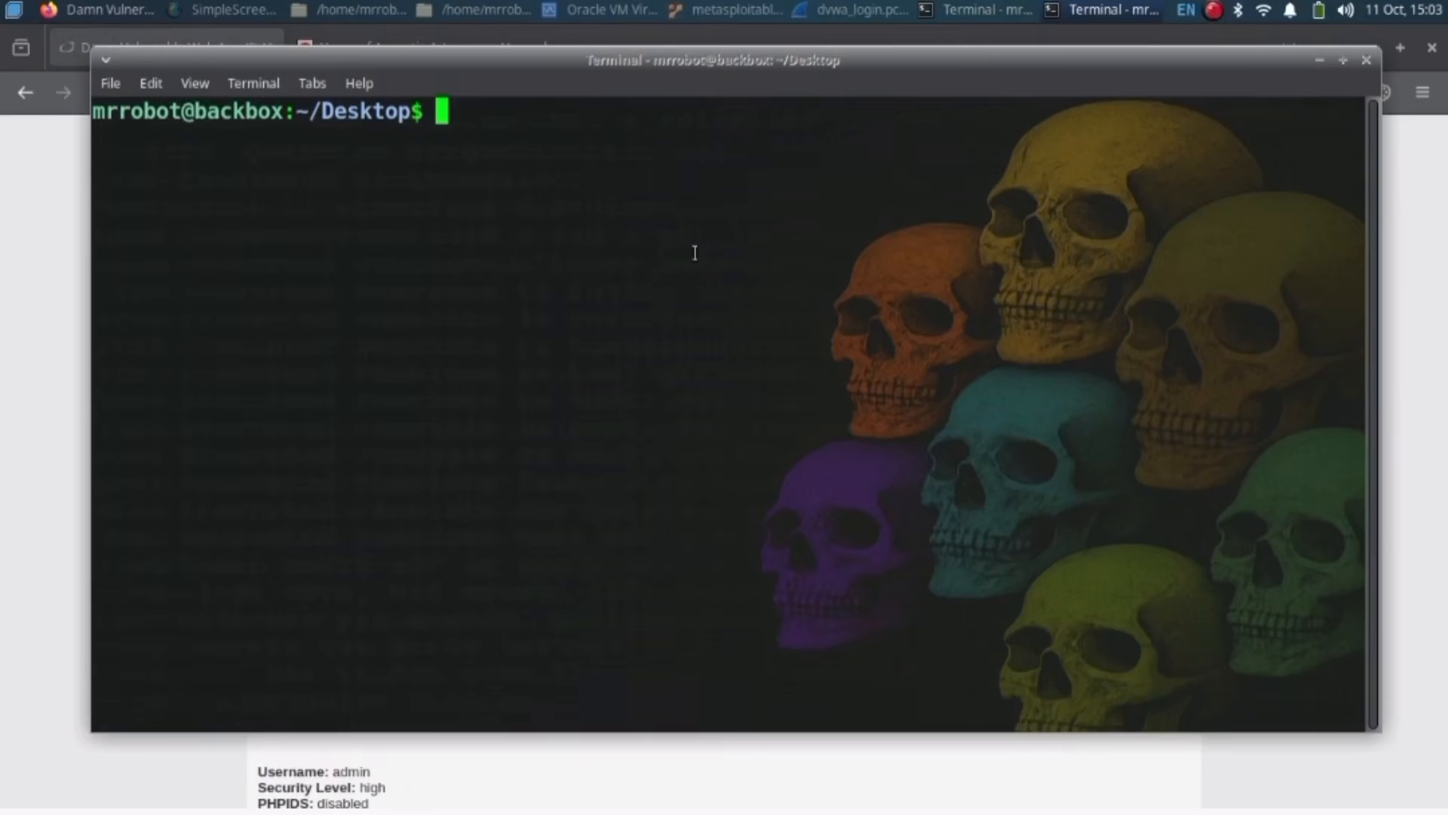
Step: Write the SHA-256 hash of dvwa_login.pcapng to dvwa_stream_login.sha256 with sha256sum
text(sha256)
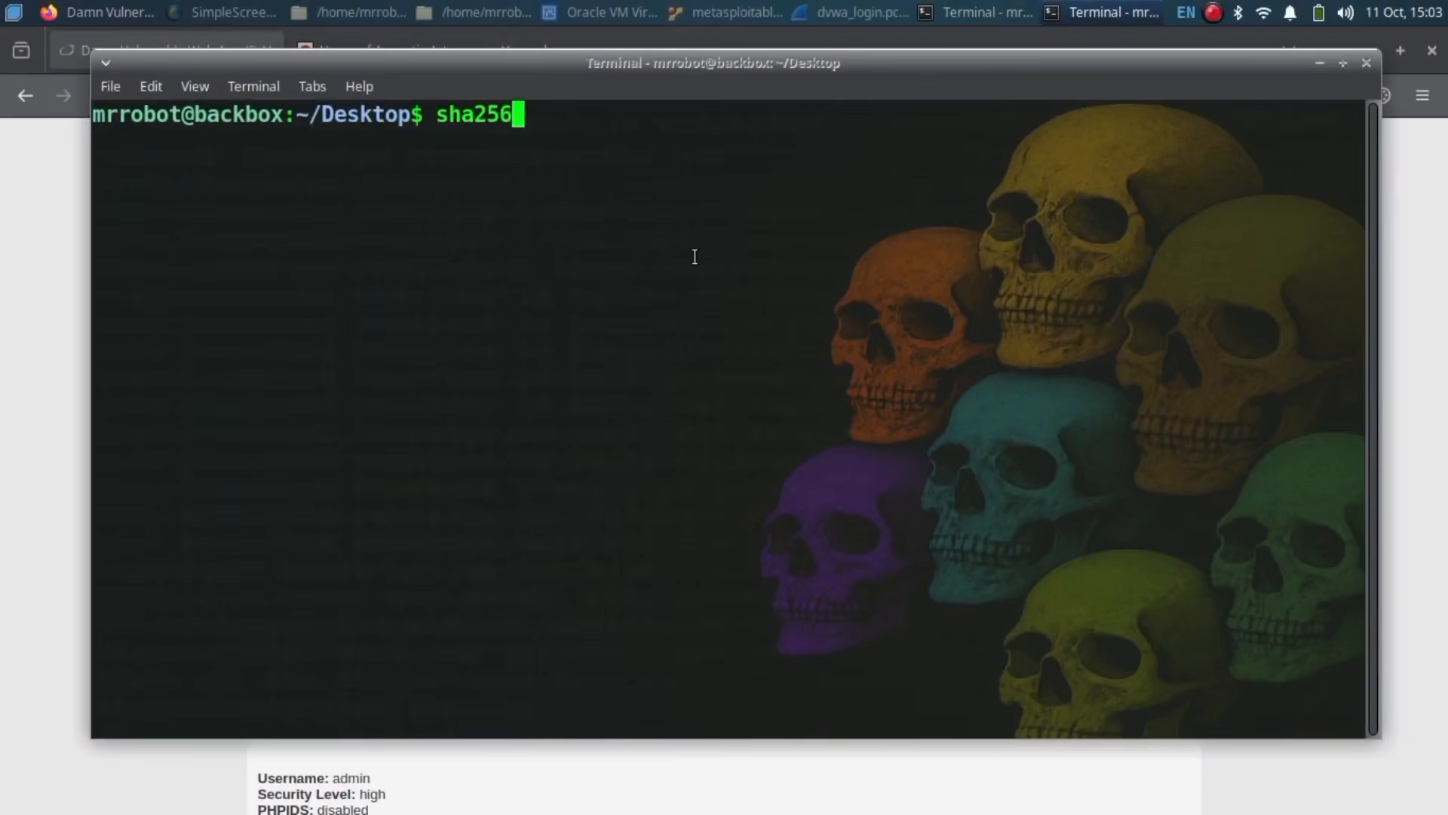
text(sum dvwa_login.pcap.p)
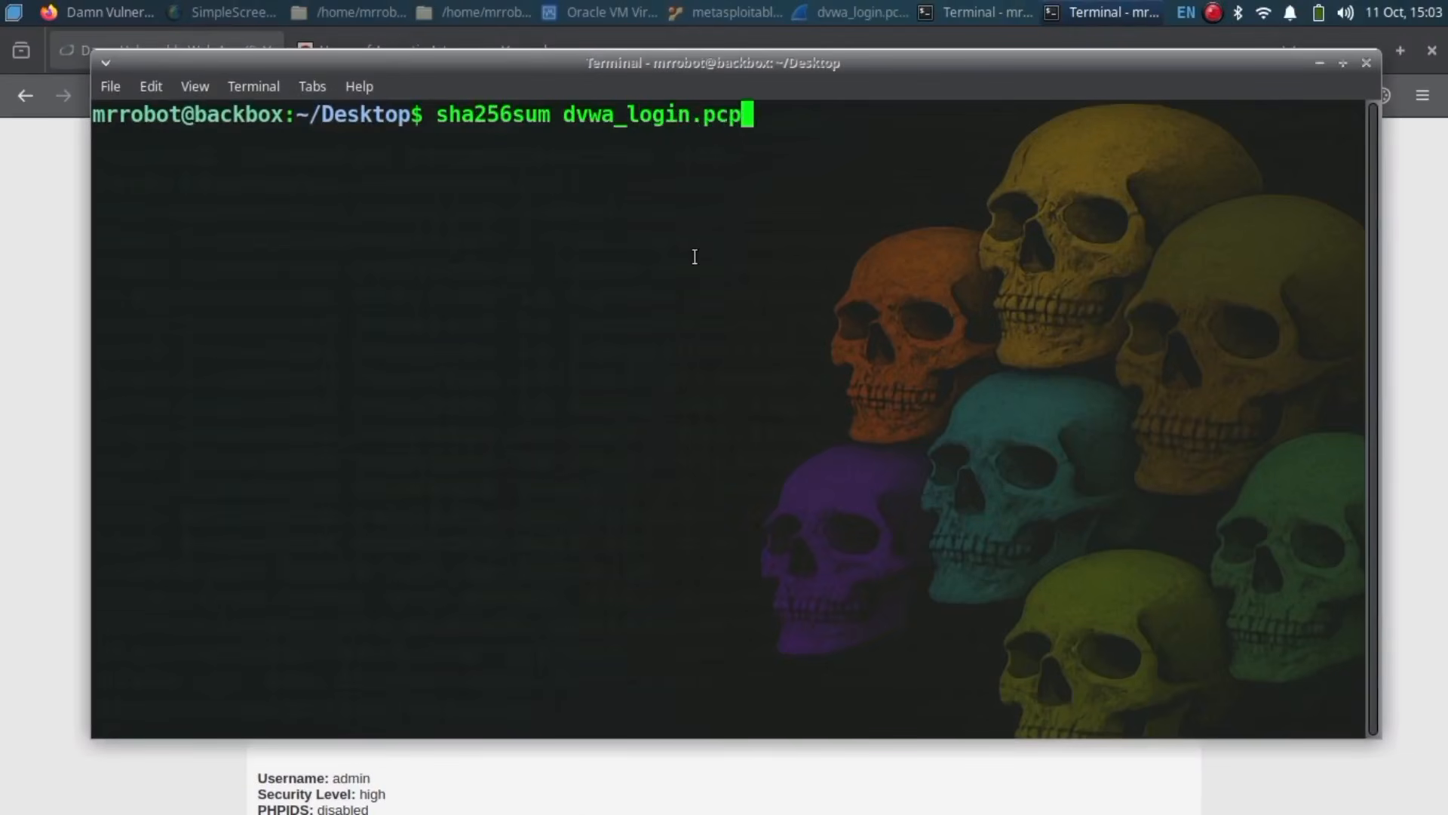
key(BackSpace)
key(BackSpace)
text(ng )
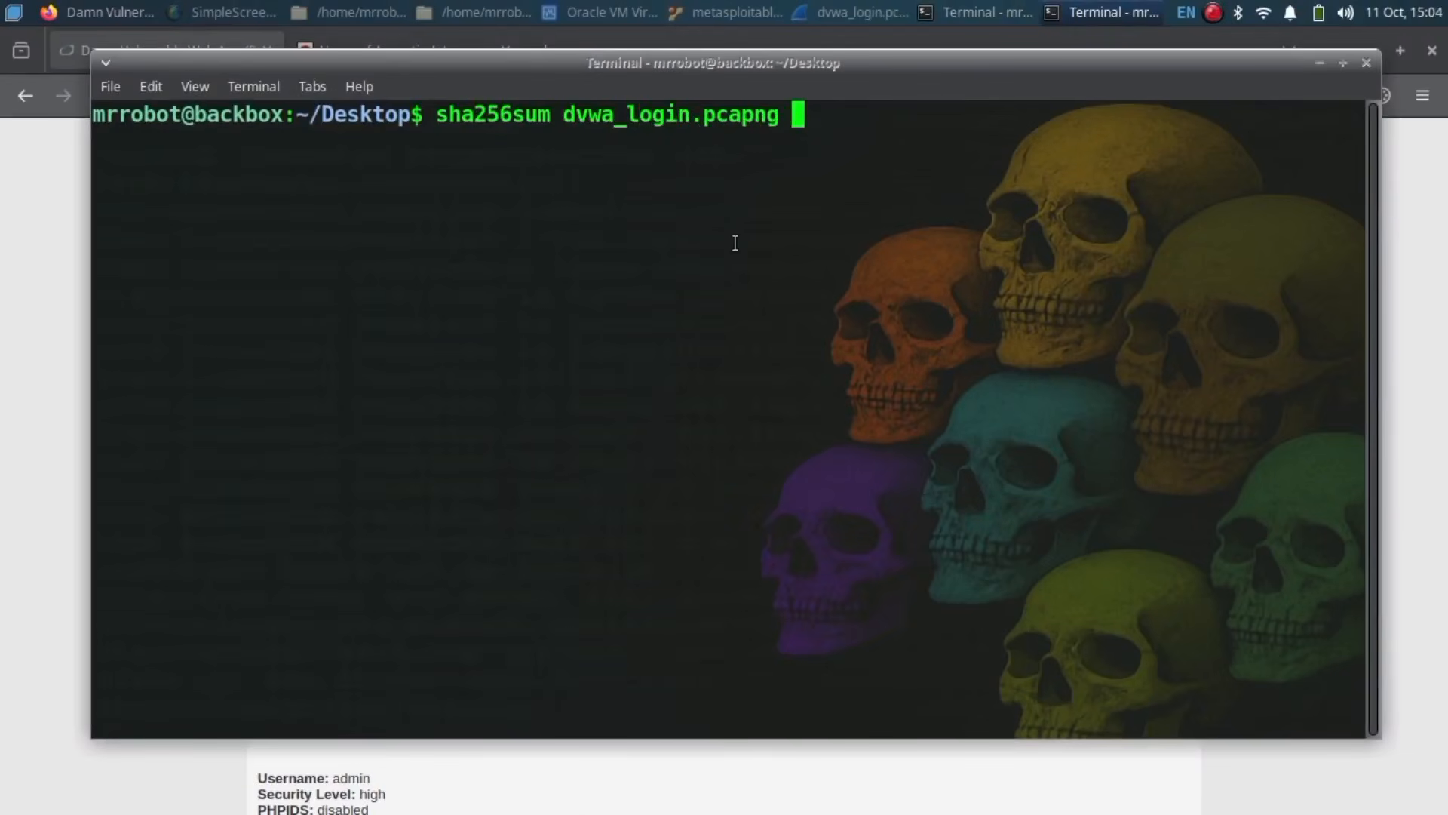
text(> dvwa_stream)
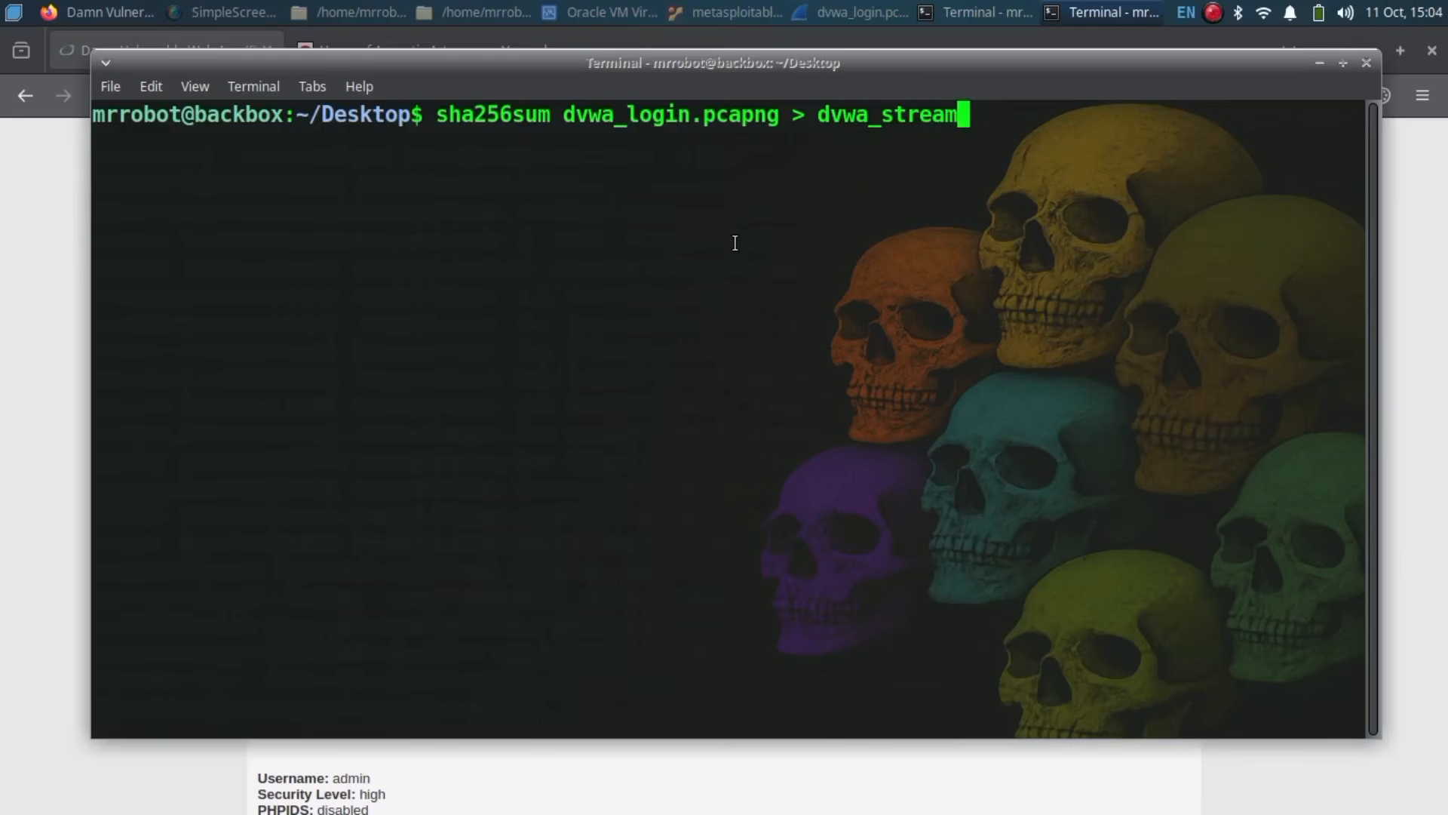
text(_login.sha256)
key(Return)
key(ctrl+l)
Step: Write the SHA-256 hash of dvwa_stream.txt to dvwa_stream.sha256
text(sha256sum dv)
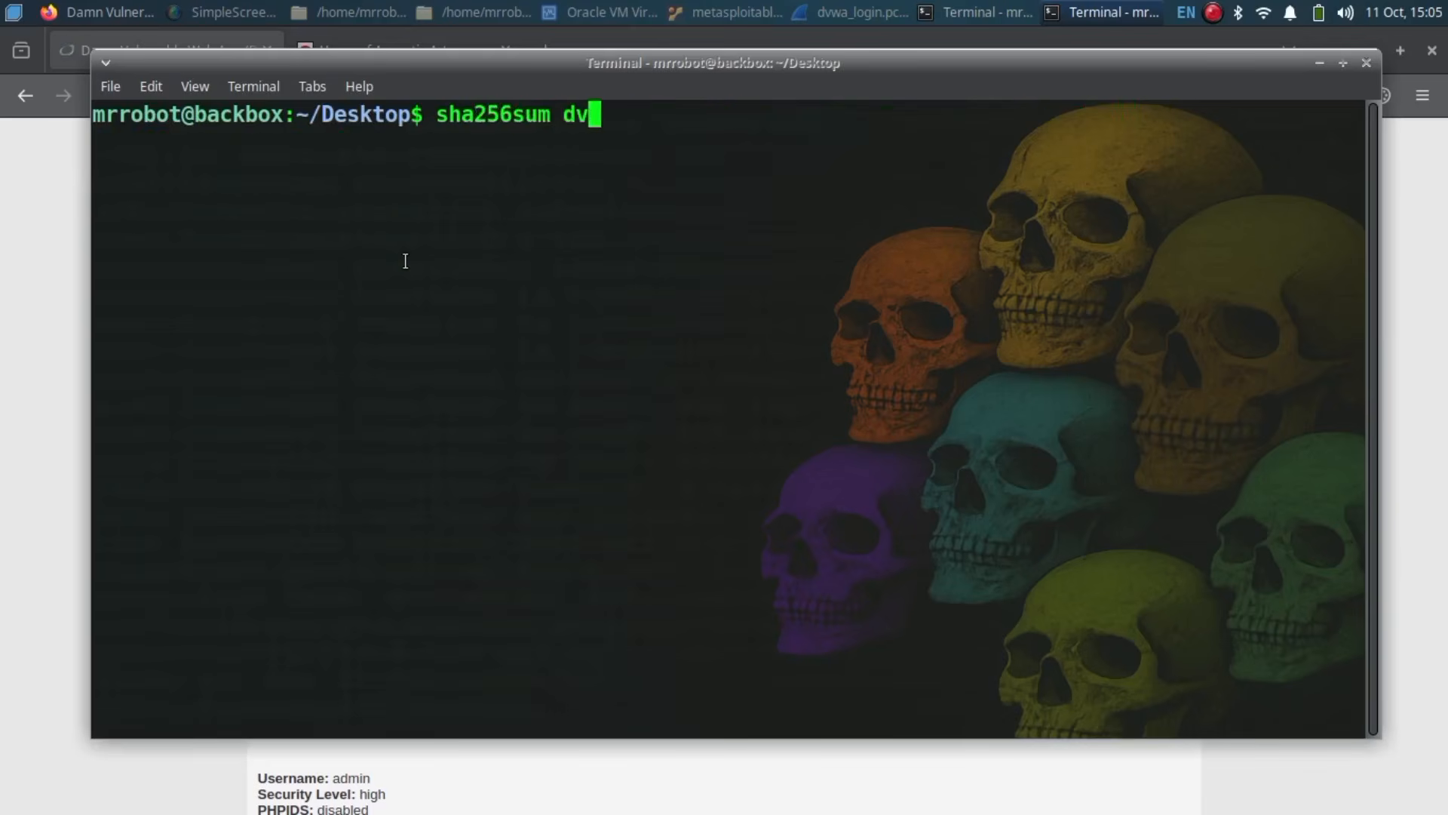
text(wa_stream)
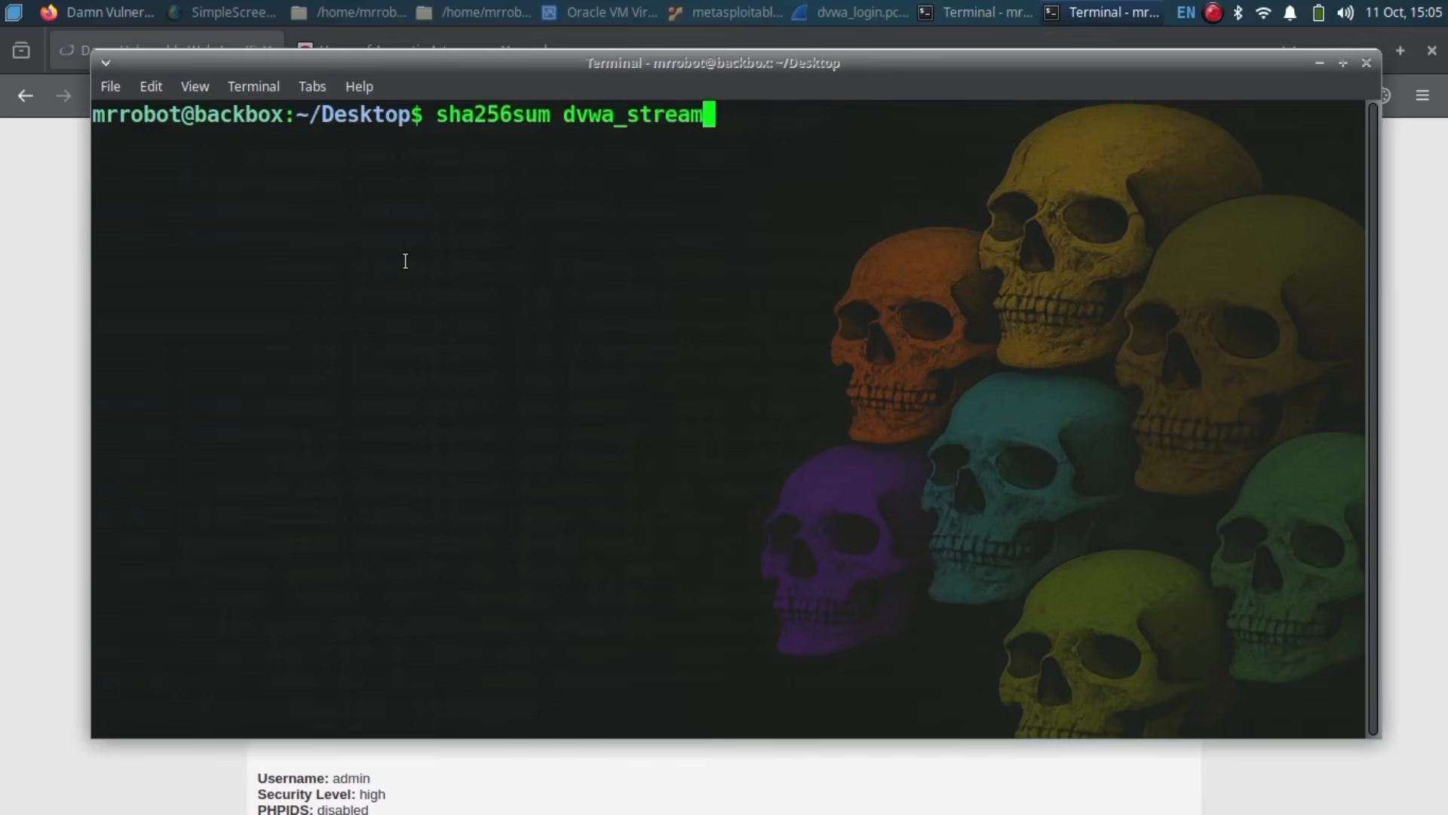
text(.txt > dvwa_stream.sha256)
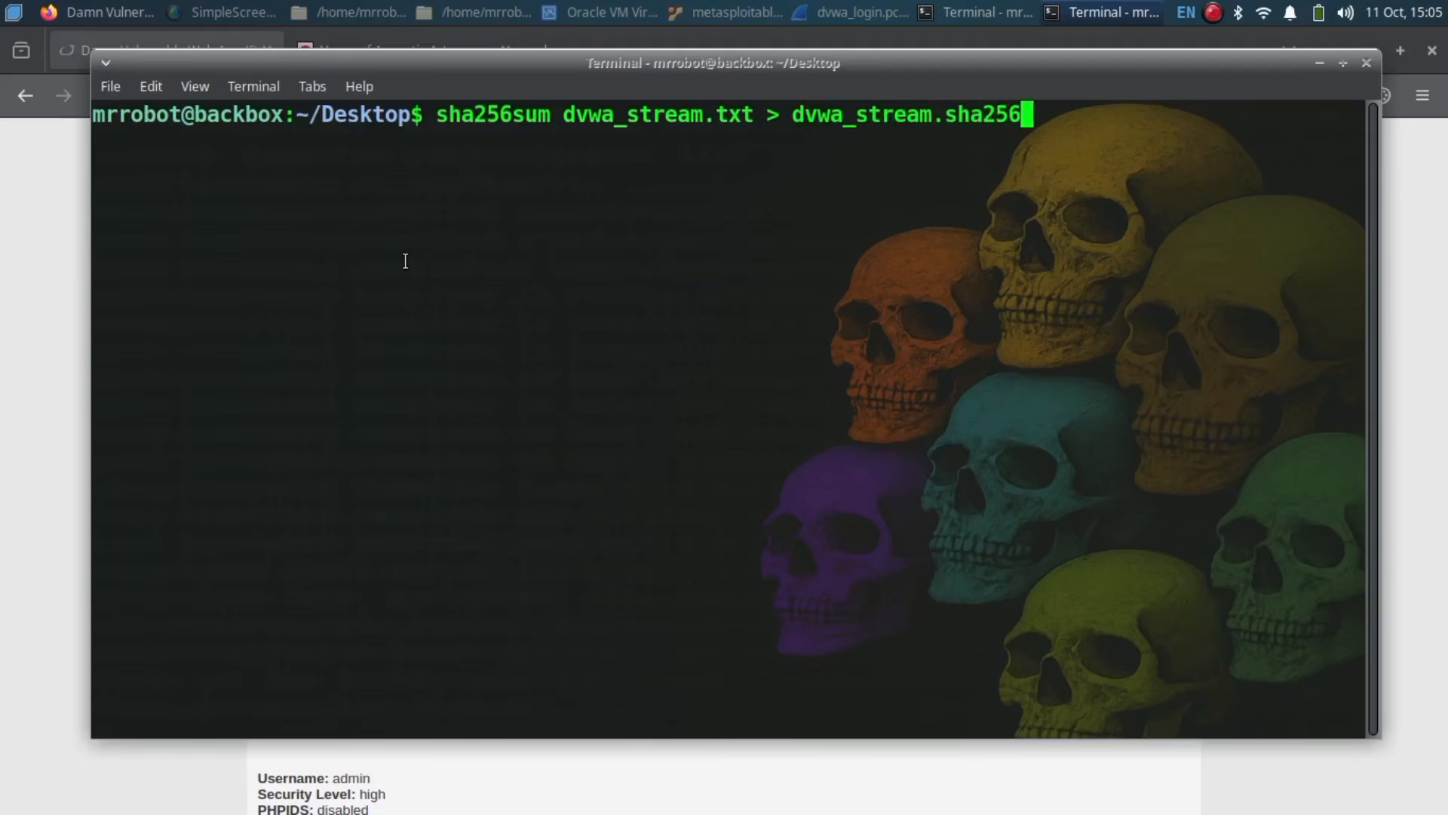
key(Return)
click(1213, 12)
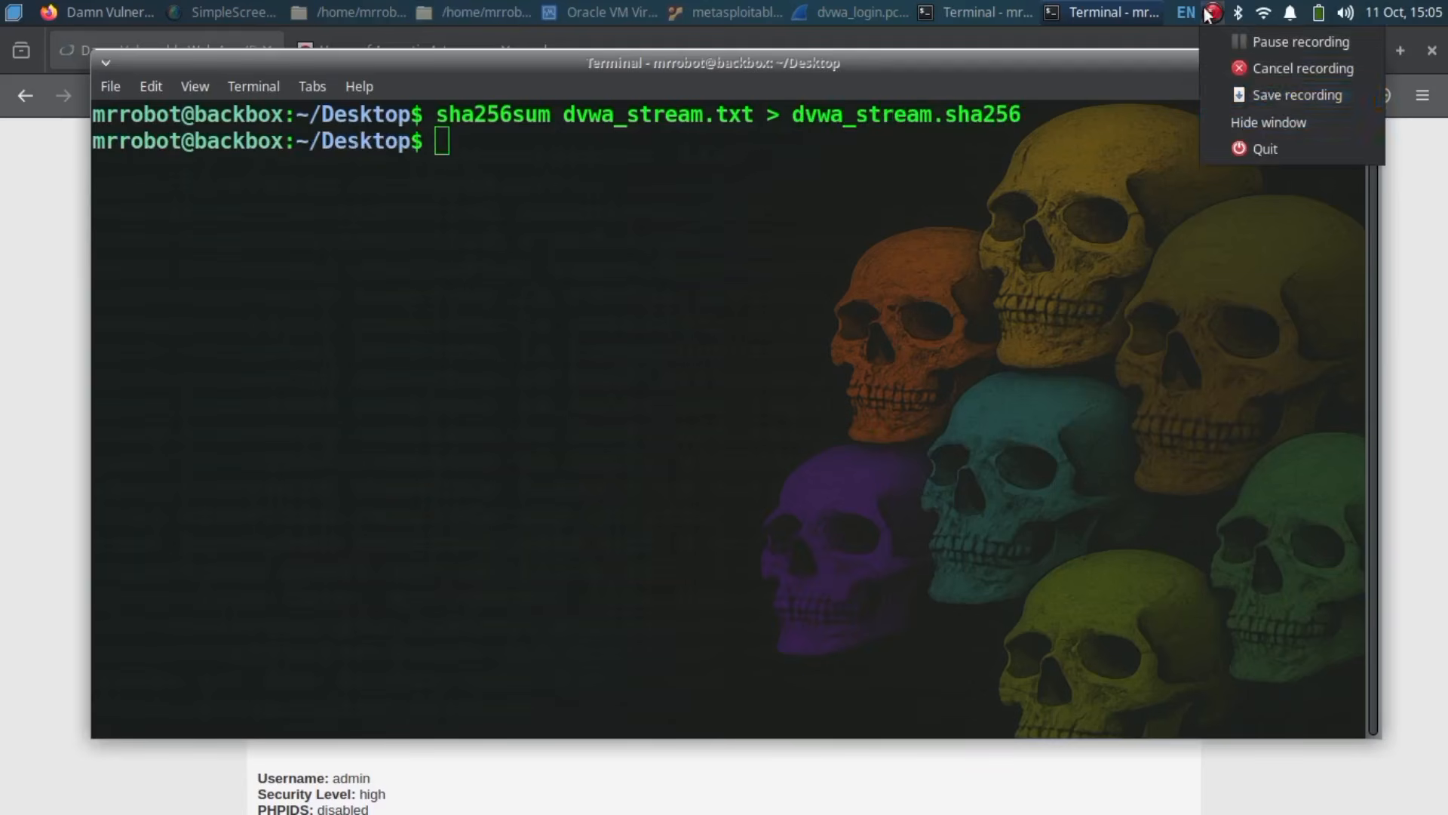
click(1275, 98)
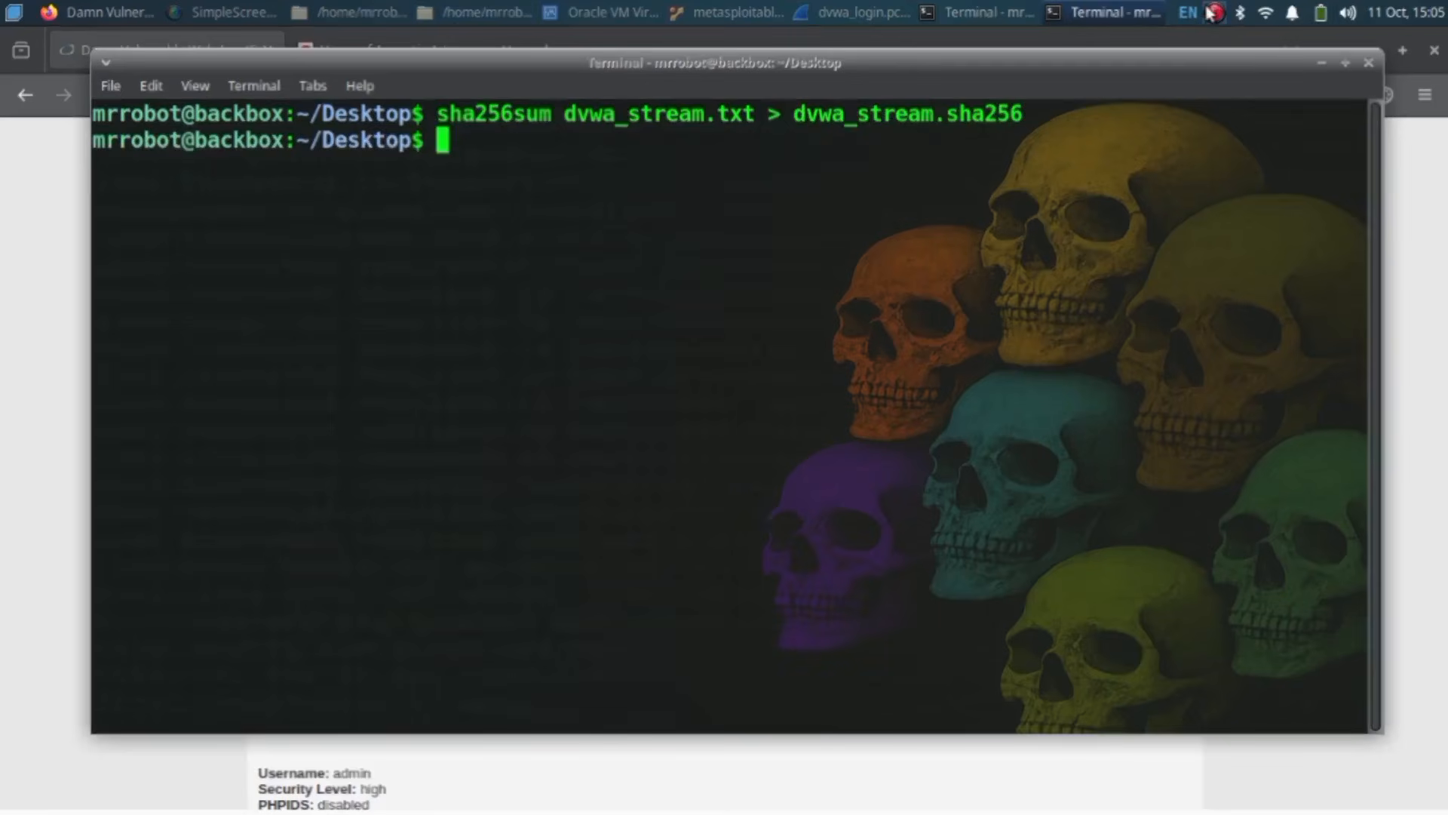